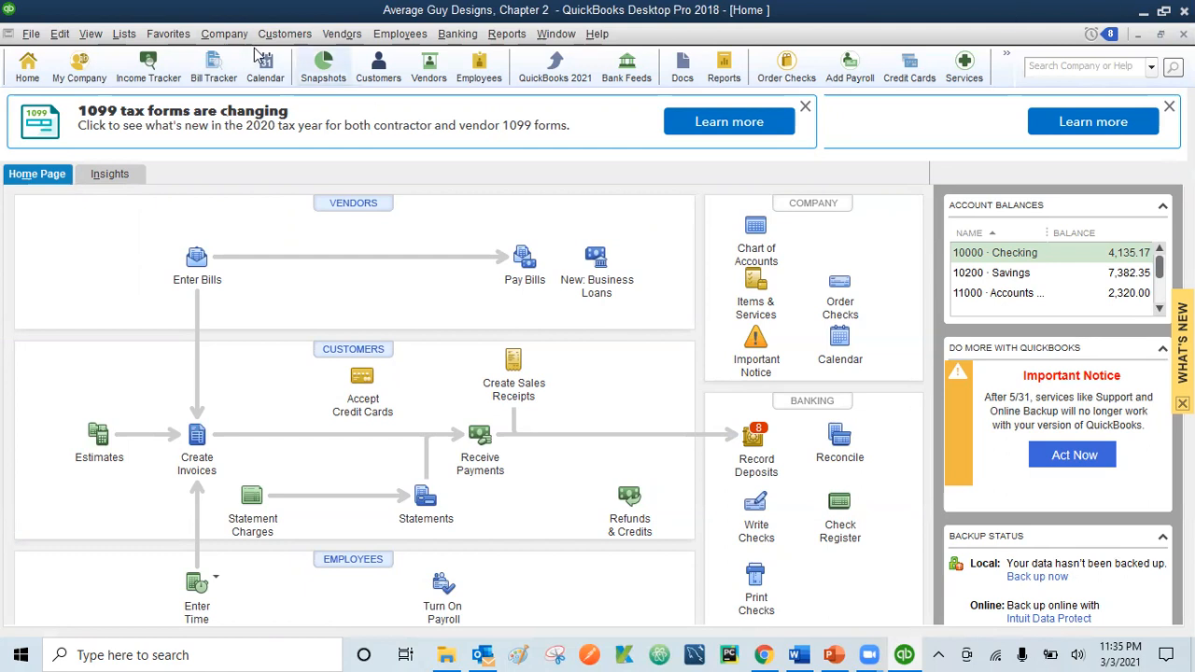
- Open the Customer Center from the home page
{"action": "left_click", "coordinate": [282, 35]}
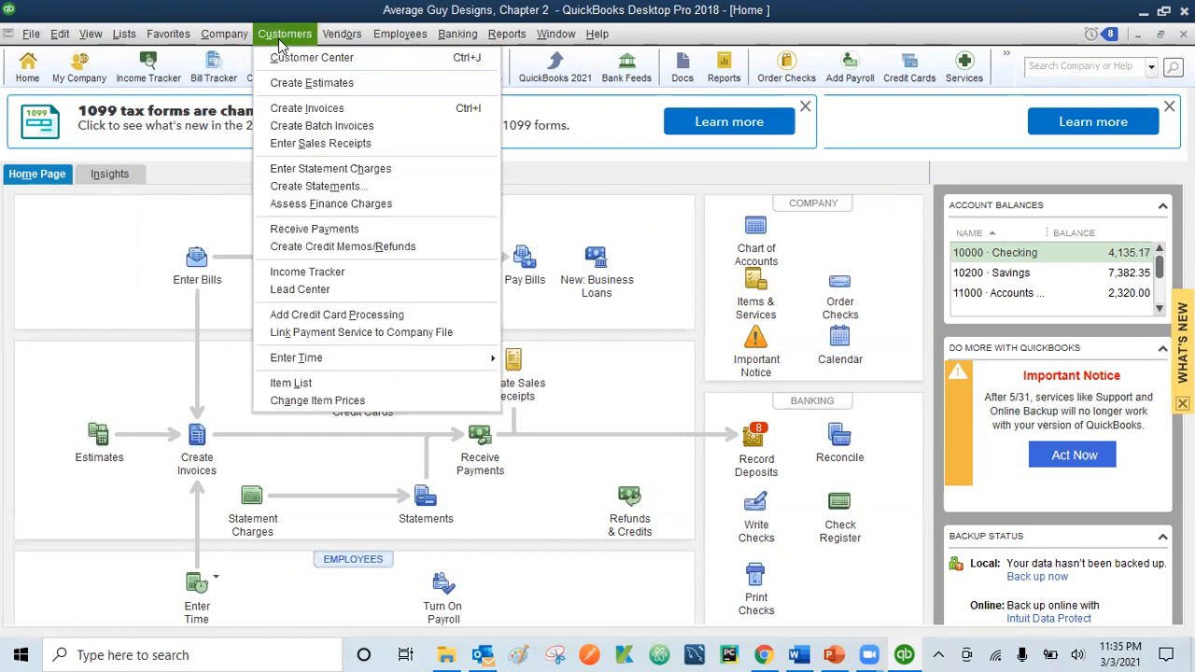
{"action": "left_click", "coordinate": [280, 39]}
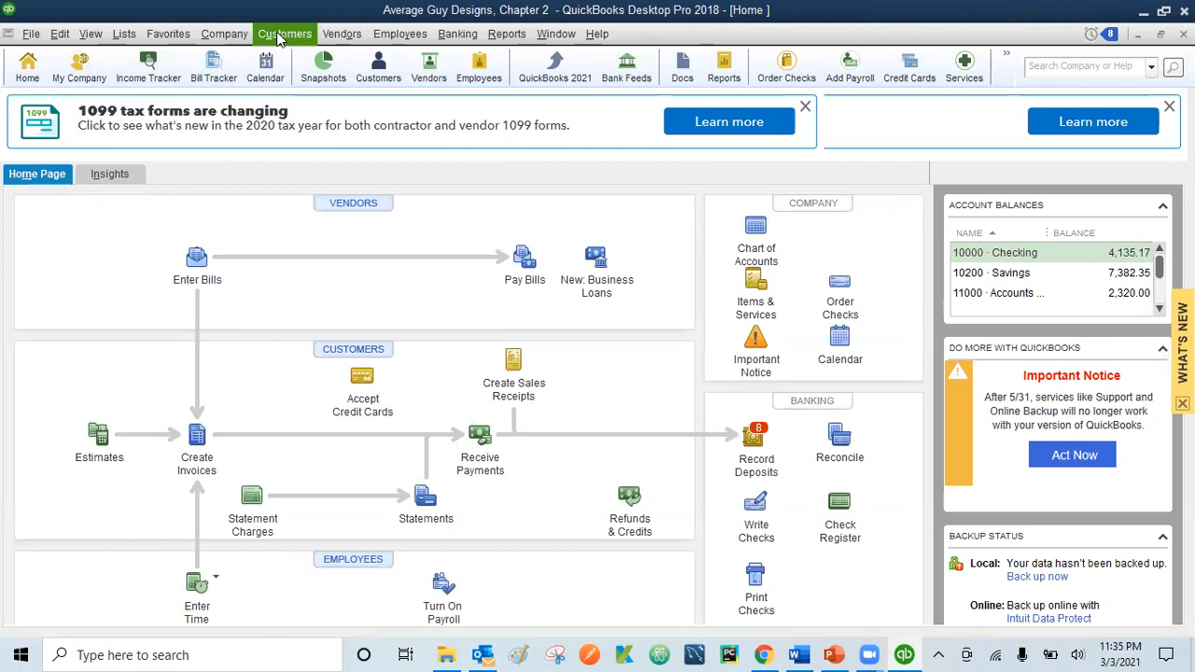
{"action": "left_click", "coordinate": [287, 37]}
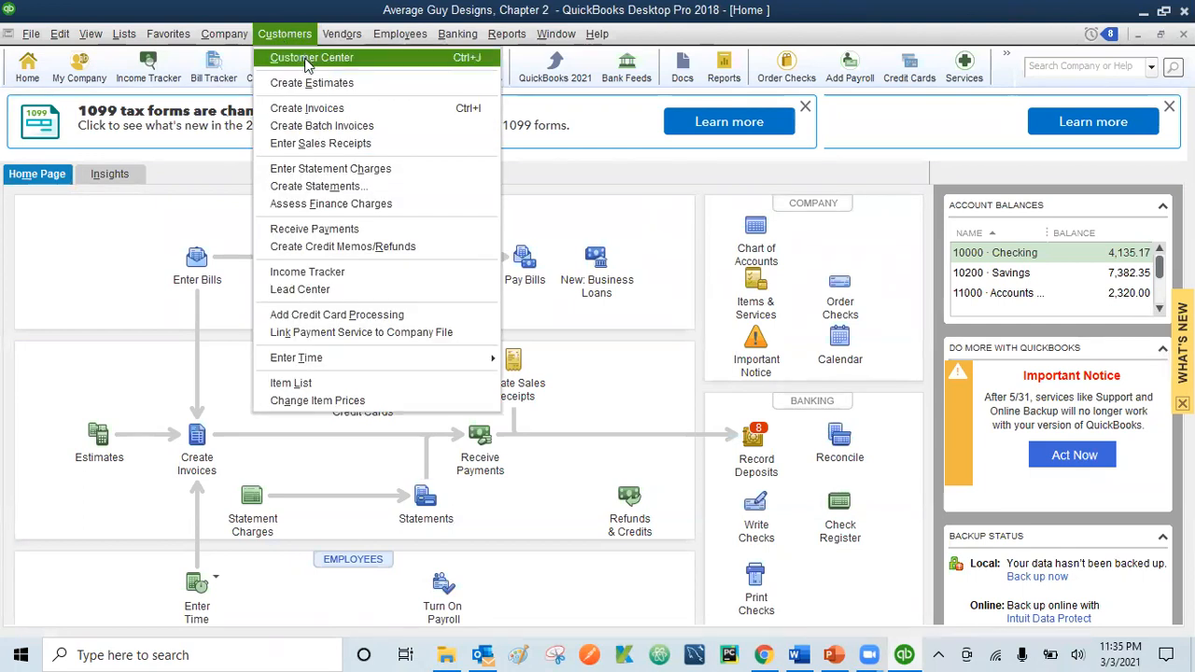
{"action": "left_click", "coordinate": [308, 62]}
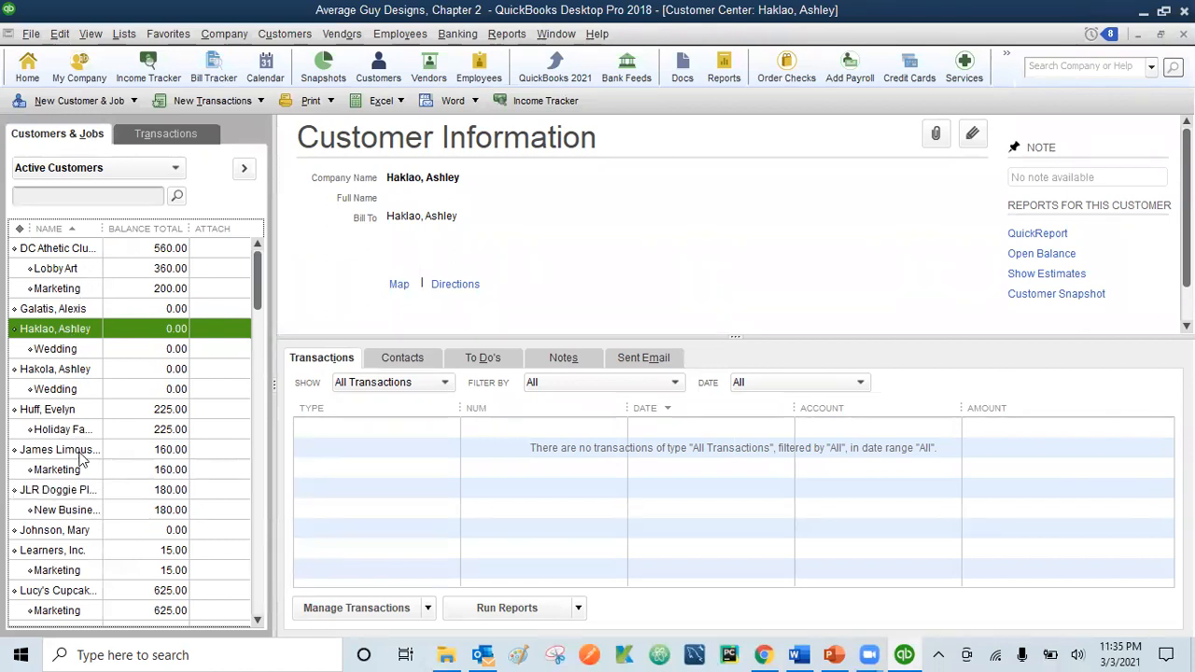
- View the record of the customer listed just below the DC Athletic Club jobs, and close the Customer Center
{"action": "left_click", "coordinate": [64, 316]}
{"action": "left_click", "coordinate": [60, 333]}
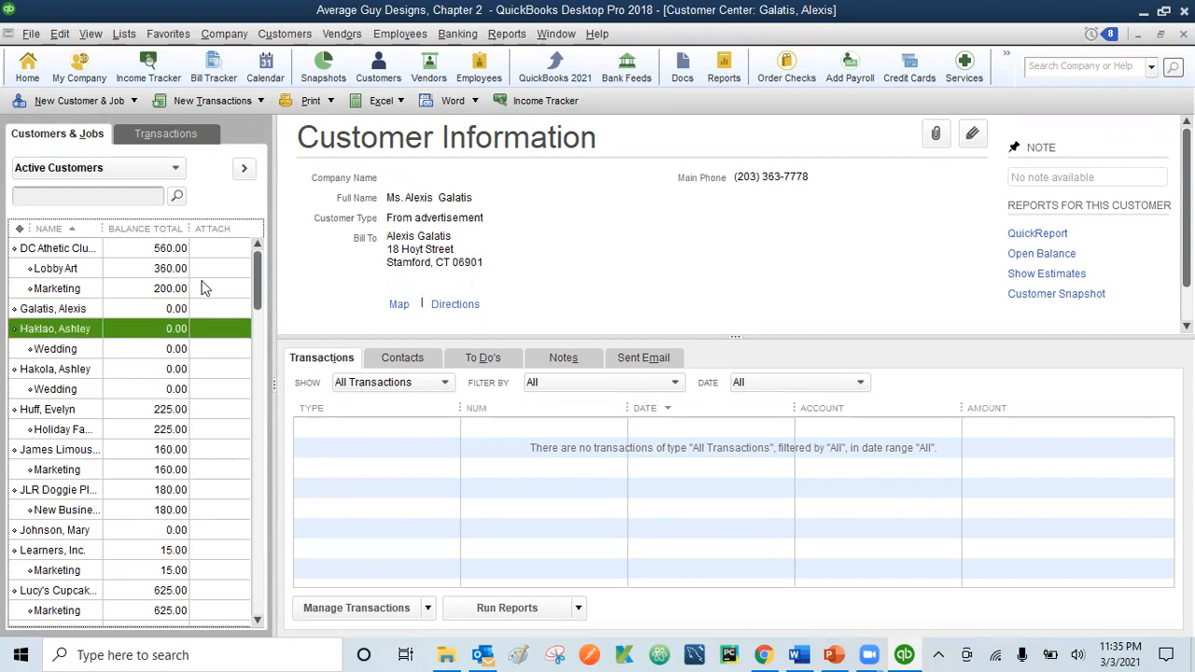
{"action": "left_click", "coordinate": [78, 309]}
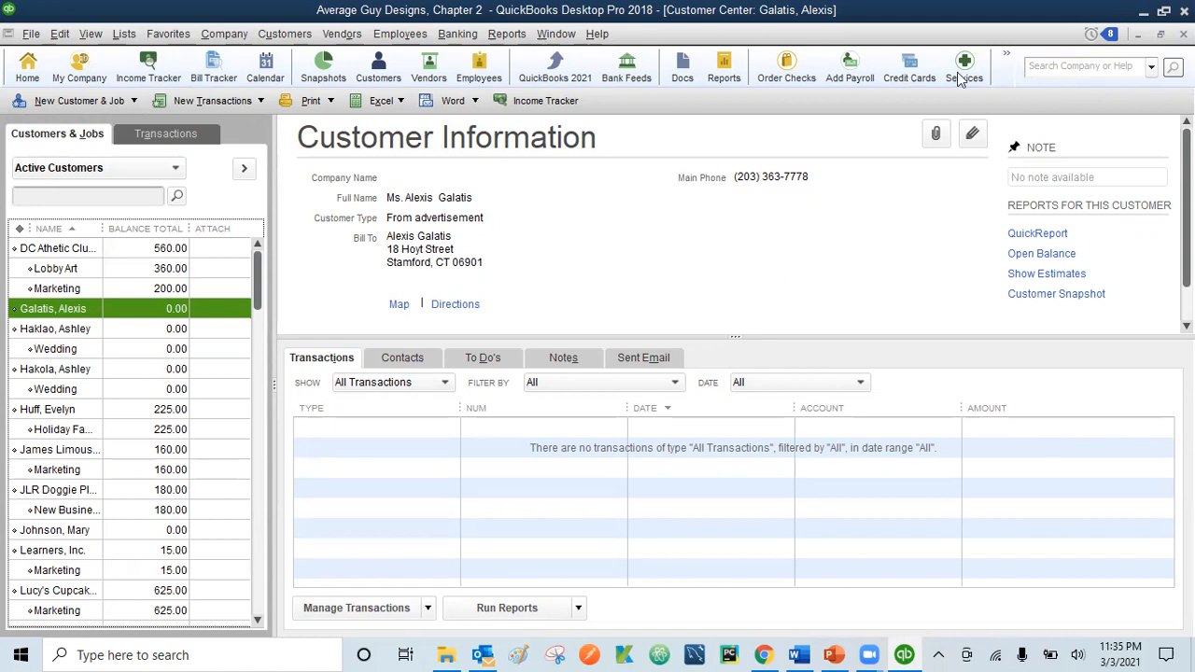
{"action": "left_click", "coordinate": [1183, 35]}
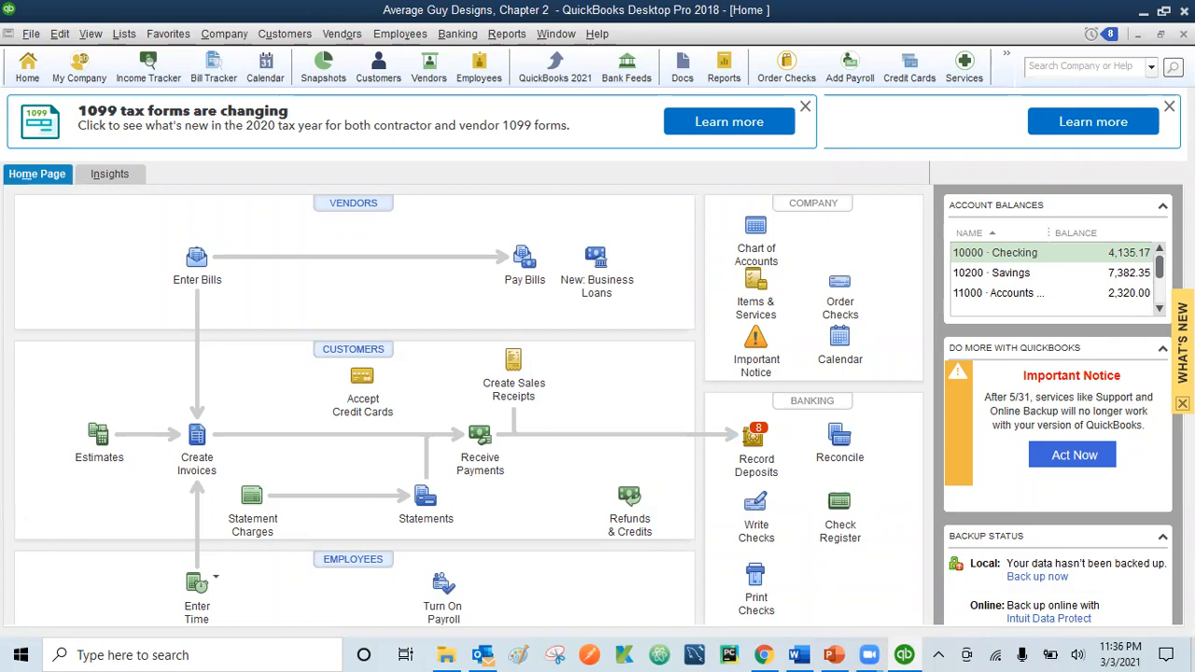
- Open the Customer Center three more times, closing it each time to return to the home page
{"action": "left_click", "coordinate": [284, 37]}
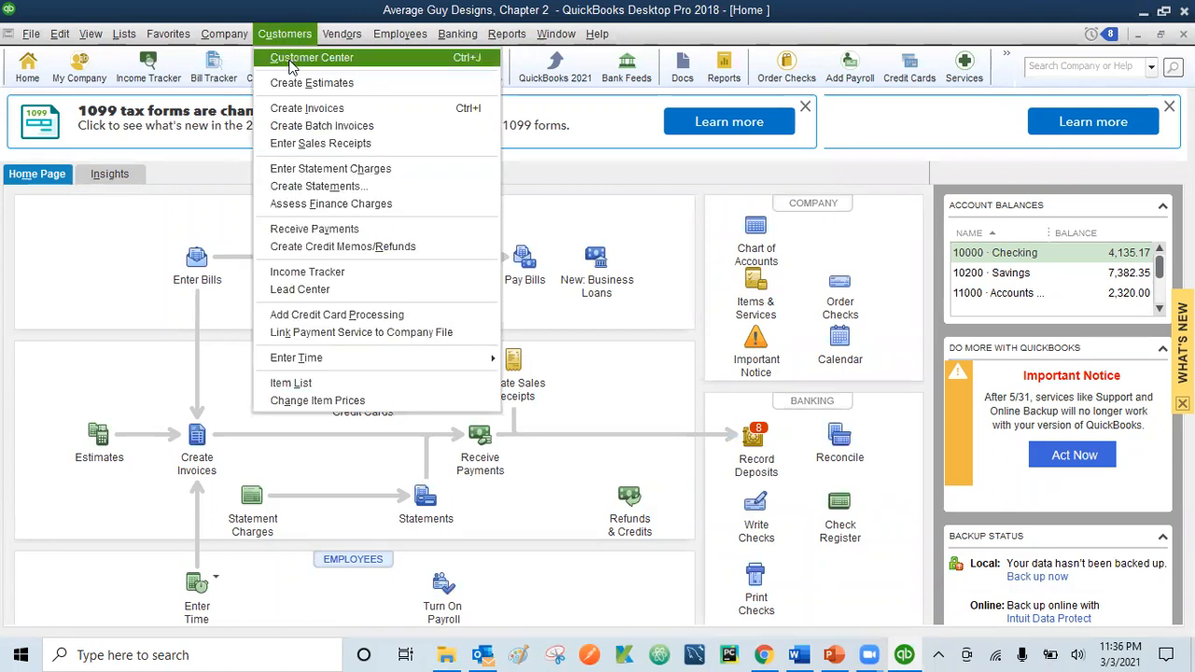
{"action": "left_click", "coordinate": [291, 65]}
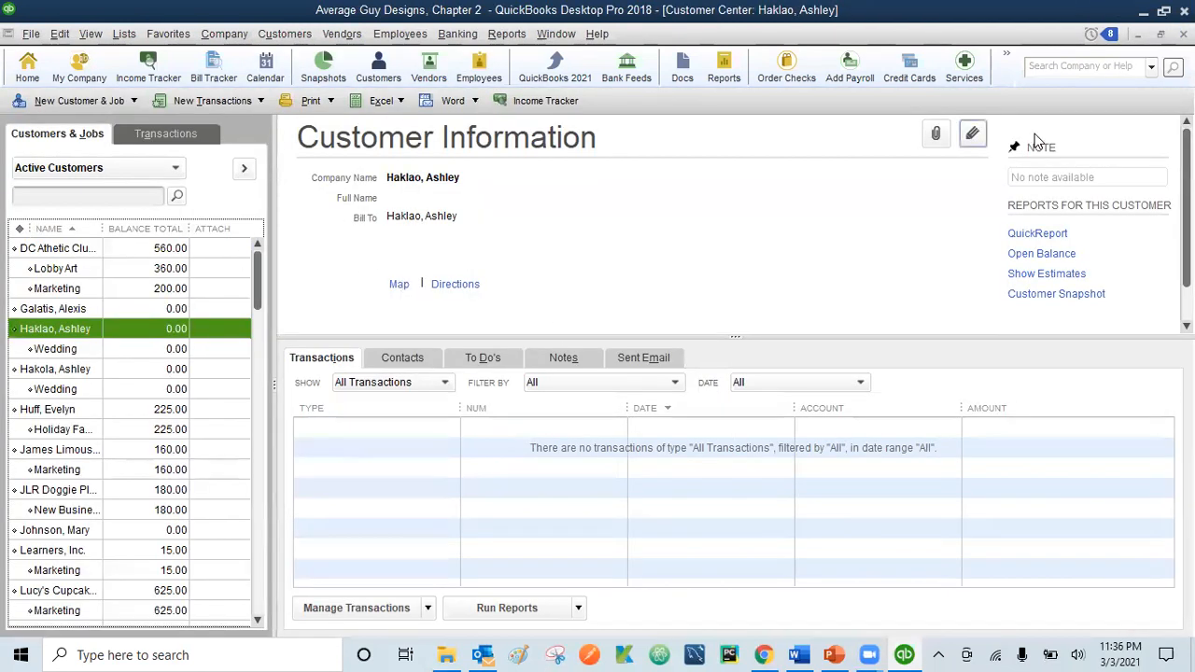
{"action": "left_click", "coordinate": [1183, 34]}
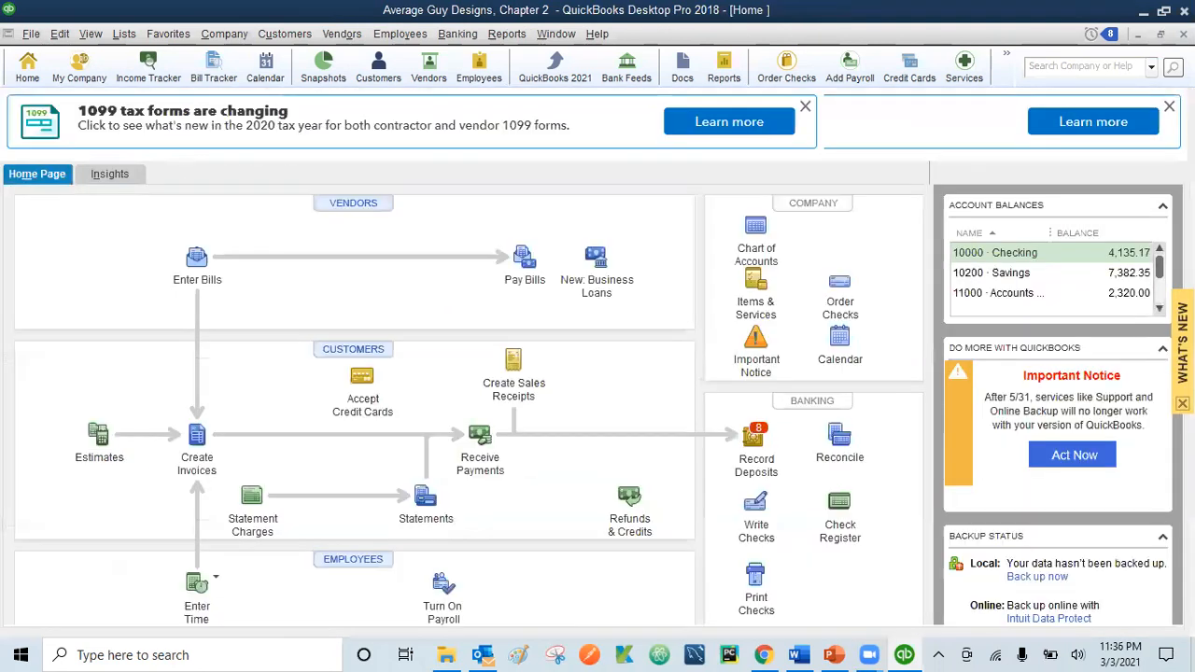
{"action": "left_click", "coordinate": [381, 71]}
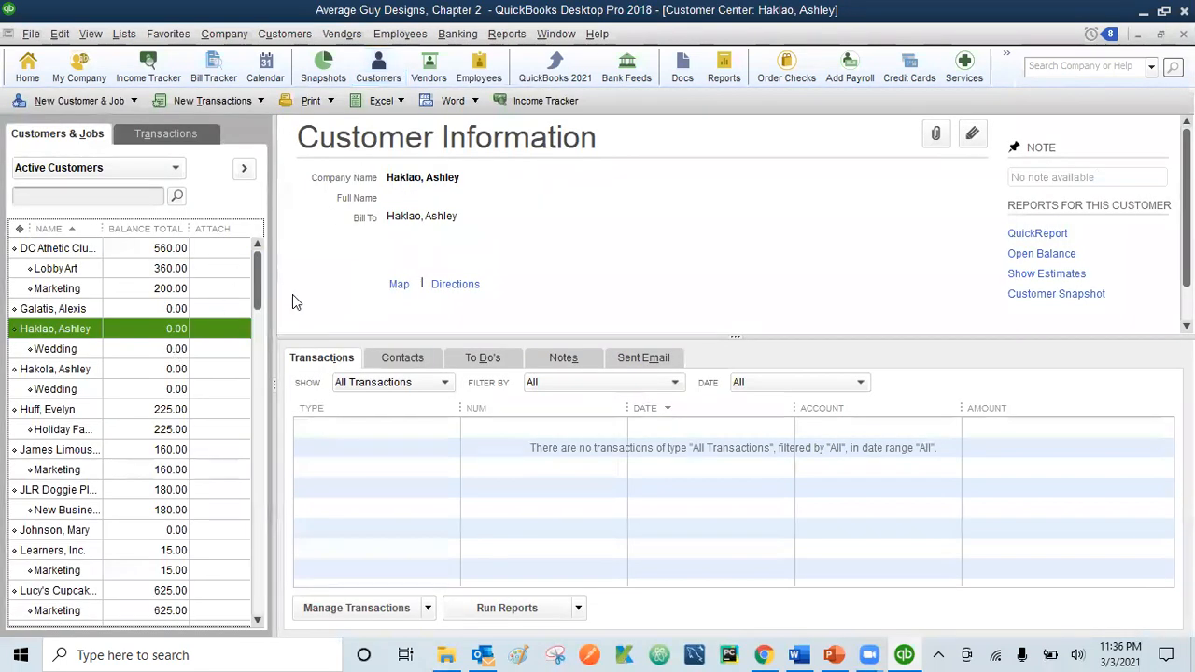
{"action": "left_click", "coordinate": [1184, 35]}
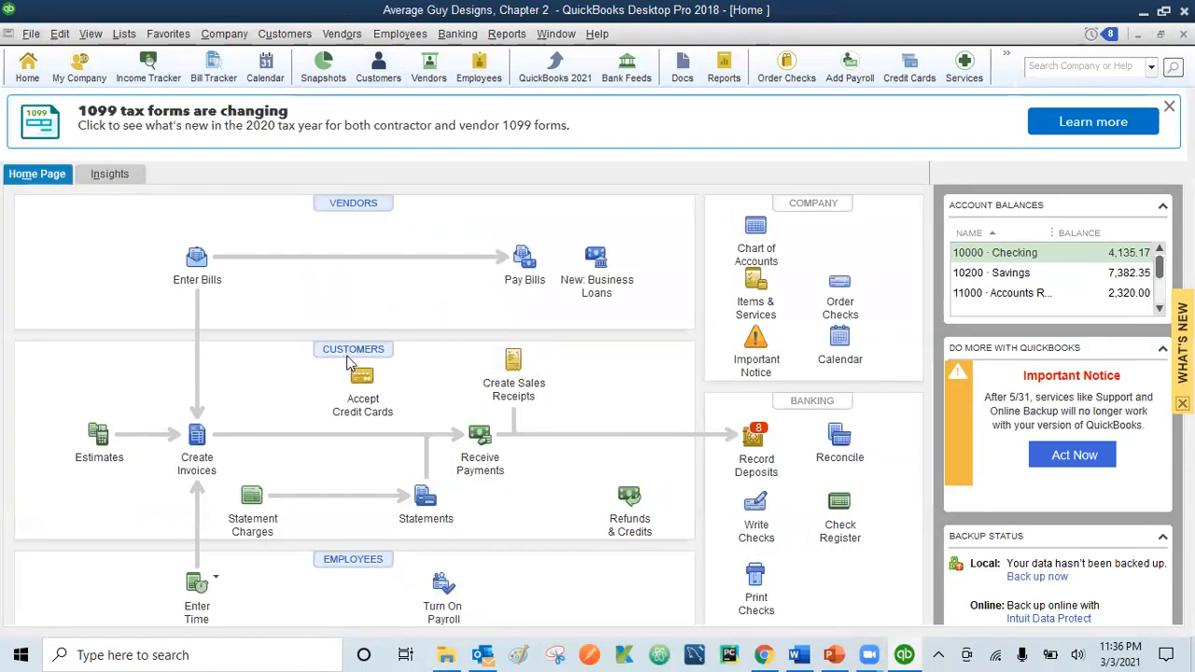
{"action": "left_click", "coordinate": [355, 351]}
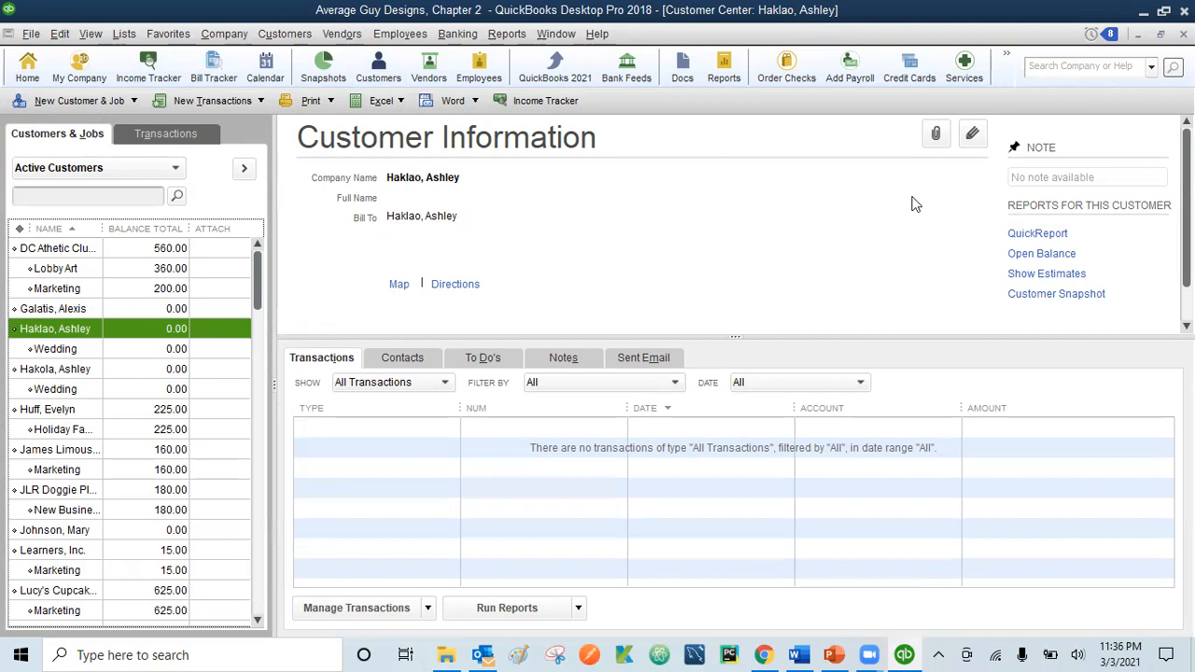
{"action": "left_click", "coordinate": [1183, 34]}
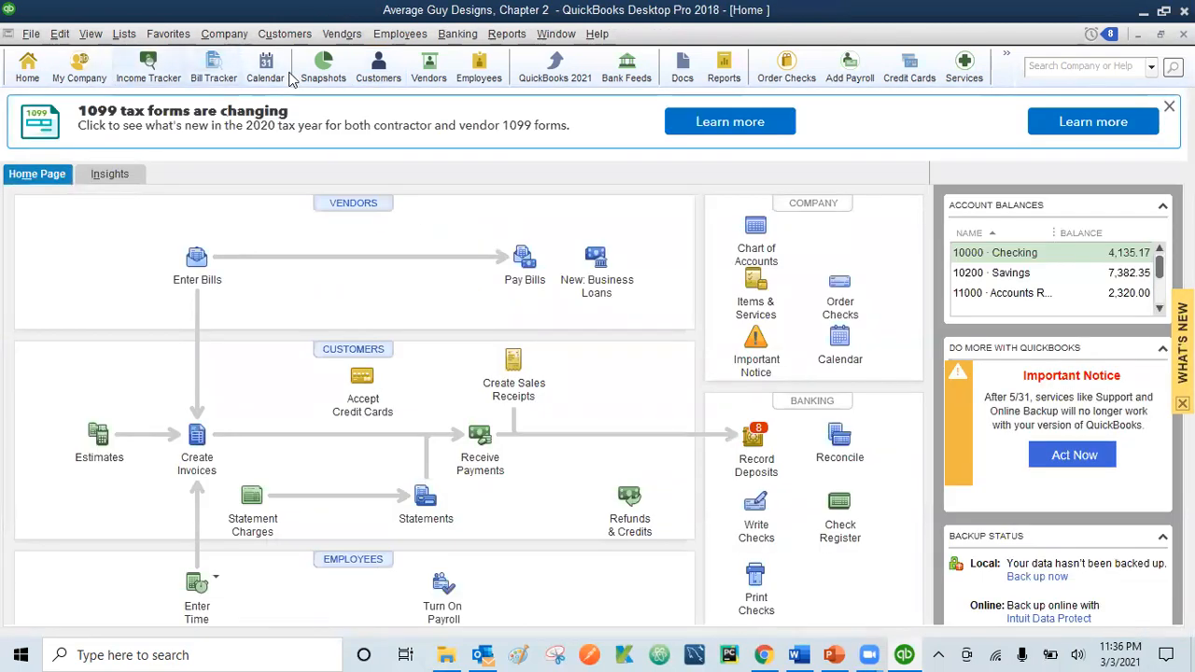
- Switch the layout to the Left Icon Bar and open the Customer Center from its shortcuts
{"action": "left_click", "coordinate": [90, 33]}
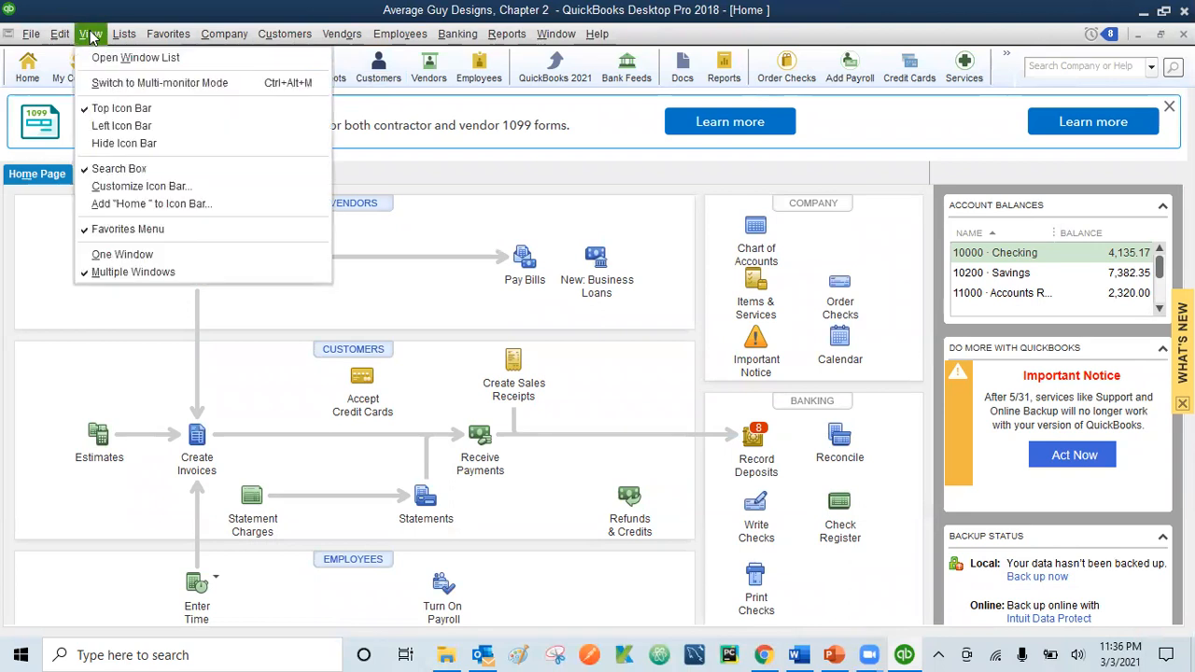
{"action": "left_click", "coordinate": [90, 131]}
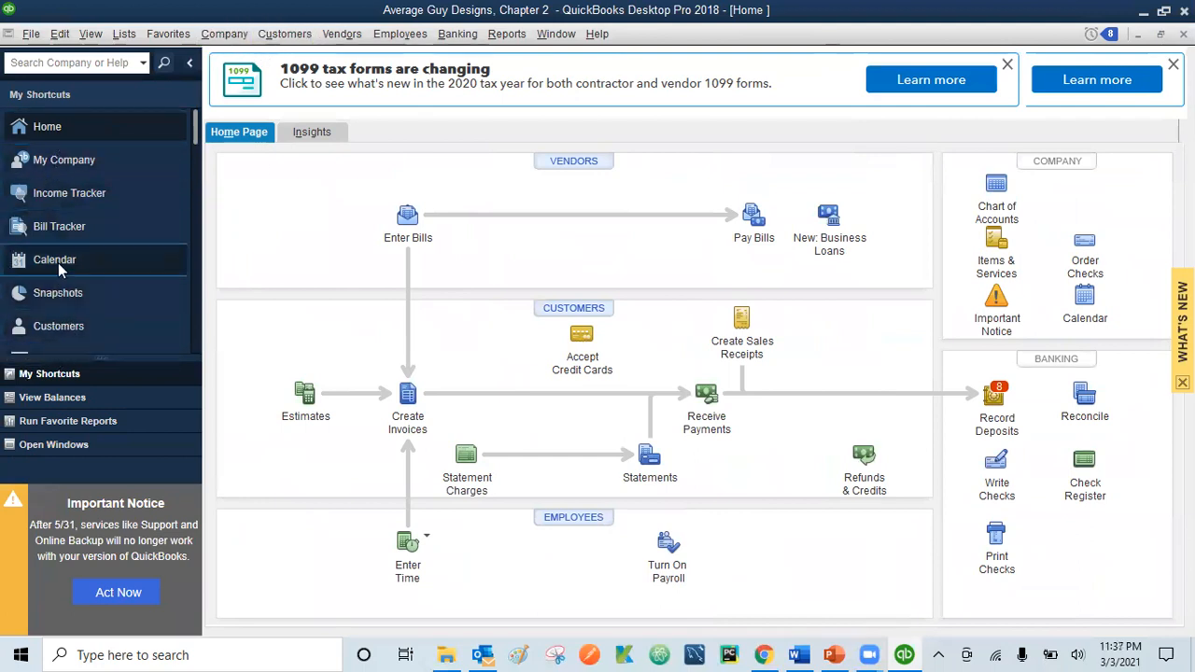
{"action": "left_click", "coordinate": [64, 328]}
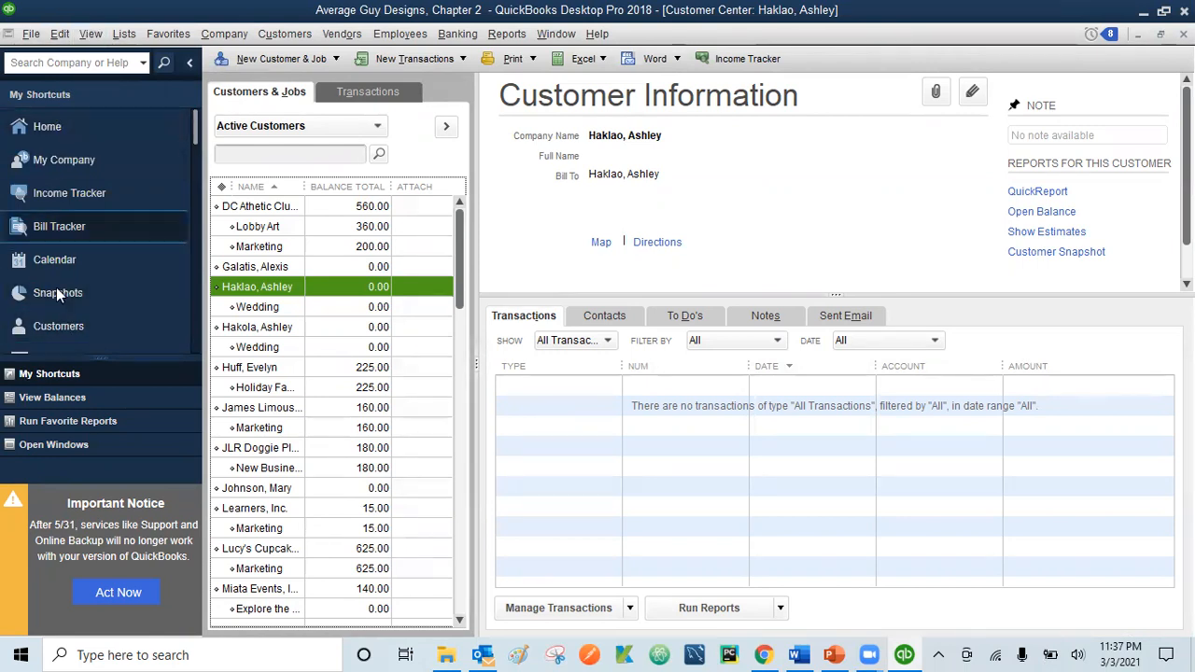
- Switch the layout back to the Top Icon Bar and close the Customer Center
{"action": "left_click", "coordinate": [89, 34]}
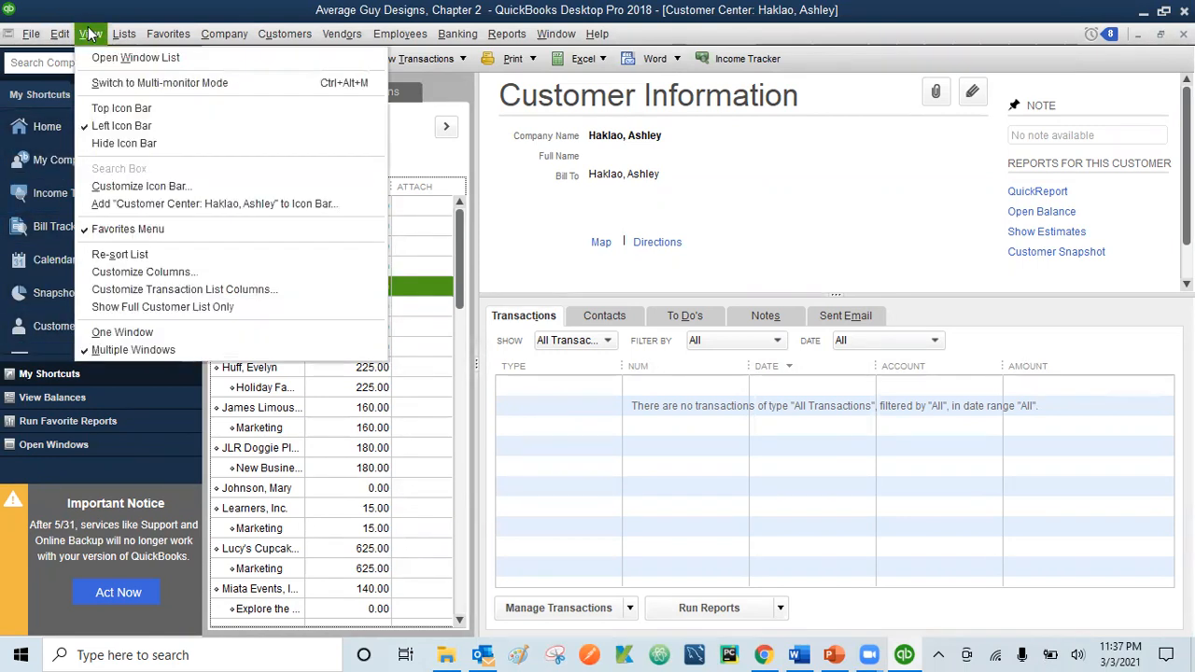
{"action": "left_click", "coordinate": [89, 108]}
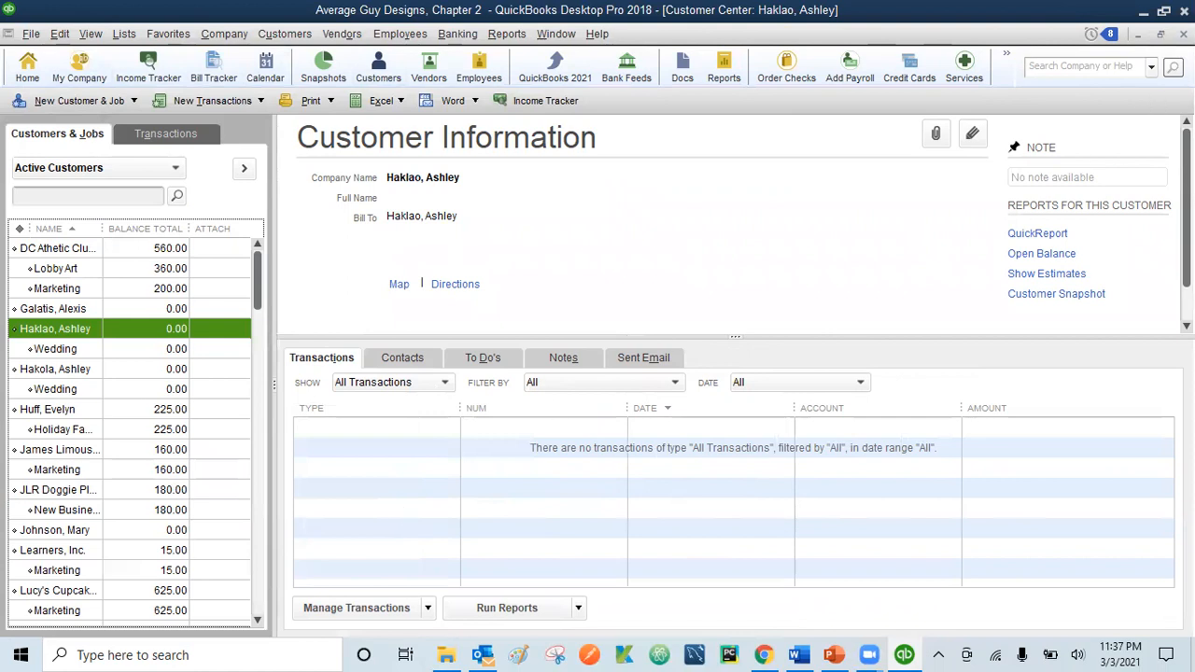
{"action": "left_click", "coordinate": [1183, 34]}
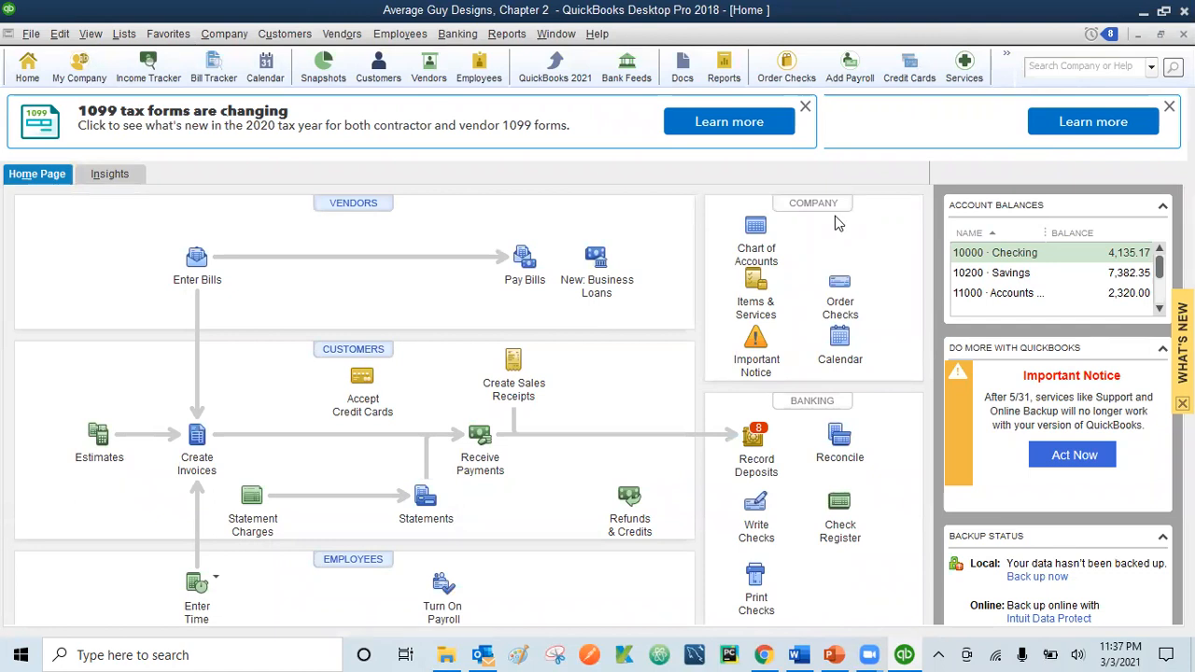
- Reopen the Customer Center from the customers area of the home page
{"action": "left_click", "coordinate": [286, 35]}
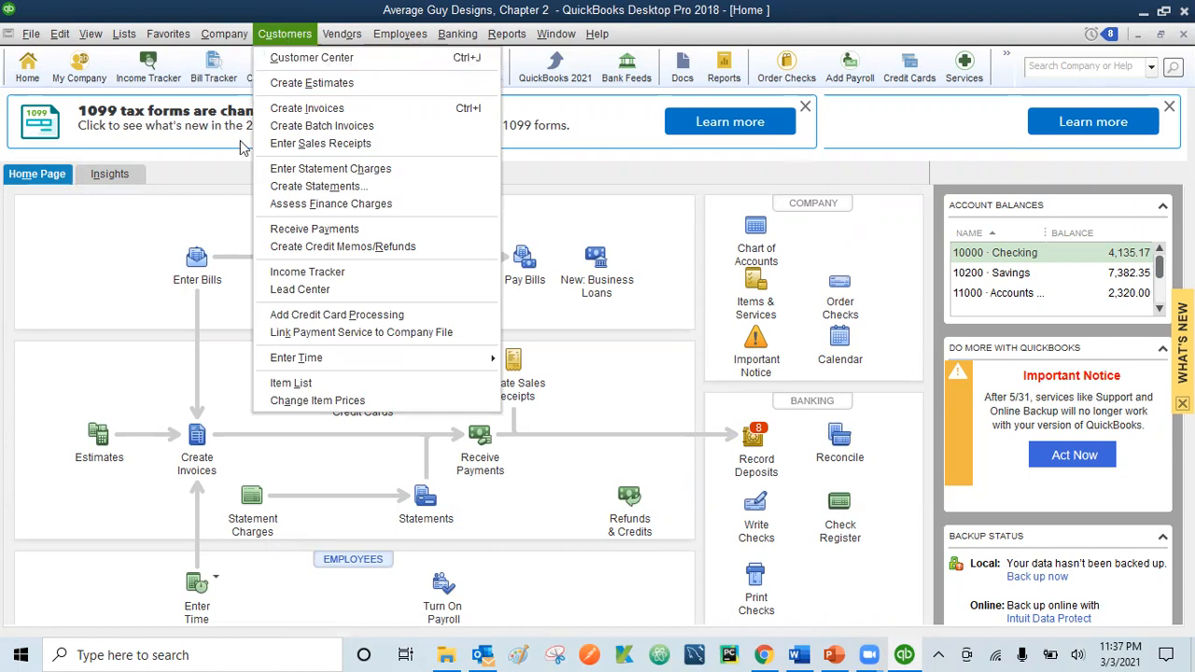
{"action": "left_click", "coordinate": [224, 180]}
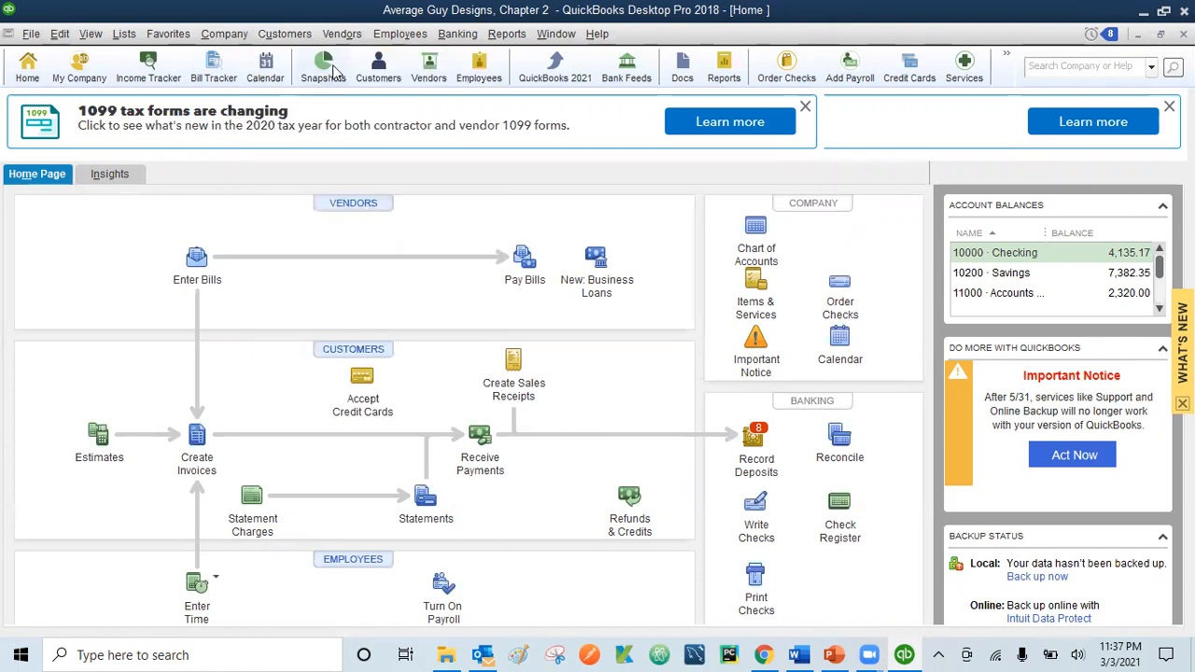
{"action": "left_click", "coordinate": [340, 356]}
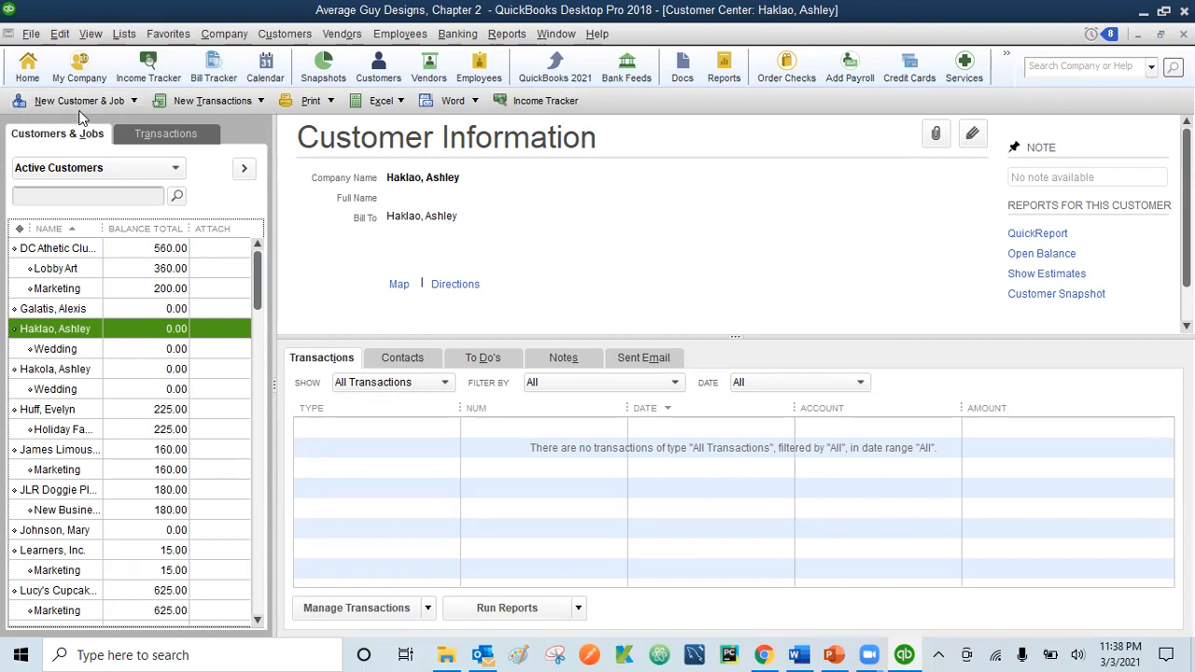
- Open a new customer form, look through its Payment Settings, Sales Tax Settings, Additional Info and Job Info sections, and cancel it
{"action": "left_click", "coordinate": [60, 35]}
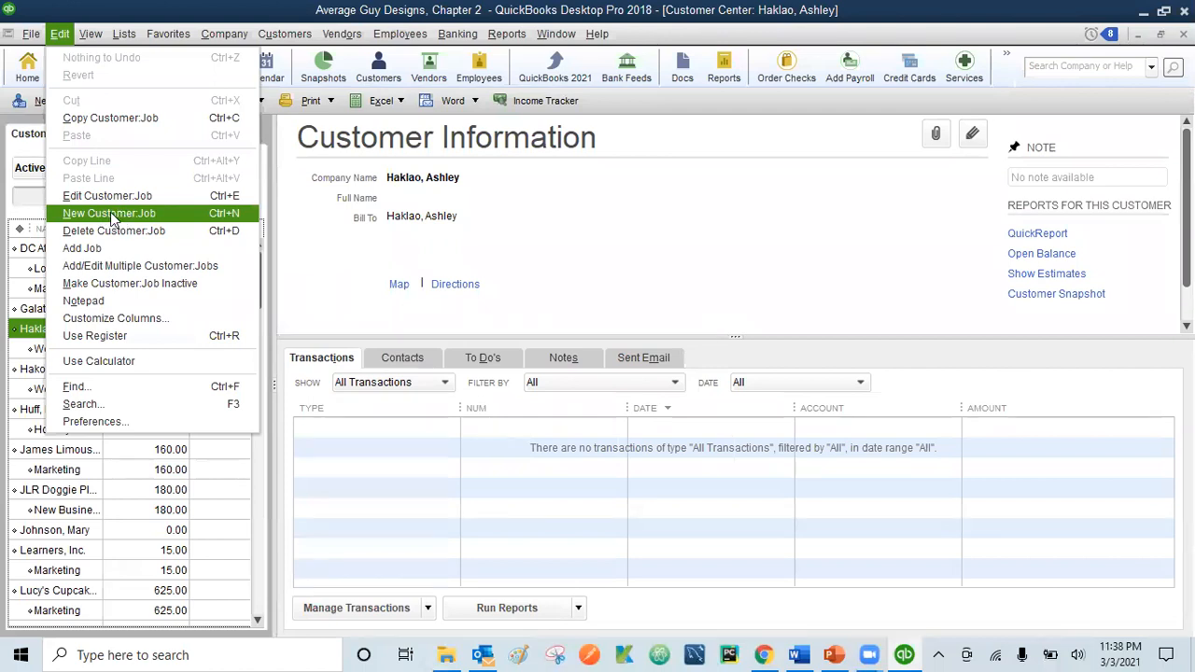
{"action": "left_click", "coordinate": [27, 324]}
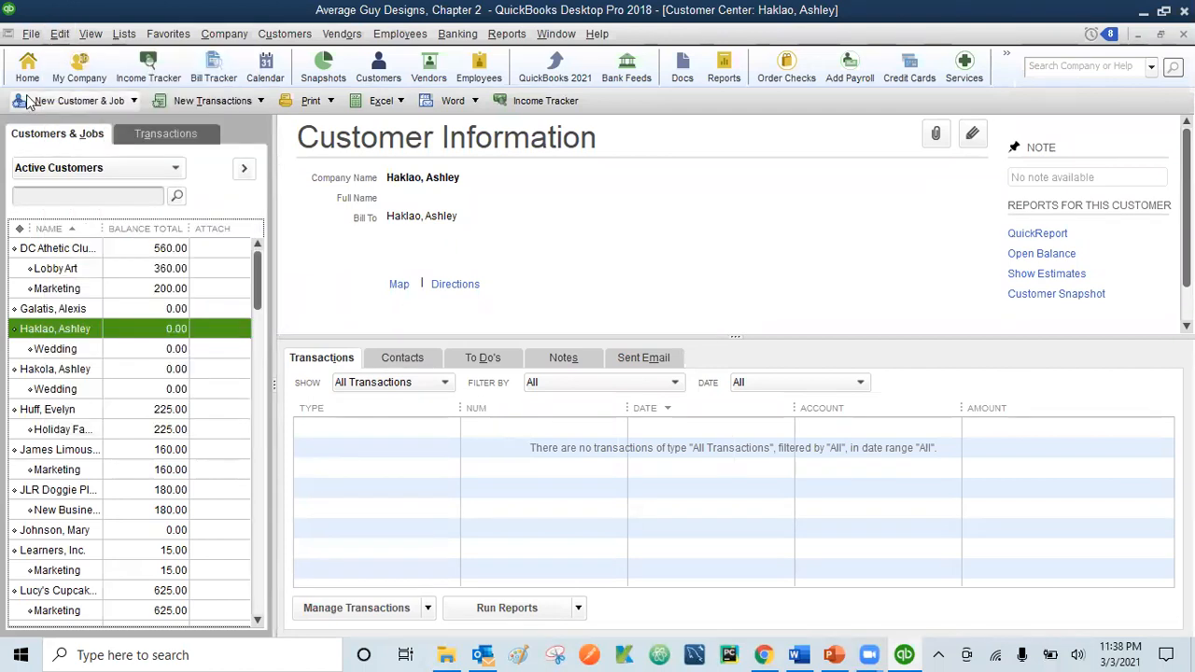
{"action": "left_click", "coordinate": [60, 34]}
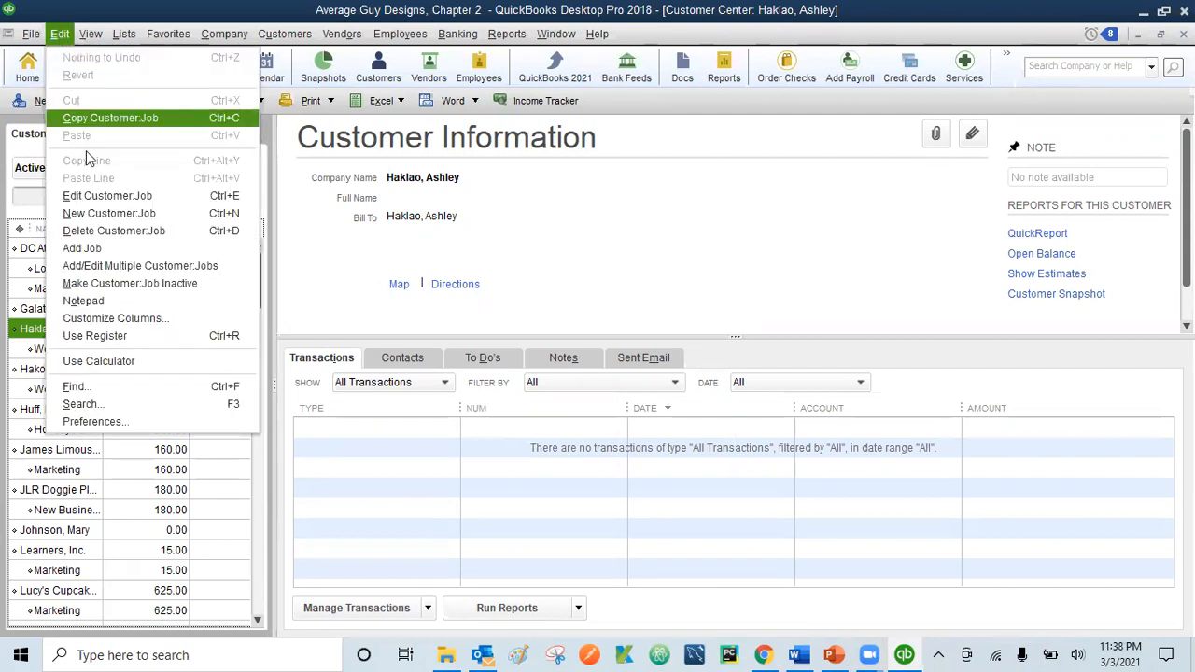
{"action": "left_click", "coordinate": [97, 214]}
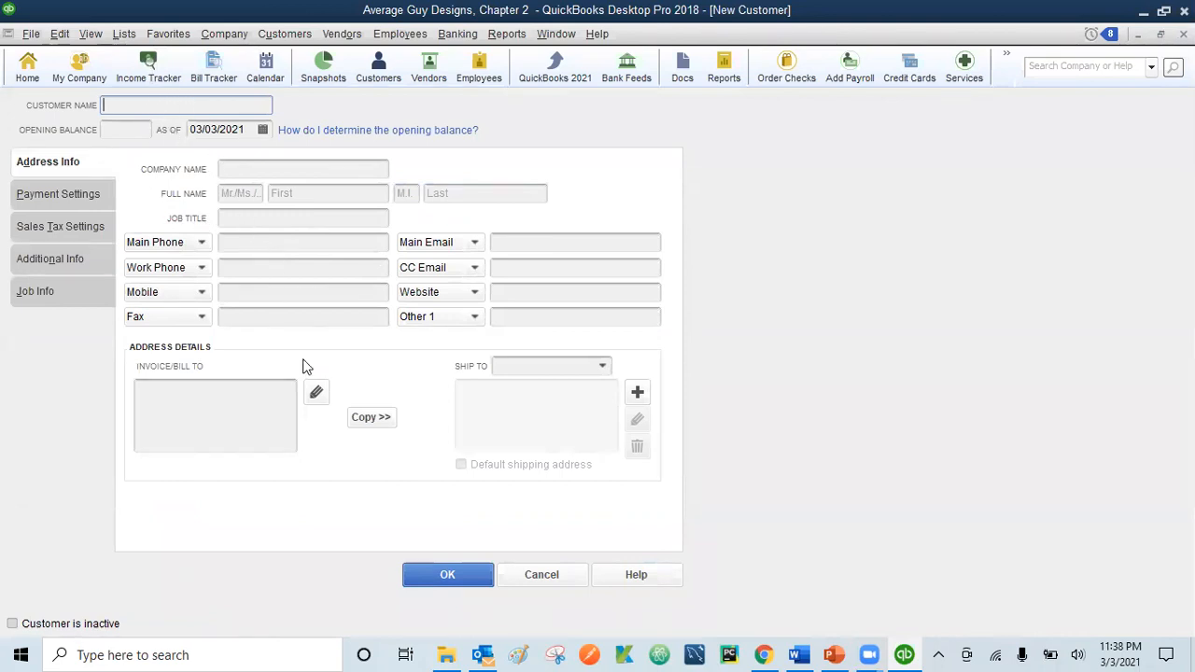
{"action": "left_click", "coordinate": [56, 200]}
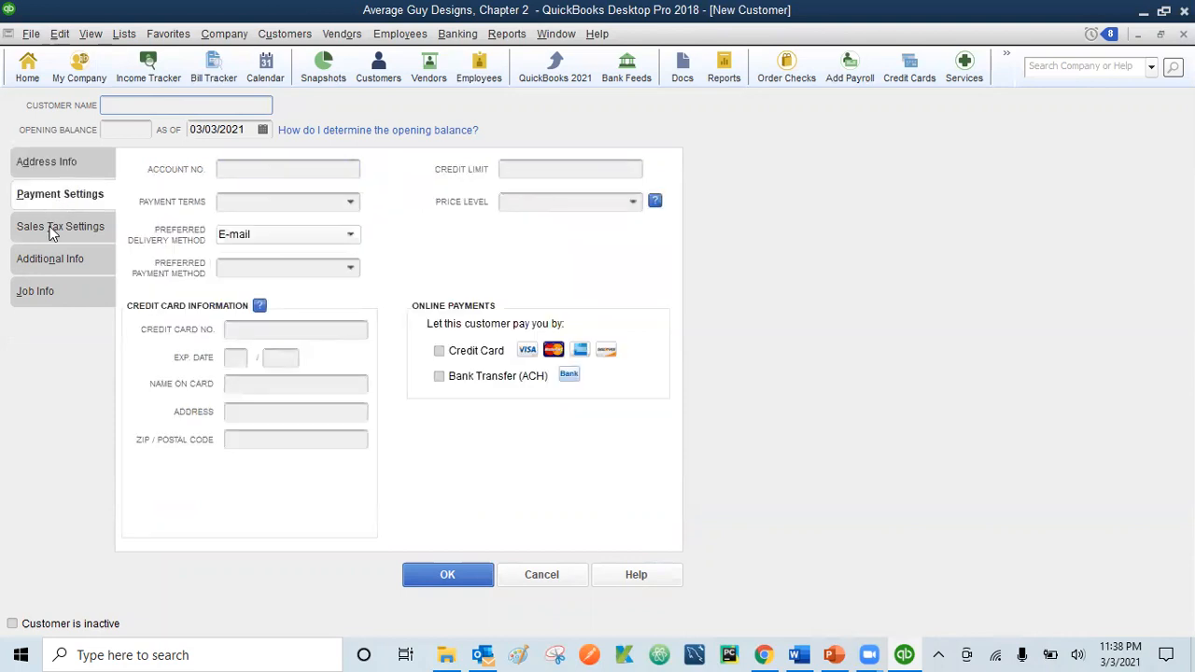
{"action": "left_click", "coordinate": [51, 231]}
{"action": "left_click", "coordinate": [51, 258]}
{"action": "left_click", "coordinate": [46, 290]}
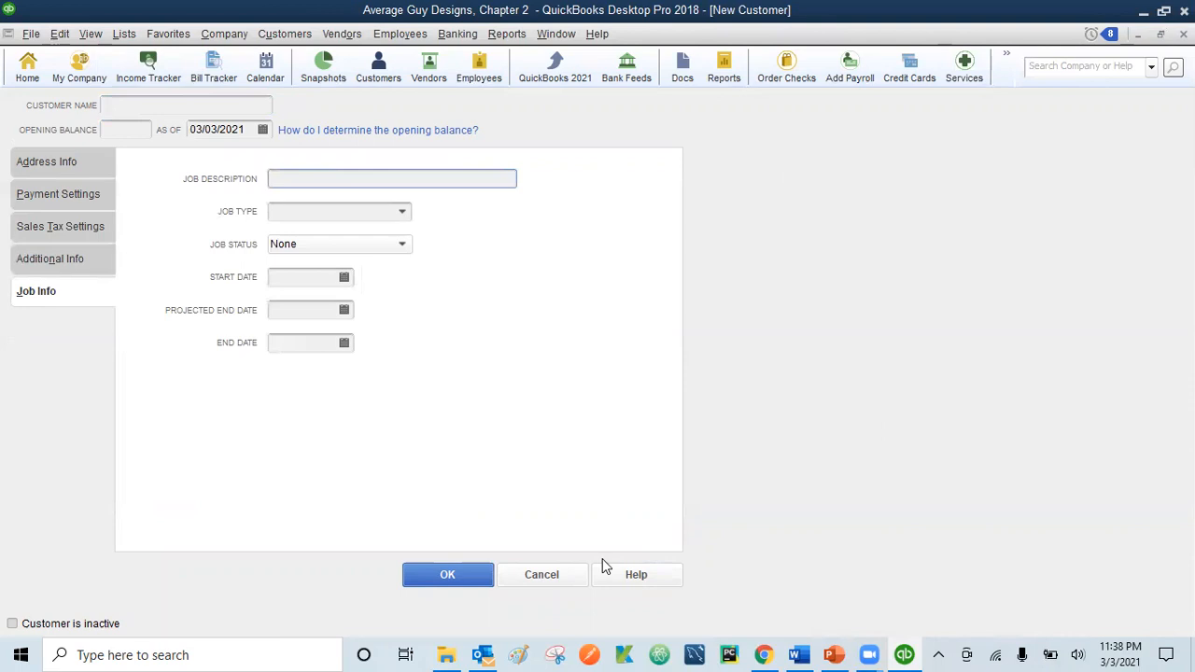
{"action": "left_click", "coordinate": [567, 574]}
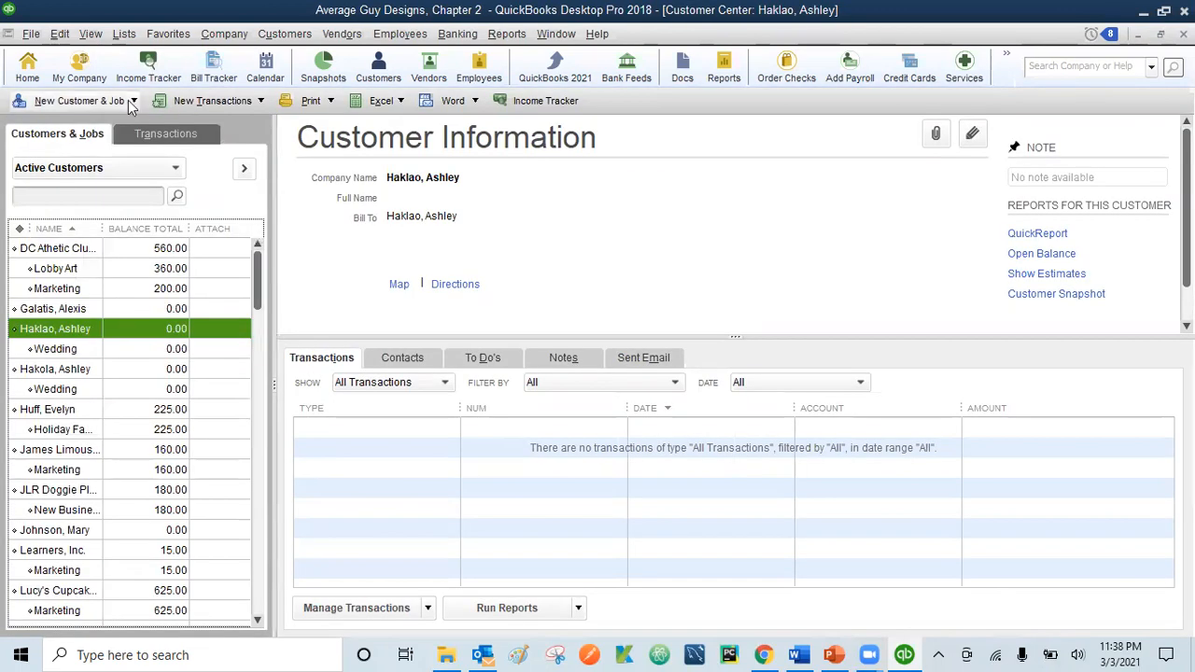
{"action": "left_click", "coordinate": [62, 35]}
{"action": "left_click", "coordinate": [66, 39]}
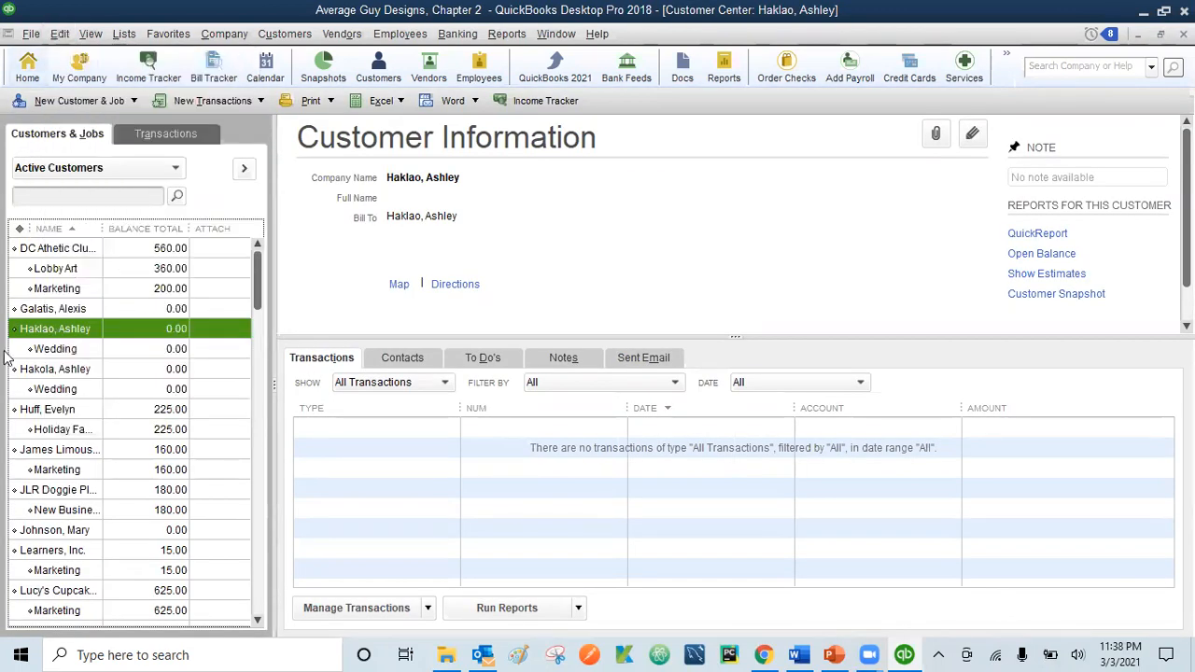
{"action": "right_click", "coordinate": [53, 337]}
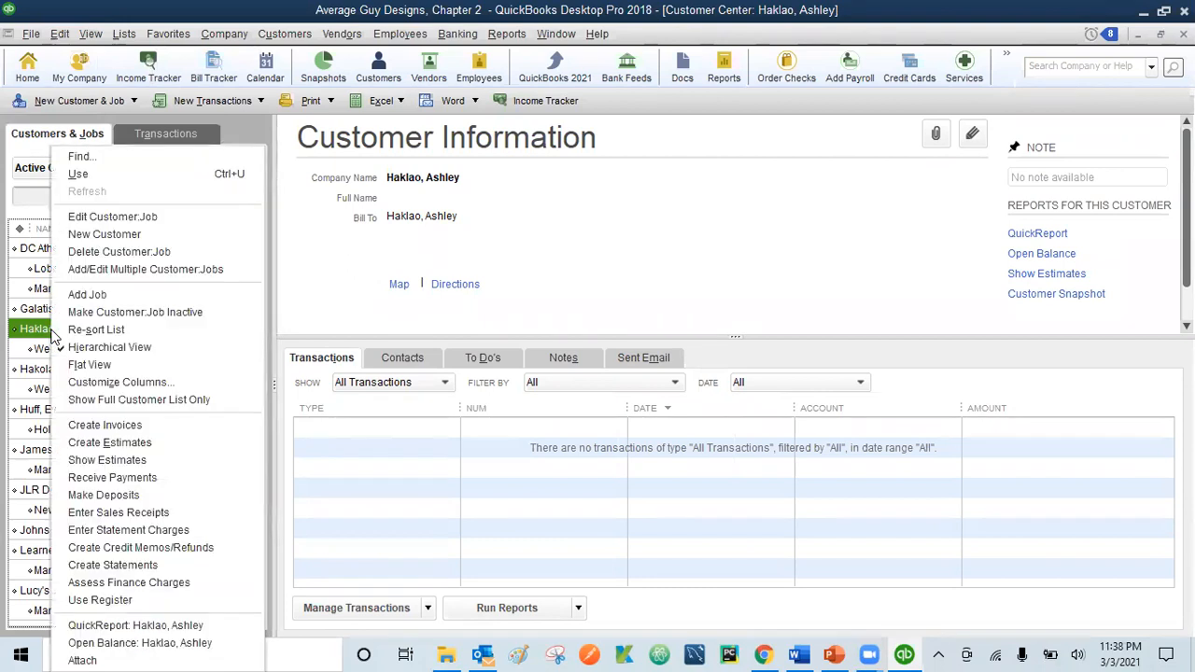
{"action": "left_click", "coordinate": [14, 213]}
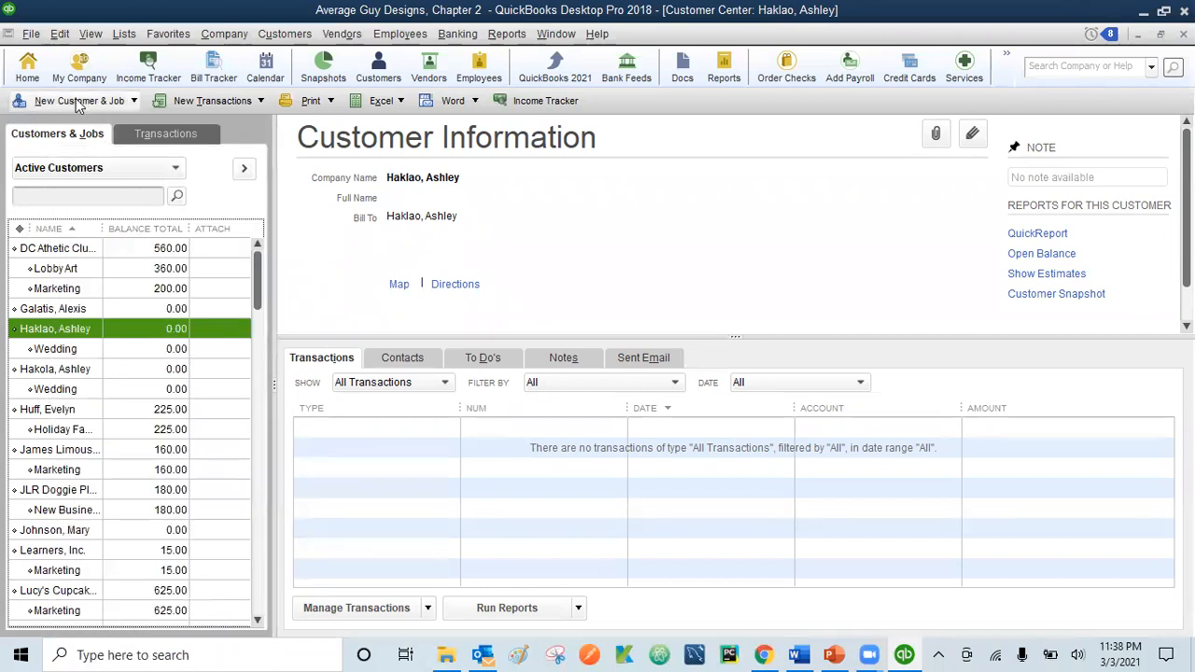
- Open a blank New Customer form from the Customer Center
{"action": "left_click", "coordinate": [131, 101]}
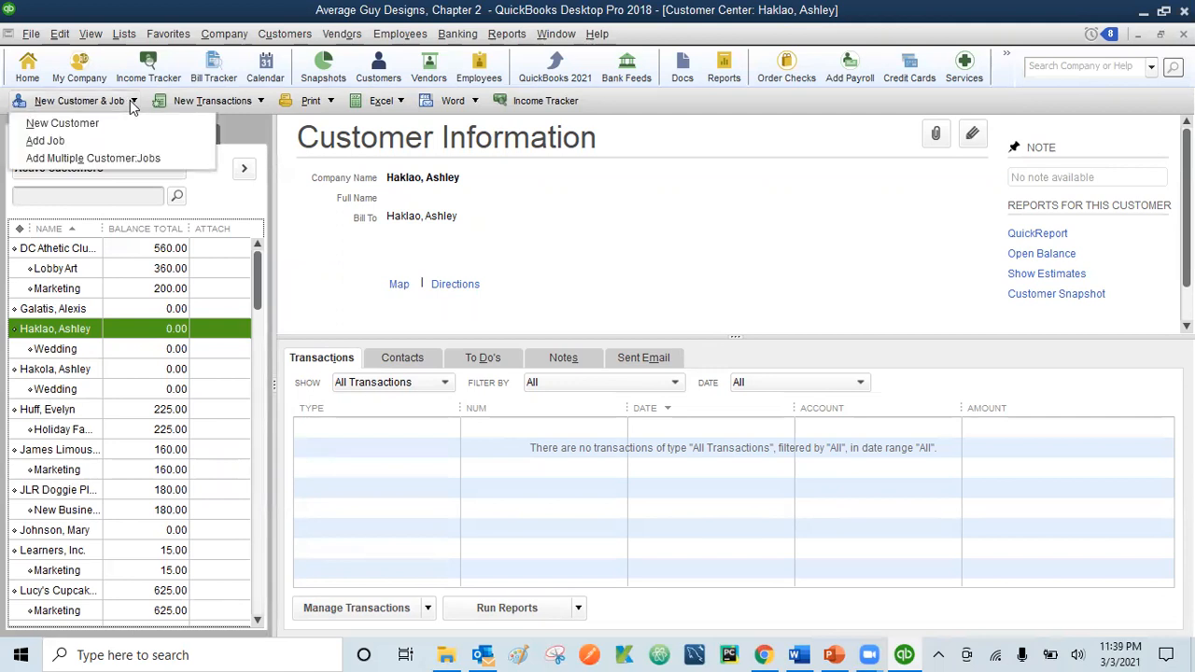
{"action": "left_click", "coordinate": [63, 124]}
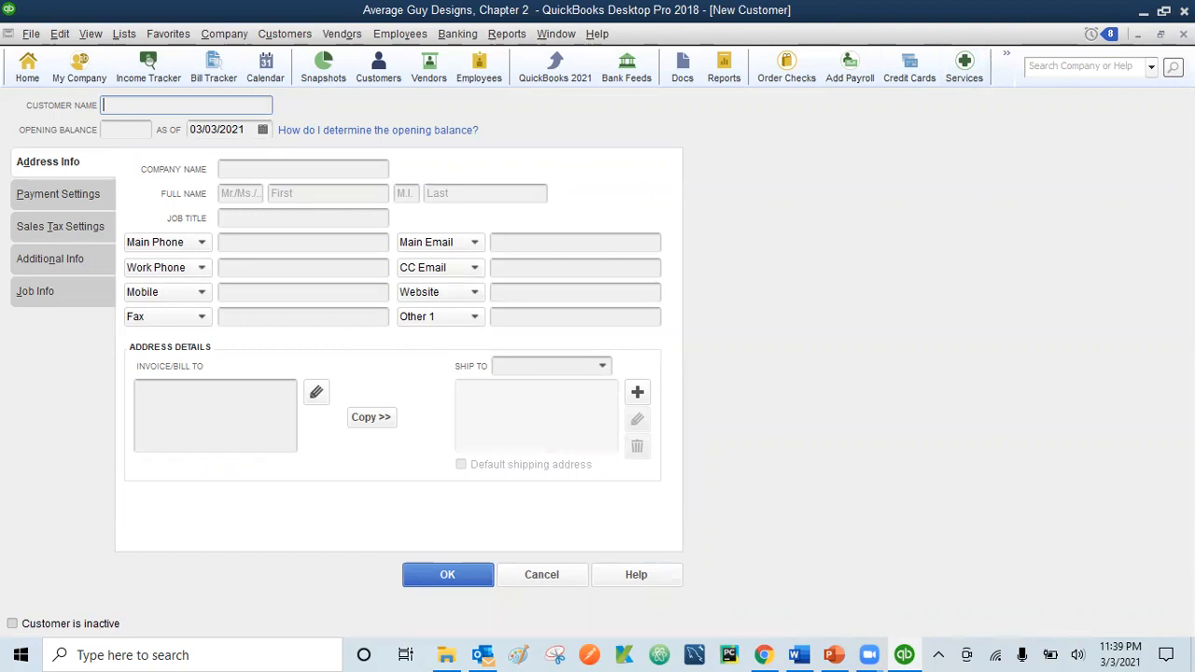
- Close the blank customer form and look at the other places in the Customer Center that offer the New Customer command
{"action": "left_click", "coordinate": [1184, 34]}
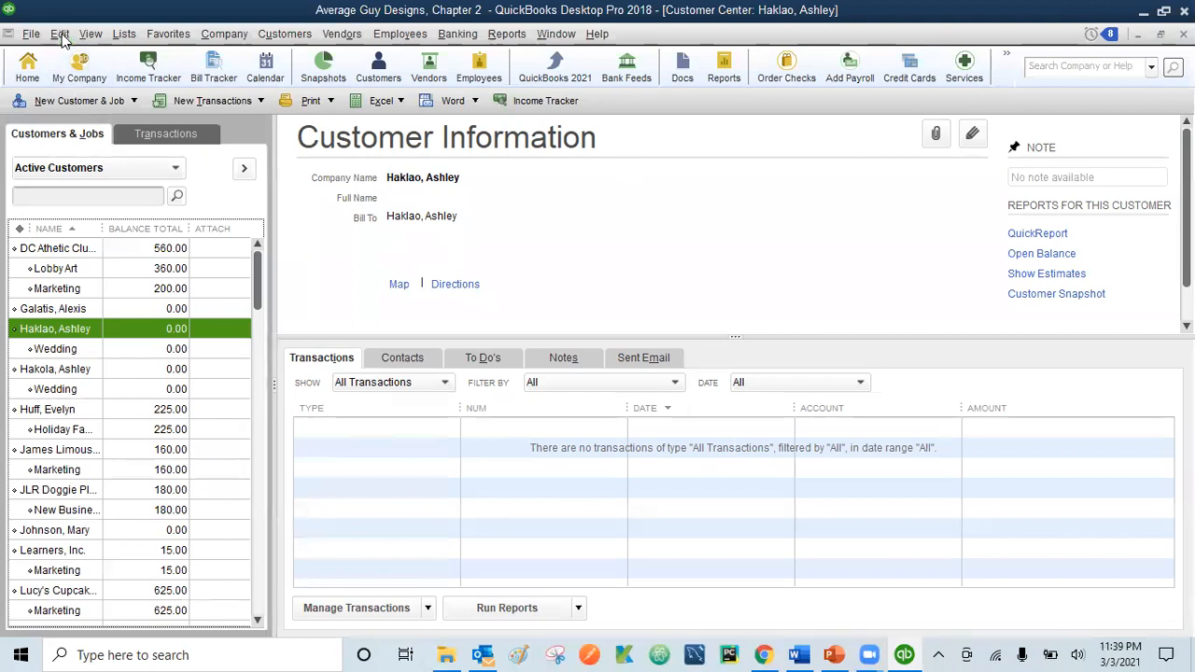
{"action": "left_click", "coordinate": [60, 34]}
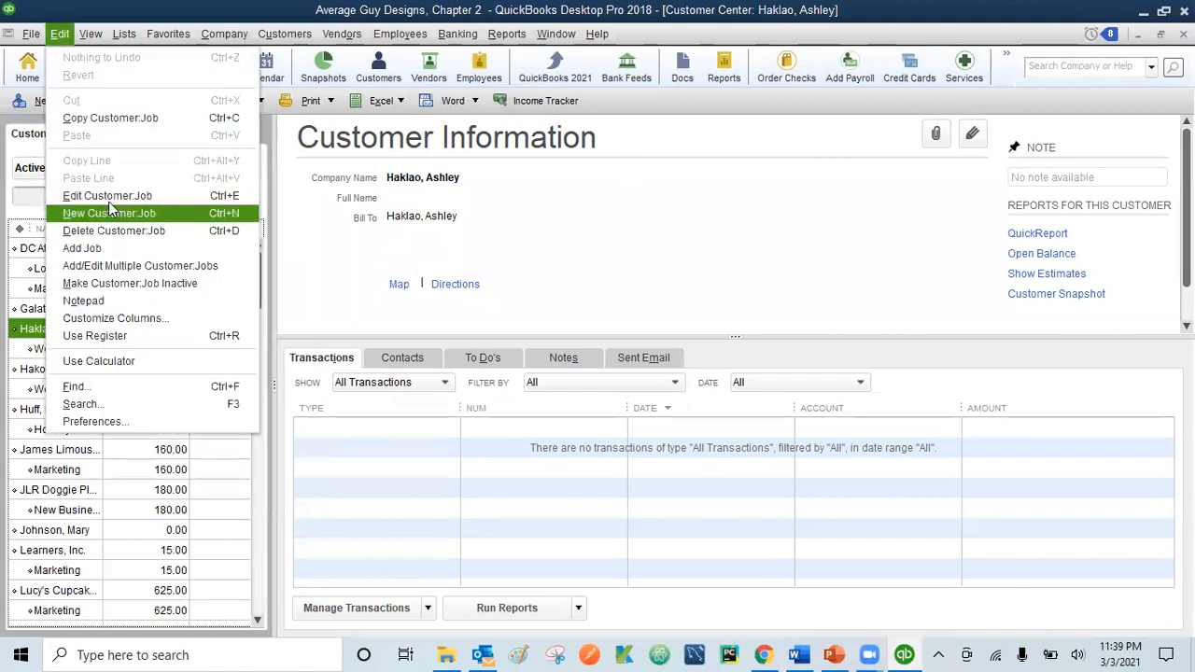
{"action": "left_click", "coordinate": [160, 5]}
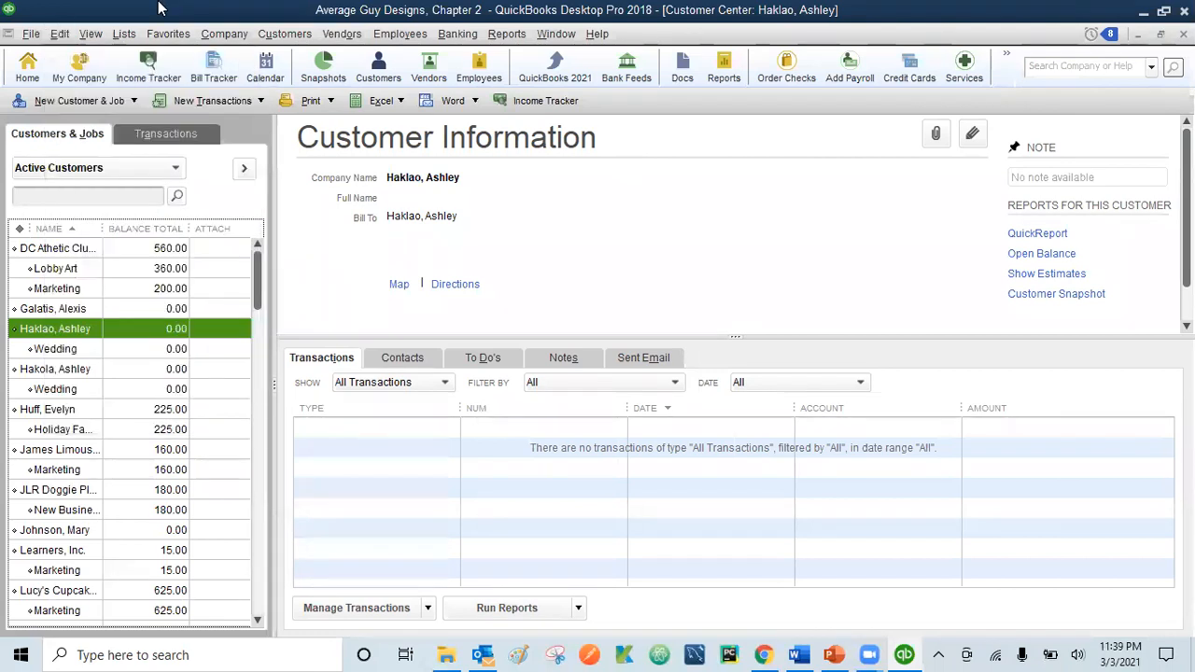
{"action": "right_click", "coordinate": [53, 292]}
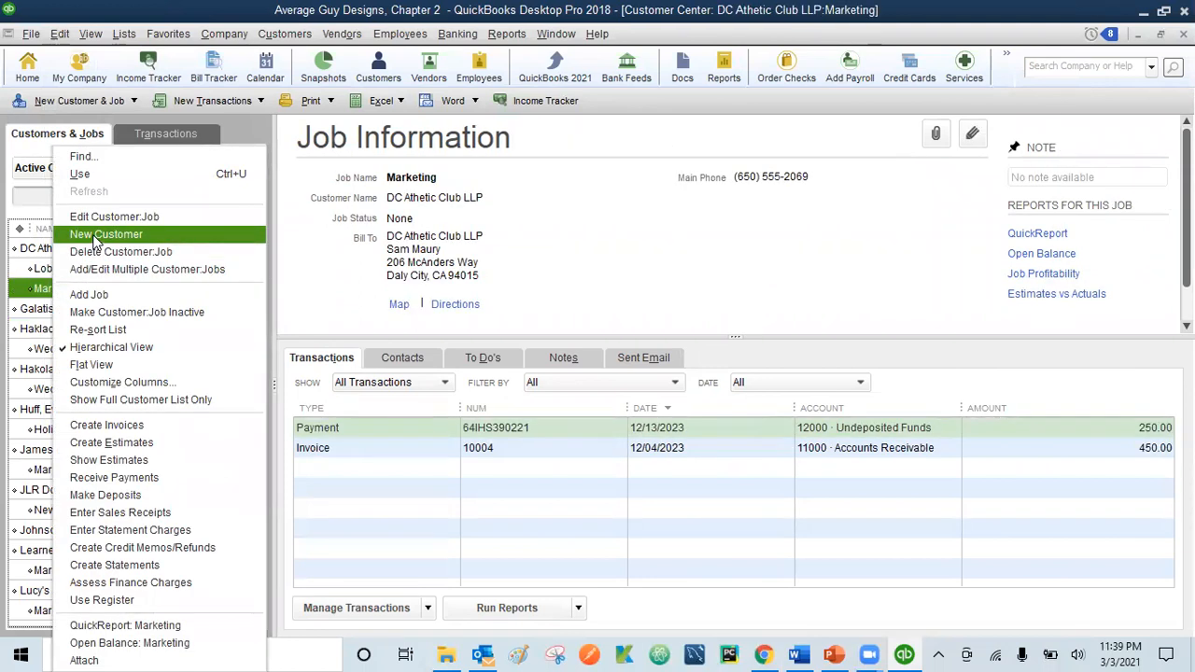
{"action": "left_click", "coordinate": [23, 149]}
- Start a new customer from the Customer Center and enter Lite Foot Dance Company as the customer name
{"action": "left_click", "coordinate": [82, 103]}
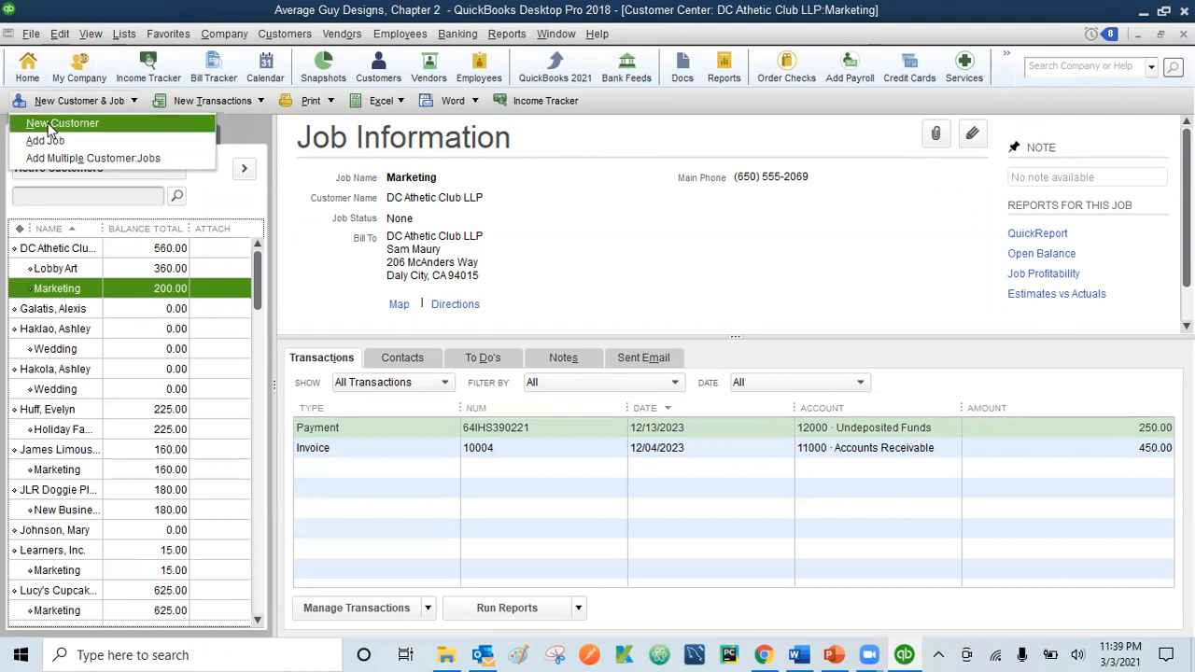
{"action": "left_click", "coordinate": [58, 127]}
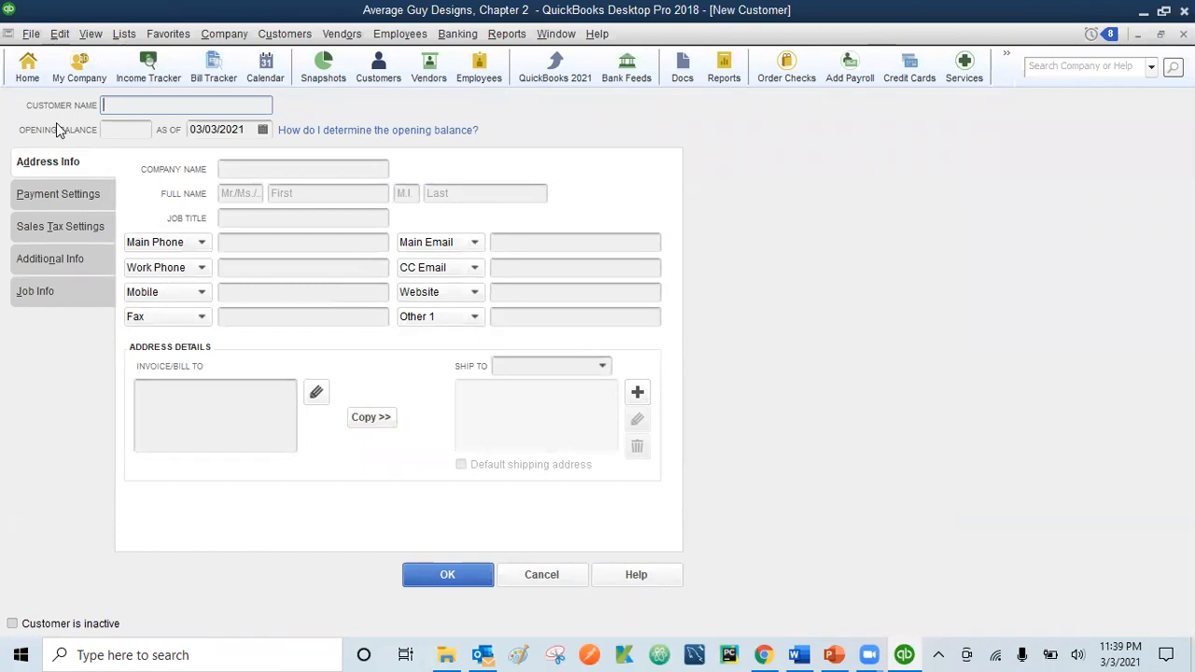
{"action": "type", "text": "Lite Foot Dance Company"}
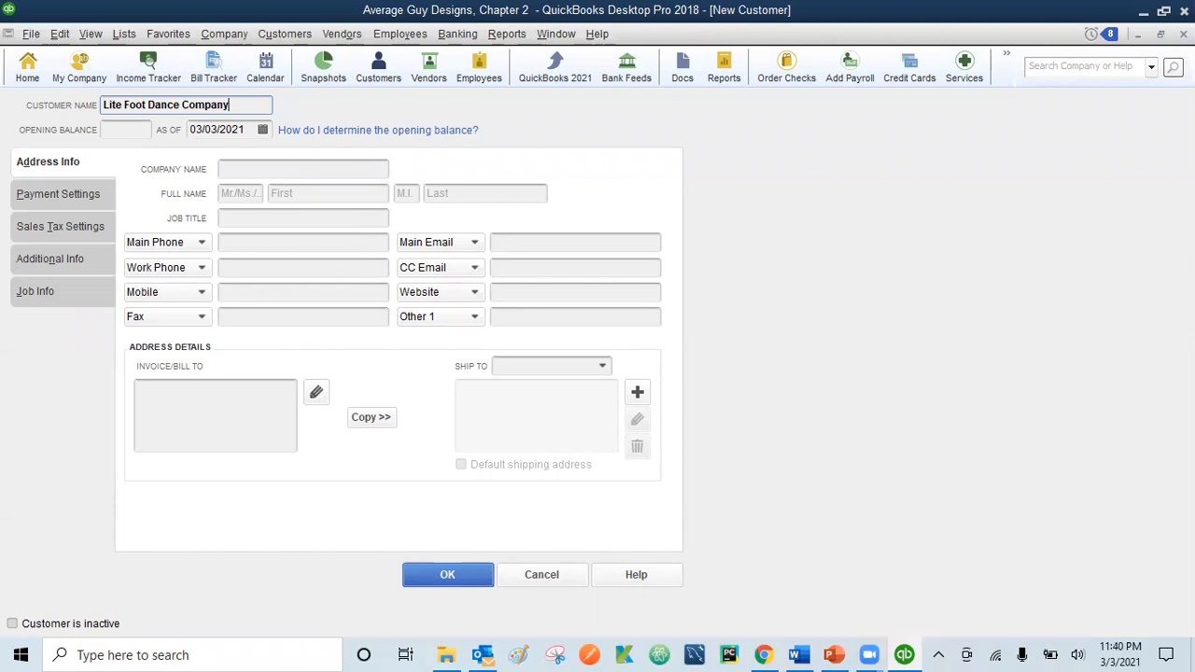
{"action": "left_click", "coordinate": [117, 130]}
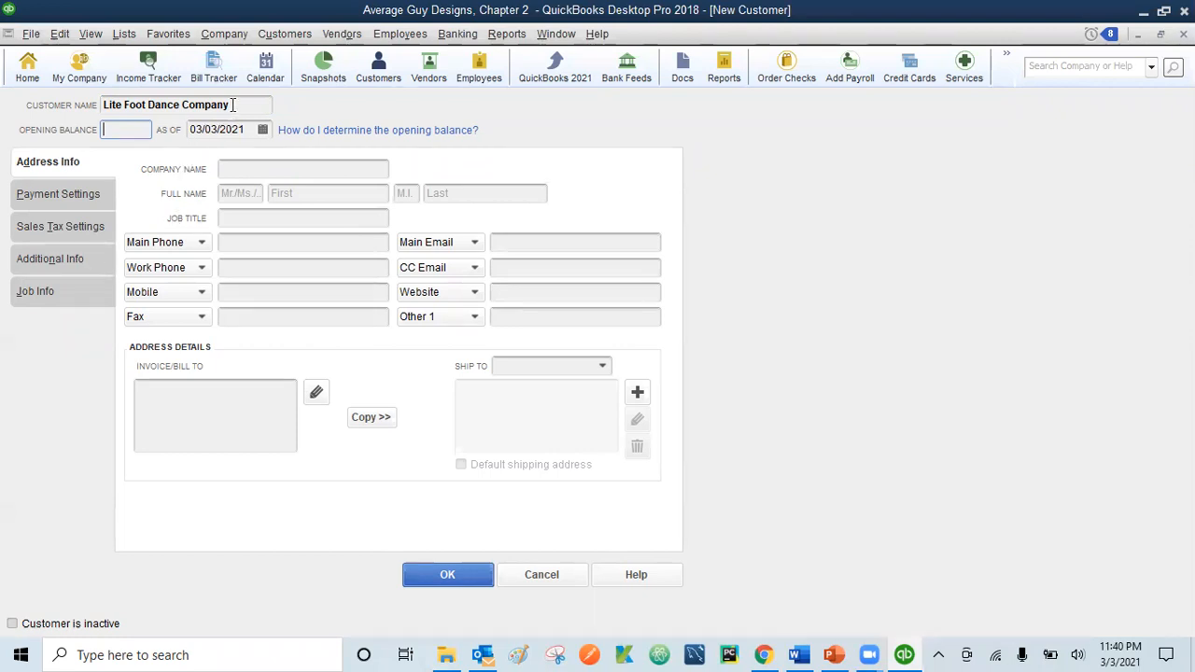
- Copy the customer name Lite Foot Dance Company into the Company Name field
{"action": "left_click_drag", "start_coordinate": [232, 105], "coordinate": [93, 105]}
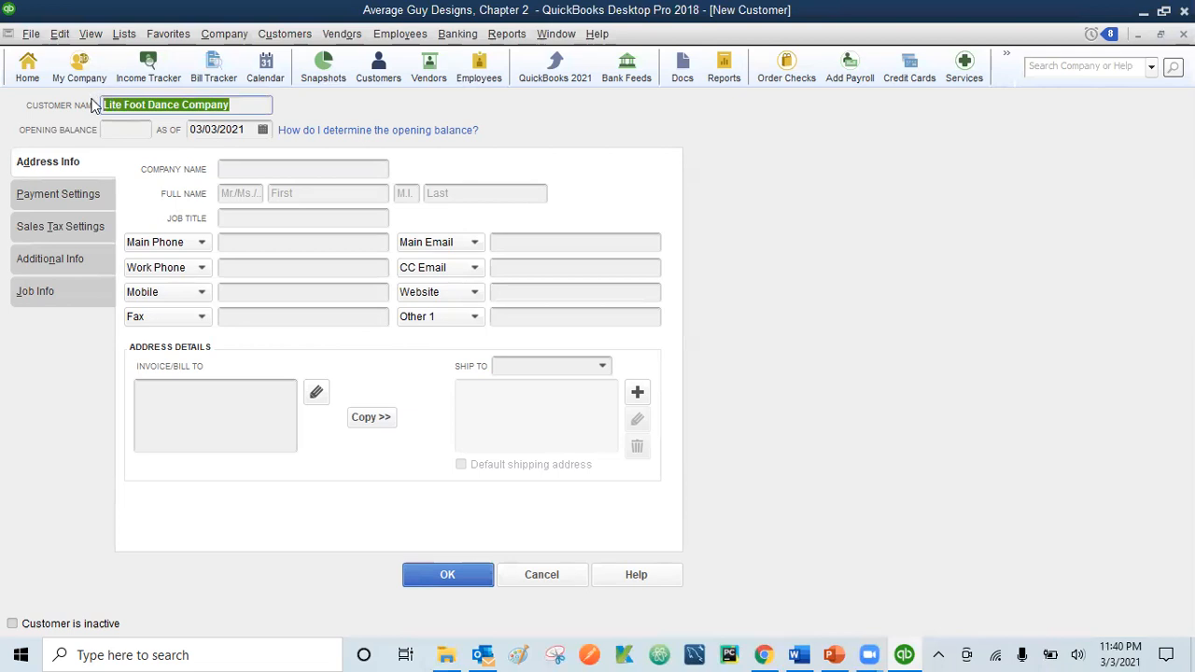
{"action": "right_click", "coordinate": [228, 106]}
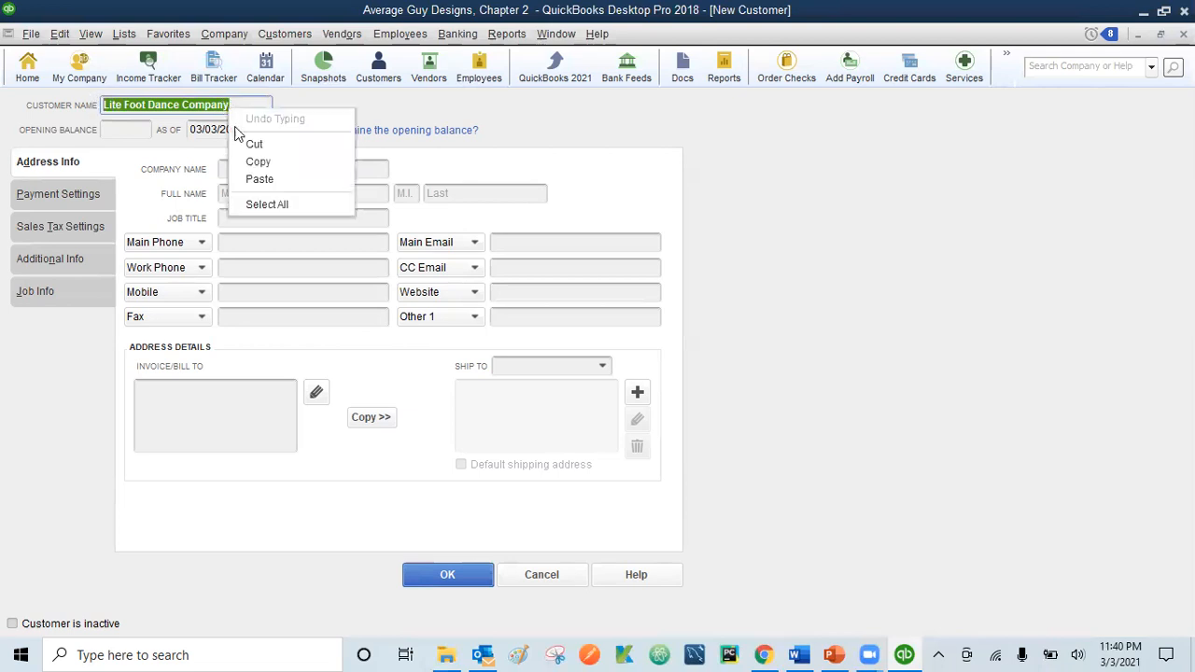
{"action": "left_click", "coordinate": [250, 164]}
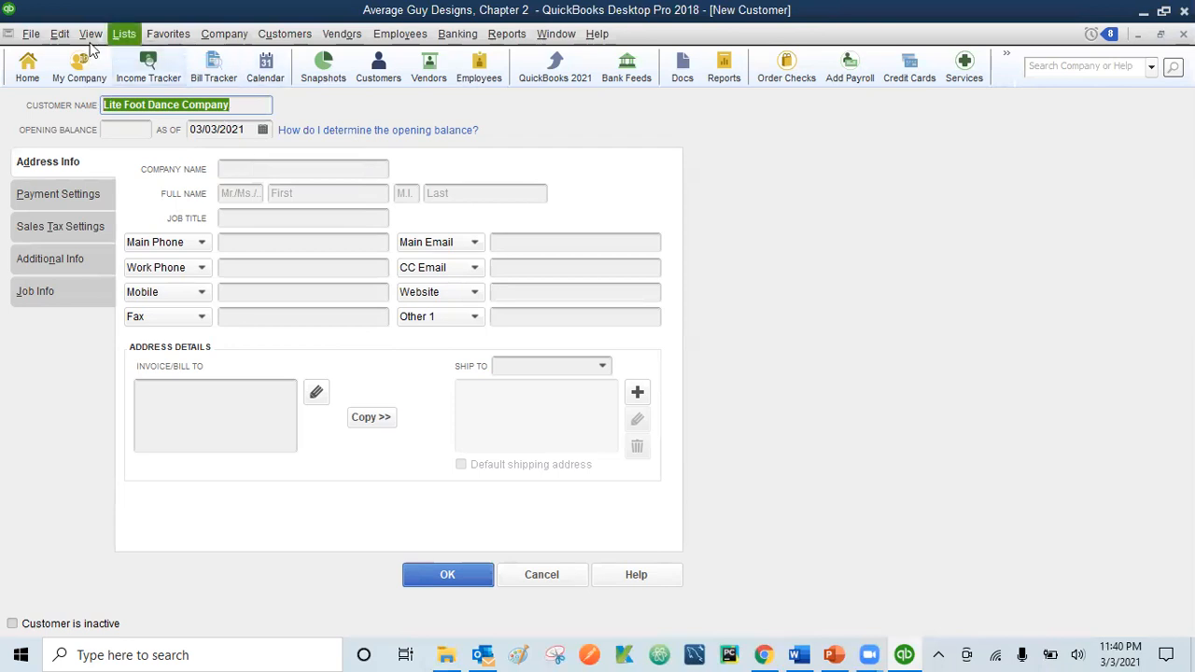
{"action": "left_click", "coordinate": [61, 37]}
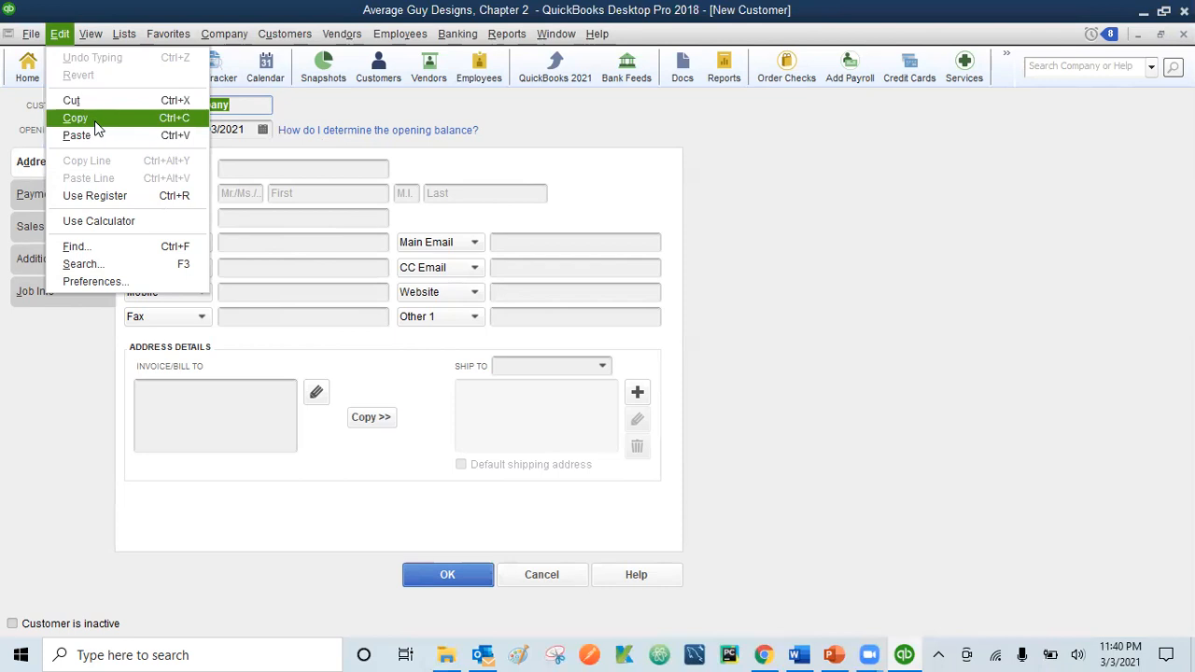
{"action": "left_click", "coordinate": [254, 106]}
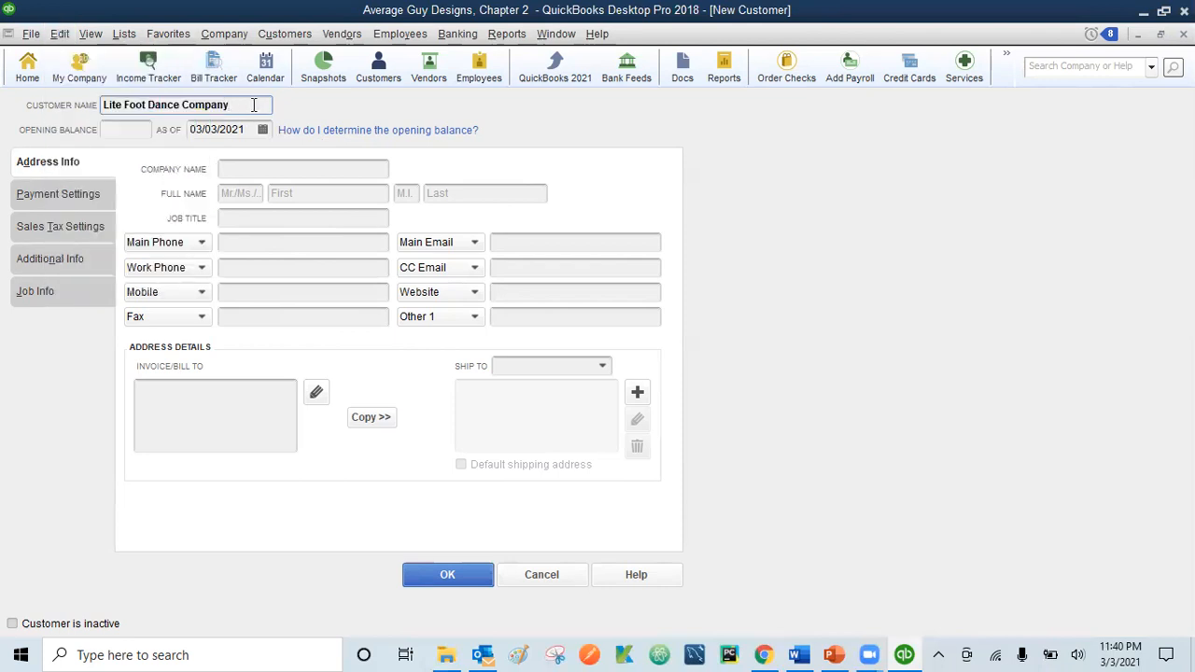
{"action": "left_click", "coordinate": [263, 169]}
{"action": "key", "text": "ctrl+v"}
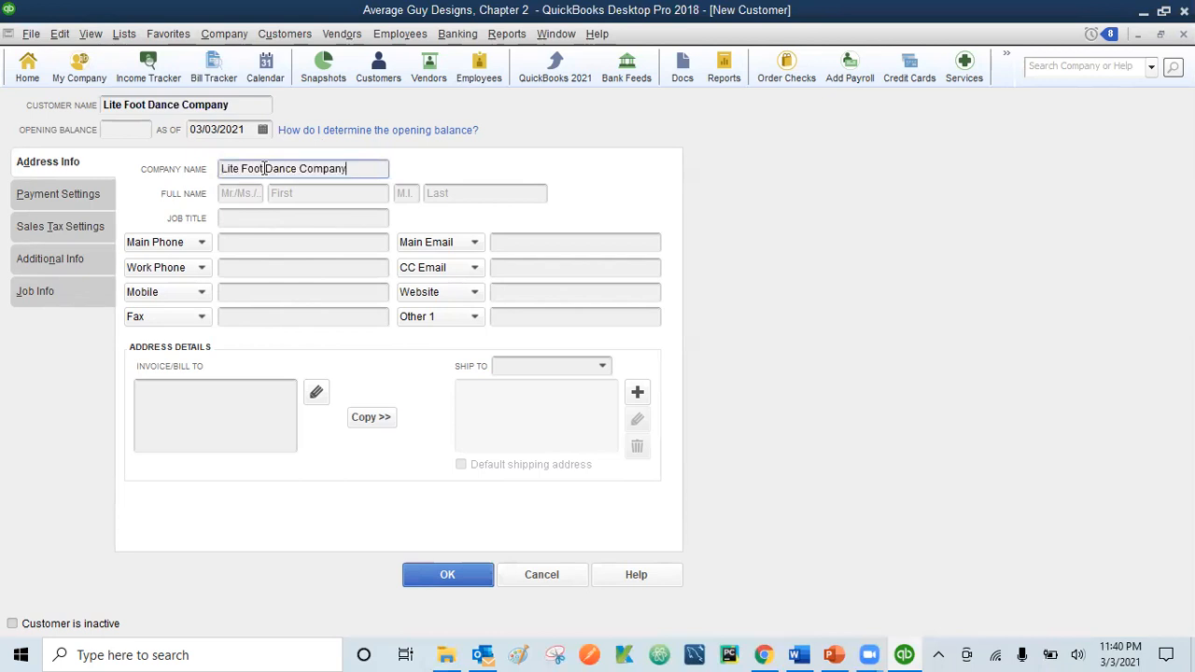
{"action": "left_click", "coordinate": [387, 267]}
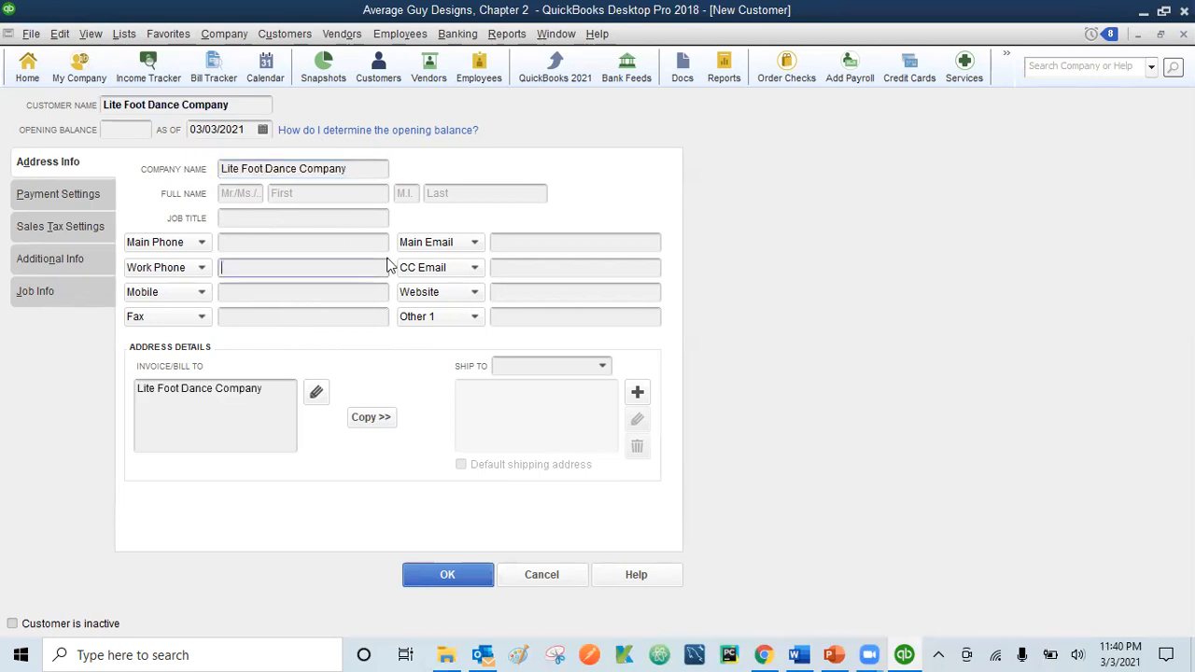
- Enter the contact's title Mr with first and last name, and set the job title to Owner
{"action": "left_click", "coordinate": [258, 194]}
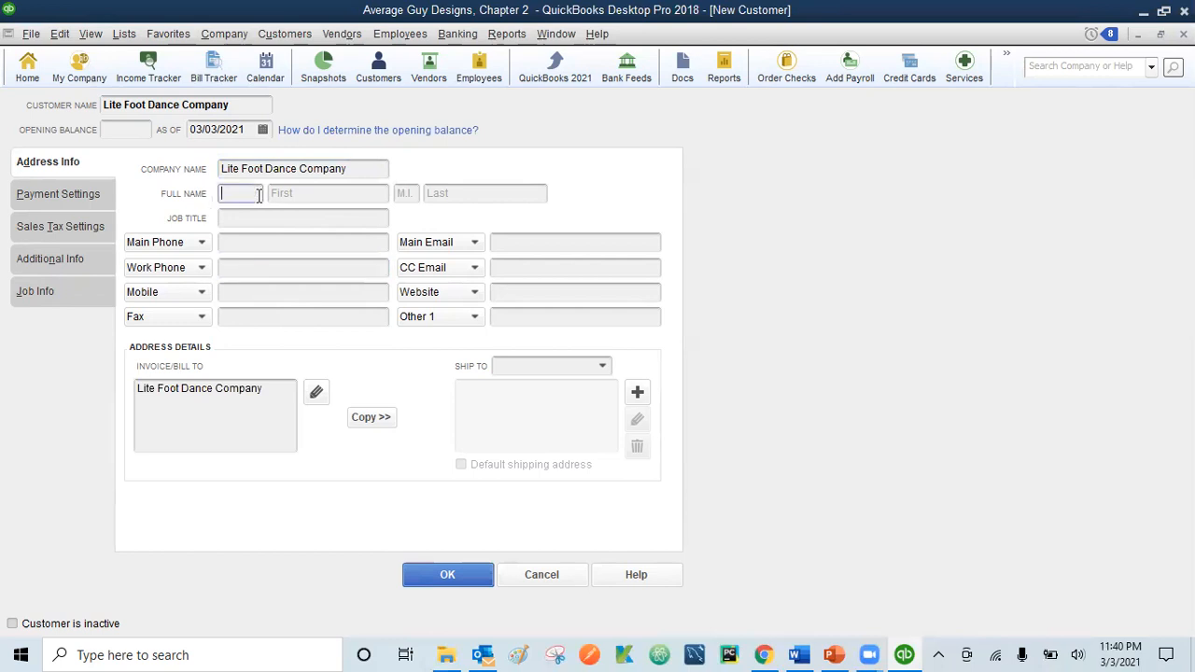
{"action": "left_click", "coordinate": [361, 170]}
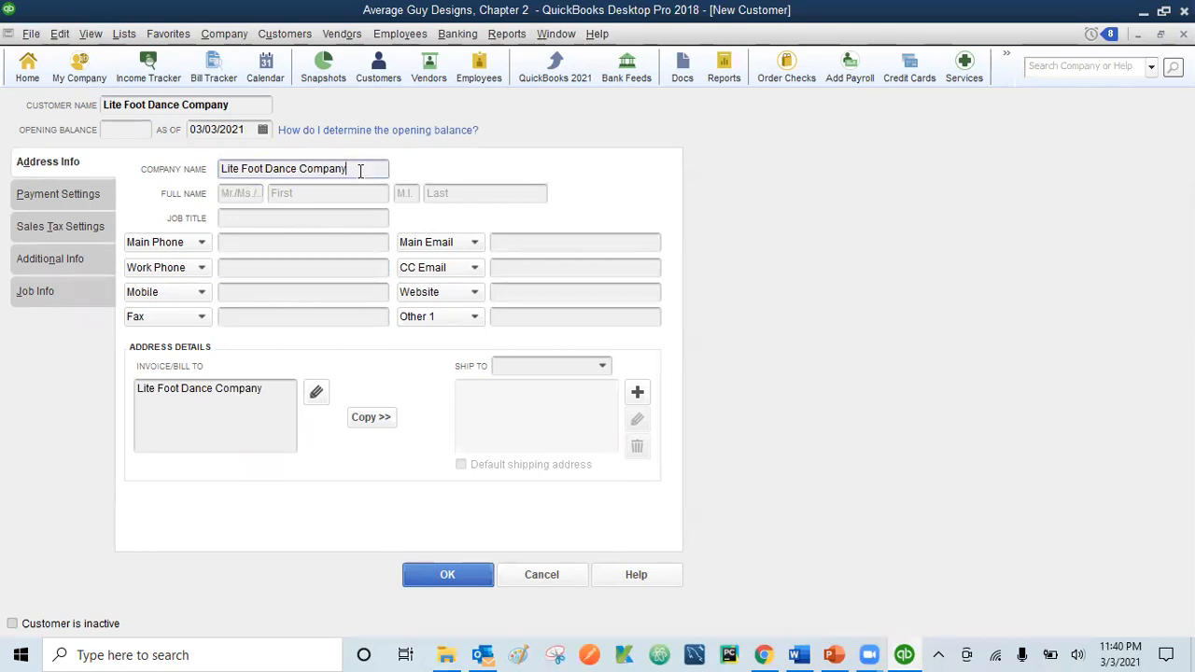
{"action": "key", "text": "Tab"}
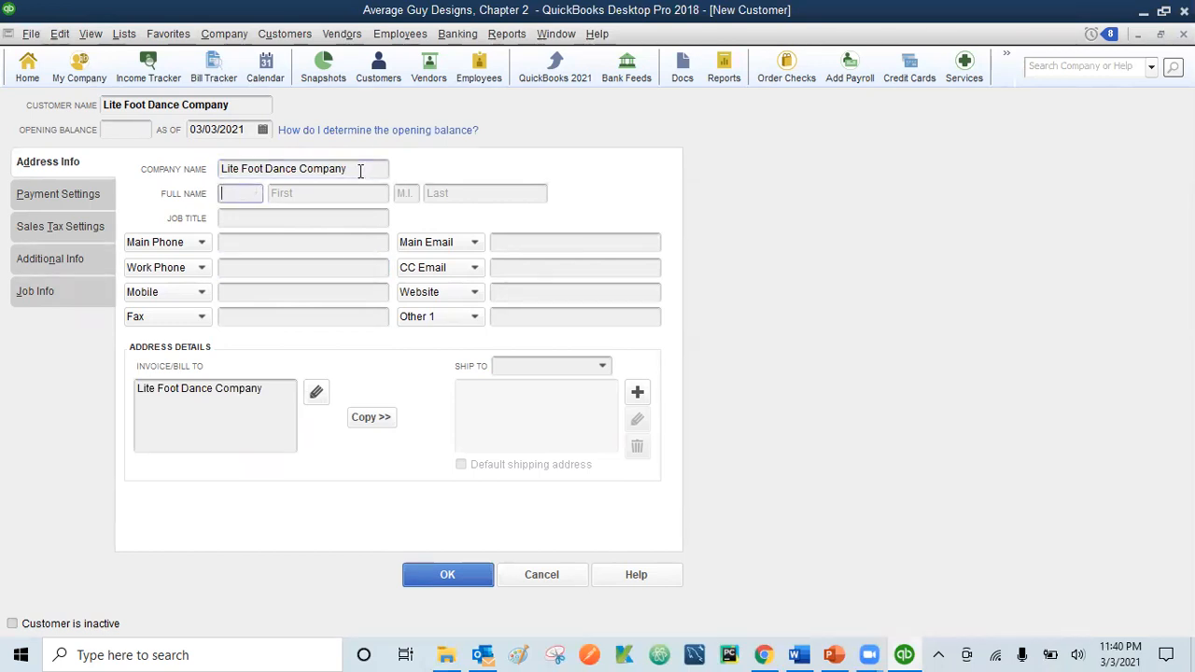
{"action": "type", "text": "Mr"}
{"action": "key", "text": "Tab"}
{"action": "type", "text": "Hernando"}
{"action": "key", "text": "Tab"}
{"action": "key", "text": "Tab"}
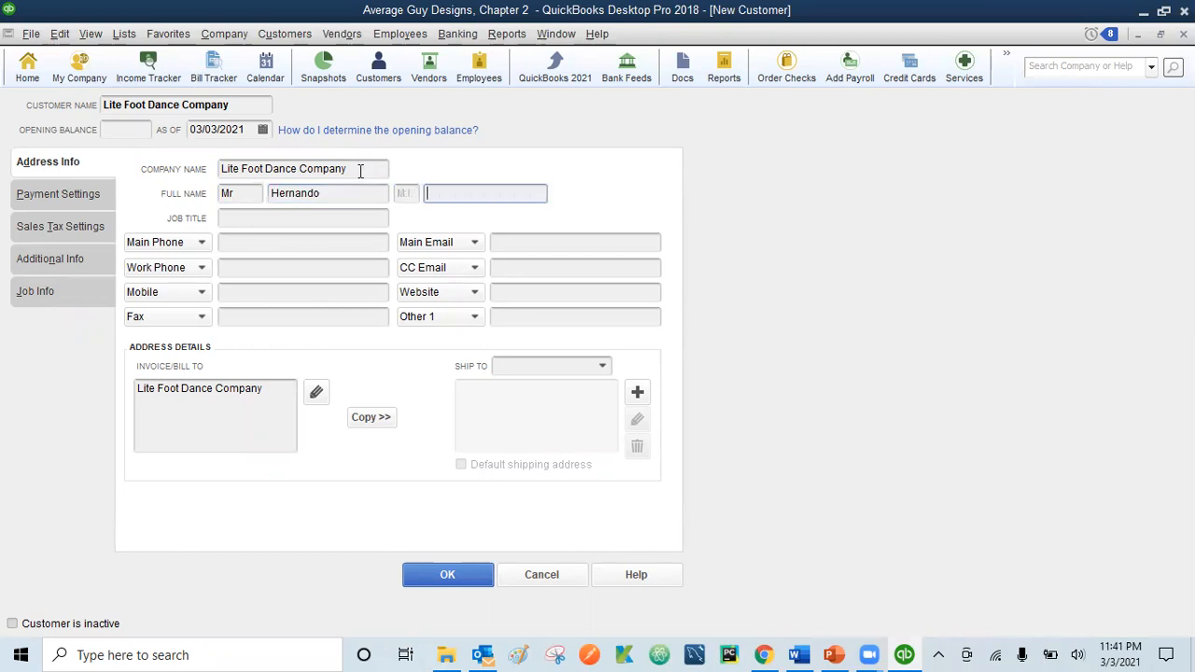
{"action": "type", "text": "Diaz"}
{"action": "left_click", "coordinate": [286, 222]}
{"action": "type", "text": "Owner"}
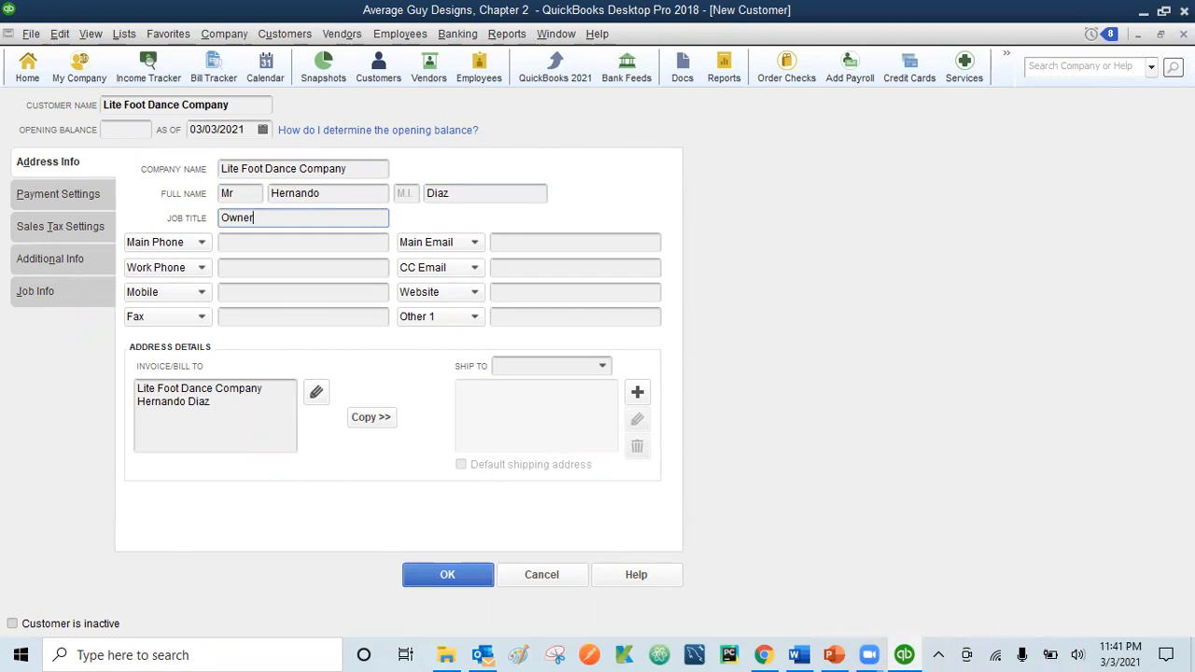
- Enter the customer's main phone number
{"action": "left_click", "coordinate": [236, 243]}
{"action": "type", "text": "(650)"}
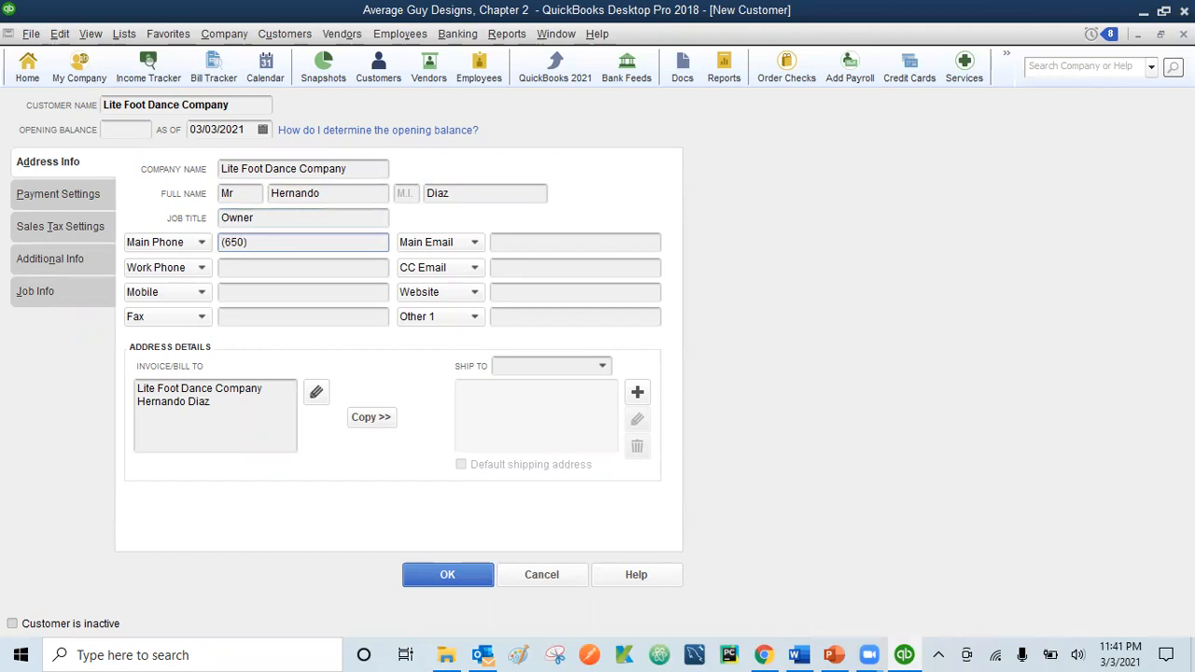
{"action": "type", "text": "555-6379"}
- Open the Invoice/Bill To address for editing and add the street address below the contact's name
{"action": "left_click", "coordinate": [147, 420]}
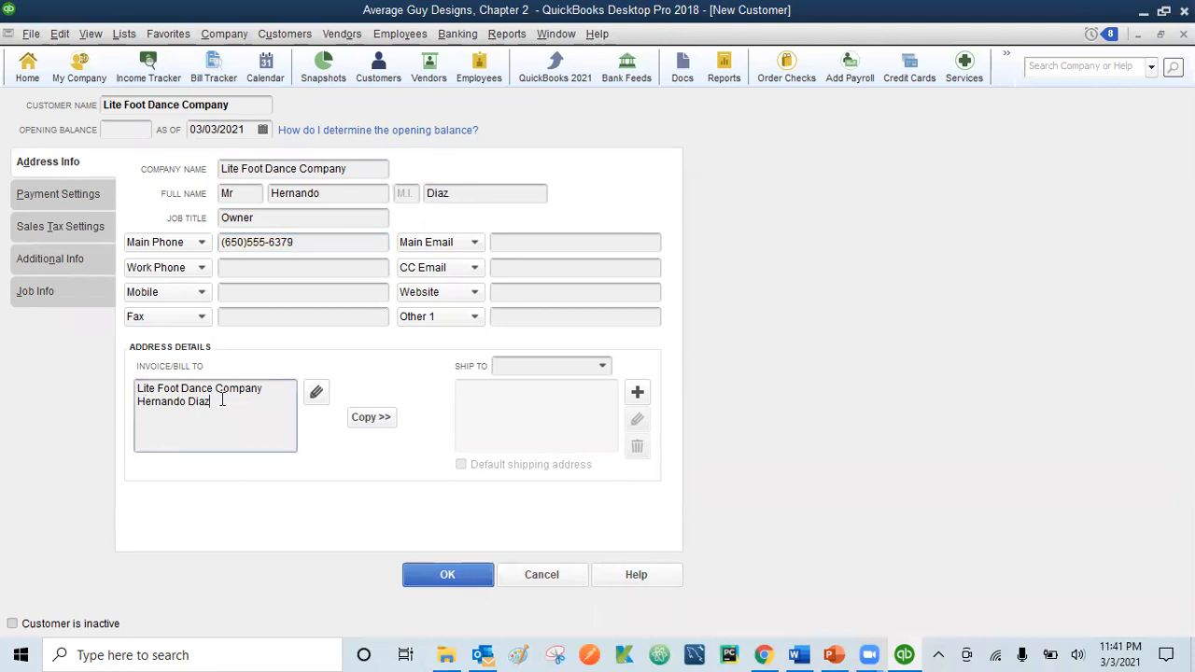
{"action": "key", "text": "Return"}
{"action": "left_click", "coordinate": [316, 396]}
{"action": "key", "text": "Return"}
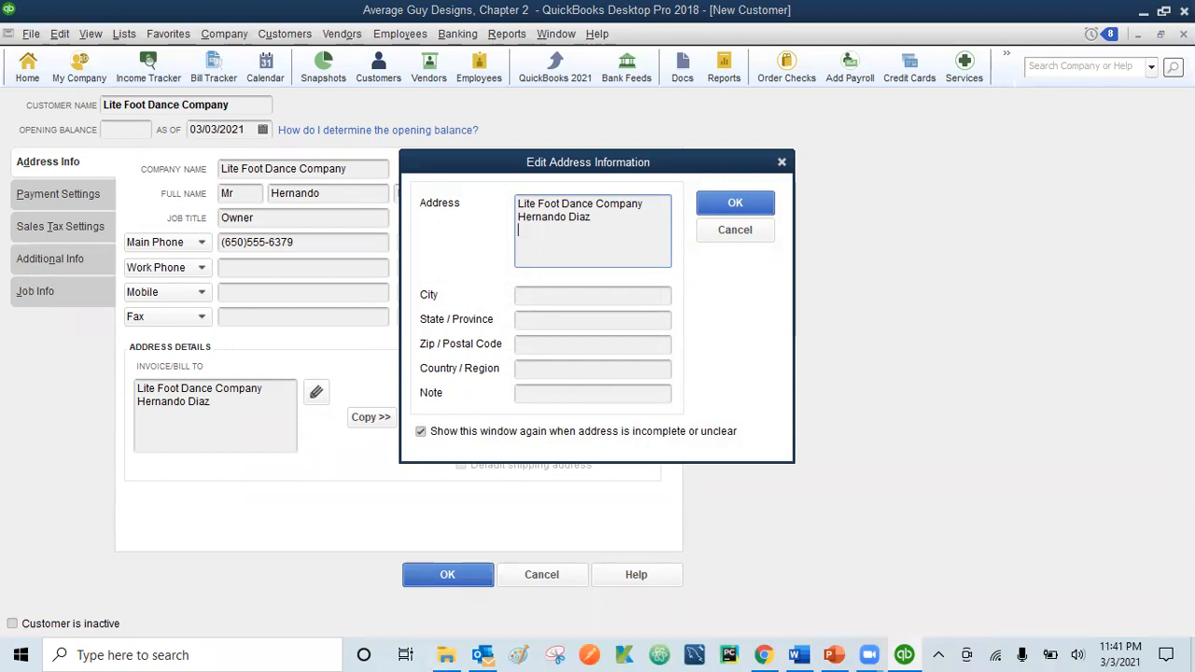
{"action": "type", "text": "541 Humboldt"}
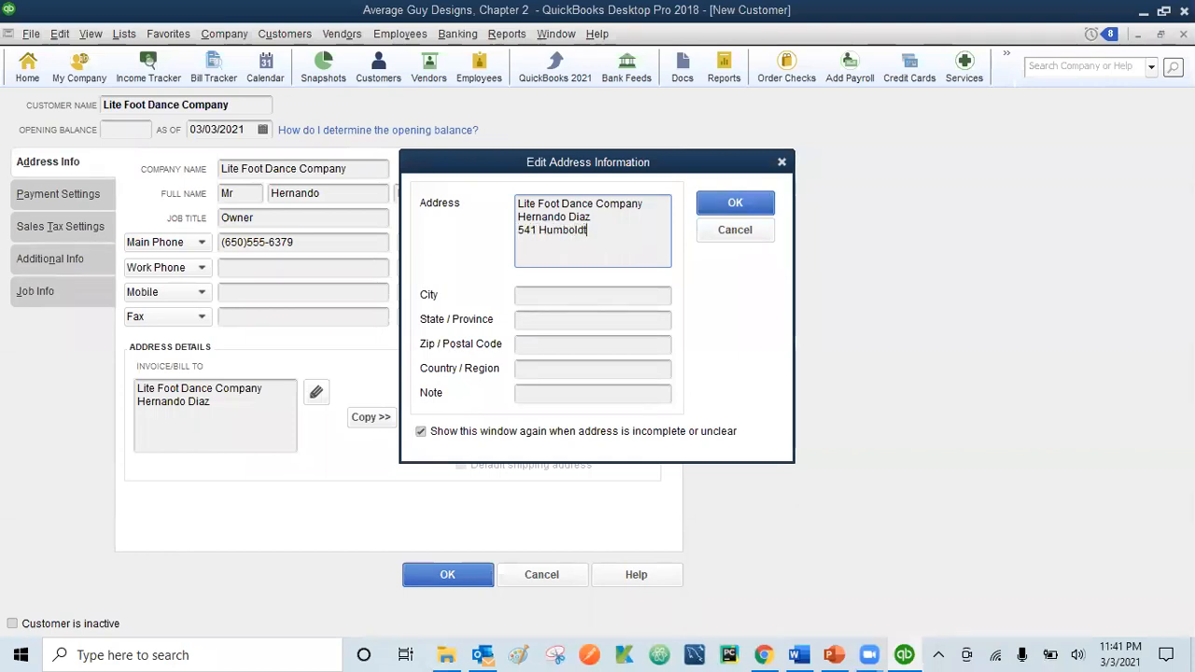
{"action": "type", "text": "Ave."}
- Complete the billing address with the city, state and zip code, and copy it as the default shipping address
{"action": "left_click", "coordinate": [556, 295]}
{"action": "type", "text": "Bayshore"}
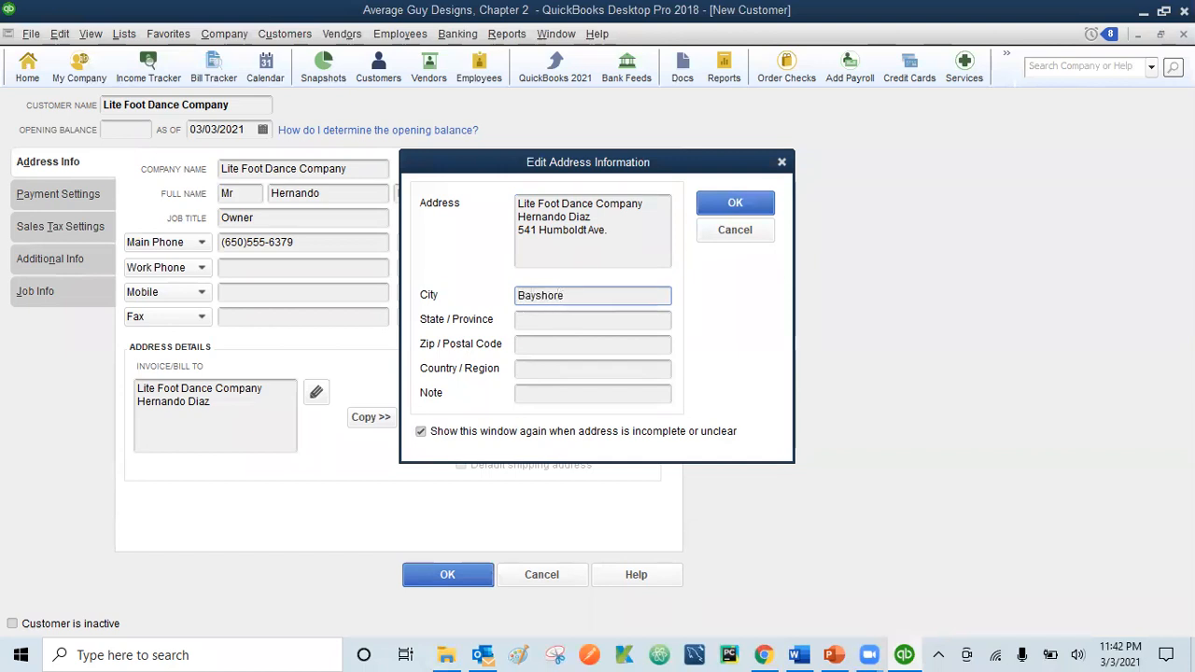
{"action": "left_click", "coordinate": [558, 319]}
{"action": "type", "text": "CA"}
{"action": "left_click", "coordinate": [563, 344]}
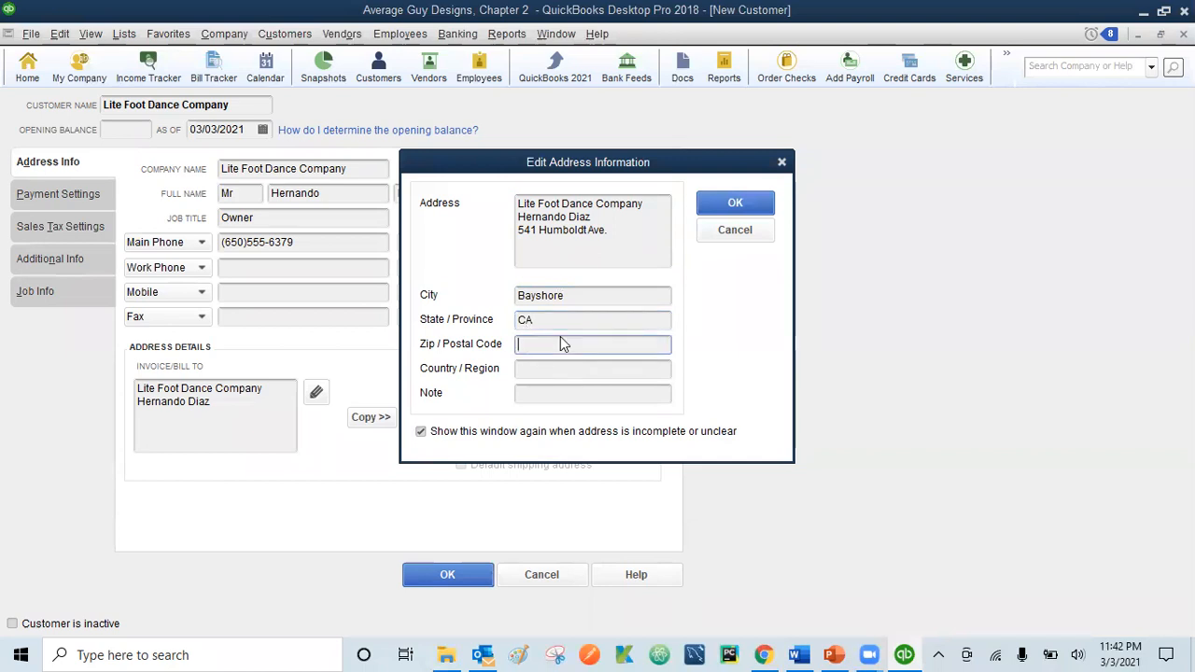
{"action": "type", "text": "91547"}
{"action": "left_click", "coordinate": [716, 204]}
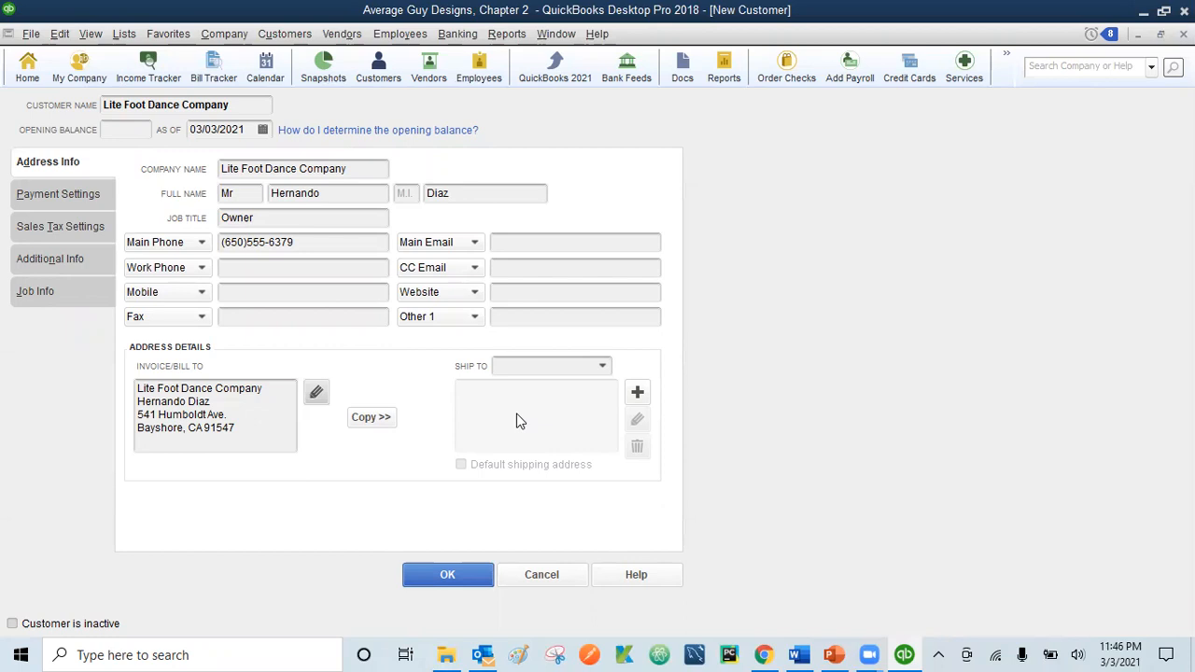
{"action": "left_click", "coordinate": [382, 416]}
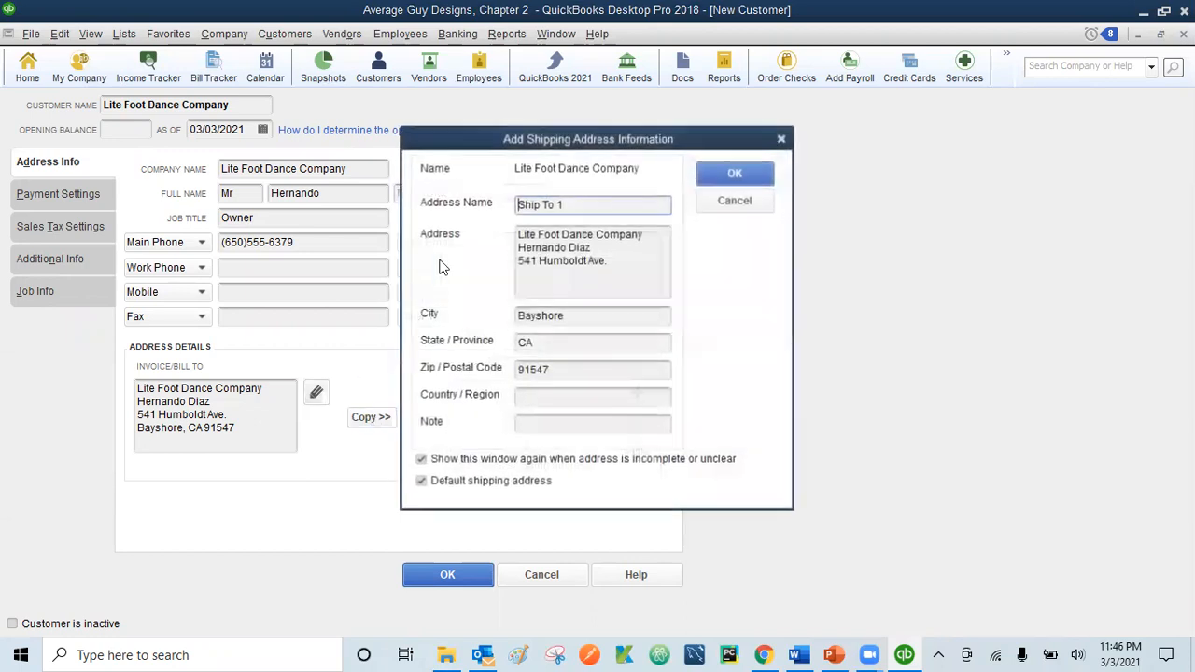
{"action": "left_click", "coordinate": [735, 173]}
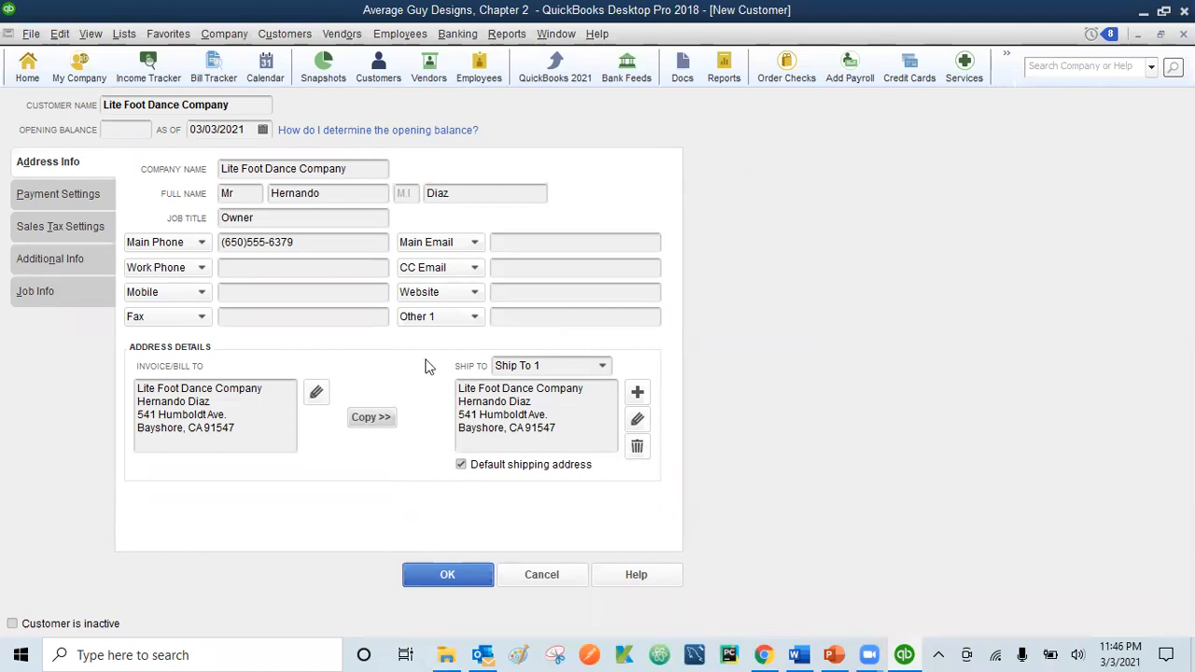
- In the payment settings, view the form for adding new terms, cancel it, and set the payment terms to Net 30
{"action": "left_click", "coordinate": [47, 197]}
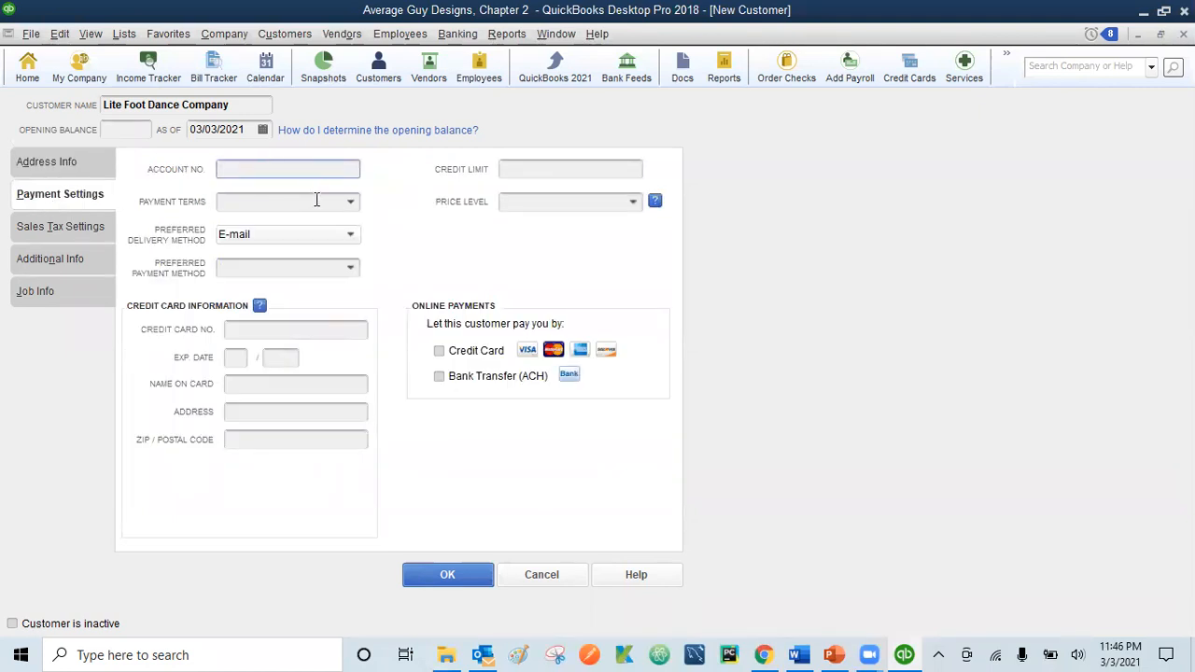
{"action": "left_click", "coordinate": [351, 203]}
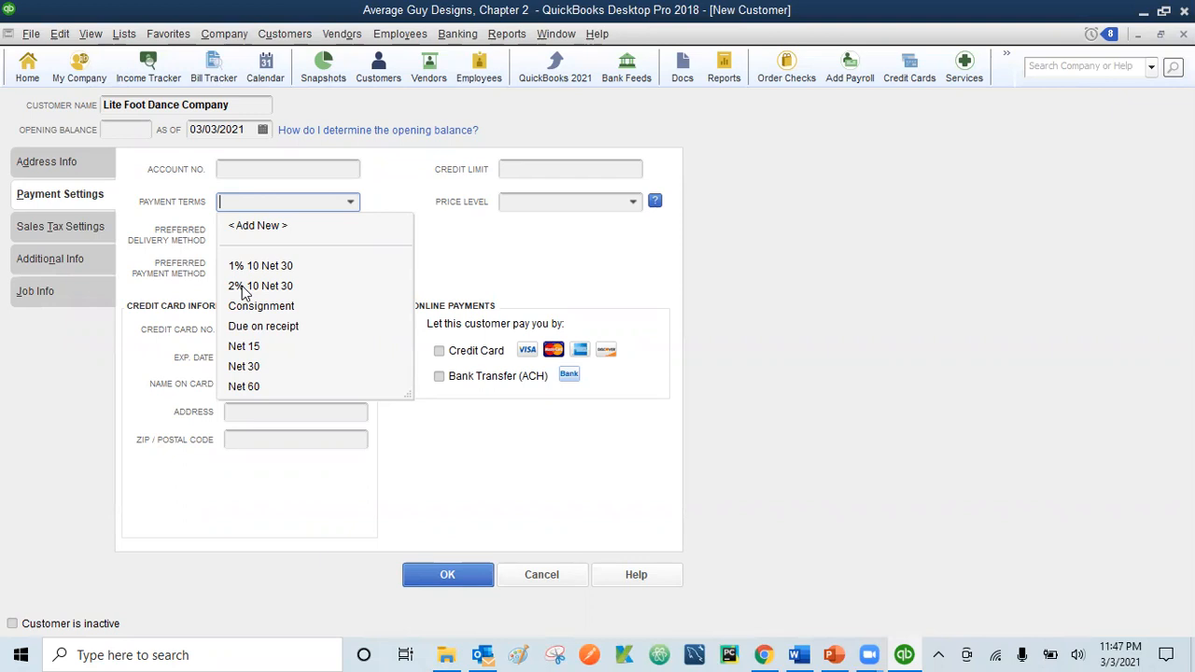
{"action": "left_click", "coordinate": [261, 224]}
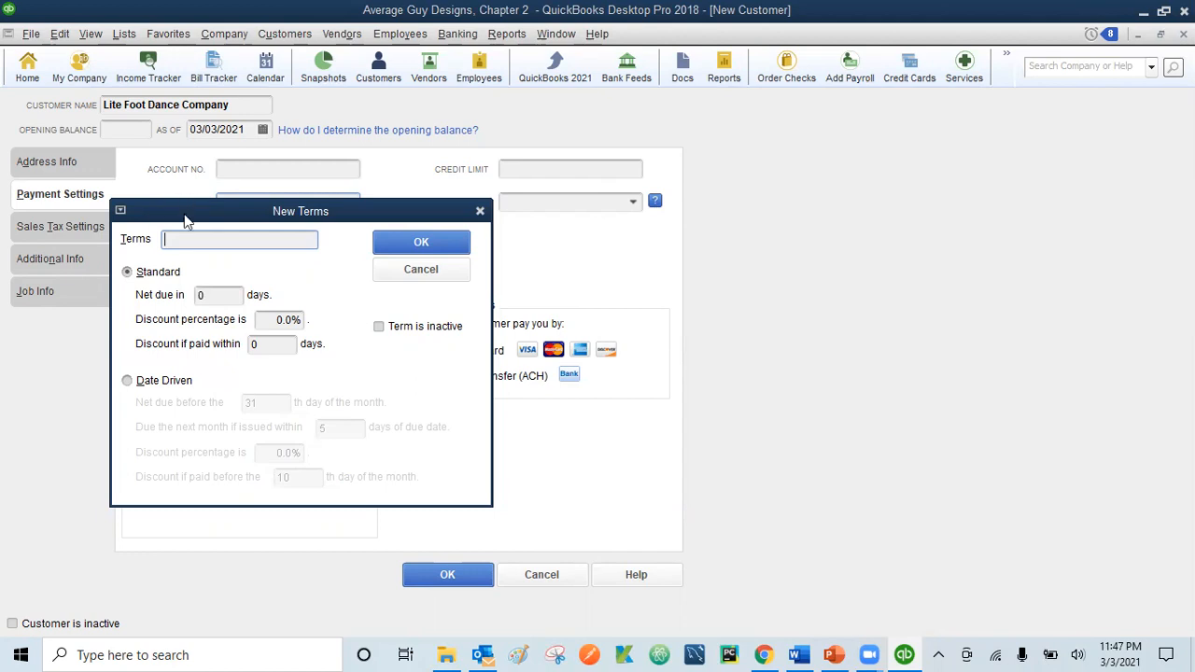
{"action": "left_click", "coordinate": [398, 279]}
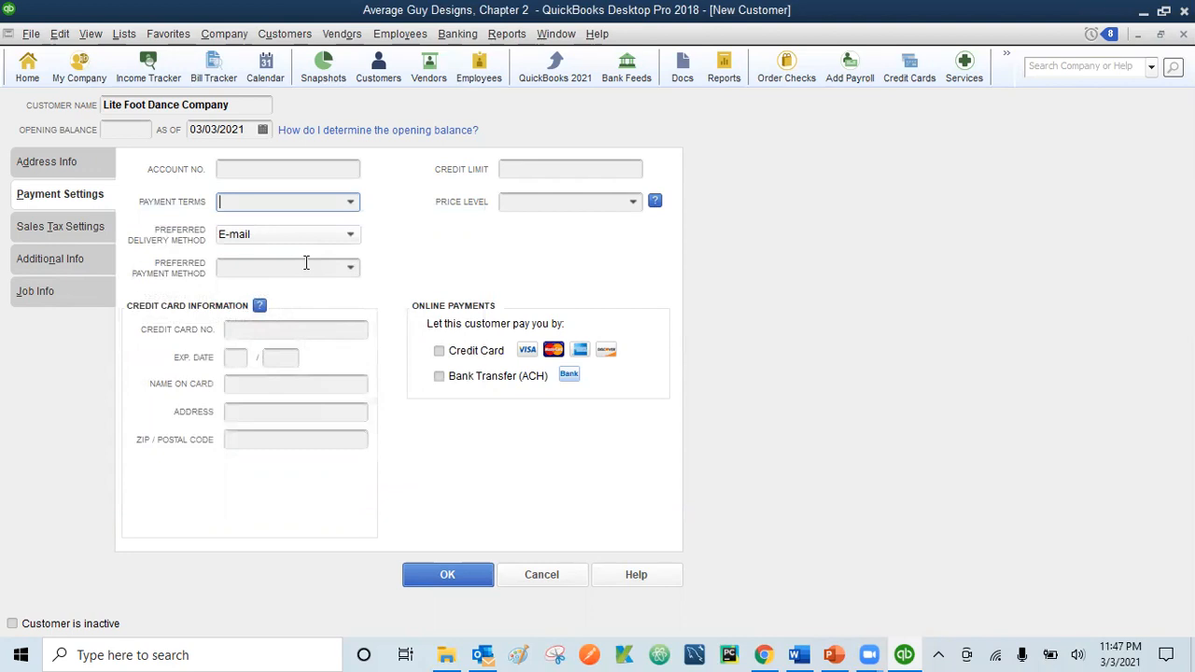
{"action": "left_click", "coordinate": [350, 204]}
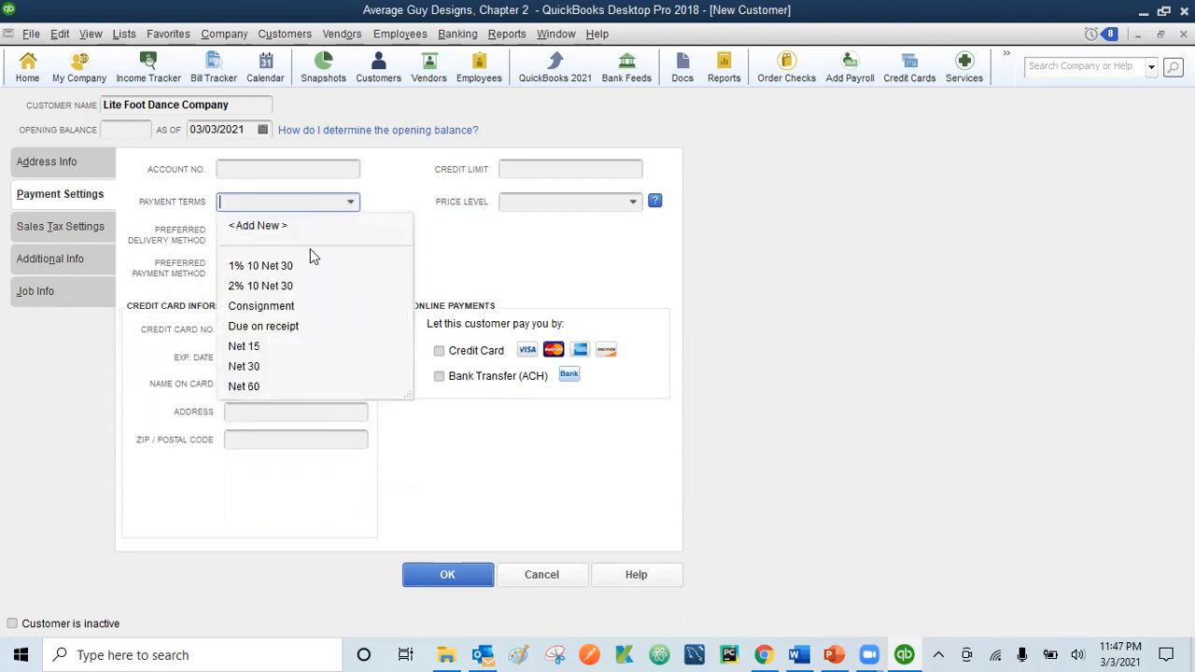
{"action": "left_click", "coordinate": [248, 369]}
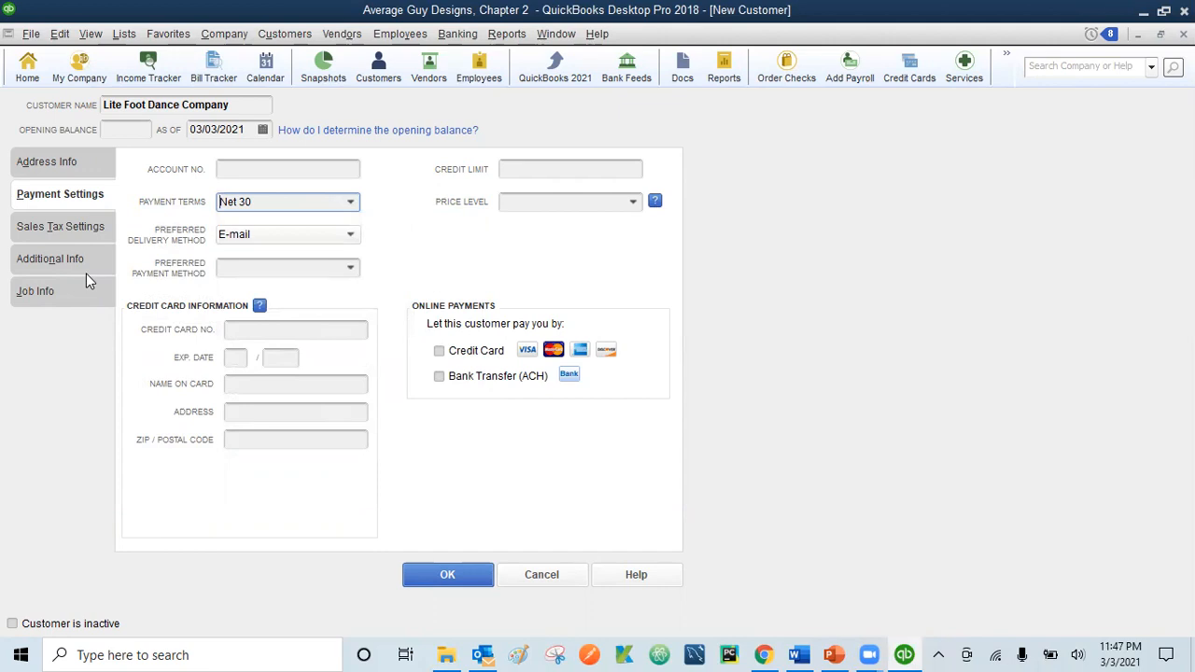
- Set the customer's preferred payment method to Cash and view the sales tax settings
{"action": "left_click", "coordinate": [353, 269]}
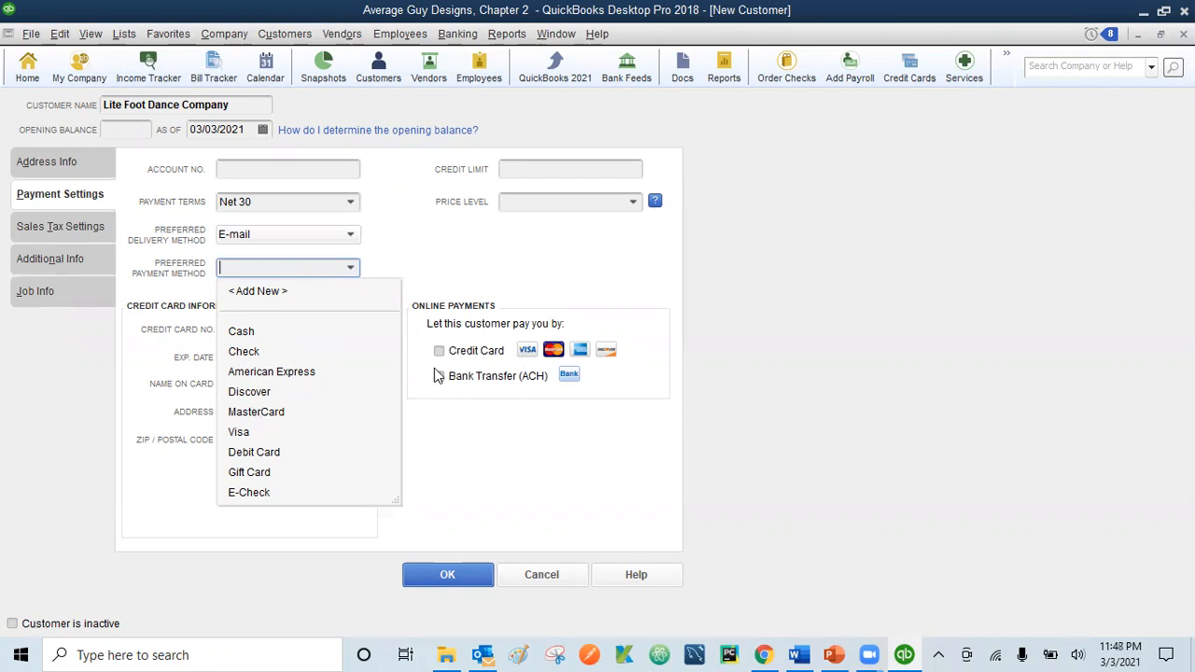
{"action": "left_click", "coordinate": [245, 338]}
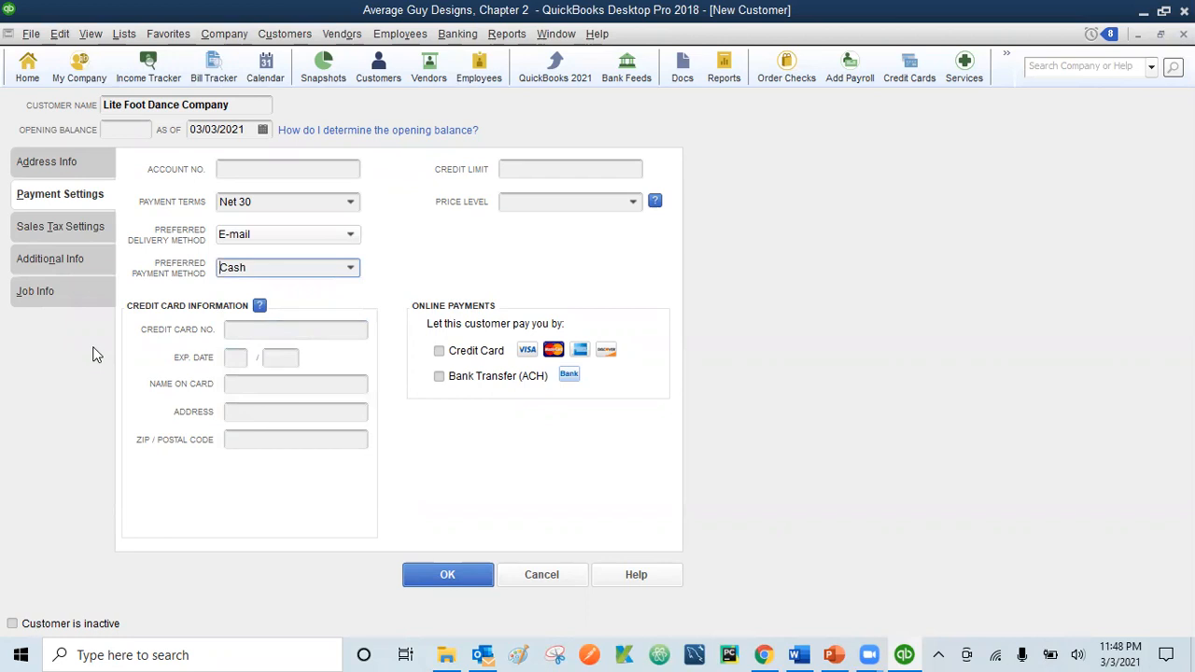
{"action": "left_click", "coordinate": [66, 229]}
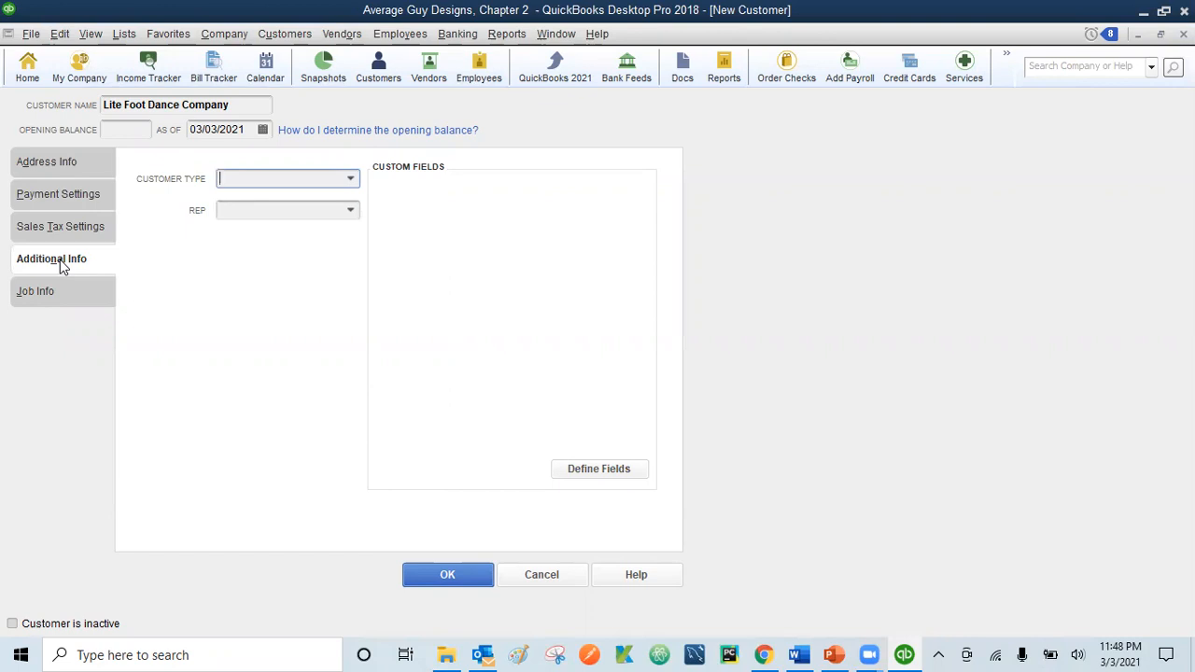
- In the additional customer information, set the customer type to Referral and save the new customer
{"action": "left_click", "coordinate": [350, 180]}
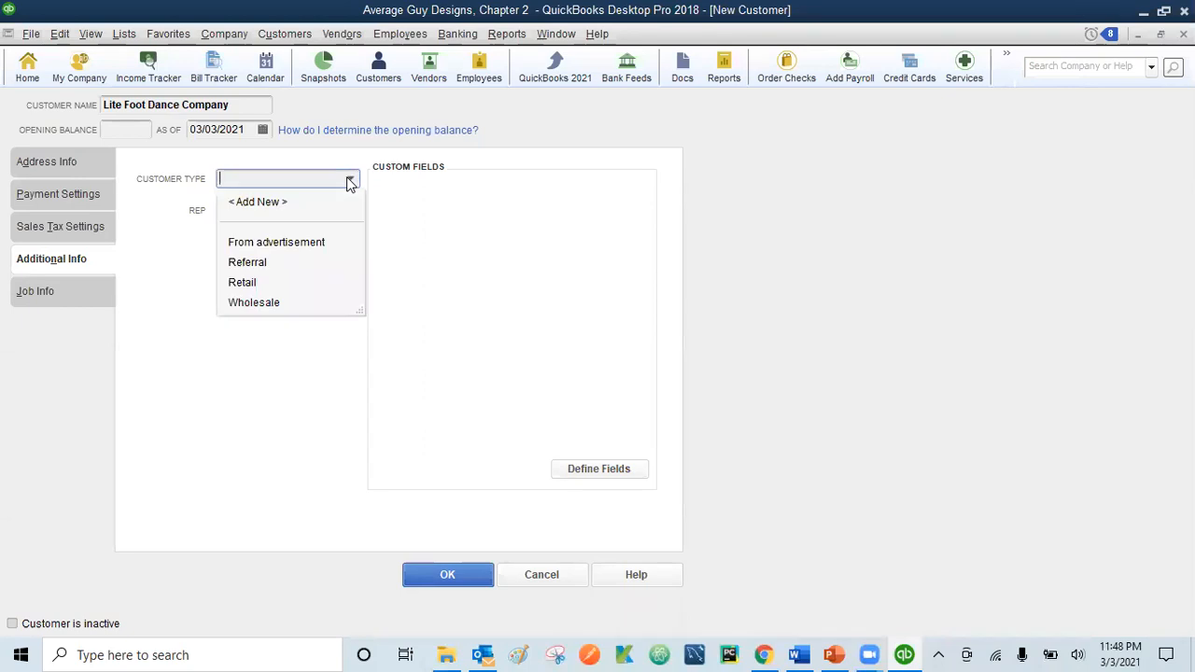
{"action": "left_click", "coordinate": [258, 268]}
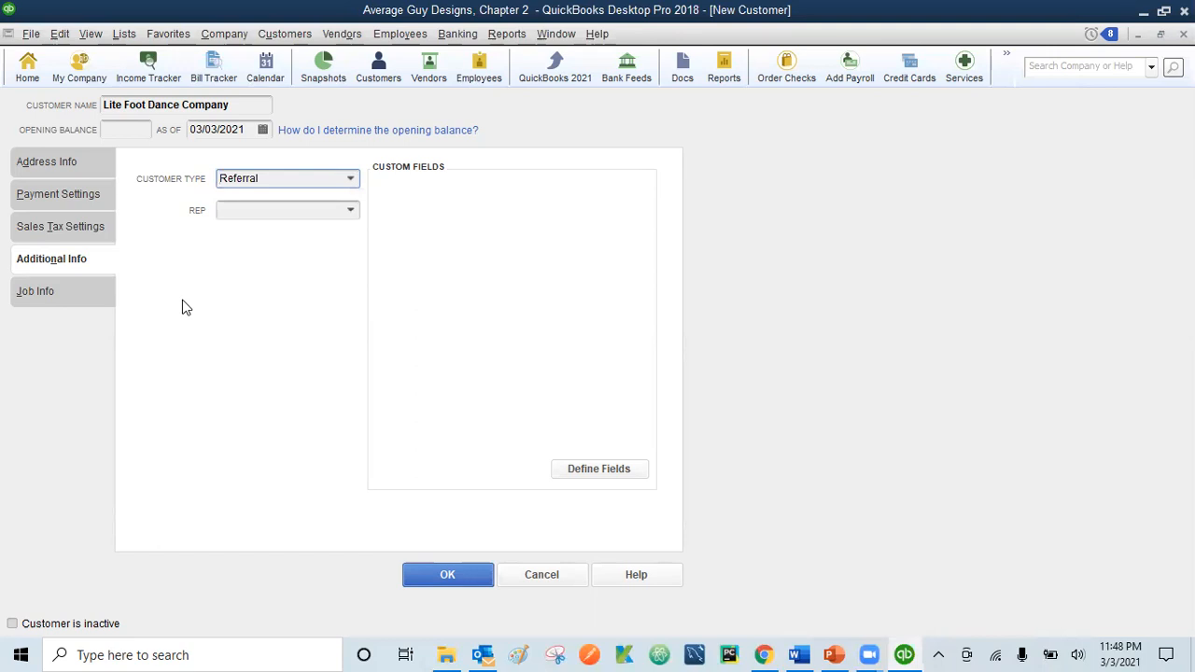
{"action": "left_click", "coordinate": [457, 581]}
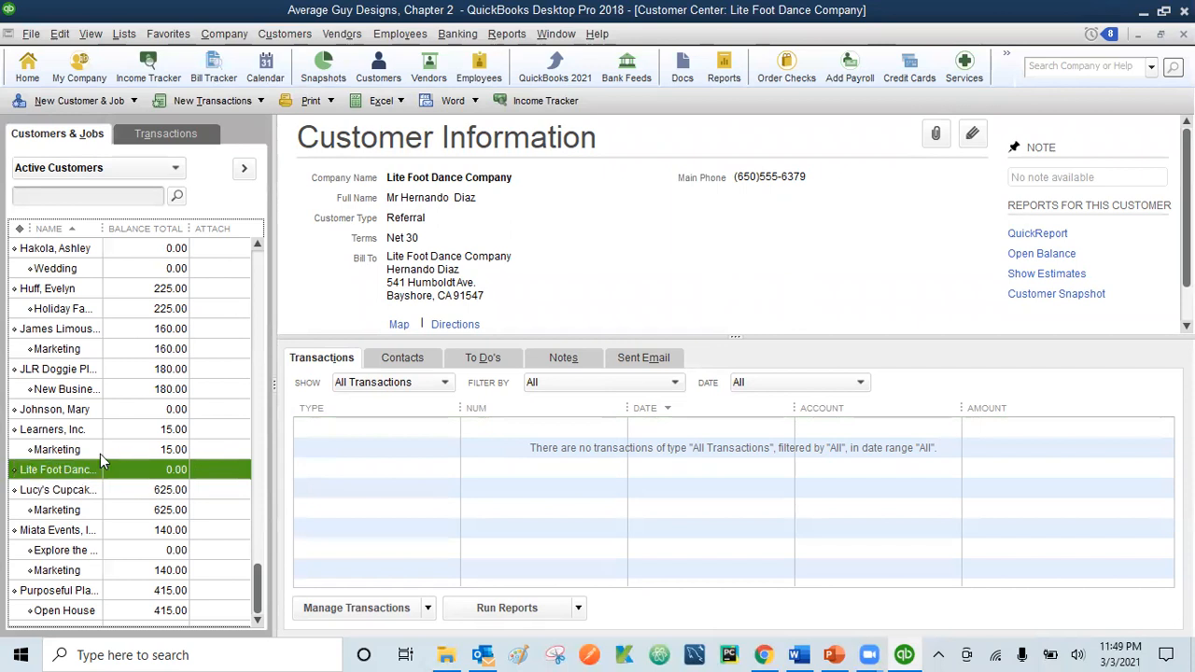
- View the blank form for adding a job to Lite Foot Dance Company and close it without saving
{"action": "left_click", "coordinate": [61, 34]}
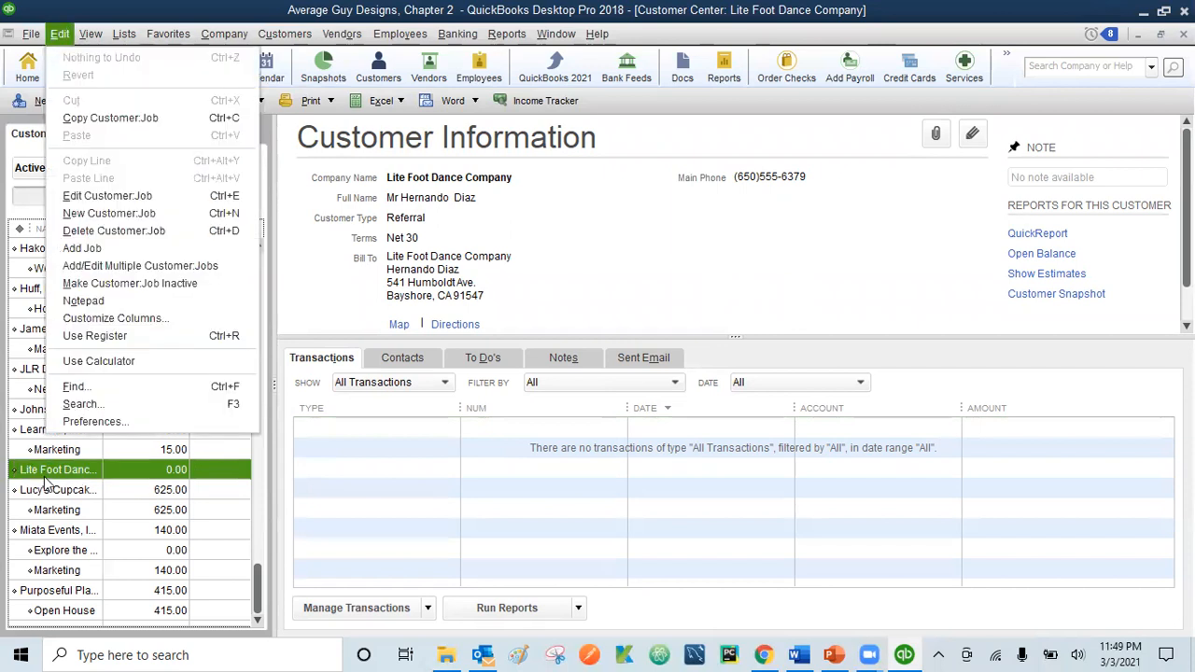
{"action": "left_click", "coordinate": [61, 478]}
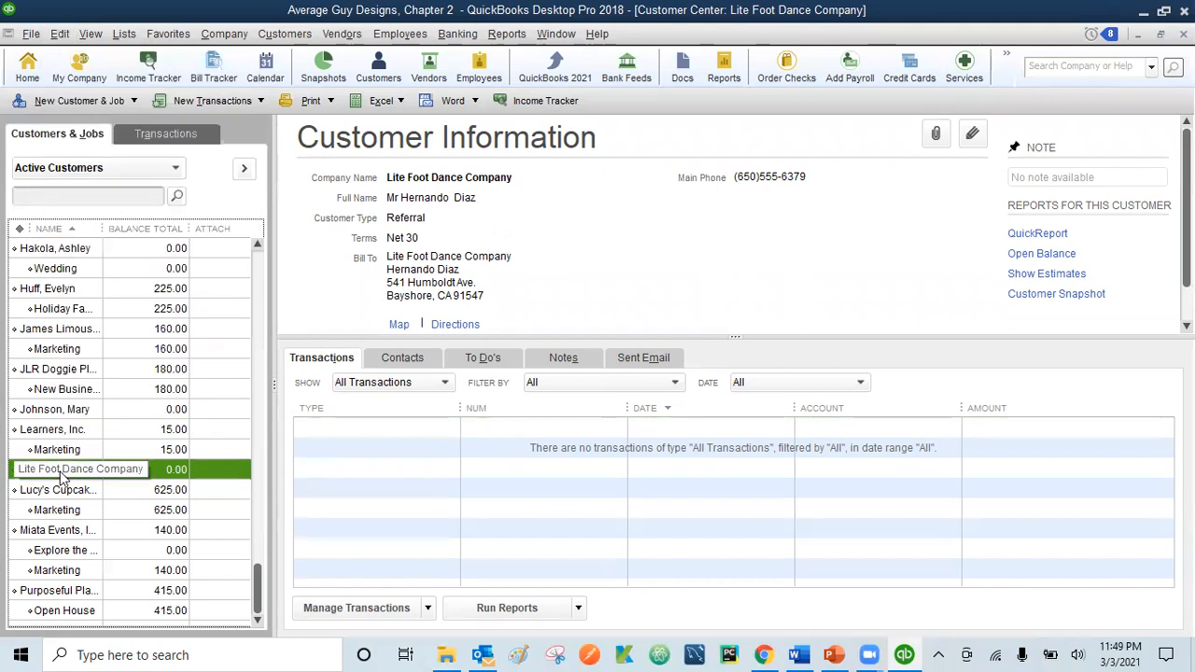
{"action": "left_click", "coordinate": [61, 36]}
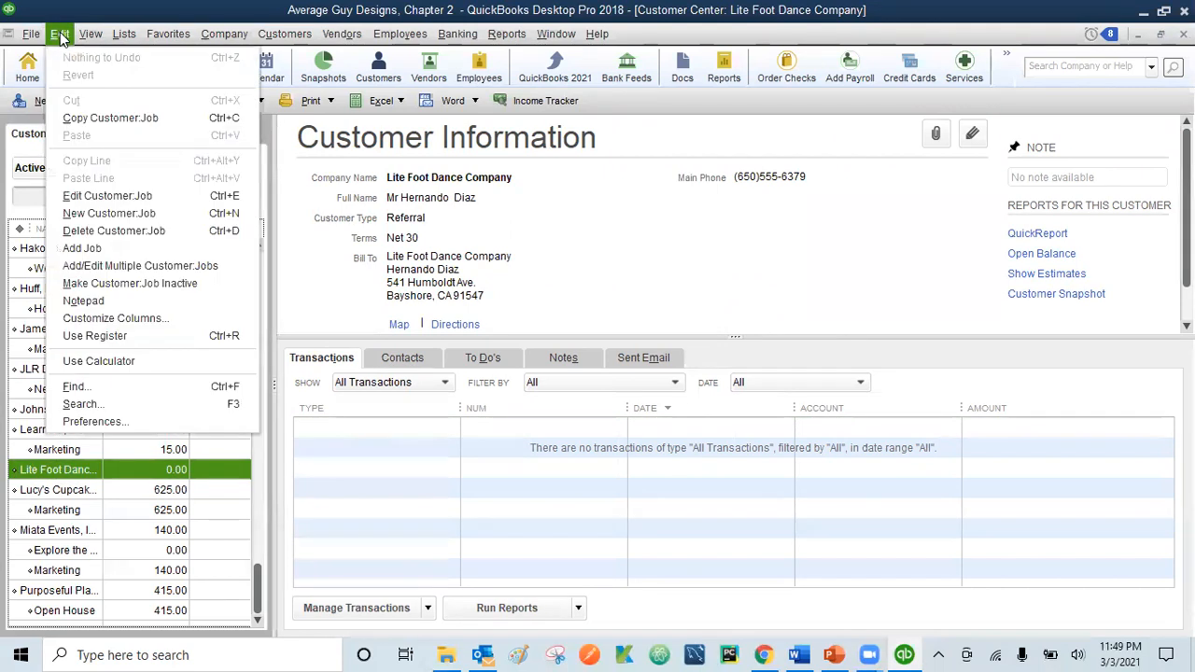
{"action": "left_click", "coordinate": [85, 249]}
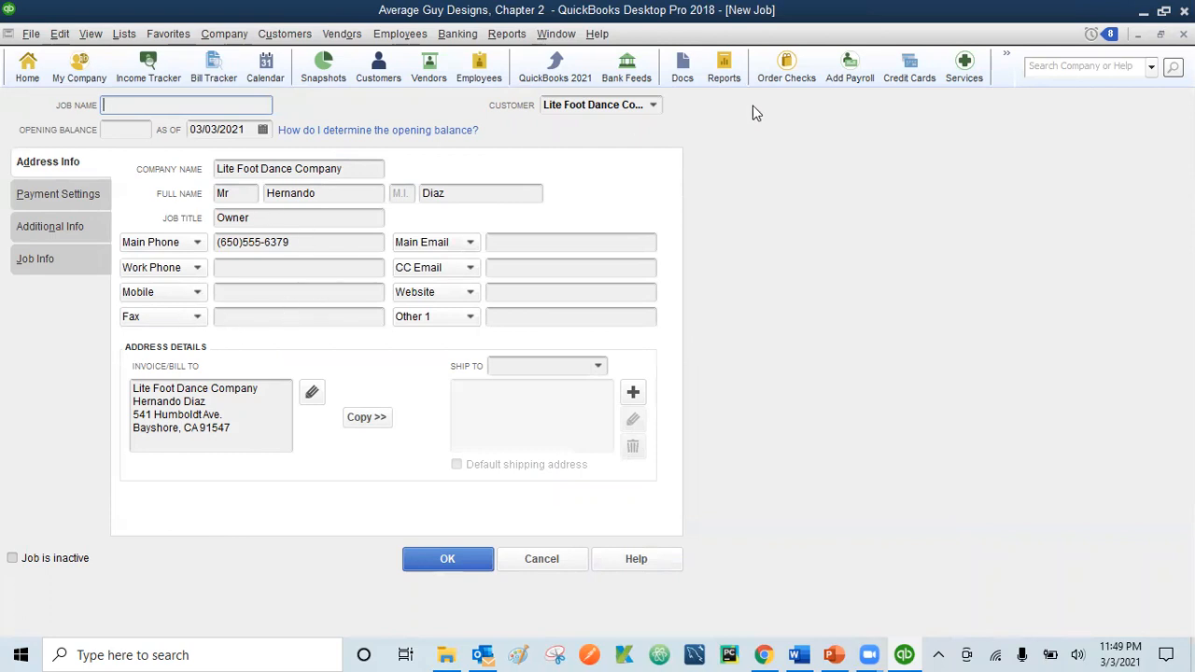
{"action": "left_click", "coordinate": [558, 562]}
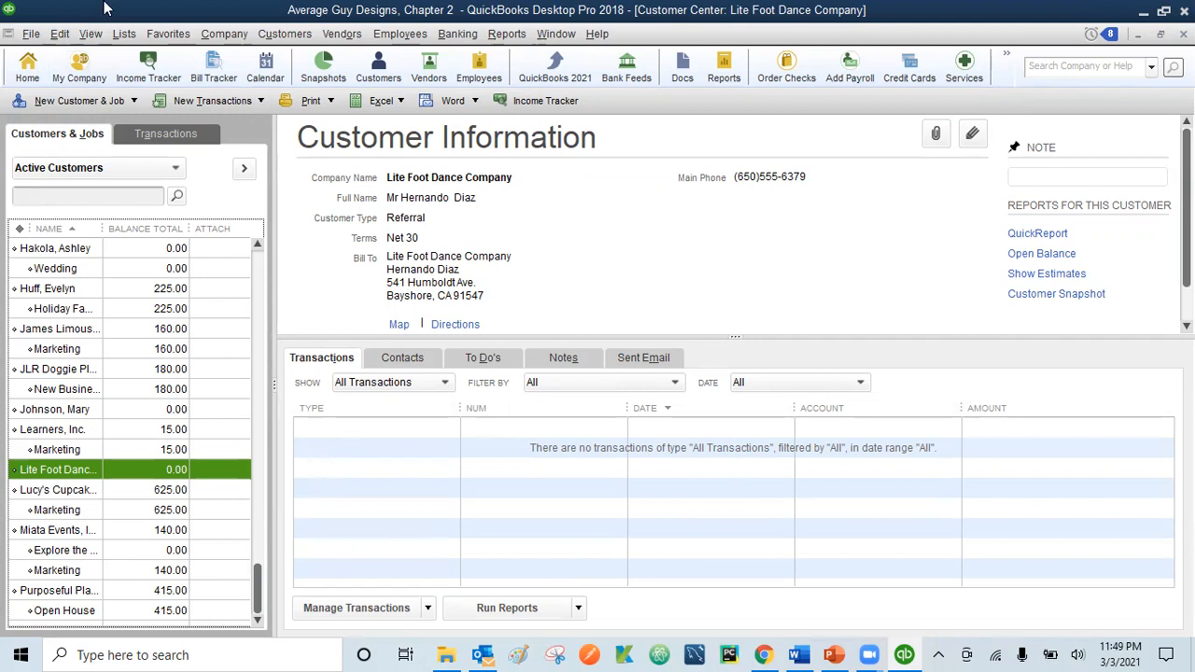
{"action": "left_click", "coordinate": [61, 35]}
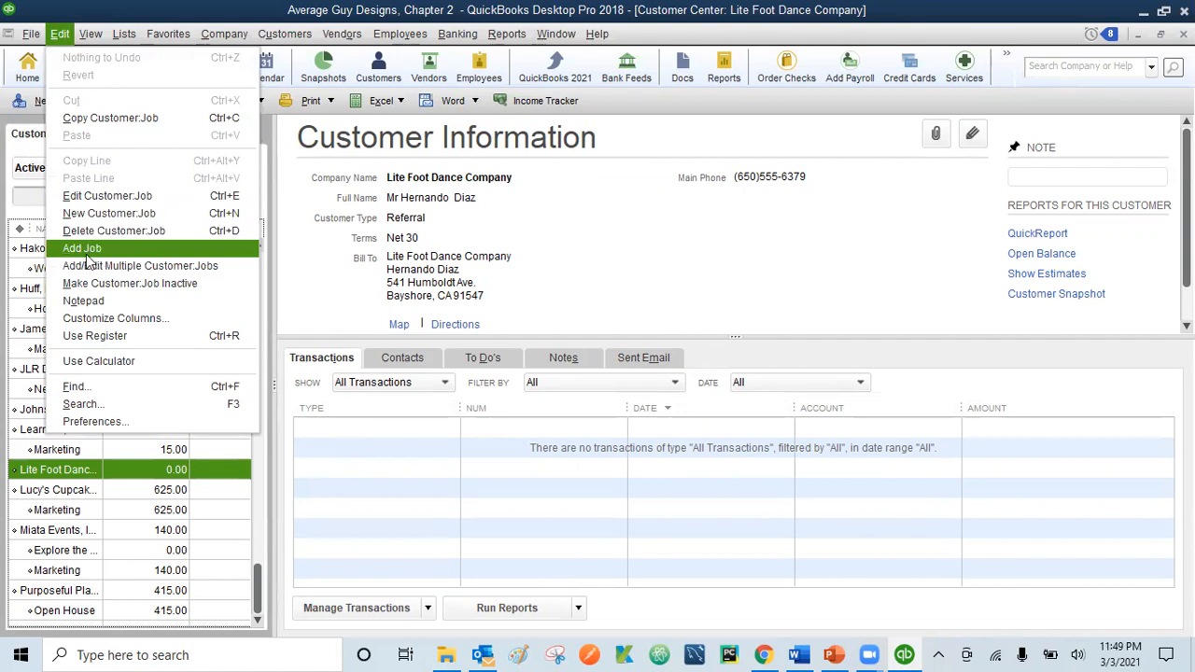
{"action": "left_click", "coordinate": [71, 6]}
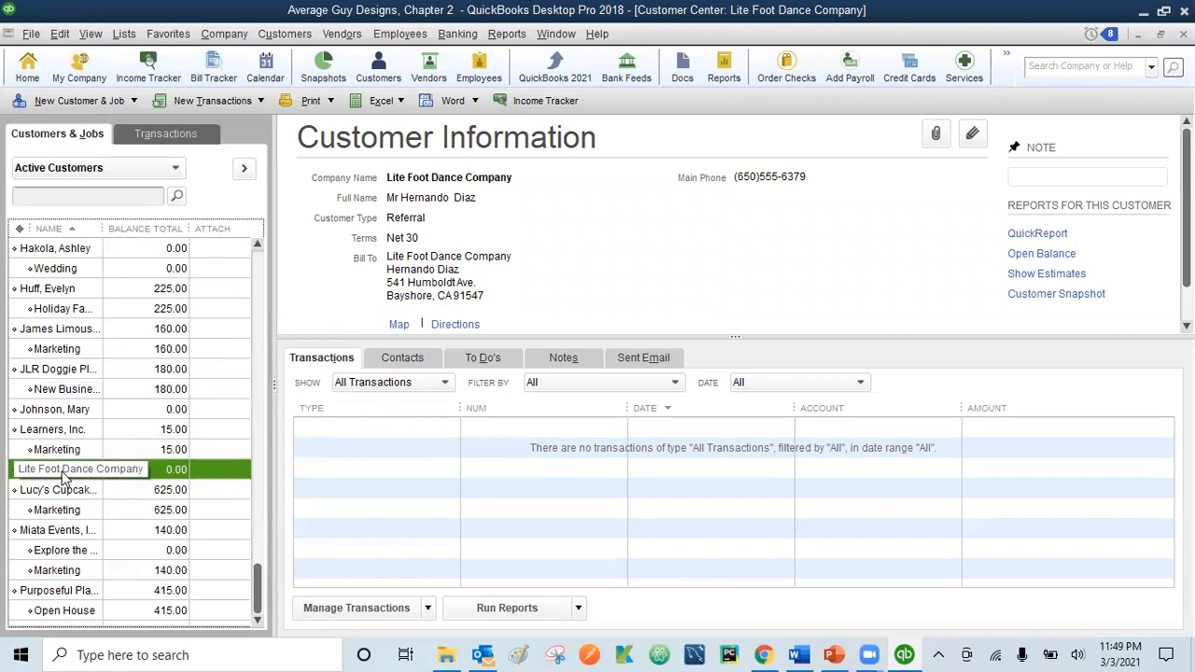
{"action": "right_click", "coordinate": [64, 478]}
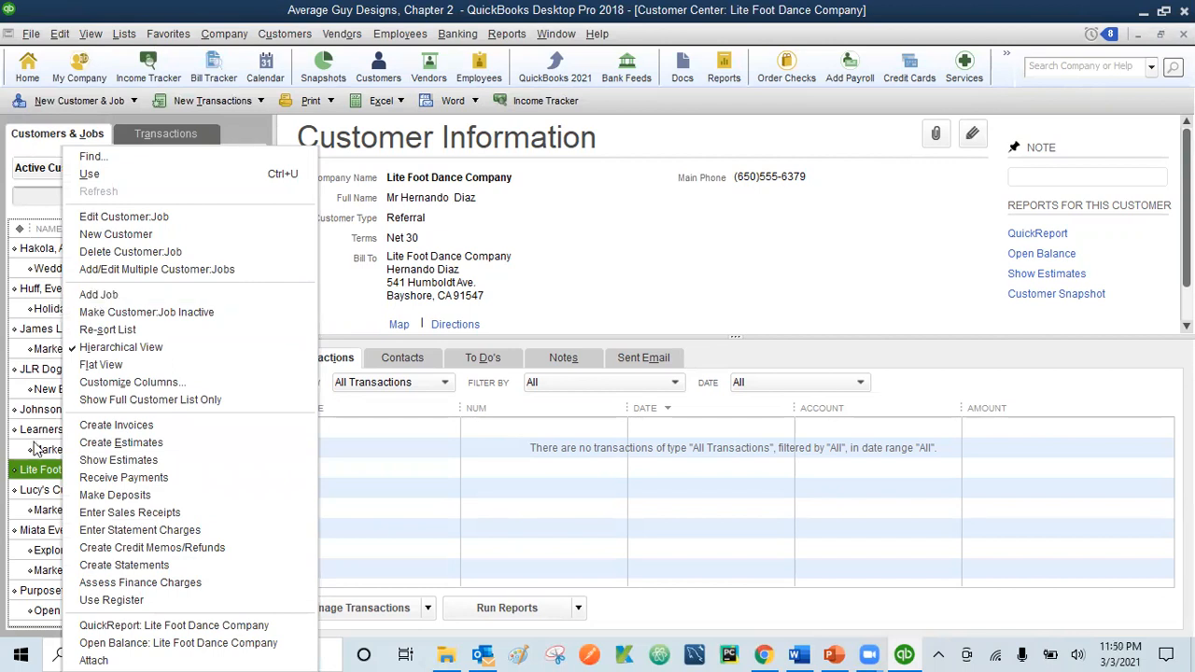
{"action": "left_click", "coordinate": [40, 477]}
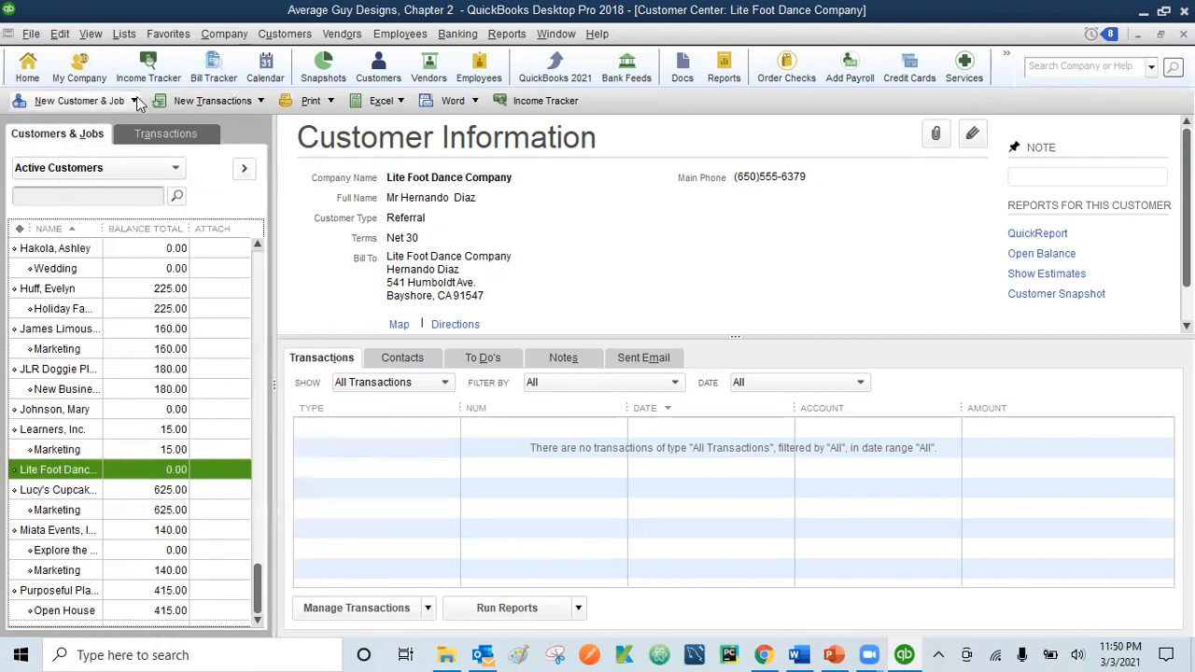
- Add a job named Dance Explosion Tickets to Lite Foot Dance Company and save it
{"action": "left_click", "coordinate": [136, 97]}
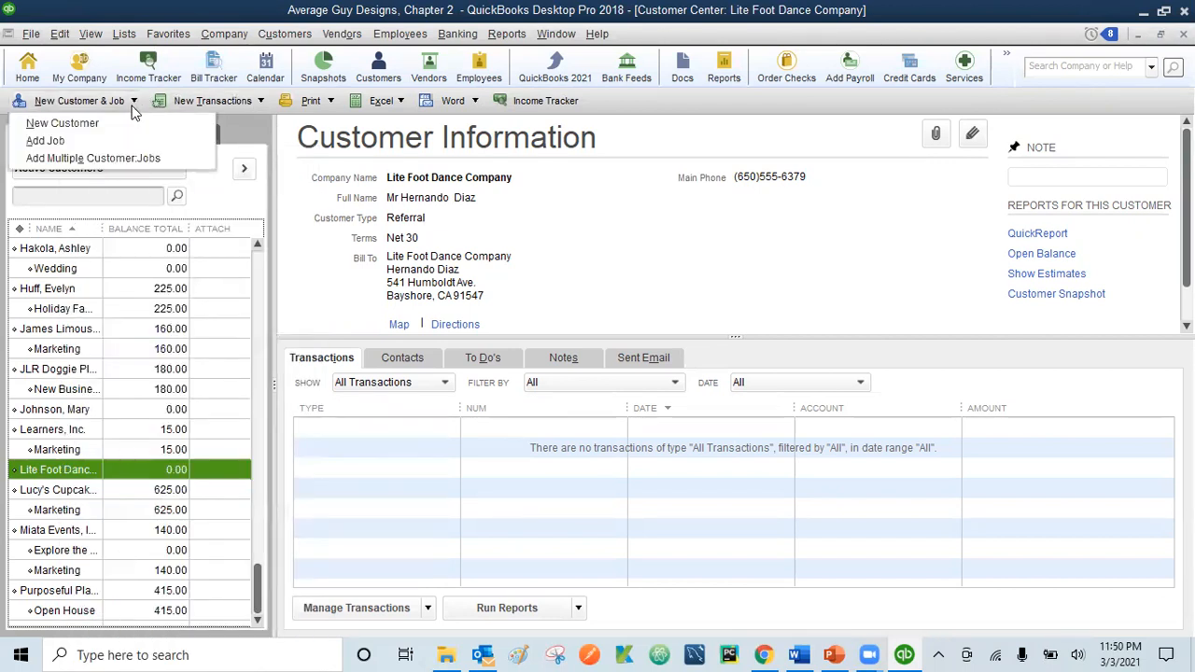
{"action": "left_click", "coordinate": [54, 143]}
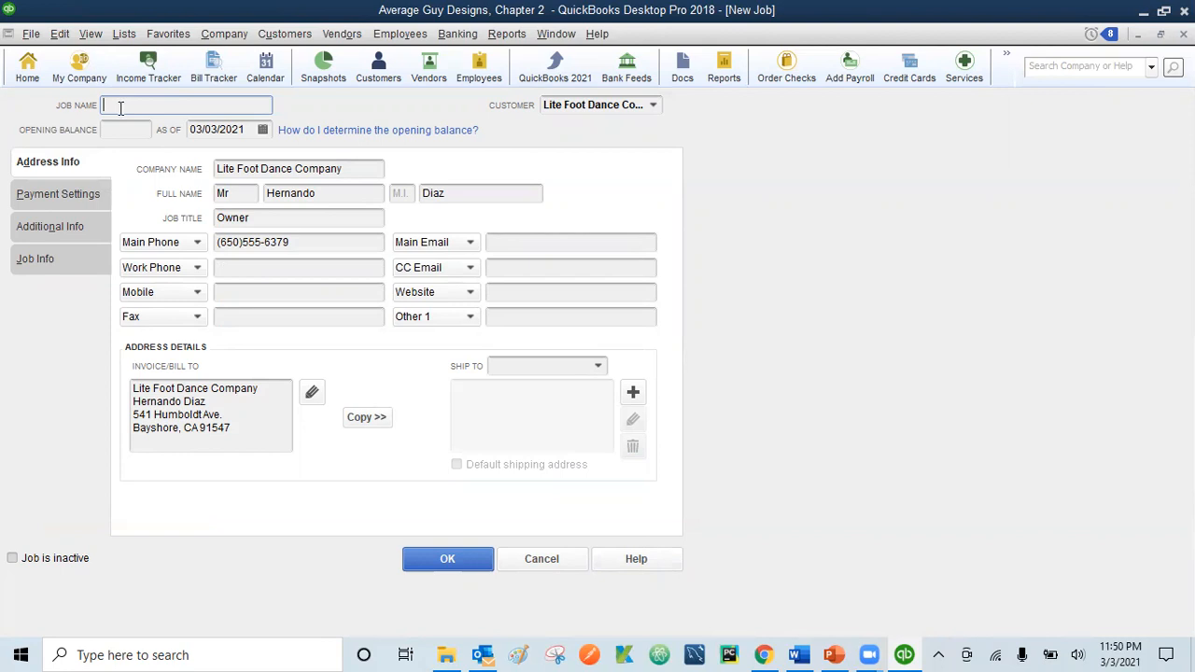
{"action": "type", "text": "Dance Explosion Ticket"}
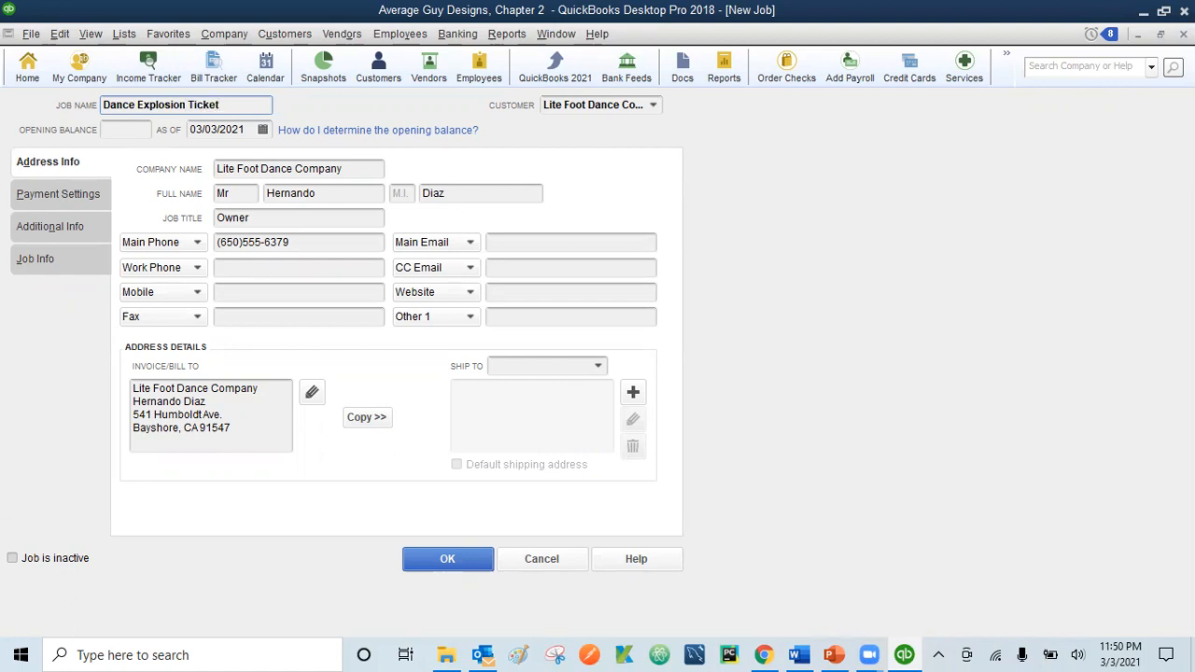
{"action": "type", "text": "s"}
{"action": "left_click", "coordinate": [459, 558]}
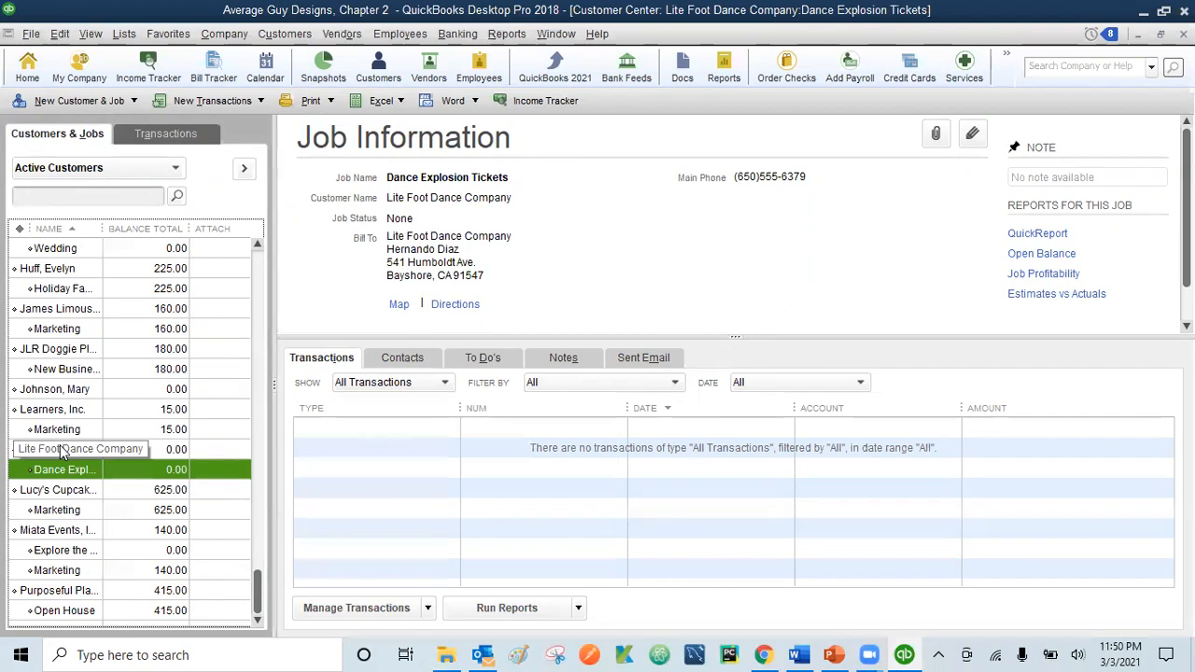
- Add another job named Flash Ballroom to the Lite Foot Dance Company customer and save it
{"action": "left_click", "coordinate": [62, 452]}
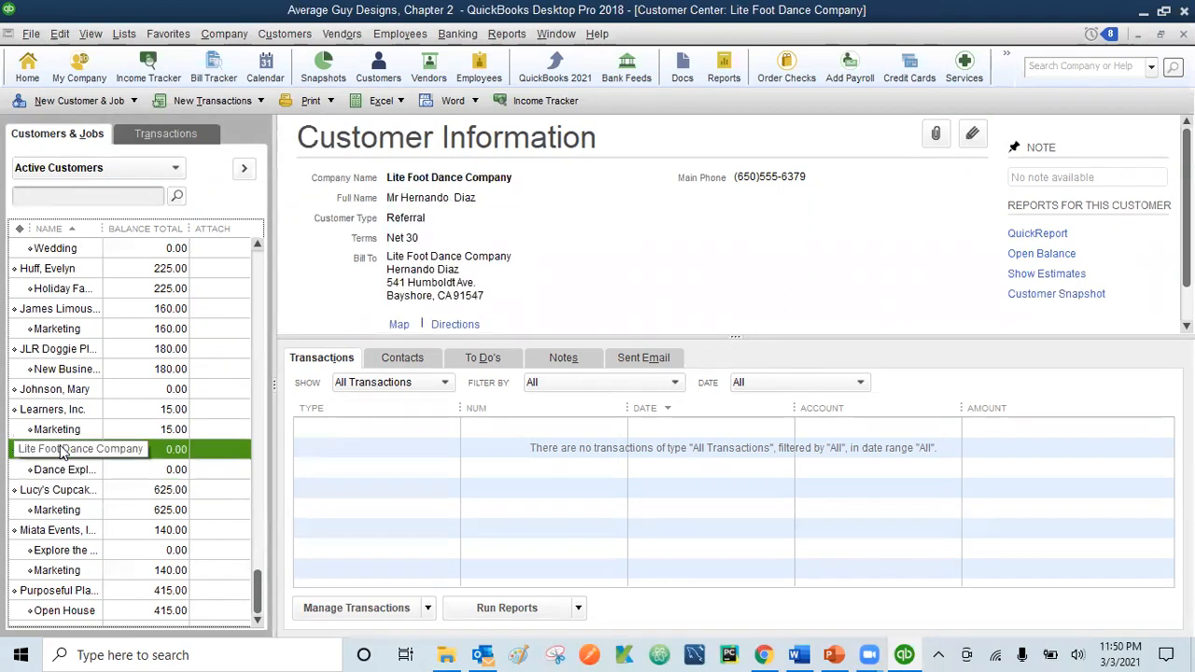
{"action": "left_click", "coordinate": [134, 101]}
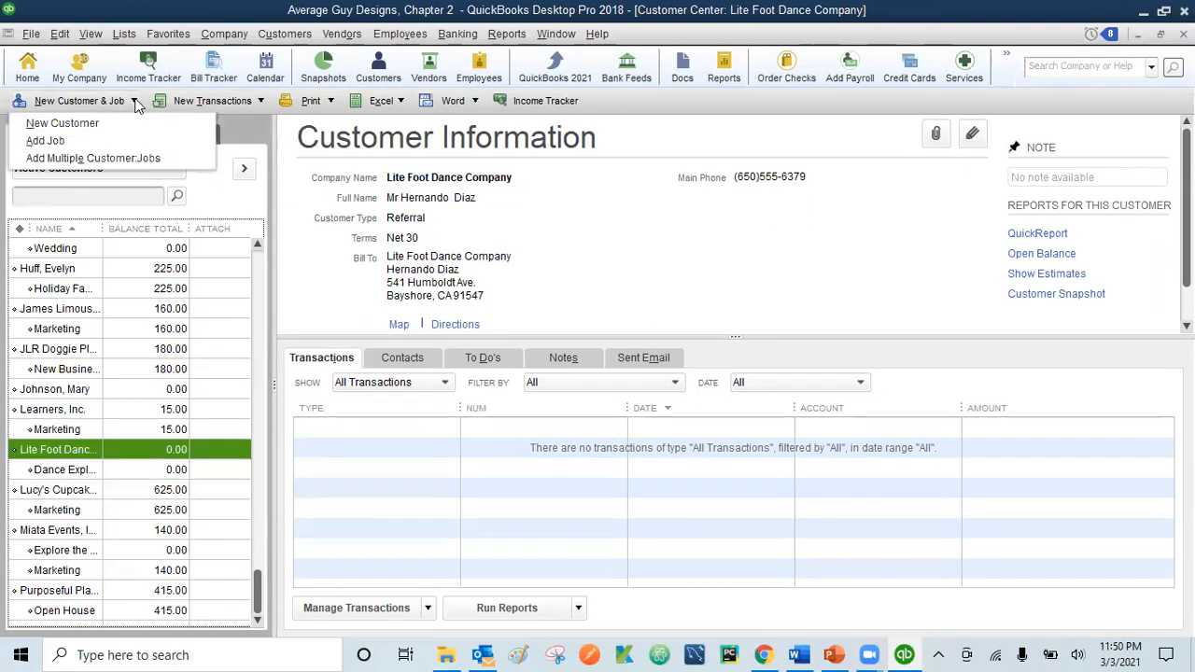
{"action": "left_click", "coordinate": [66, 35]}
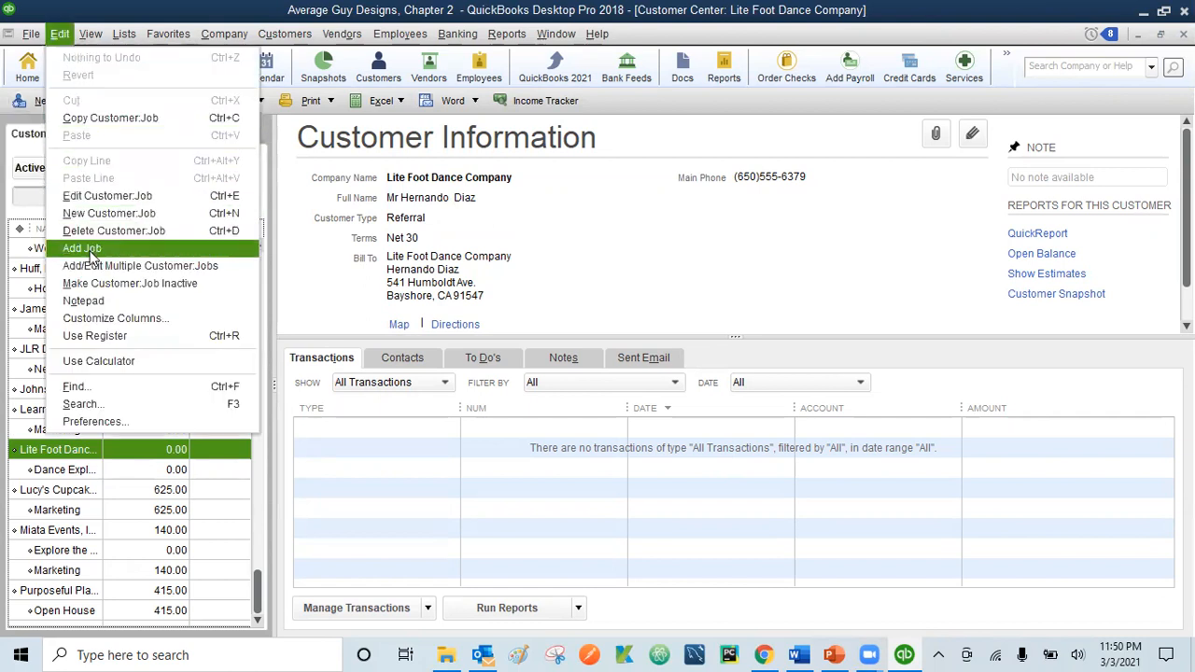
{"action": "left_click", "coordinate": [35, 12]}
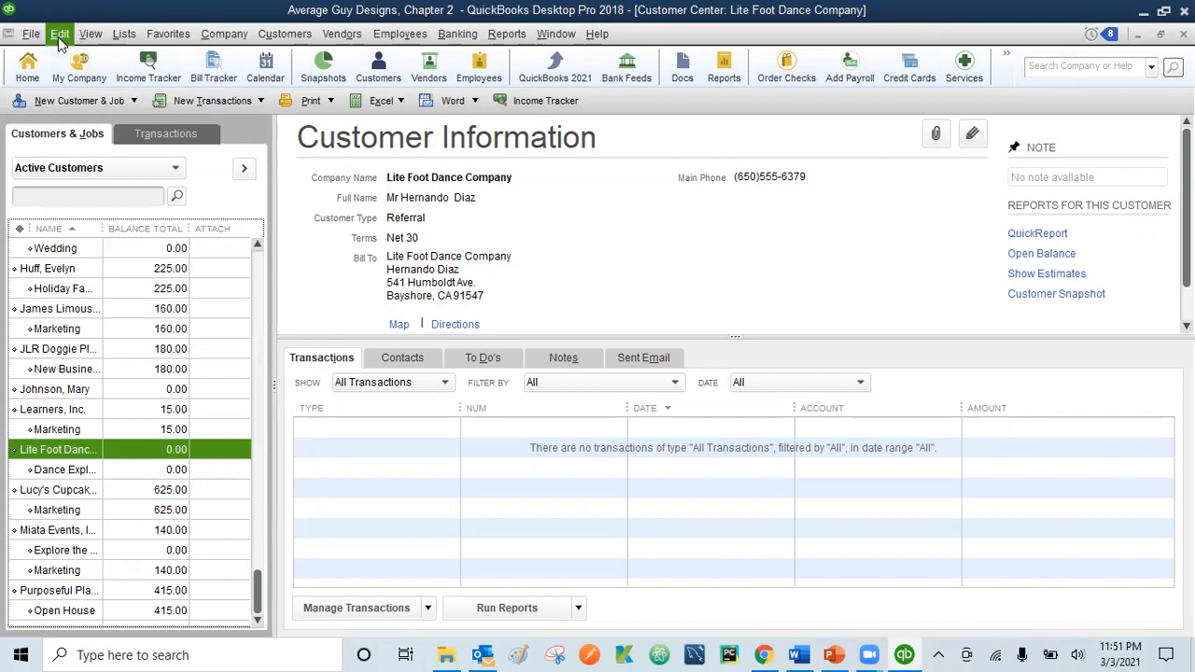
{"action": "left_click", "coordinate": [60, 35]}
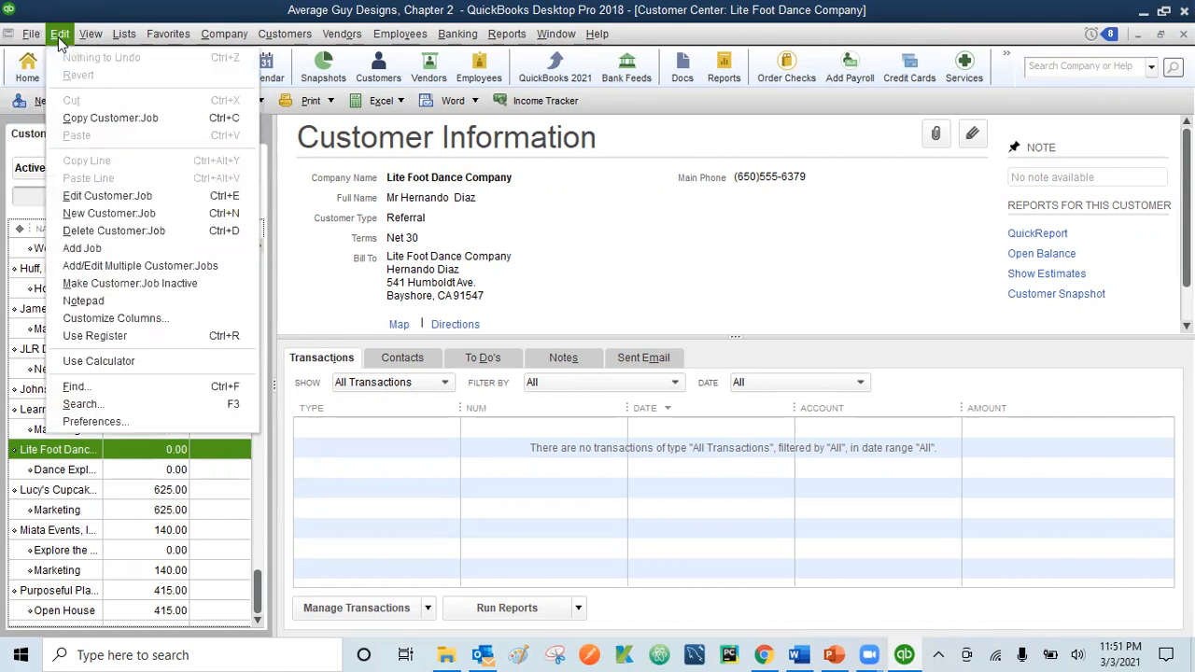
{"action": "left_click", "coordinate": [82, 249]}
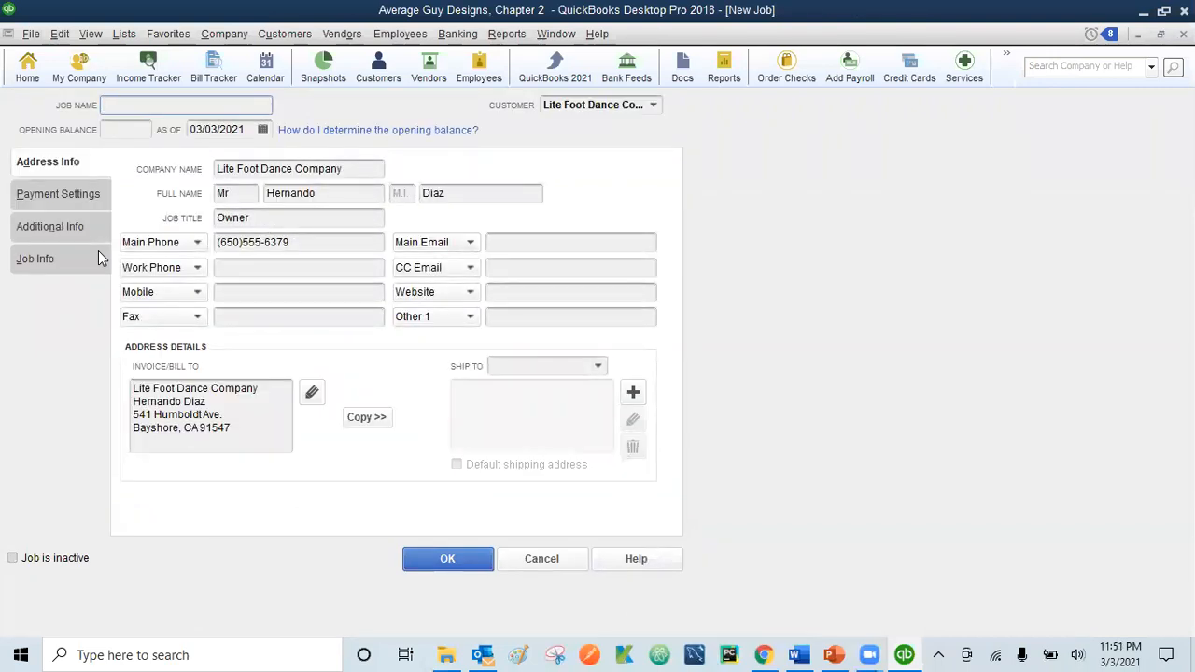
{"action": "type", "text": "Flash Ballroom"}
{"action": "left_click", "coordinate": [446, 560]}
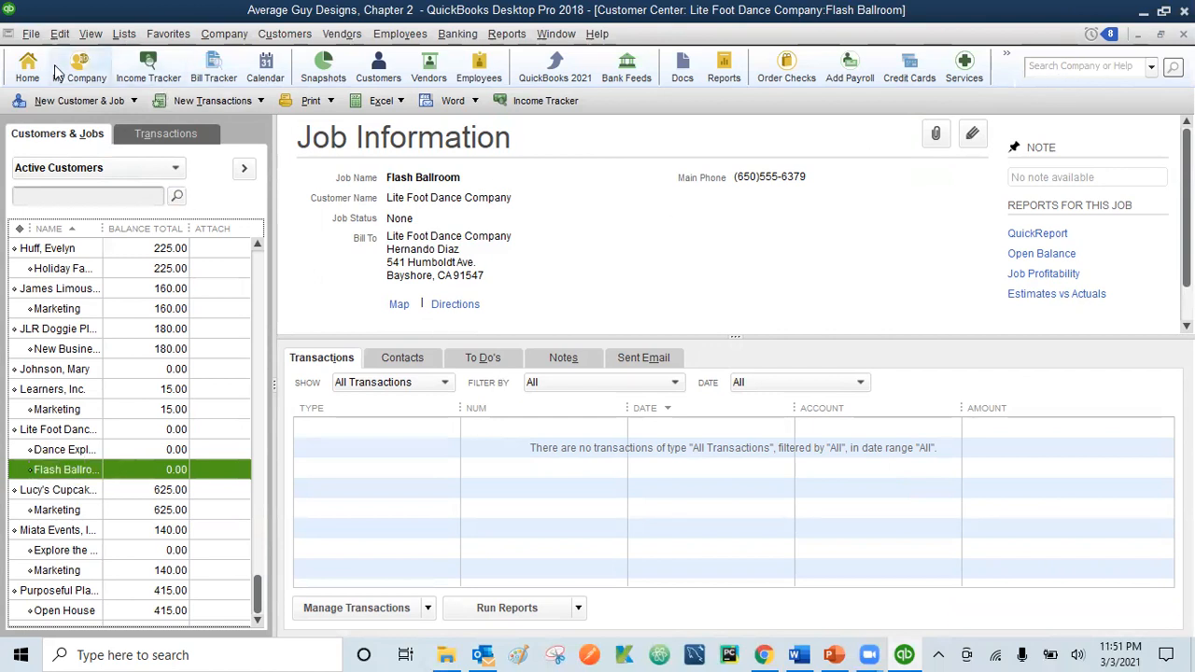
{"action": "left_click", "coordinate": [62, 35]}
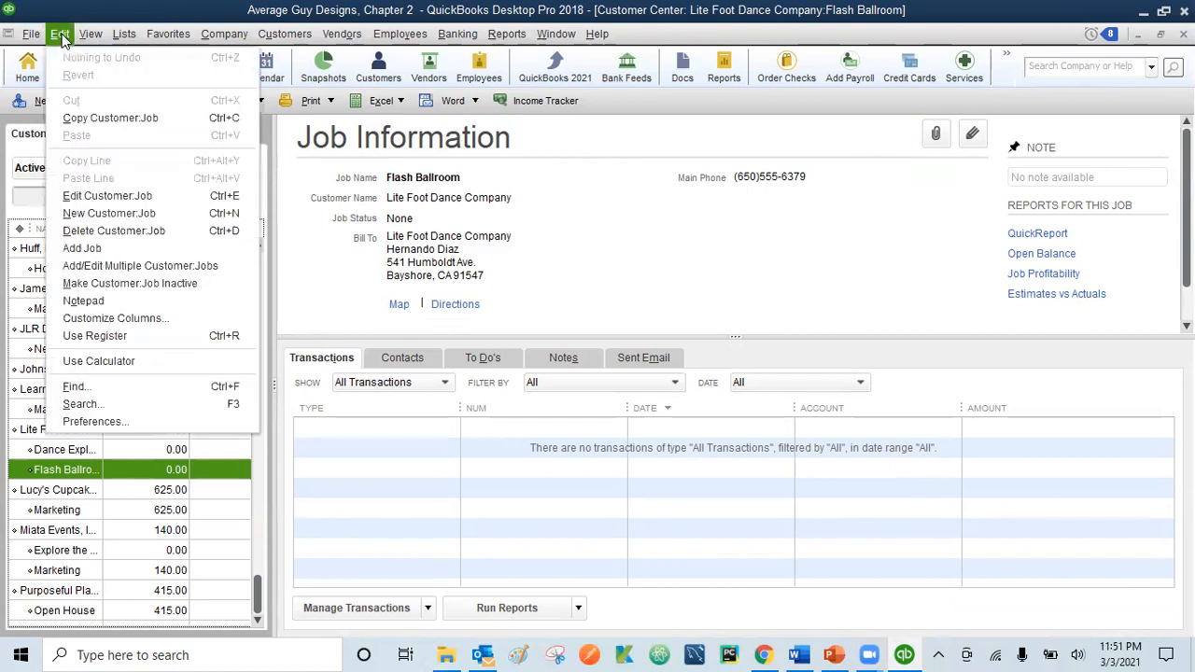
{"action": "left_click", "coordinate": [61, 35]}
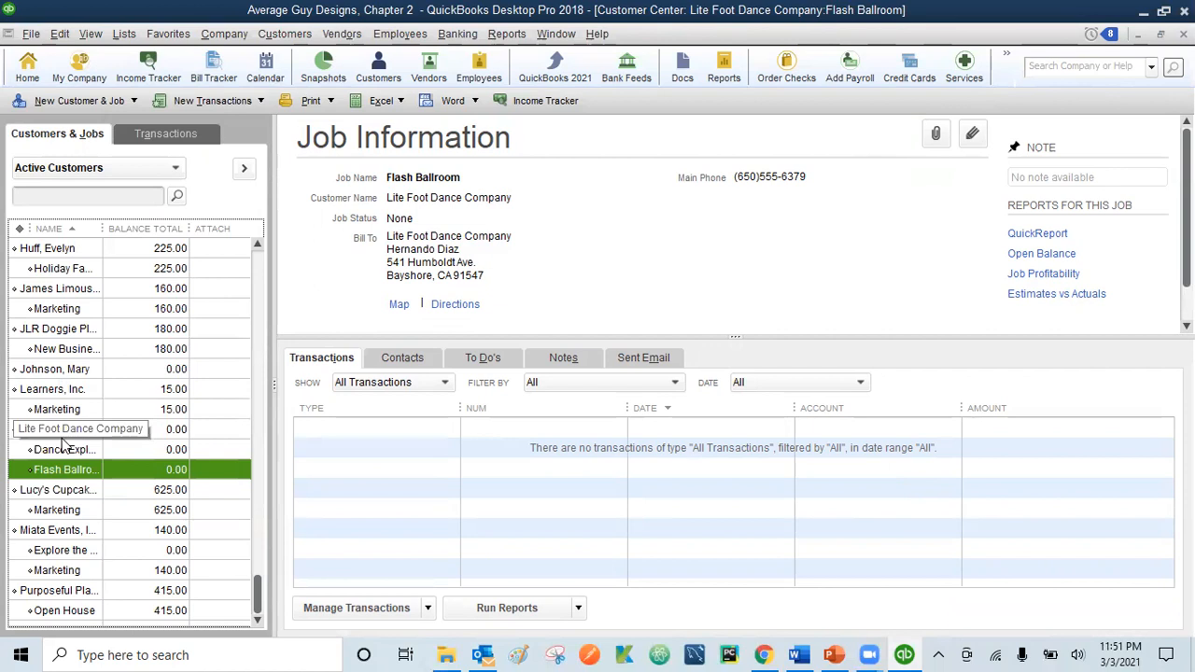
{"action": "right_click", "coordinate": [63, 435]}
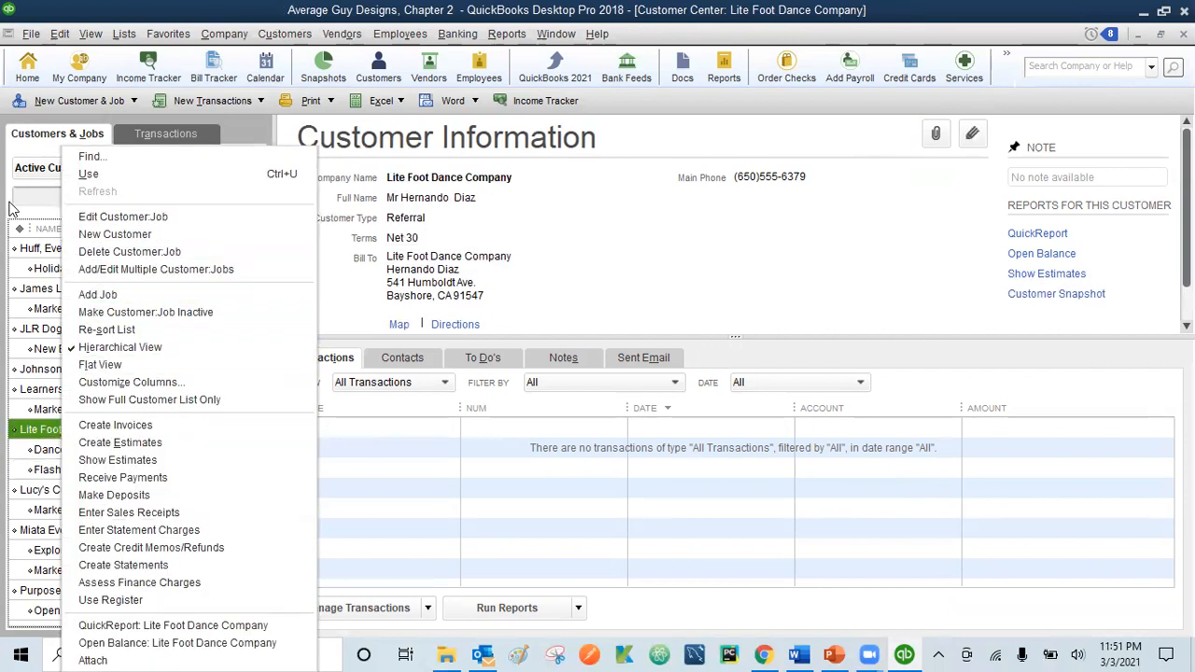
{"action": "left_click", "coordinate": [7, 207]}
{"action": "left_click", "coordinate": [133, 101]}
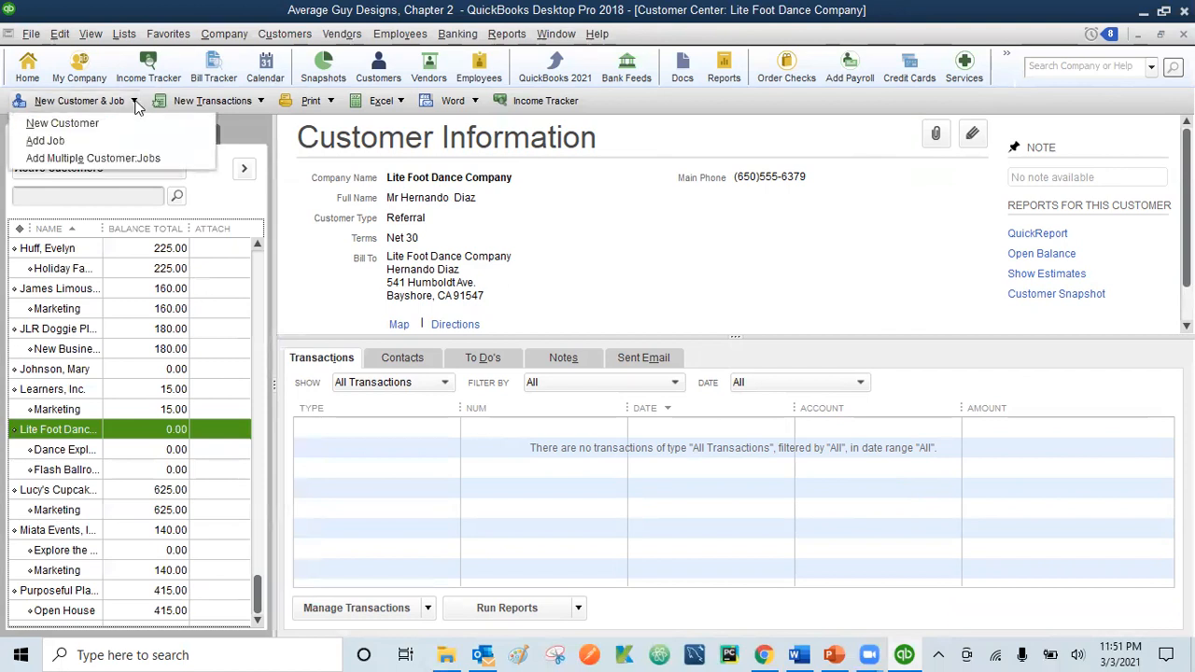
{"action": "left_click", "coordinate": [254, 140]}
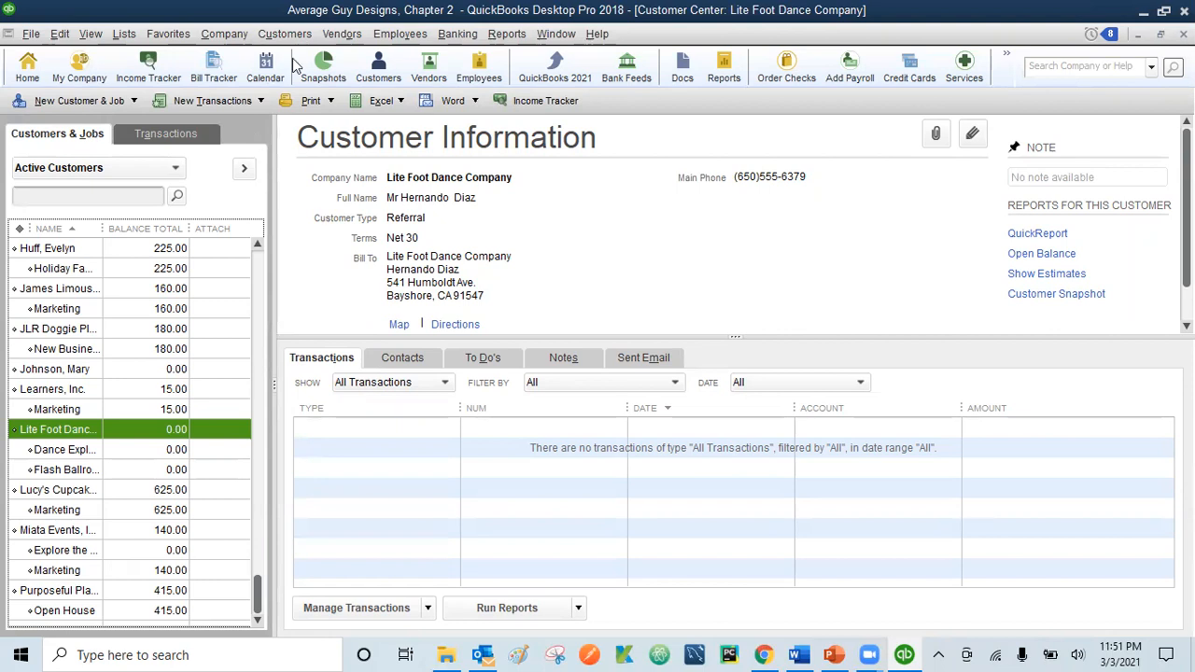
- Start a new invoice and quick-add Lite Foot Dance Inc as a new customer from its customer field
{"action": "key", "text": "Escape"}
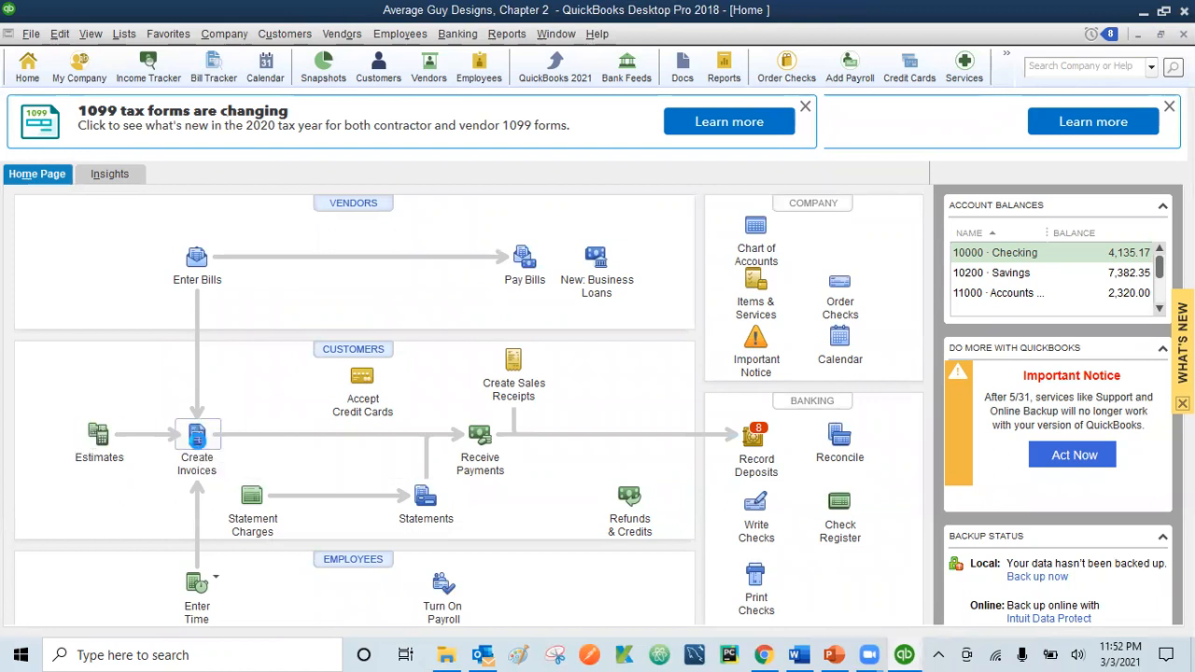
{"action": "left_click", "coordinate": [196, 436]}
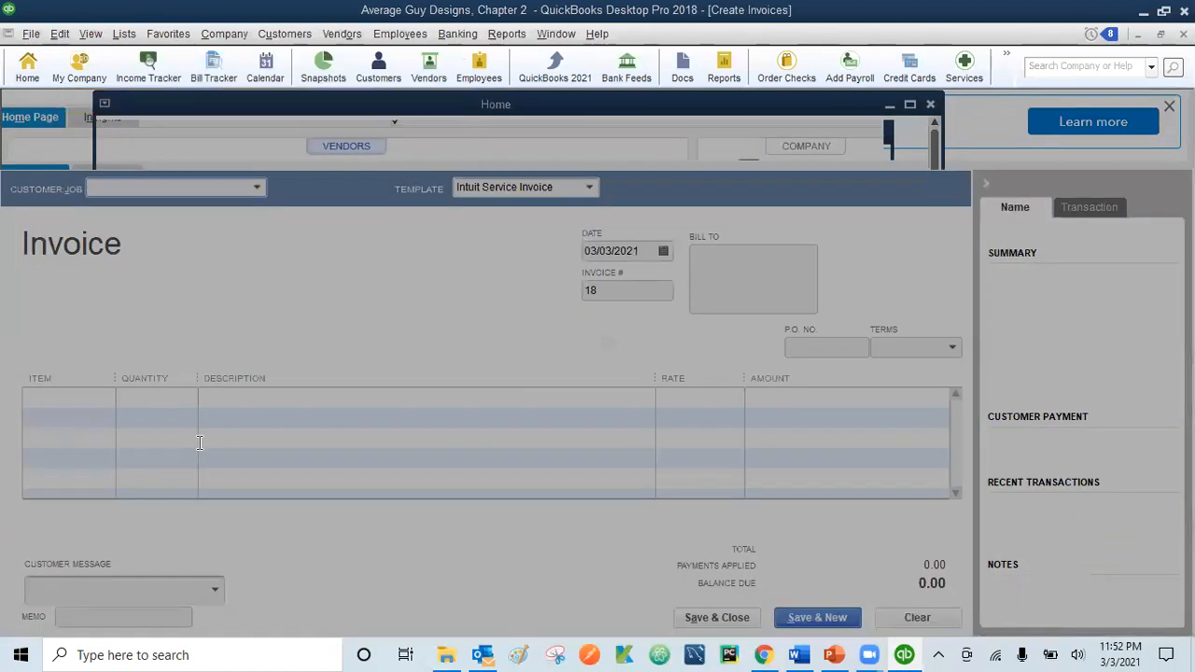
{"action": "left_click", "coordinate": [240, 278]}
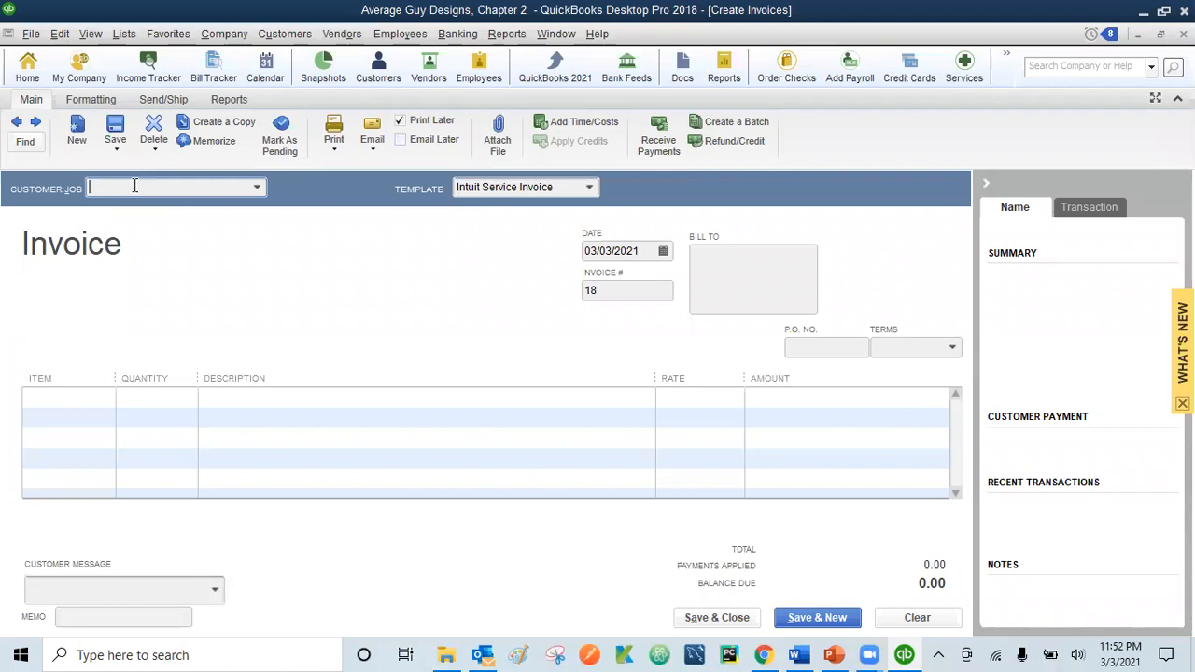
{"action": "type", "text": "Li"}
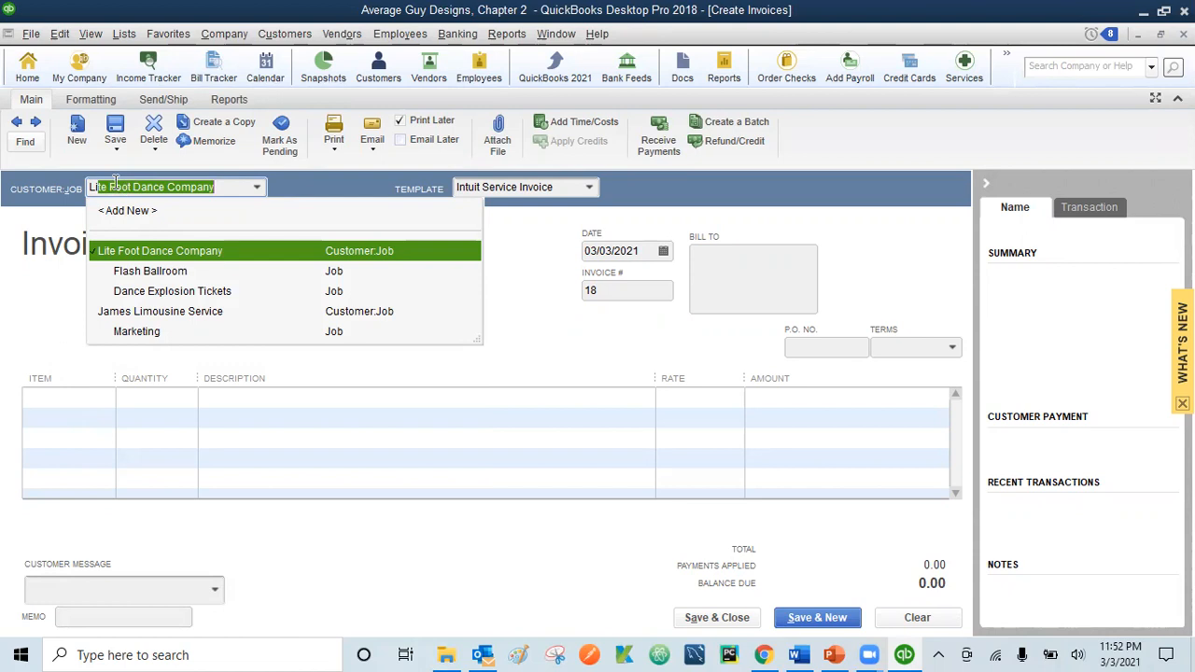
{"action": "type", "text": "ite "}
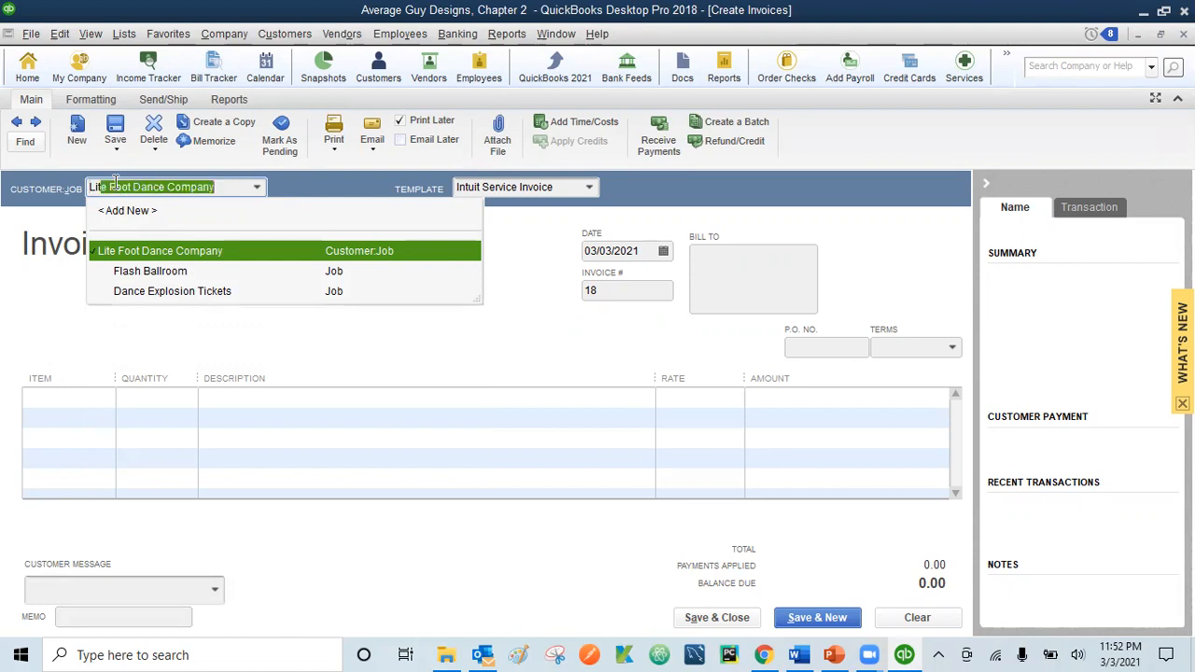
{"action": "type", "text": "Foot Dance "}
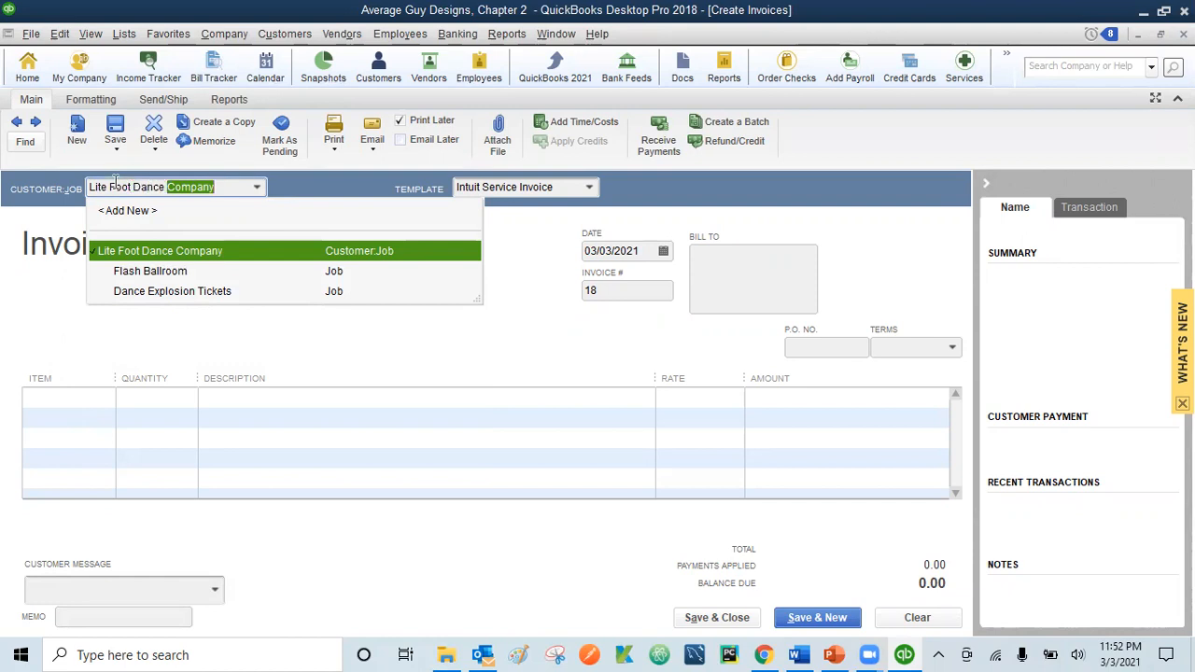
{"action": "type", "text": "Inc"}
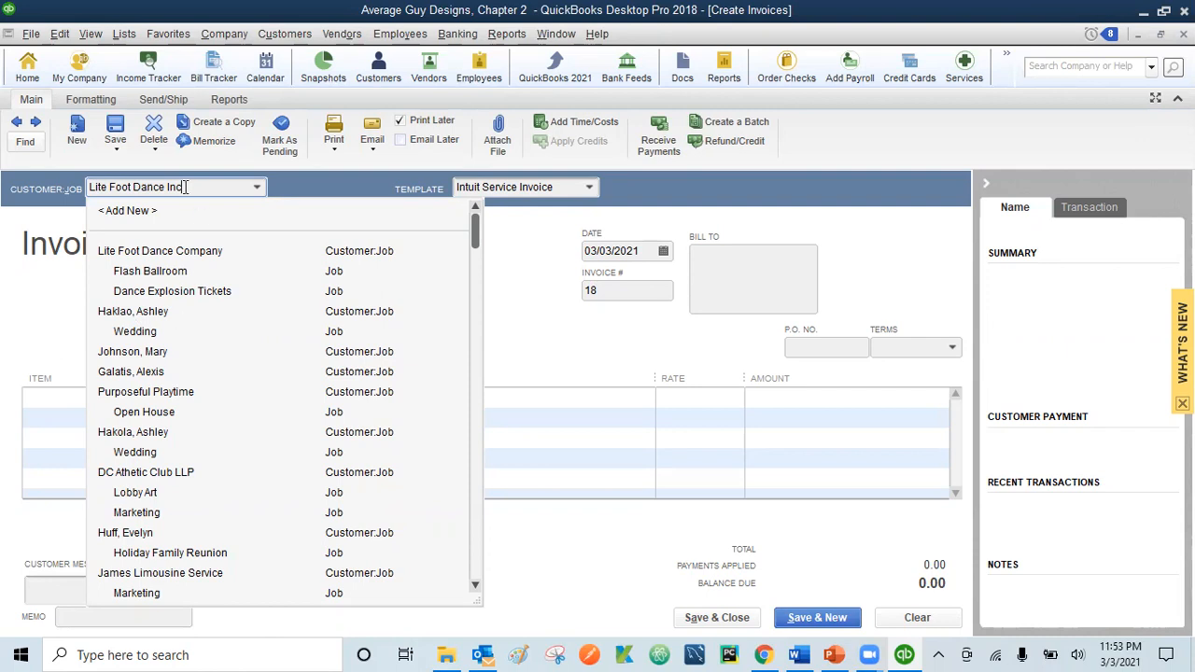
{"action": "left_click", "coordinate": [207, 621]}
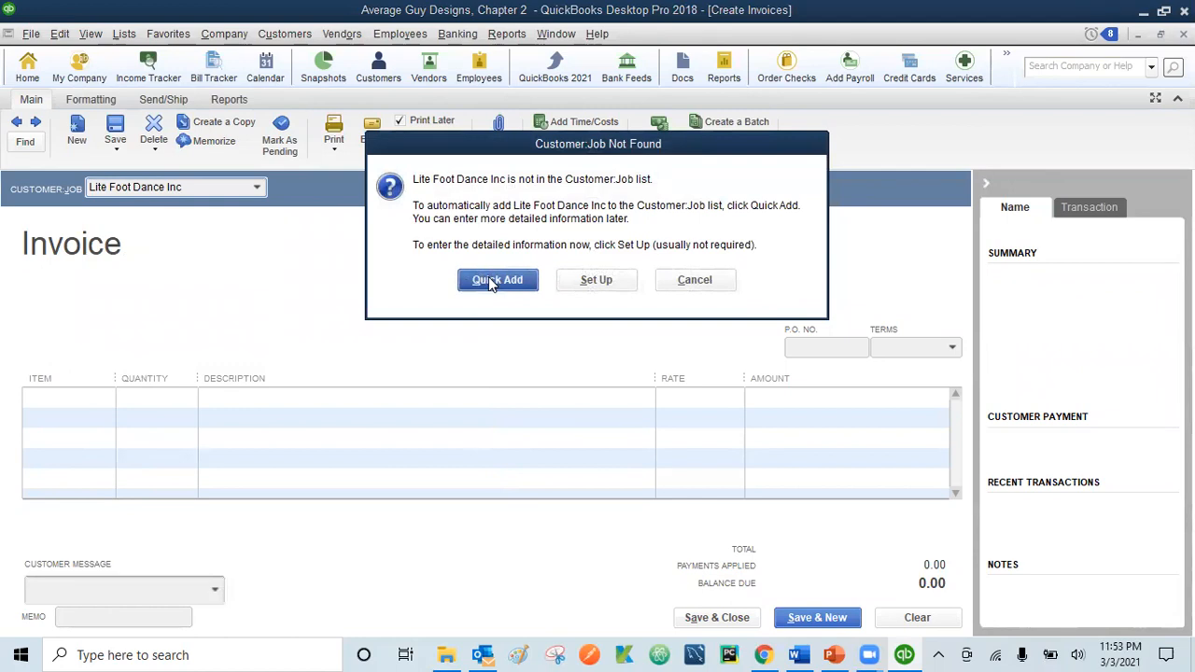
{"action": "left_click", "coordinate": [491, 282]}
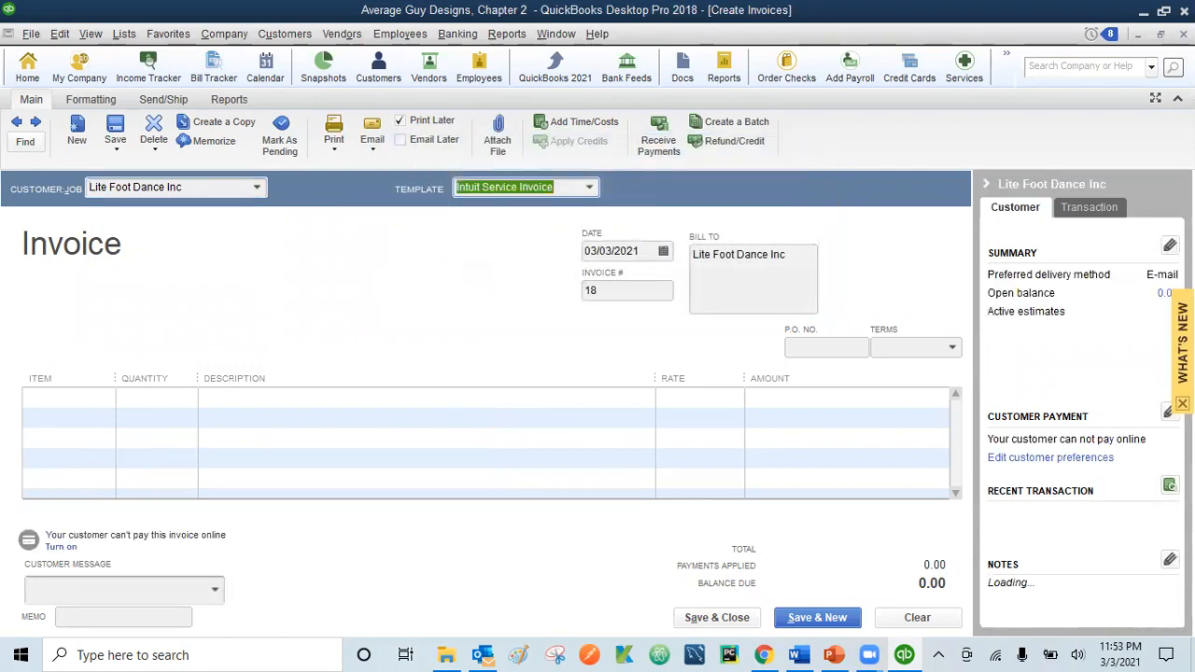
- Close the invoice without recording it, and check the Lite Foot Dance Inc record in the Customer Center
{"action": "key", "text": "Escape"}
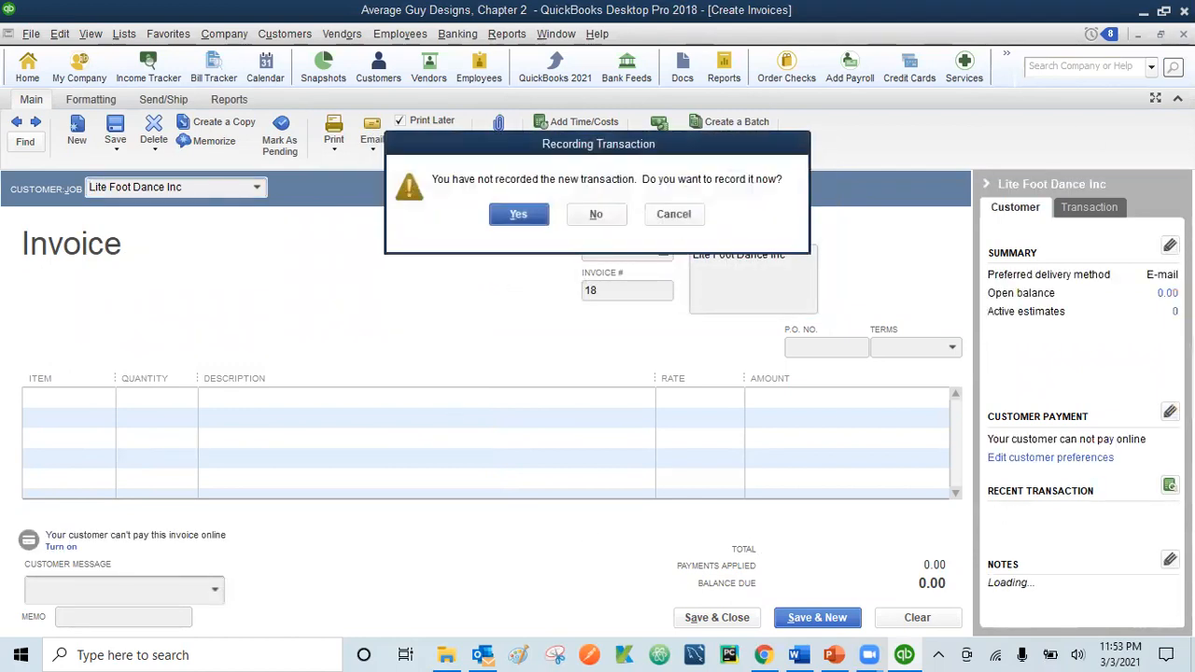
{"action": "left_click", "coordinate": [594, 224]}
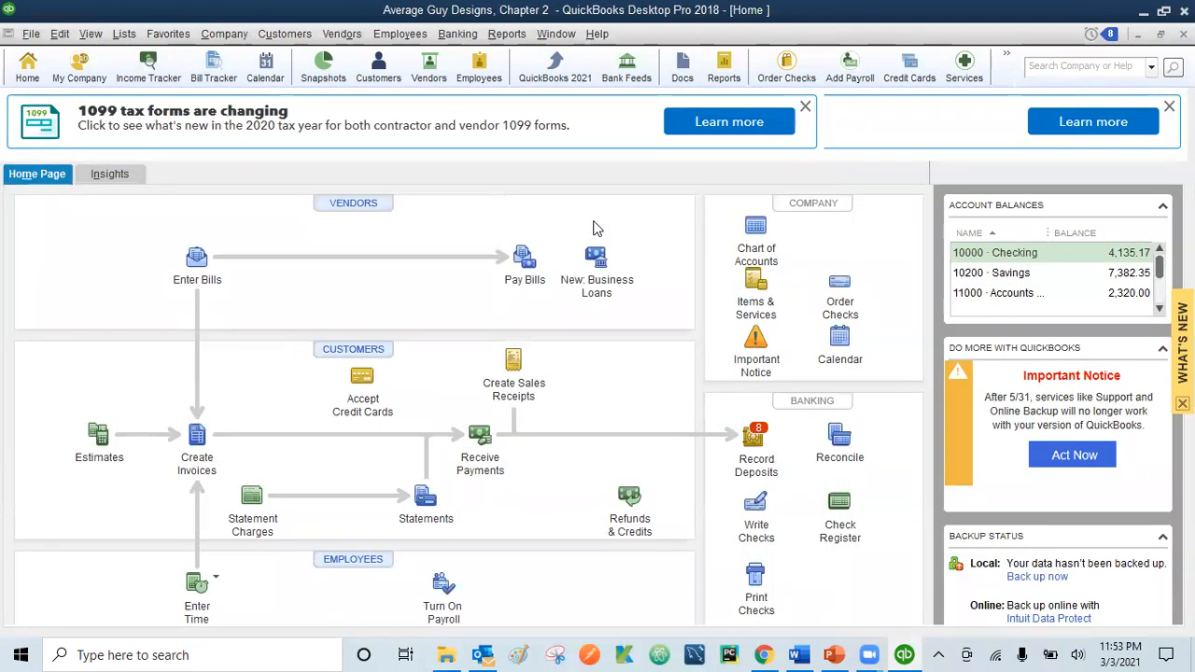
{"action": "left_click", "coordinate": [338, 351]}
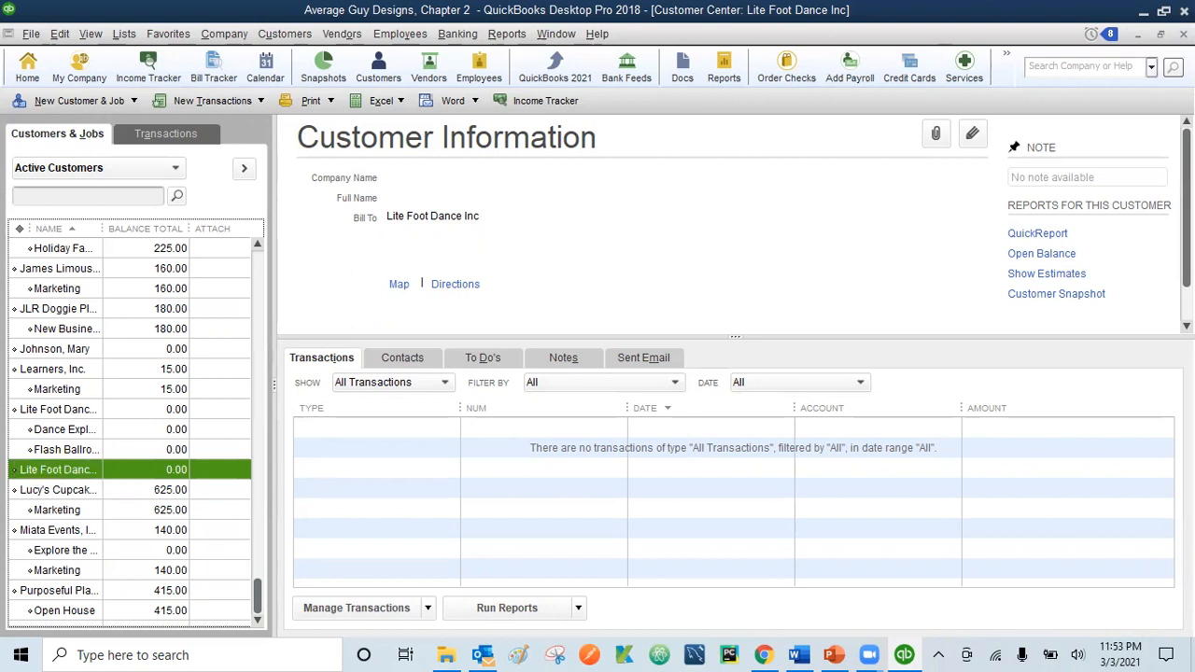
{"action": "left_click", "coordinate": [1183, 34]}
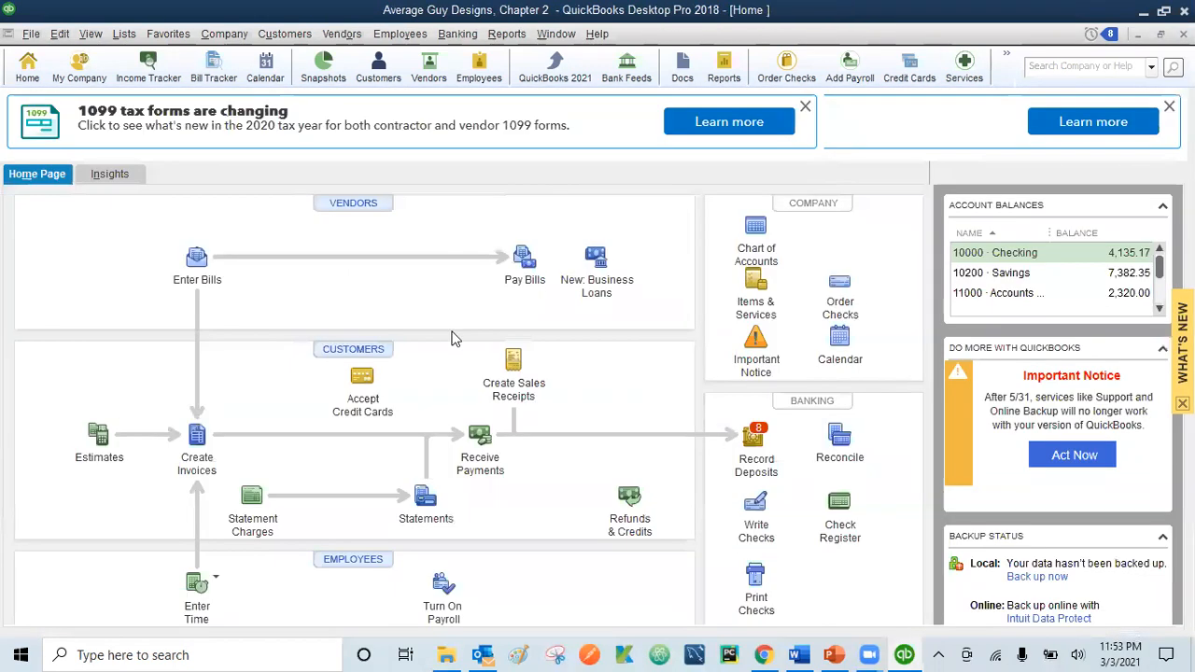
- From a new invoice, open the full new-customer form, enter the customer name Lite Foot Dance Incc, and cancel the form
{"action": "left_click", "coordinate": [195, 444]}
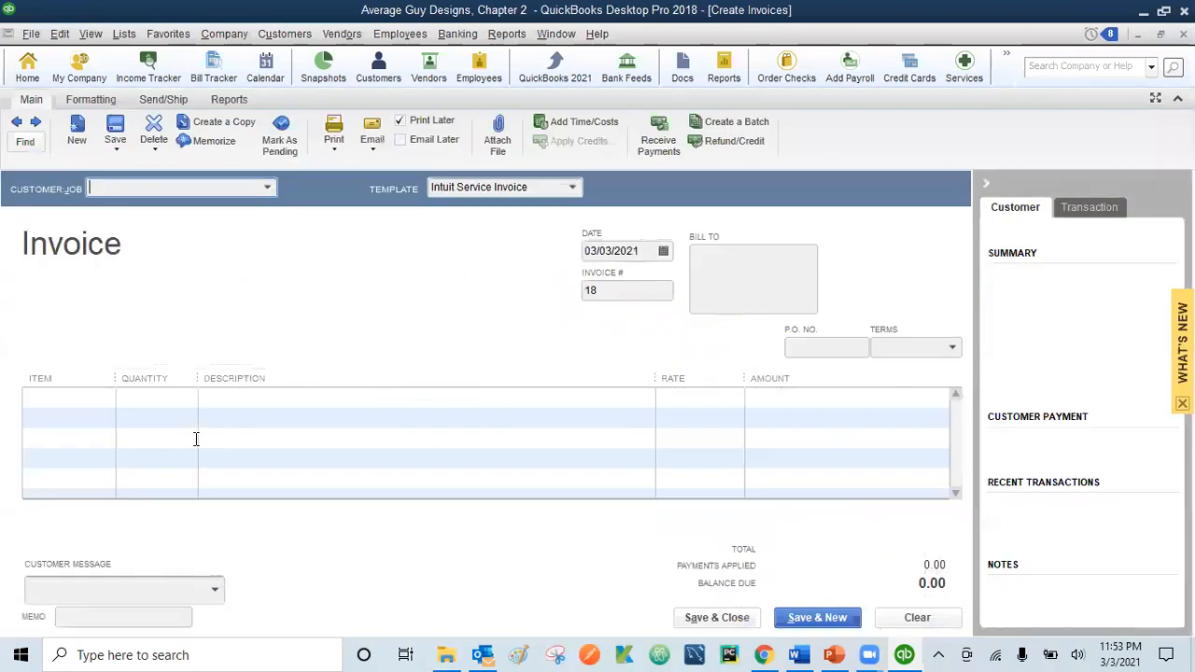
{"action": "left_click", "coordinate": [268, 191]}
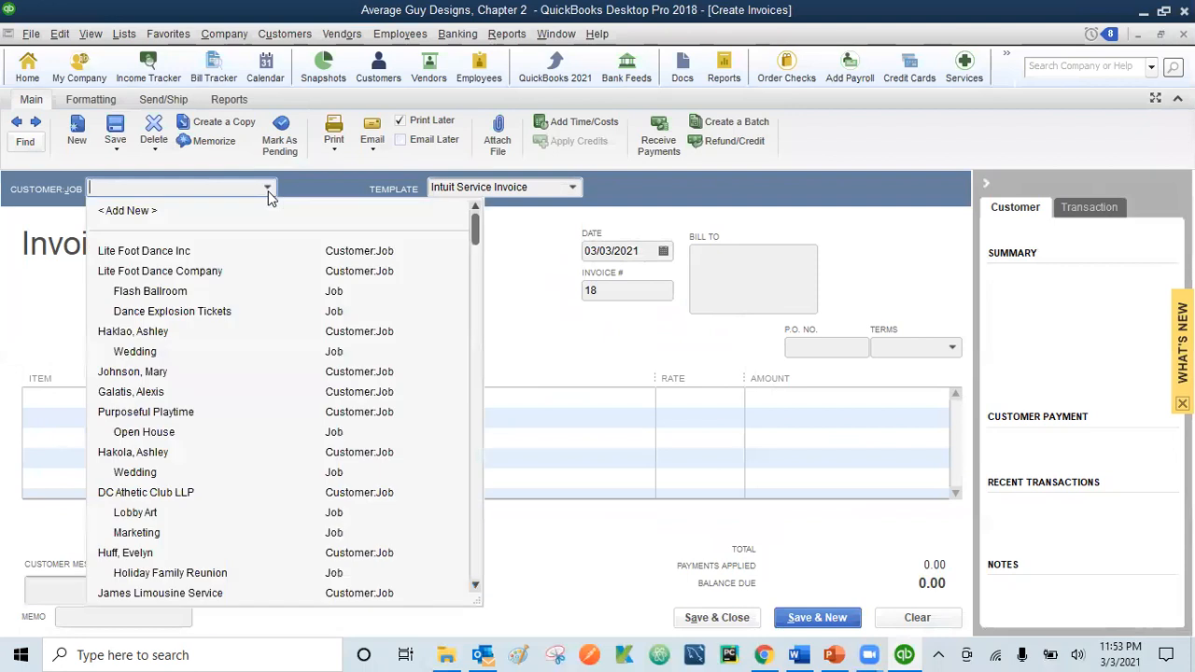
{"action": "left_click", "coordinate": [126, 212]}
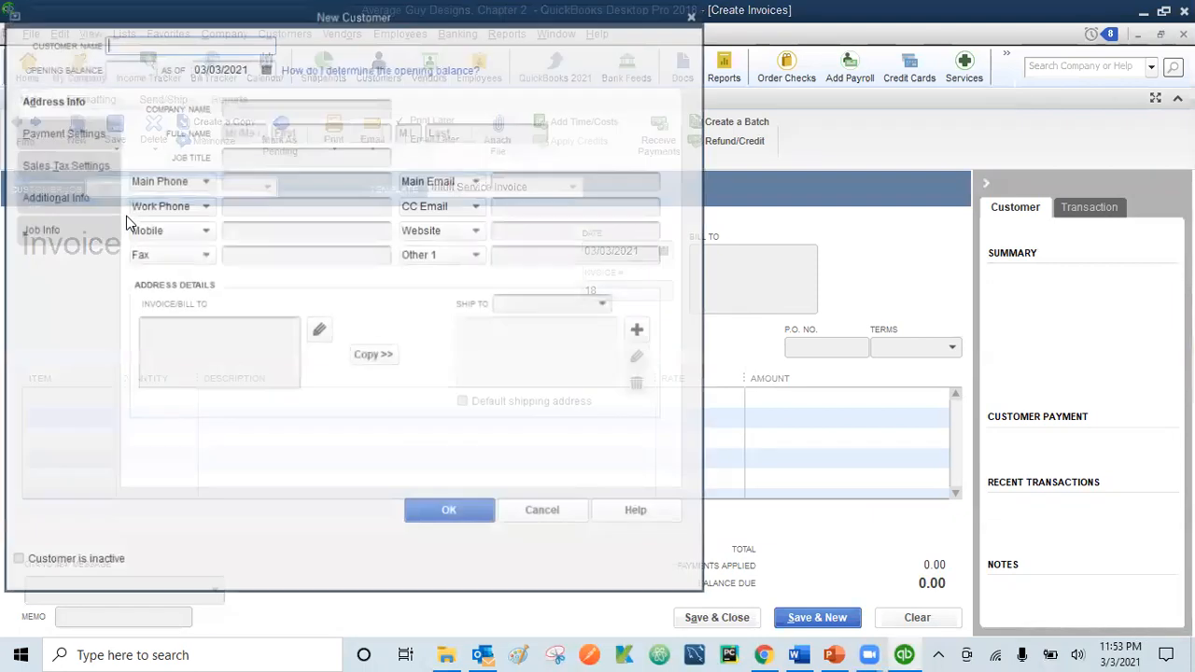
{"action": "type", "text": "Lite Foot Dance Incc"}
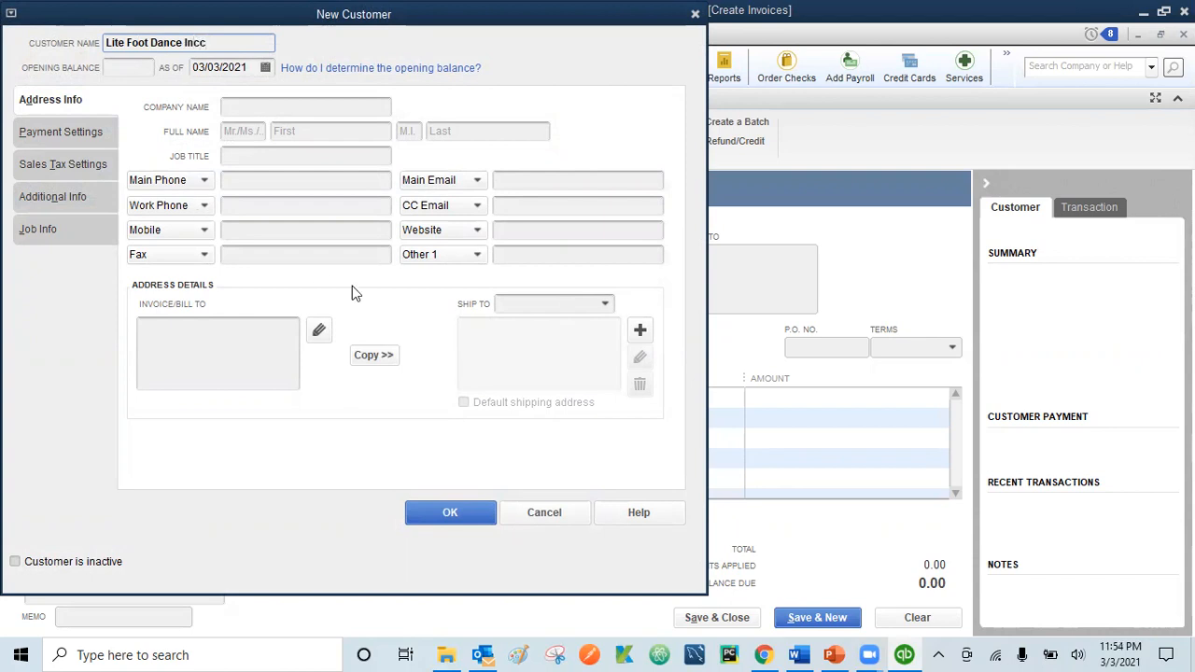
{"action": "key", "text": "Tab"}
{"action": "key", "text": "Tab"}
{"action": "key", "text": "Tab"}
{"action": "key", "text": "Tab"}
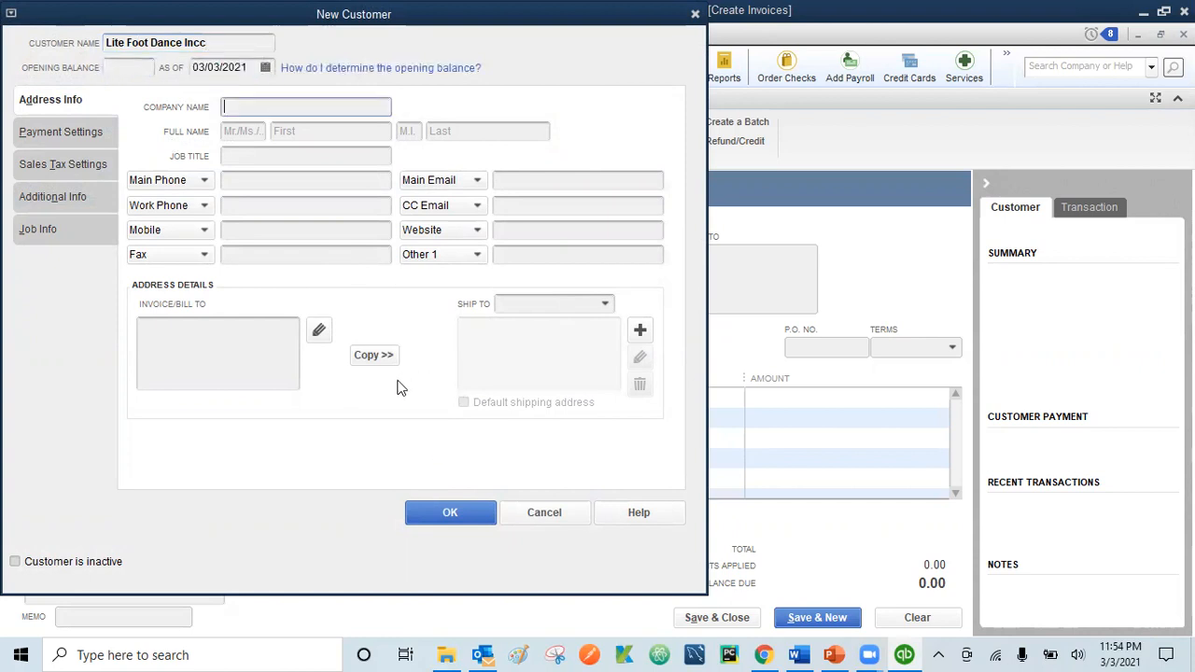
{"action": "left_click", "coordinate": [218, 44]}
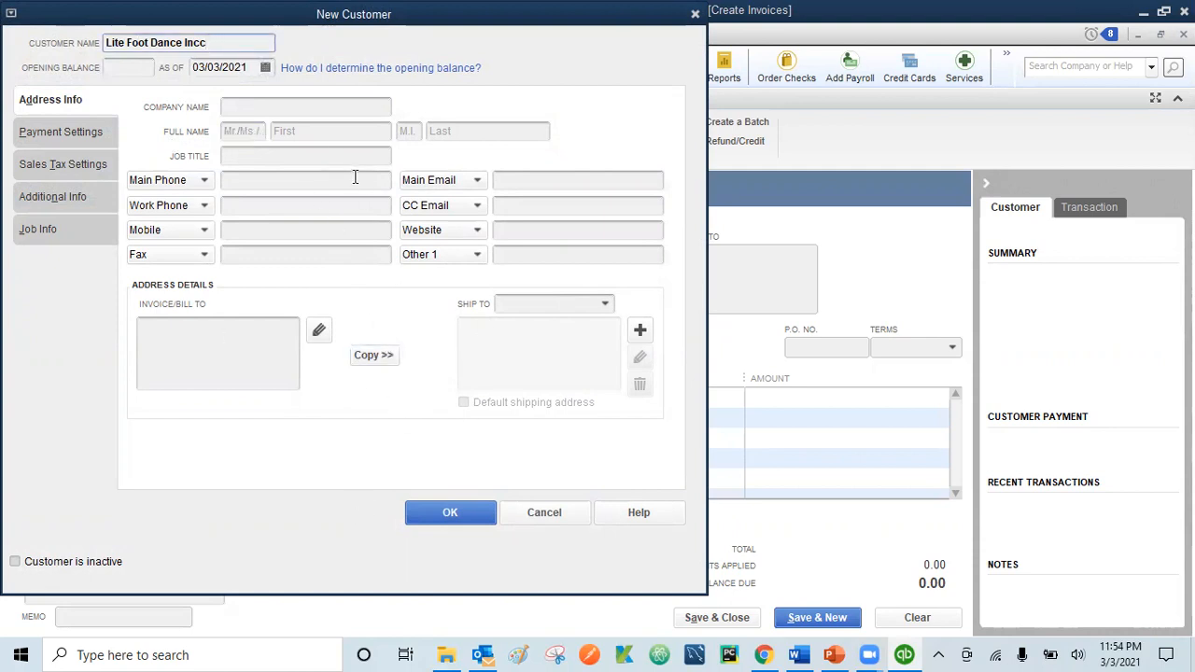
{"action": "left_click", "coordinate": [548, 512]}
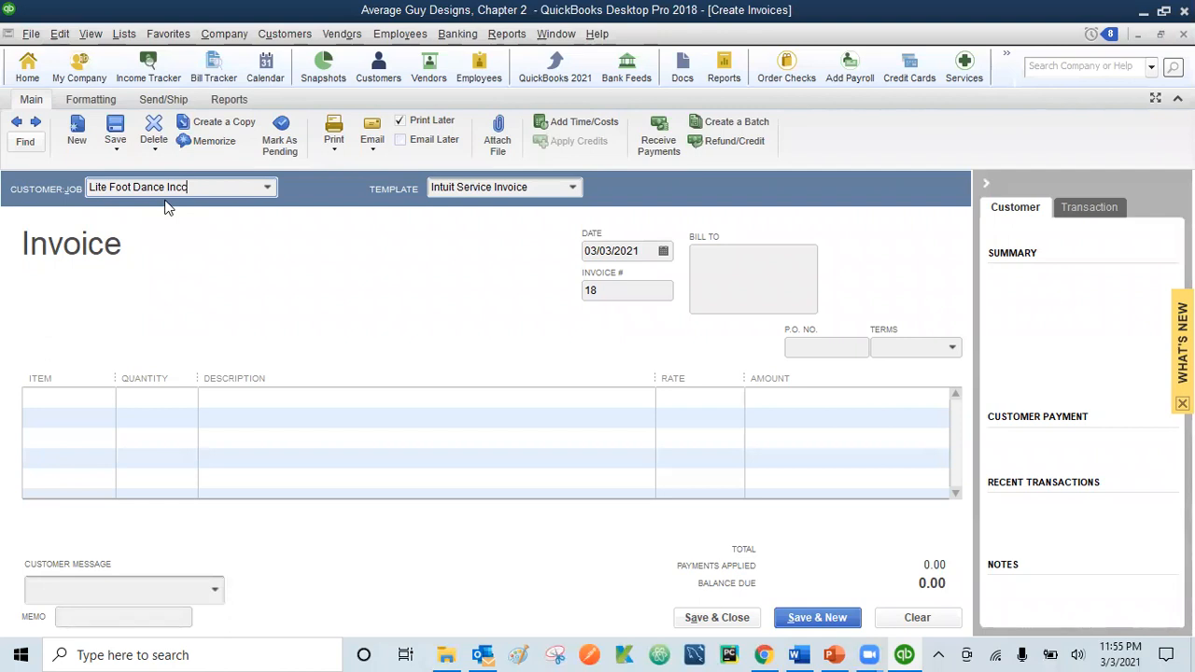
- Quick-add Lite Foot Dance Incc as a customer on the invoice, and close the invoice without recording it
{"action": "left_click", "coordinate": [52, 404]}
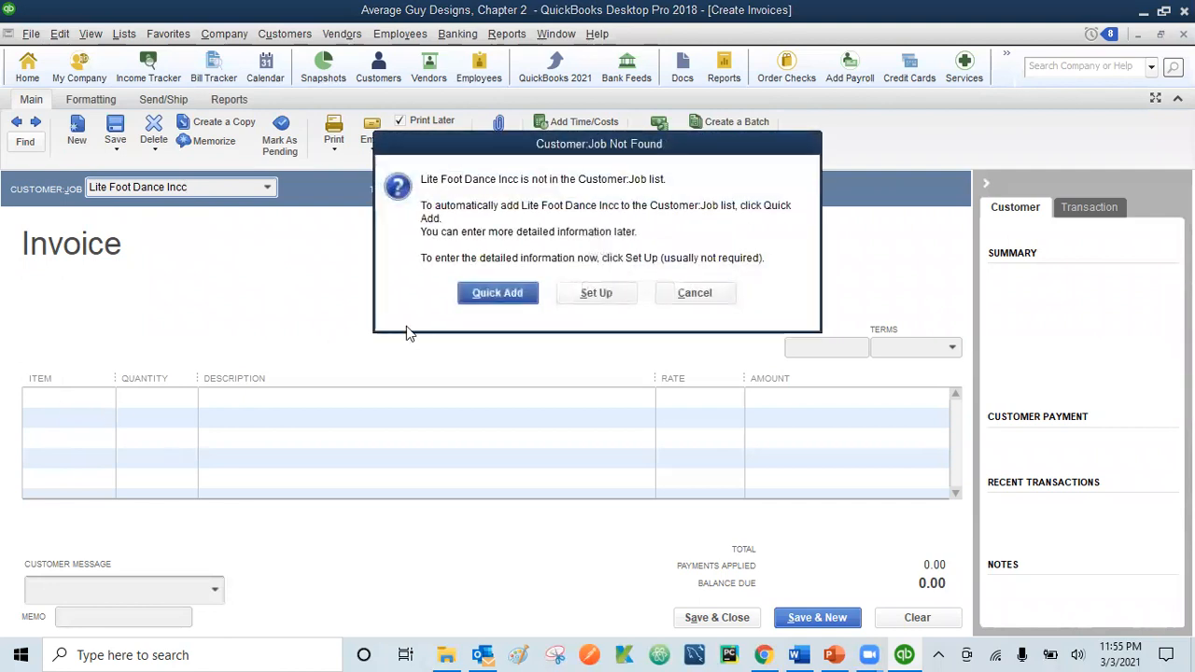
{"action": "left_click", "coordinate": [498, 293]}
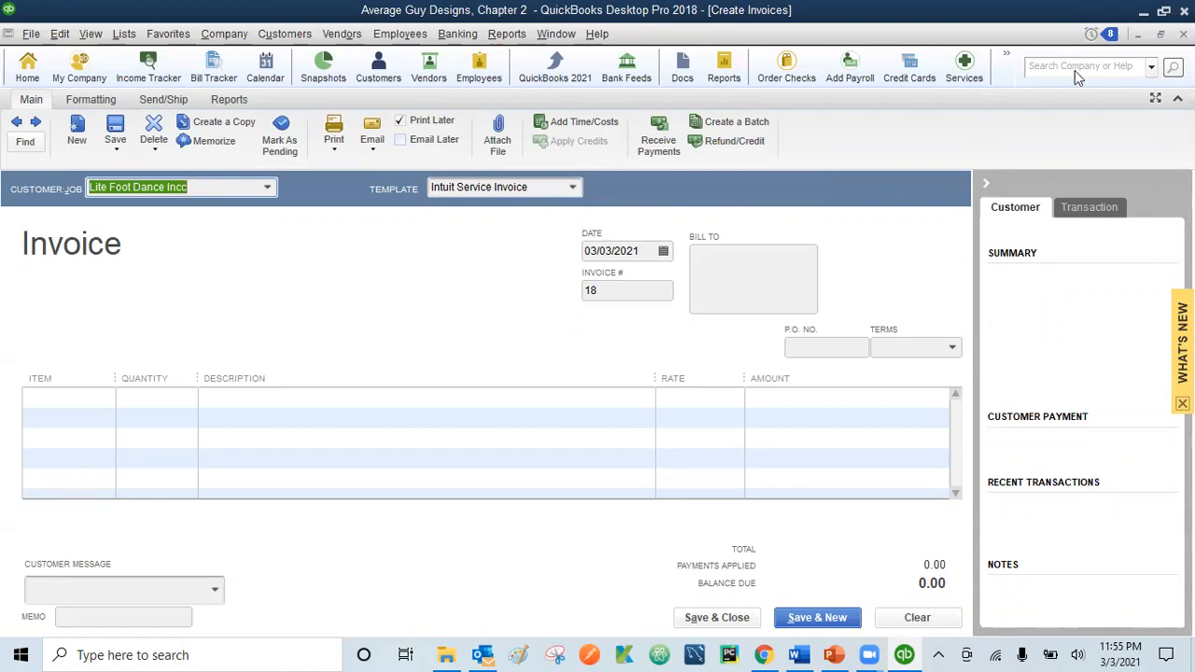
{"action": "left_click", "coordinate": [1183, 34]}
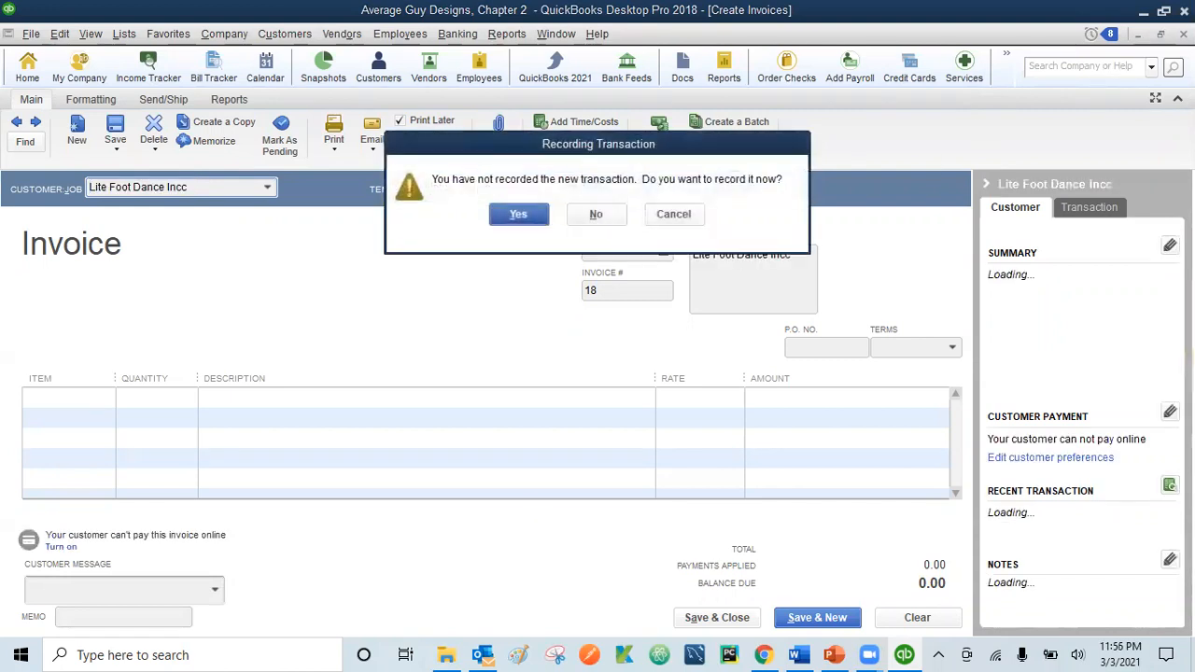
{"action": "left_click", "coordinate": [597, 215]}
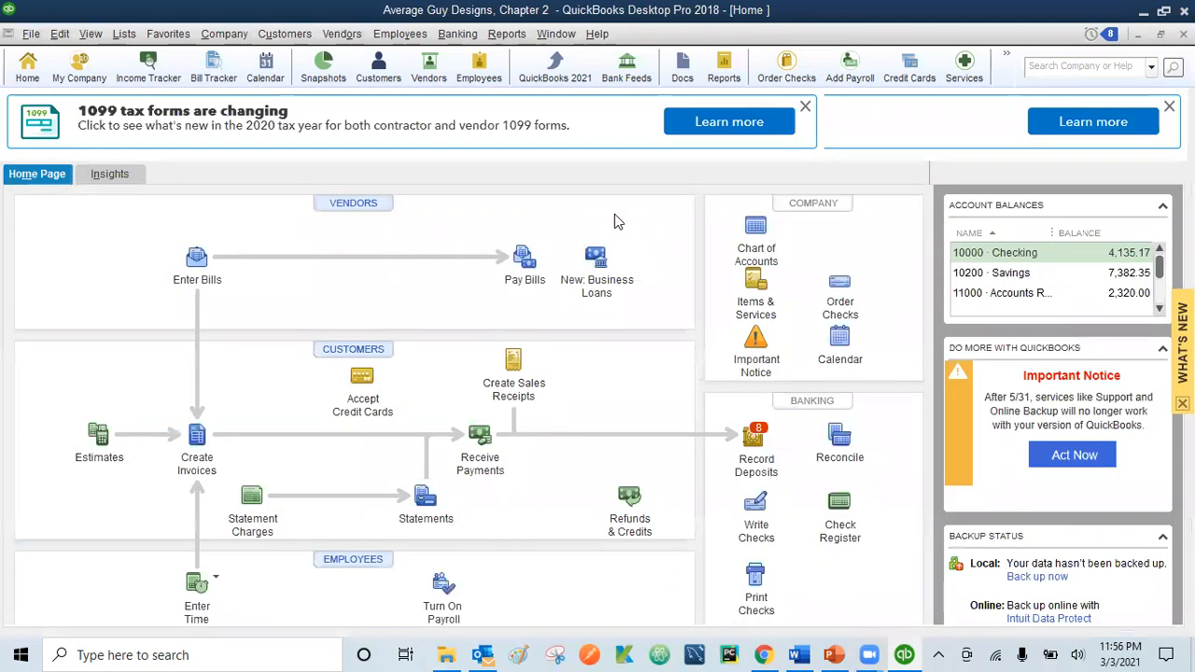
- Search the Customer Center for "lite foot" and view the commands available for the Lite Foot Dance Incc customer
{"action": "left_click", "coordinate": [356, 352]}
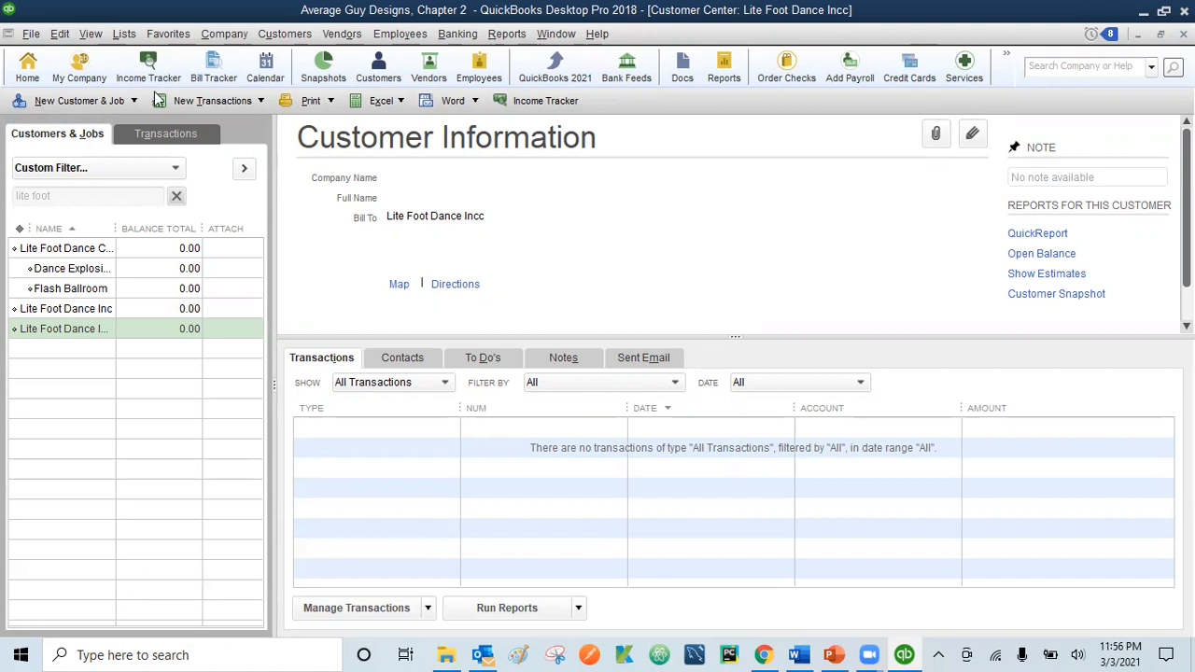
{"action": "left_click", "coordinate": [62, 37]}
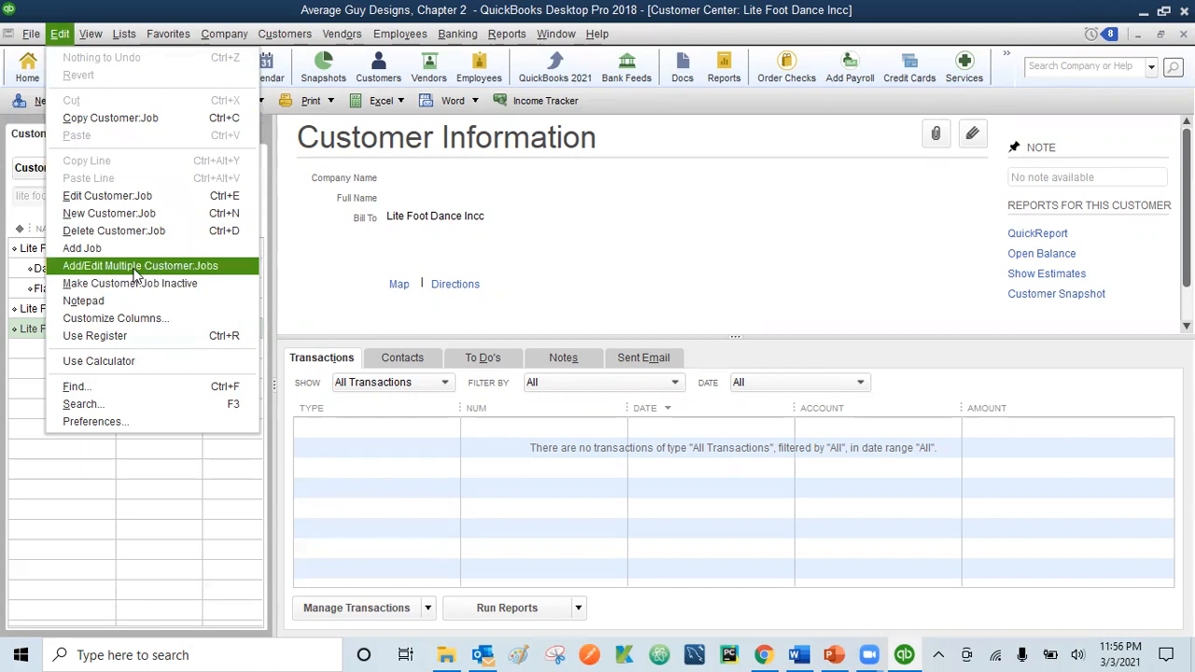
{"action": "left_click", "coordinate": [100, 2]}
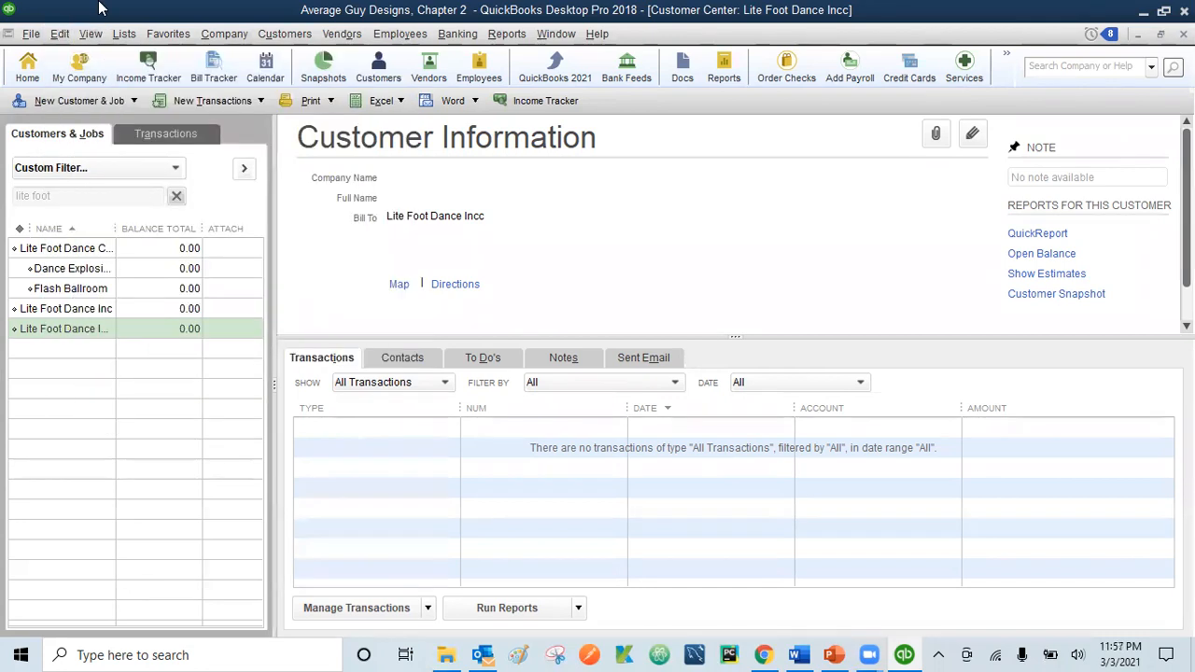
{"action": "left_click", "coordinate": [94, 334]}
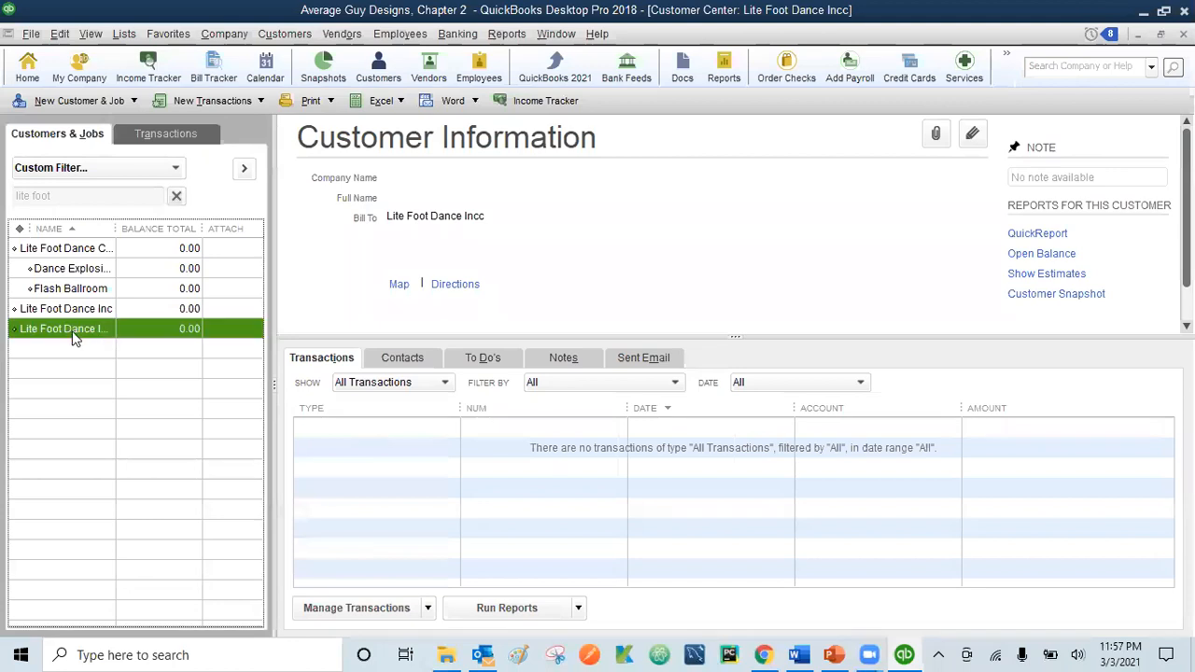
{"action": "right_click", "coordinate": [134, 337]}
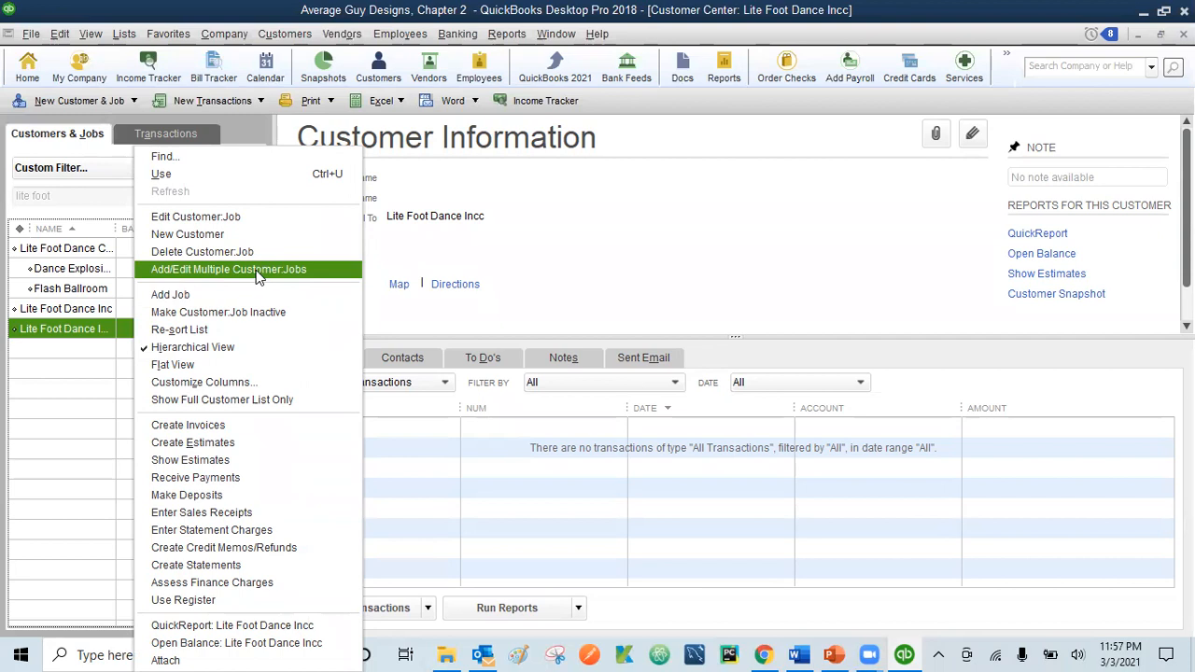
{"action": "left_click", "coordinate": [109, 154]}
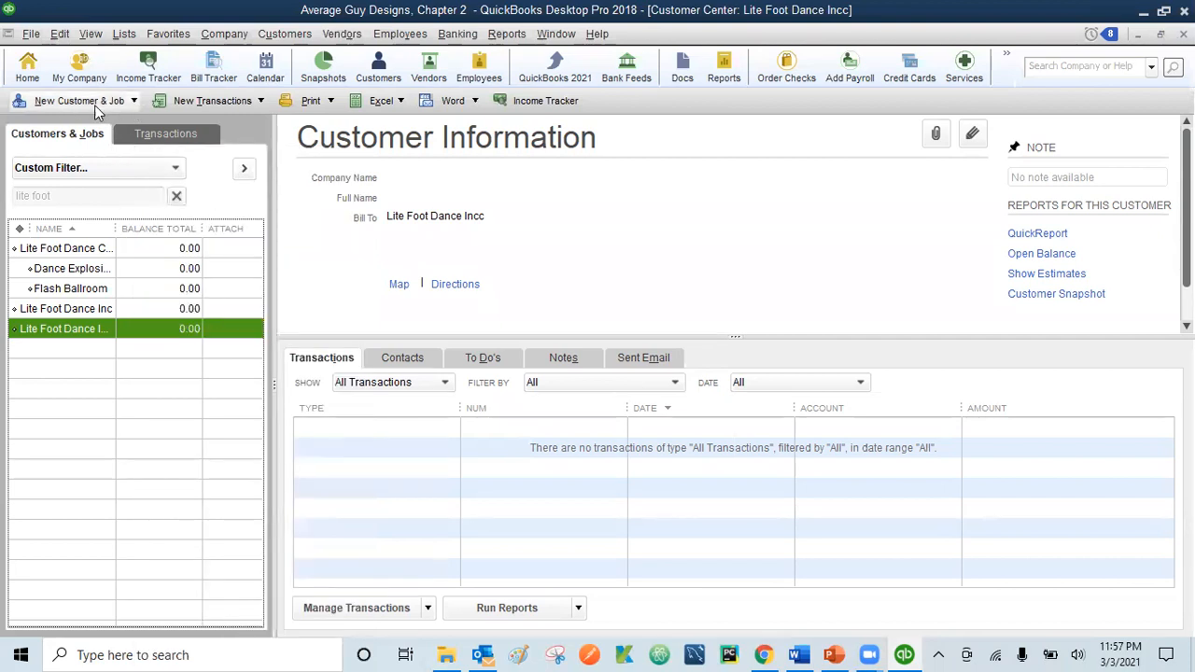
- Open the list for adding multiple customers and jobs, and select the first empty row at its end
{"action": "left_click", "coordinate": [132, 103]}
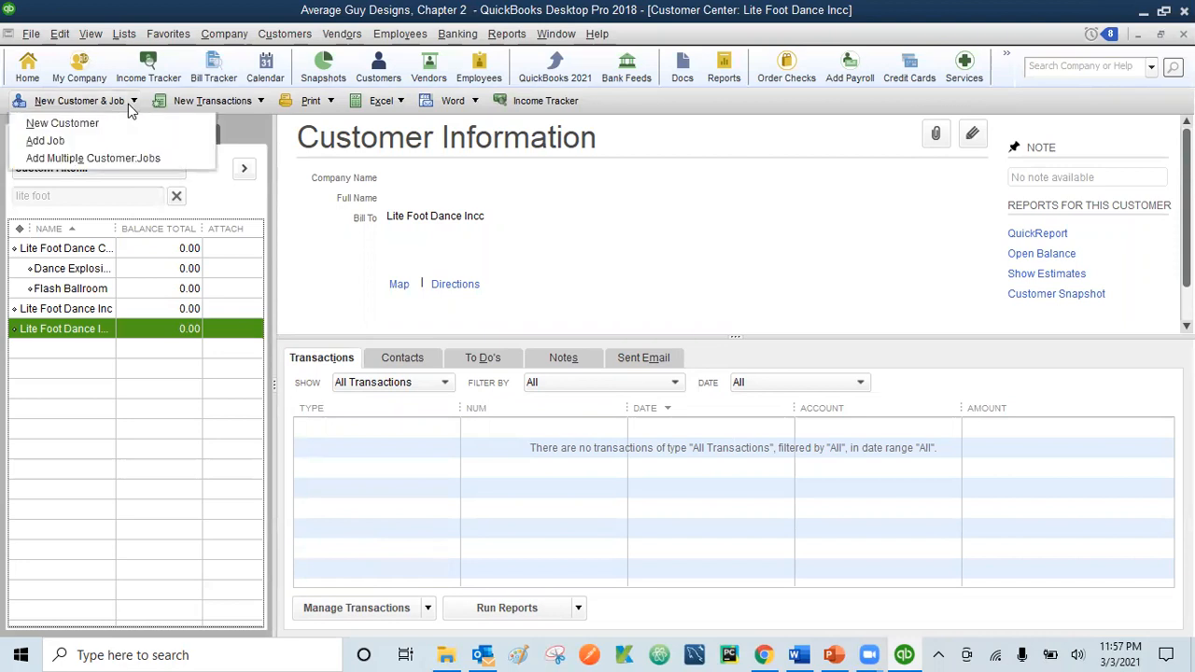
{"action": "left_click", "coordinate": [103, 159]}
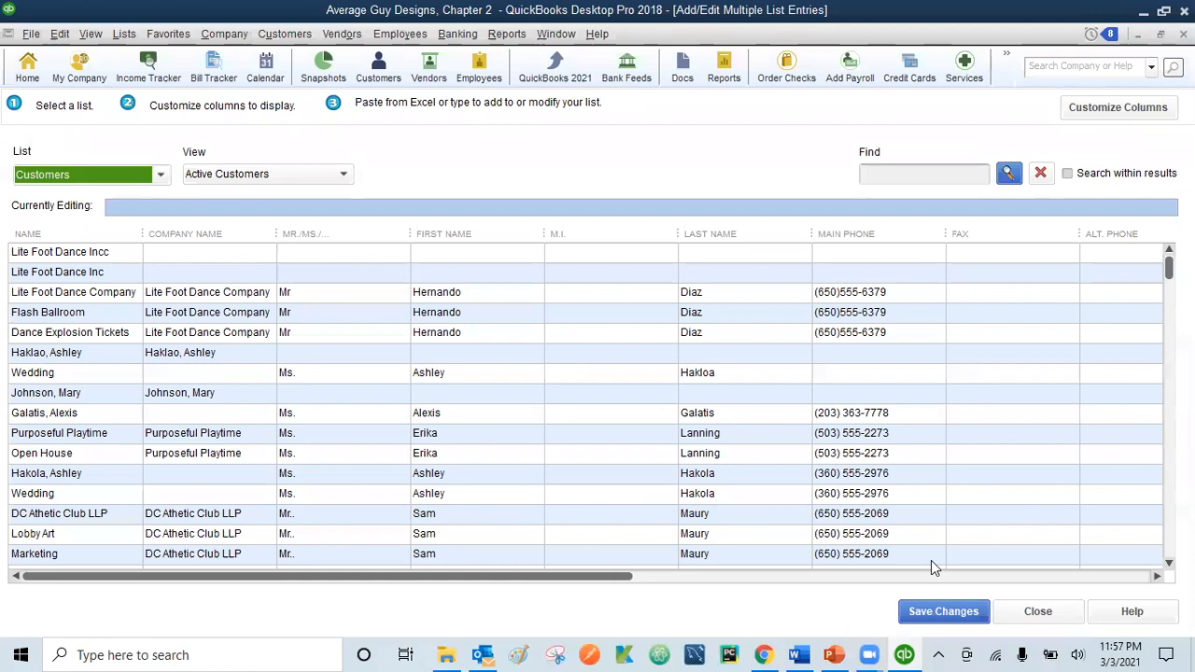
{"action": "left_click_drag", "start_coordinate": [1169, 269], "coordinate": [1169, 547]}
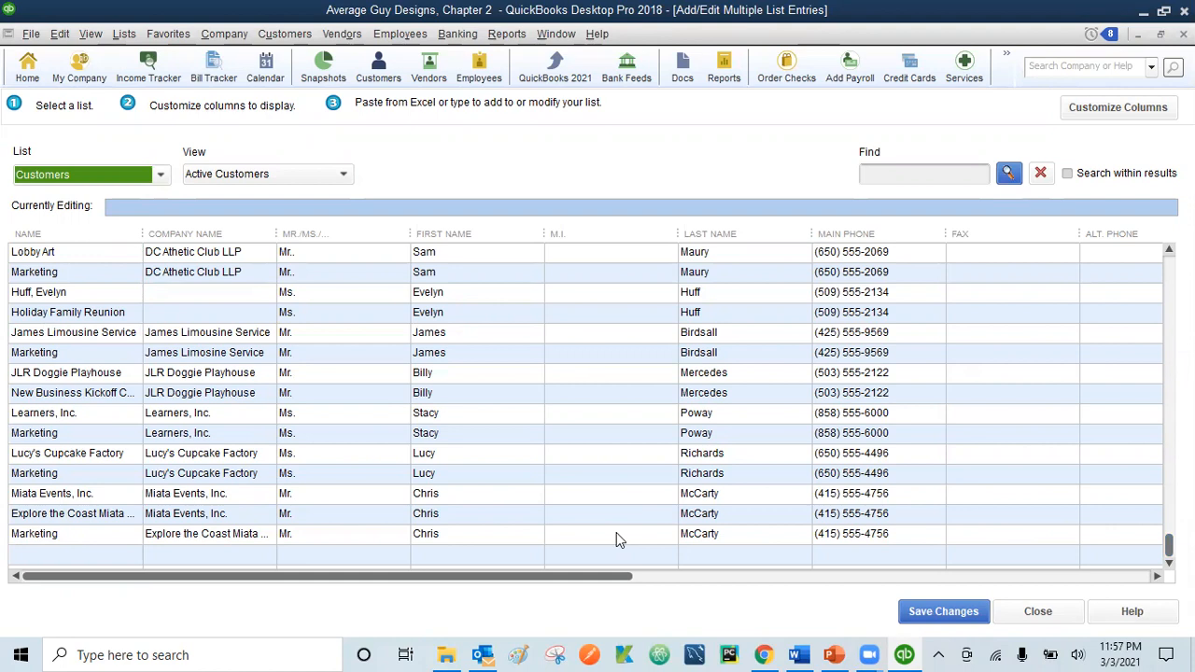
{"action": "left_click", "coordinate": [32, 552]}
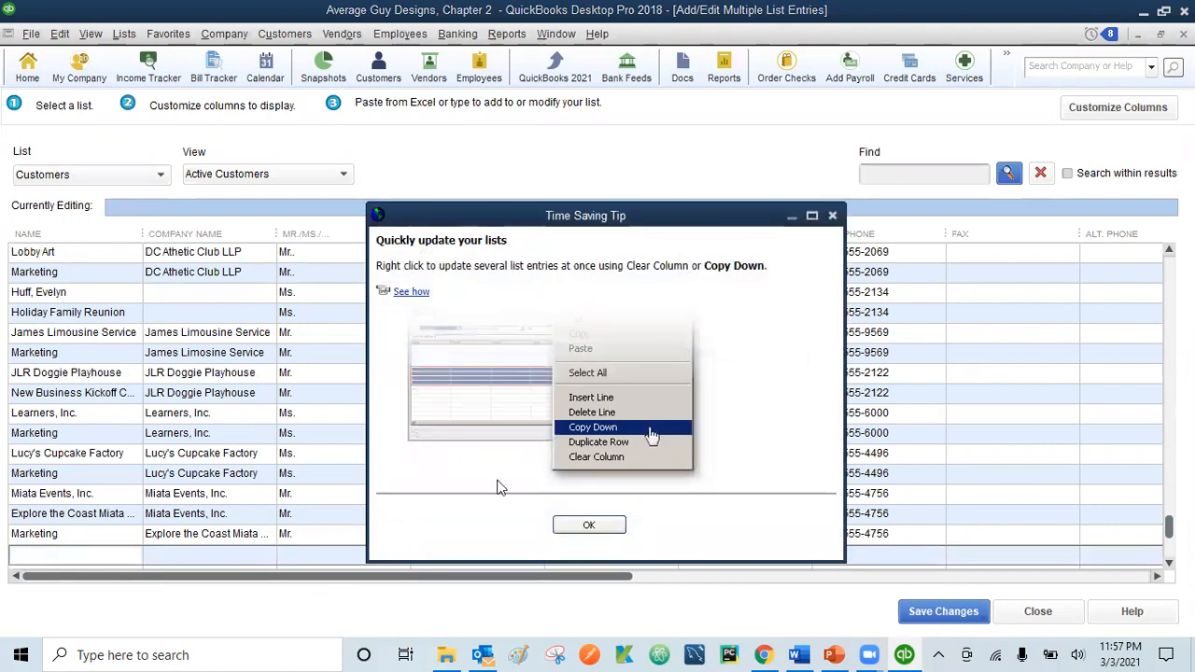
{"action": "left_click", "coordinate": [571, 530]}
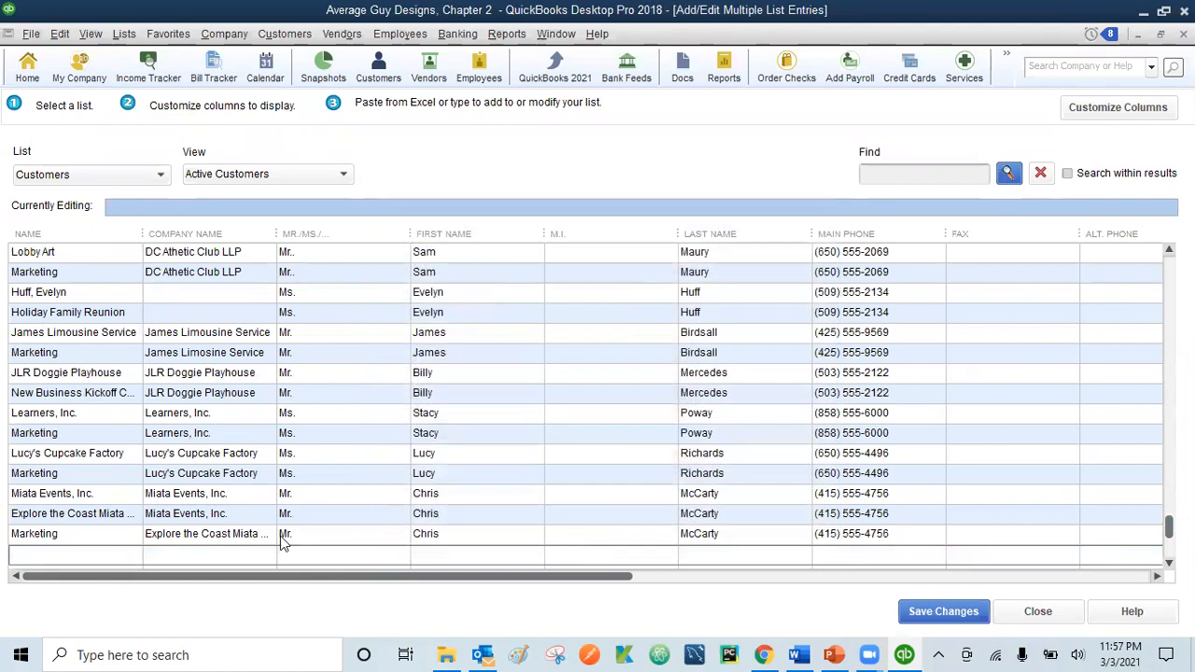
{"action": "type", "text": "abc"}
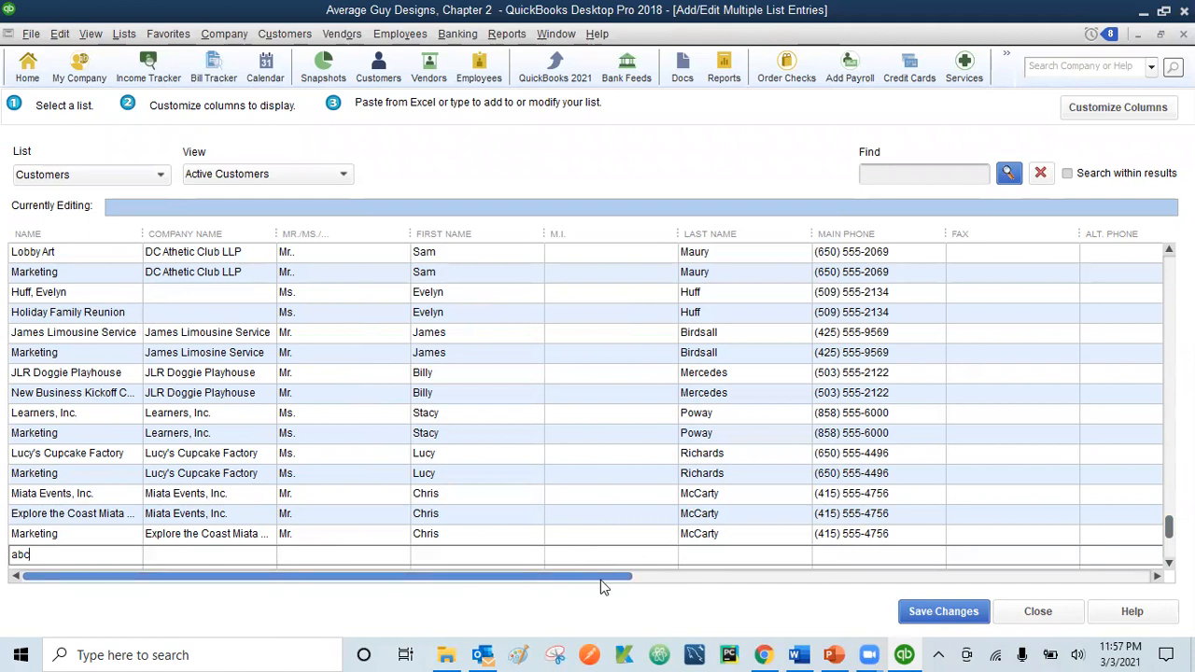
{"action": "key", "text": "BackSpace"}
{"action": "key", "text": "BackSpace"}
{"action": "key", "text": "BackSpace"}
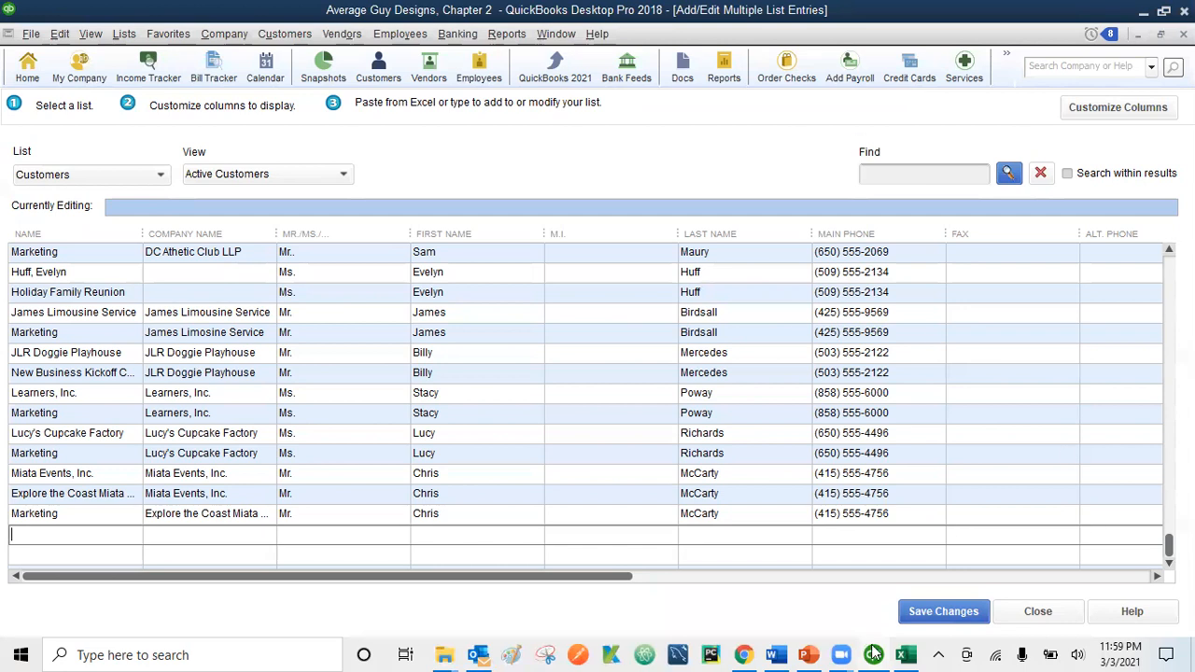
- Compare the column order in the Excel workbook Customer List.xlsx with the QuickBooks multiple-entry list, from Name through Bill to 3
{"action": "left_click", "coordinate": [903, 655]}
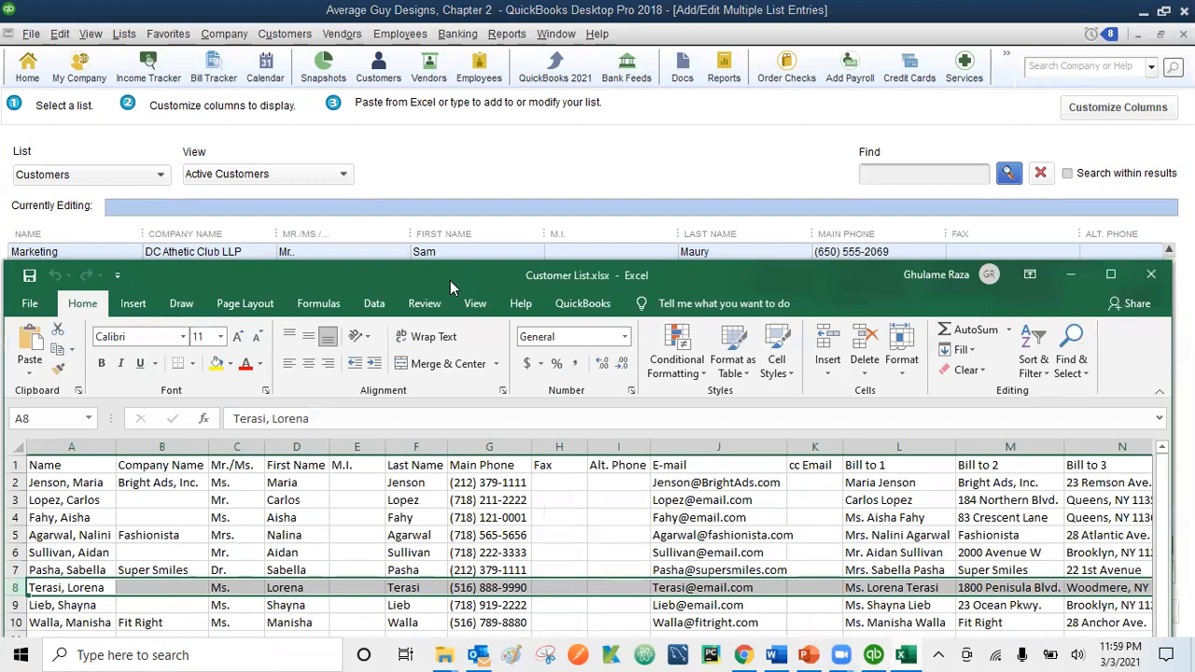
{"action": "left_click_drag", "start_coordinate": [450, 280], "coordinate": [456, 286]}
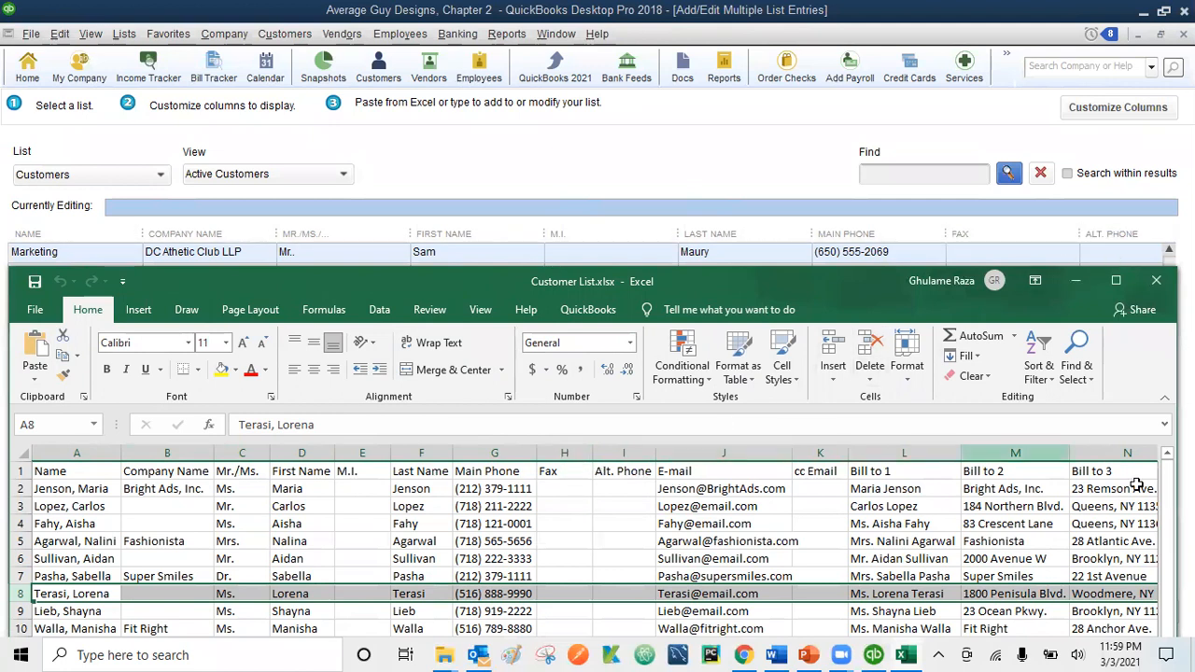
{"action": "left_click", "coordinate": [767, 154]}
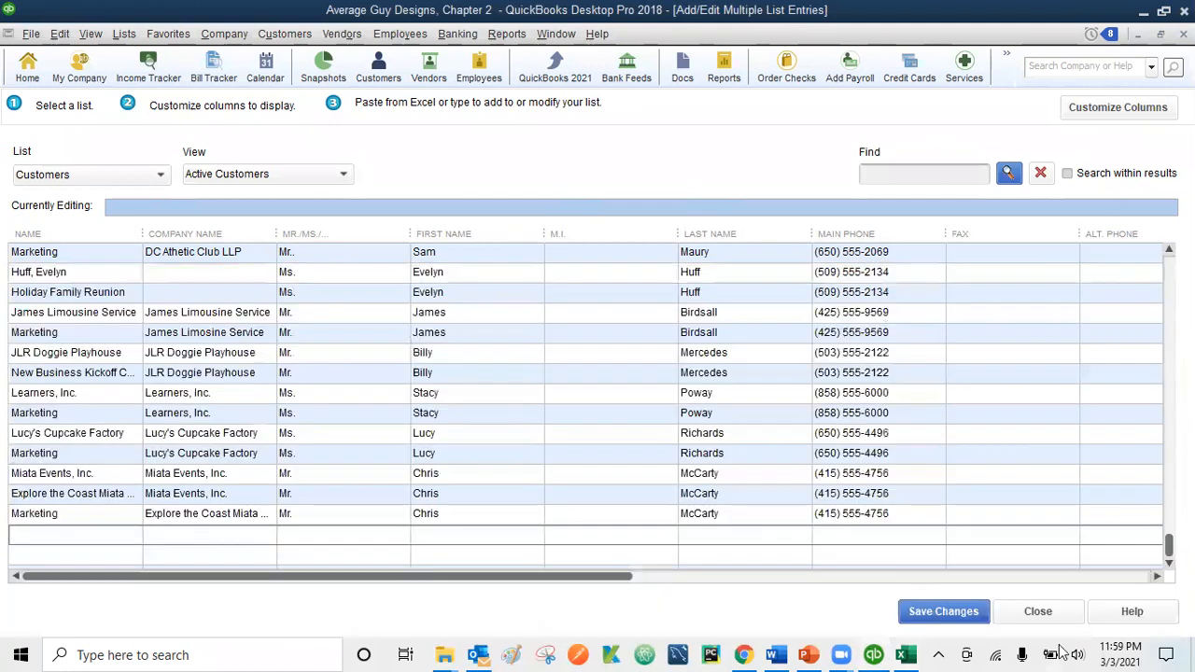
{"action": "left_click", "coordinate": [1157, 576]}
{"action": "left_click", "coordinate": [1158, 577]}
{"action": "left_click", "coordinate": [1158, 577]}
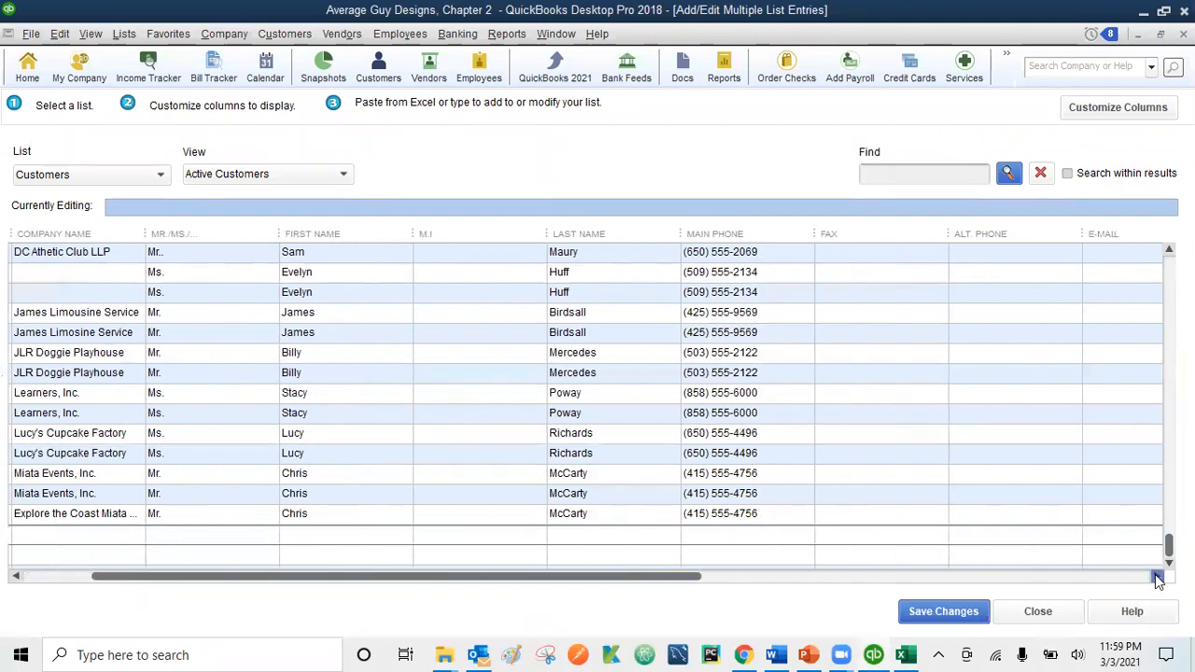
{"action": "left_click", "coordinate": [1158, 577]}
{"action": "left_click", "coordinate": [1157, 577]}
{"action": "left_click", "coordinate": [1157, 577]}
{"action": "left_click", "coordinate": [1157, 577]}
{"action": "left_click", "coordinate": [1157, 577]}
{"action": "left_click", "coordinate": [1158, 577]}
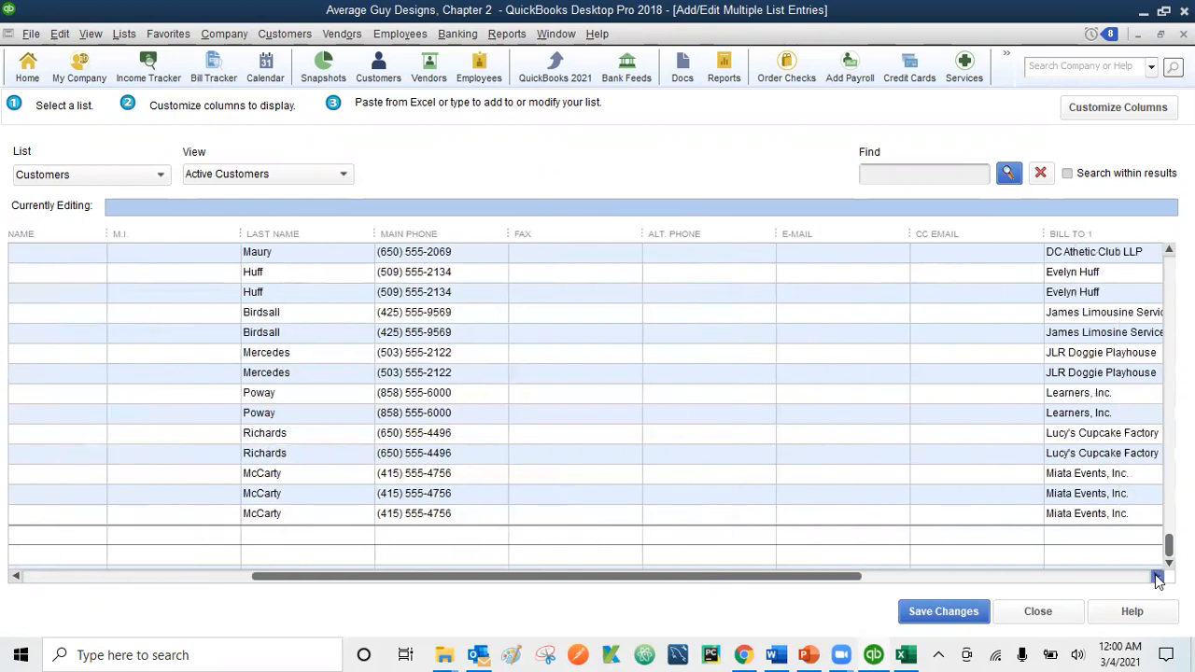
{"action": "left_click", "coordinate": [1158, 577]}
{"action": "left_click", "coordinate": [1158, 577]}
{"action": "left_click", "coordinate": [1158, 577]}
{"action": "left_click", "coordinate": [1157, 577]}
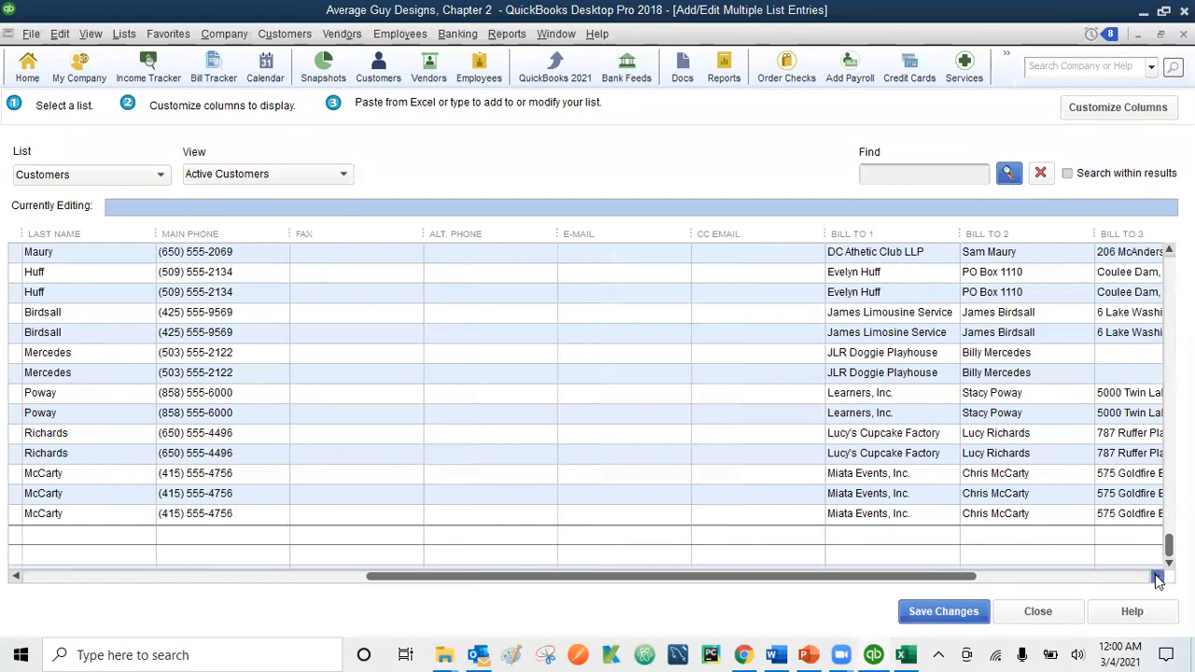
- Check the multiple-entry list's Bill to columns, through Bill to 5, against the headings in Customer List.xlsx
{"action": "left_click", "coordinate": [904, 653]}
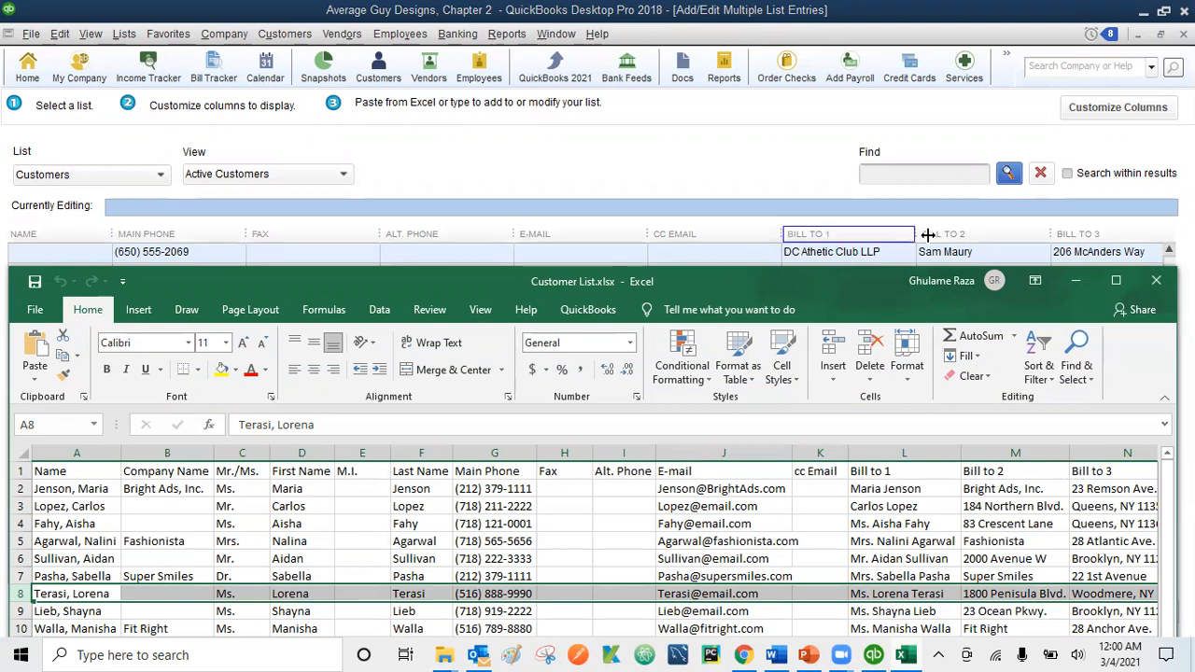
{"action": "left_click", "coordinate": [827, 131]}
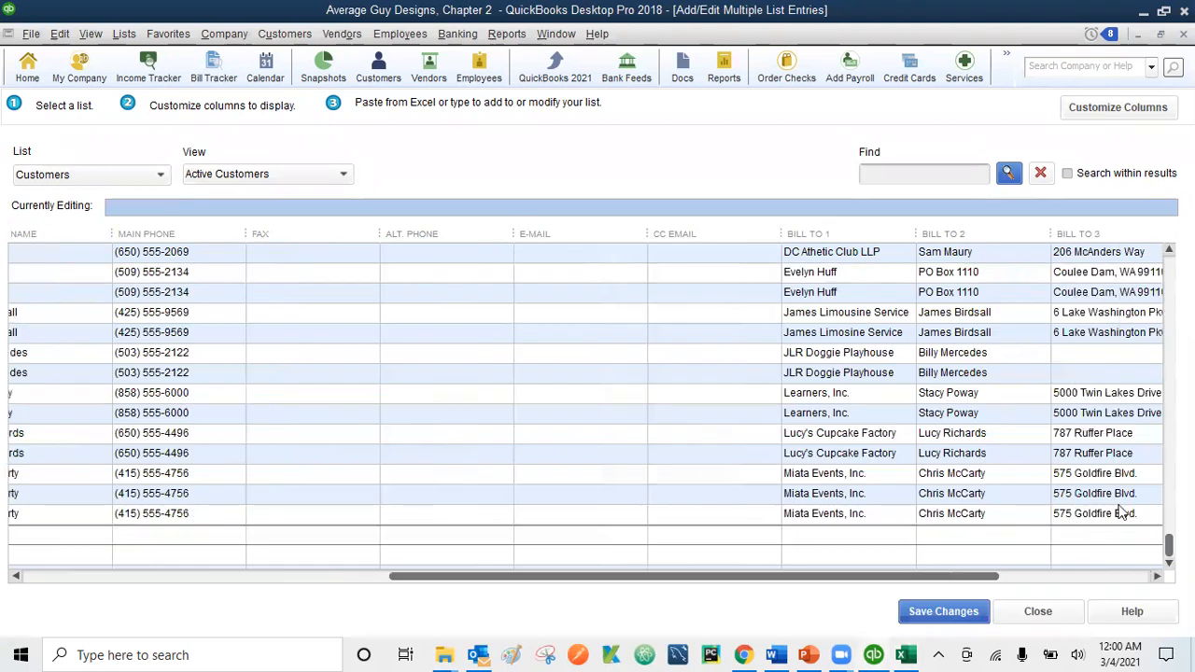
{"action": "left_click", "coordinate": [1158, 576]}
{"action": "left_click", "coordinate": [1158, 576]}
{"action": "left_click", "coordinate": [1158, 576]}
{"action": "left_click", "coordinate": [1158, 576]}
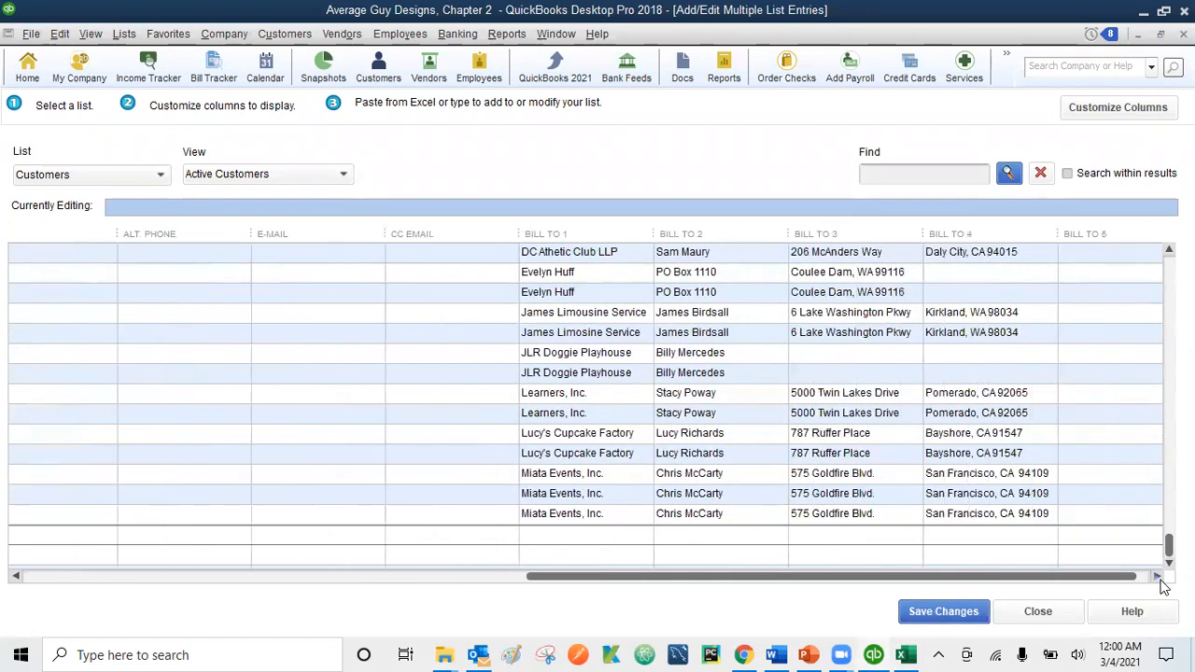
{"action": "left_click", "coordinate": [1157, 576]}
- Switch to Customer List.xlsx in Excel, maximize its window, and review the remaining columns through Bill to 5
{"action": "left_click", "coordinate": [905, 654]}
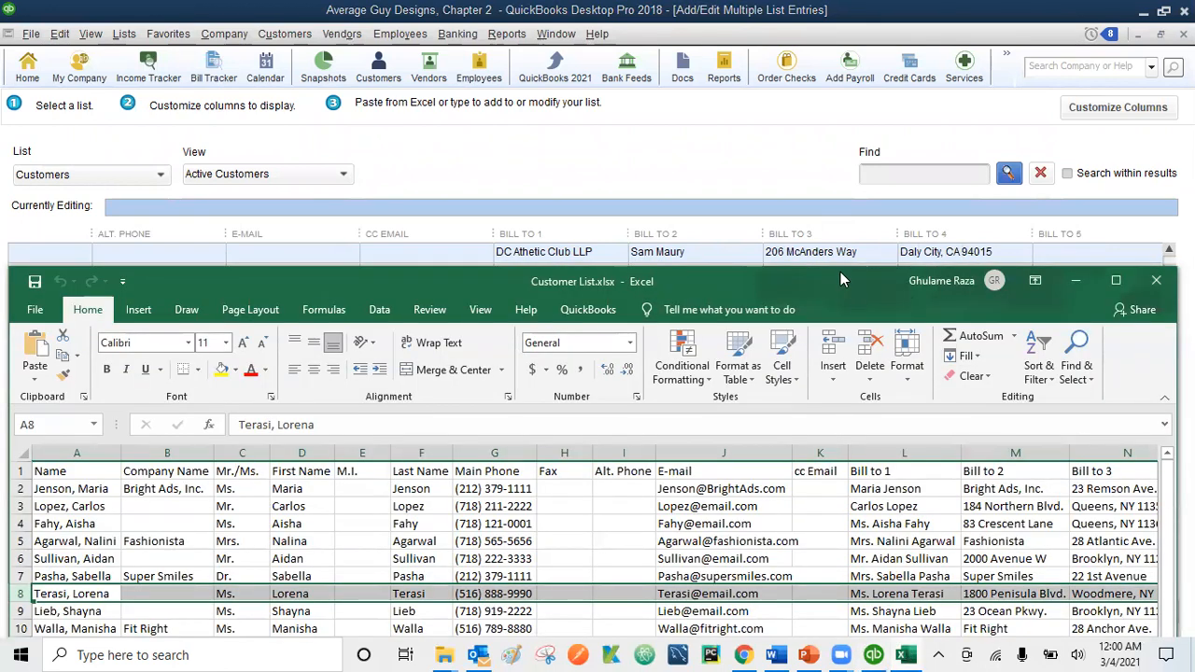
{"action": "left_click_drag", "start_coordinate": [840, 271], "coordinate": [755, 128]}
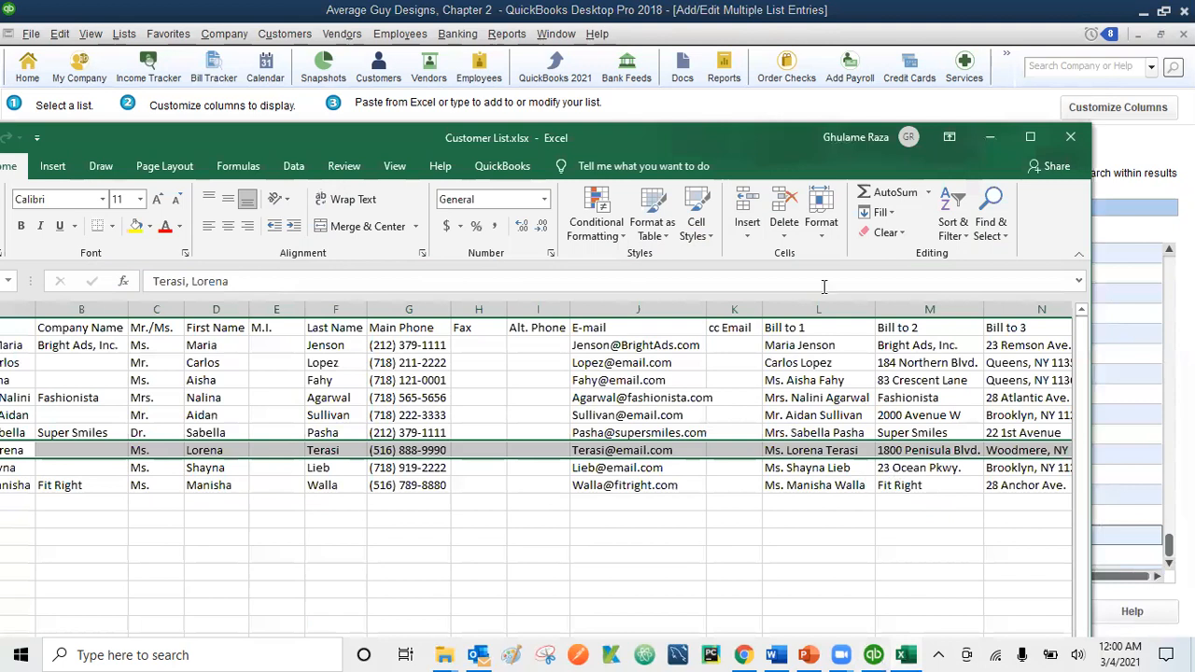
{"action": "left_click", "coordinate": [1027, 139]}
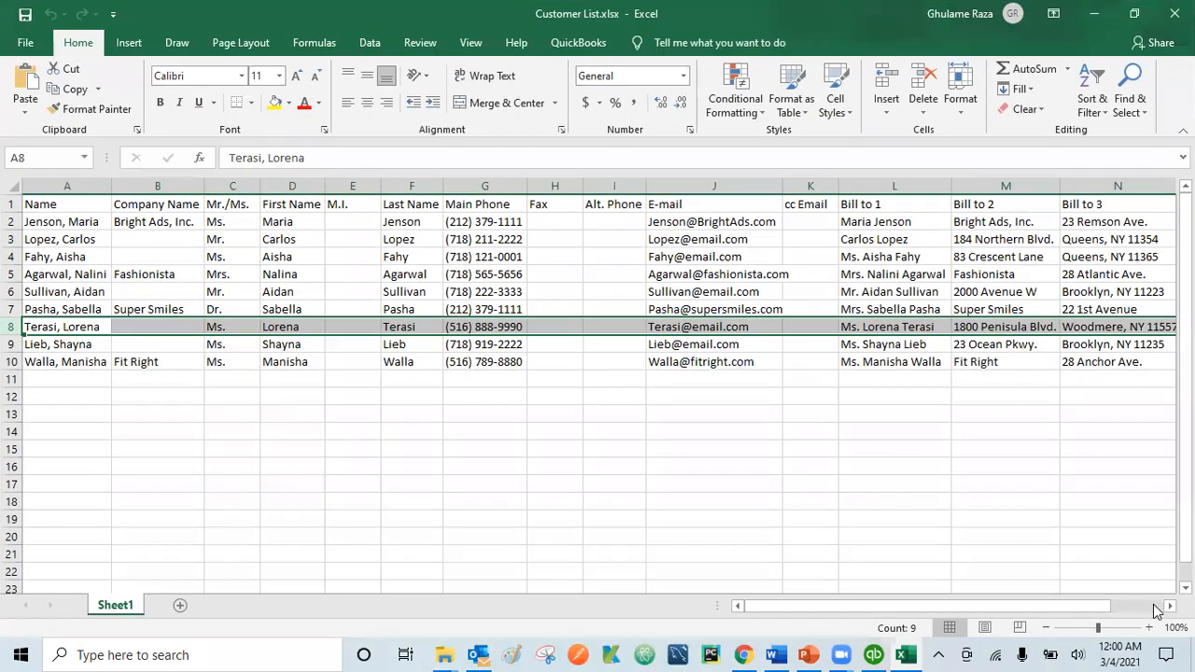
{"action": "left_click", "coordinate": [1154, 606]}
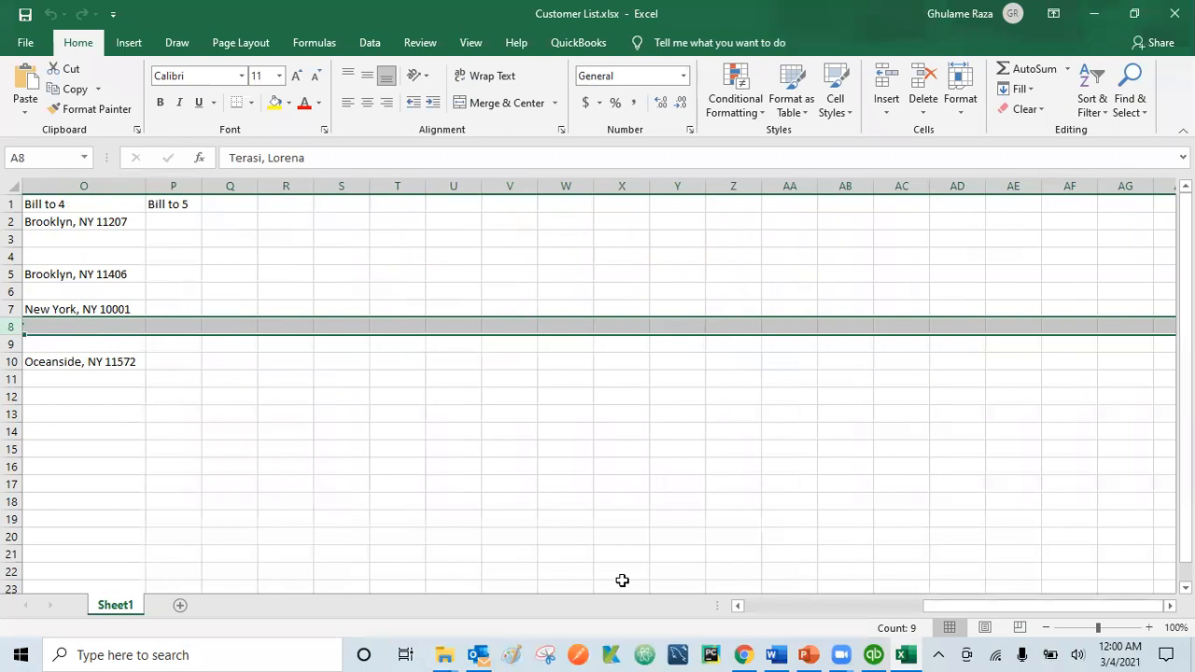
{"action": "left_click", "coordinate": [752, 604]}
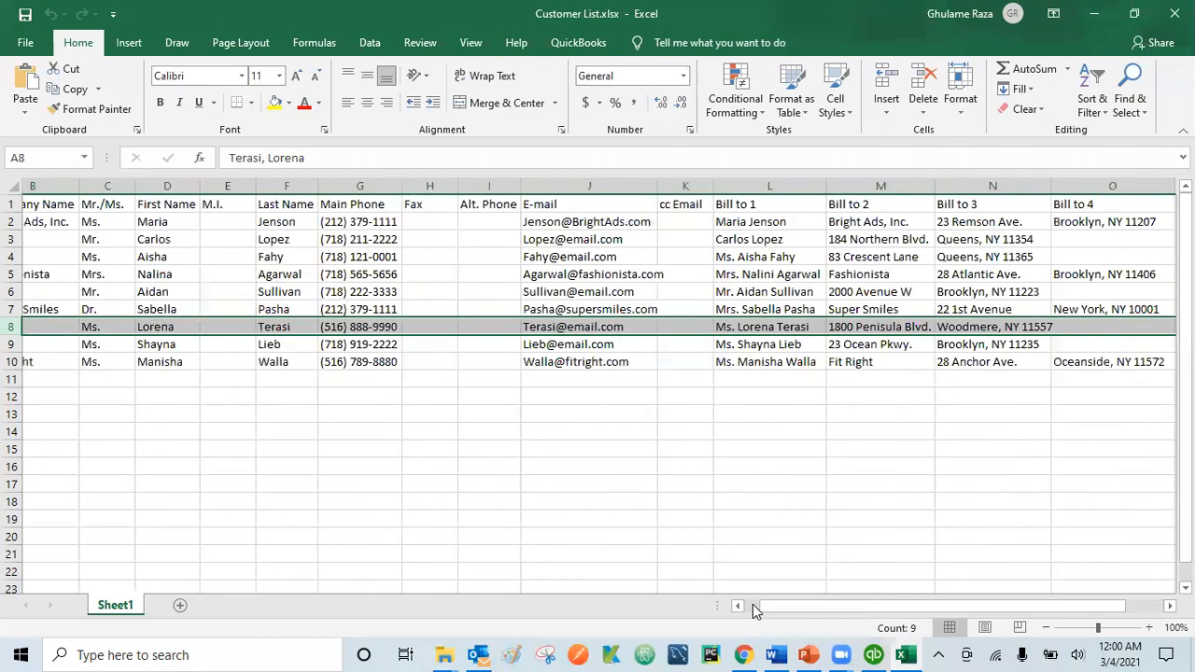
- Copy all customer records below the header row in Customer List.xlsx, cells A2 to P10
{"action": "left_click", "coordinate": [56, 224]}
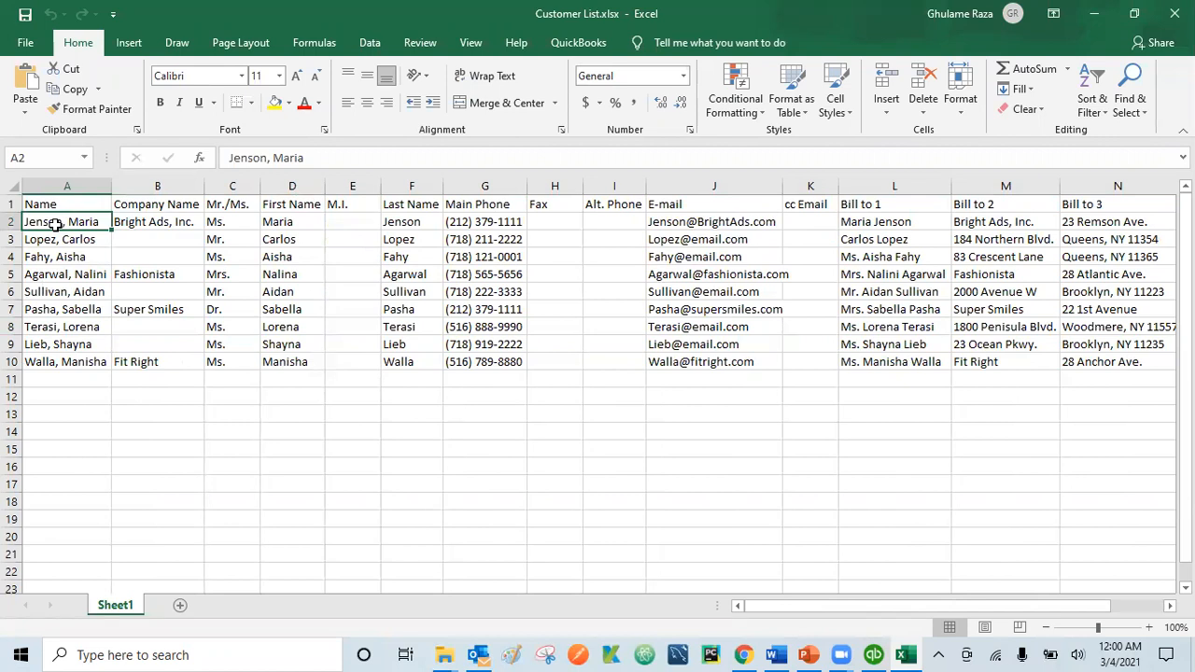
{"action": "key", "text": "shift+Down"}
{"action": "key", "text": "shift+Down"}
{"action": "key", "text": "shift+Down"}
{"action": "key", "text": "shift+Down"}
{"action": "key", "text": "shift+Down"}
{"action": "key", "text": "shift+Down"}
{"action": "key", "text": "shift+Down"}
{"action": "key", "text": "shift+Down"}
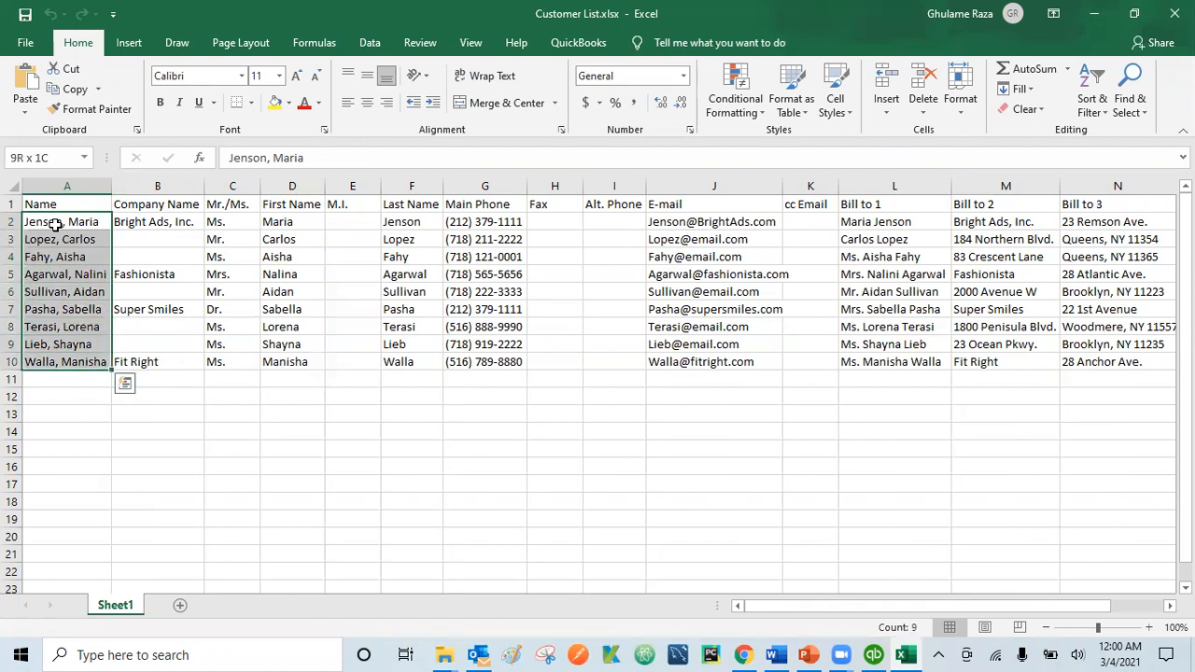
{"action": "key", "text": "shift+Right"}
{"action": "key", "text": "shift+Right"}
{"action": "key", "text": "shift+Right"}
{"action": "key", "text": "shift+Right"}
{"action": "key", "text": "shift+Right"}
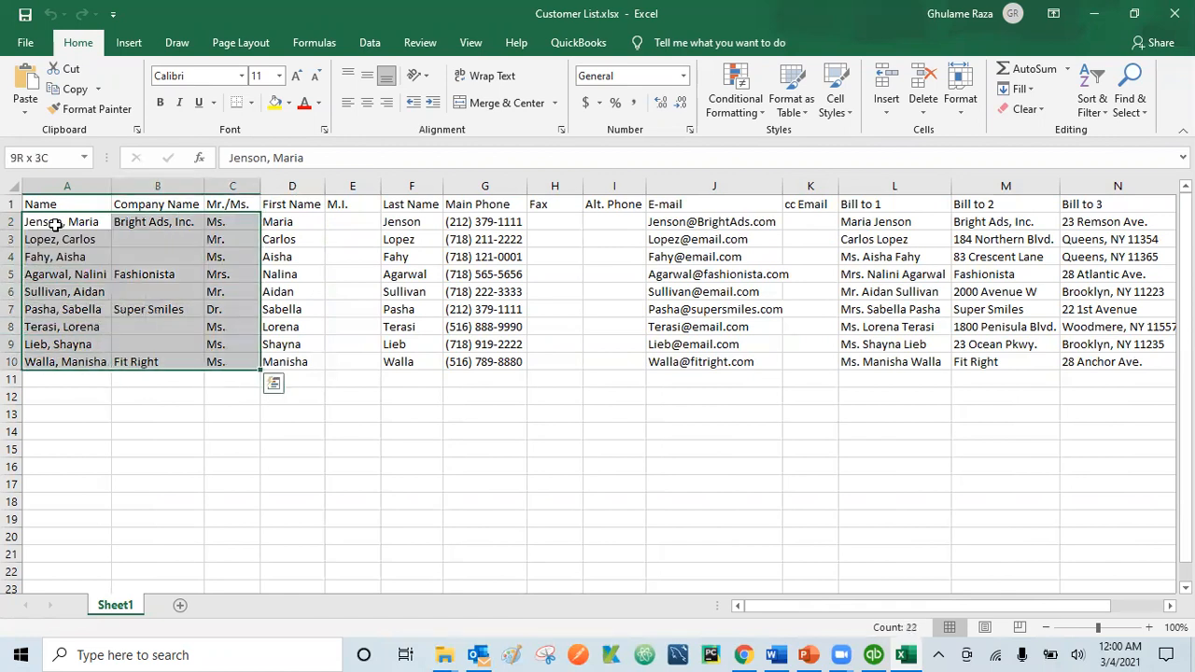
{"action": "key", "text": "shift+Right"}
{"action": "key", "text": "shift+Right"}
{"action": "key", "text": "shift+Right"}
{"action": "key", "text": "shift+Right"}
{"action": "key", "text": "shift+Right"}
{"action": "key", "text": "shift+Right"}
{"action": "key", "text": "shift+Right"}
{"action": "key", "text": "shift+Right"}
{"action": "key", "text": "shift+Right"}
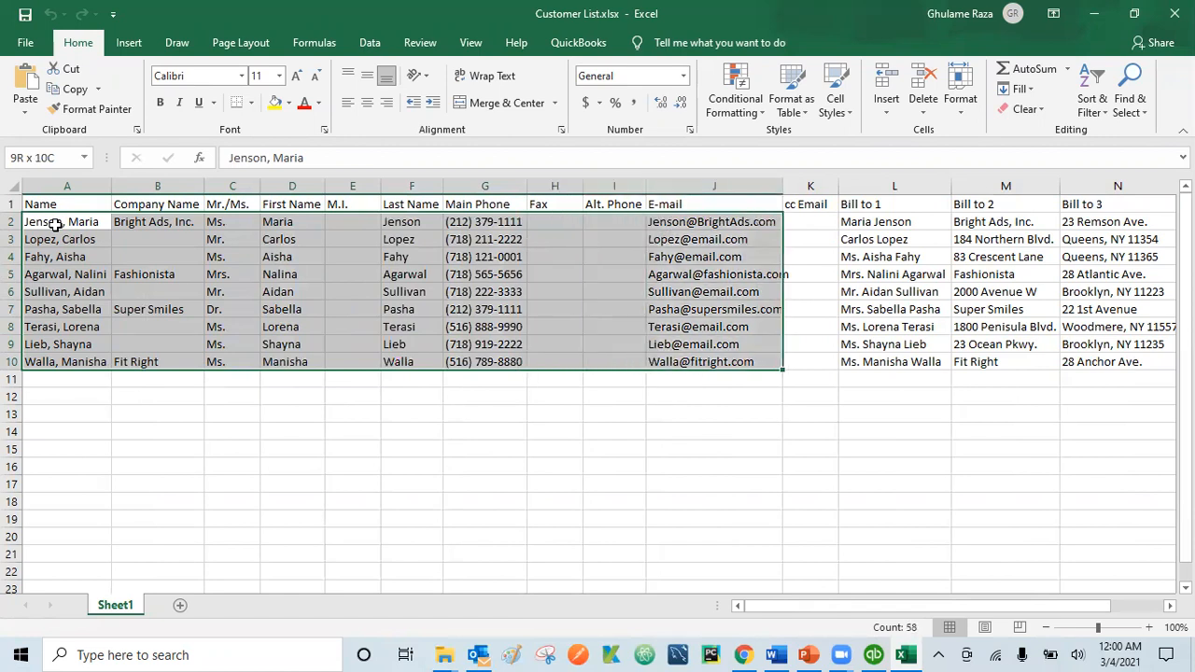
{"action": "scroll", "coordinate": [55, 224], "scroll_direction": "right", "scroll_amount": 1}
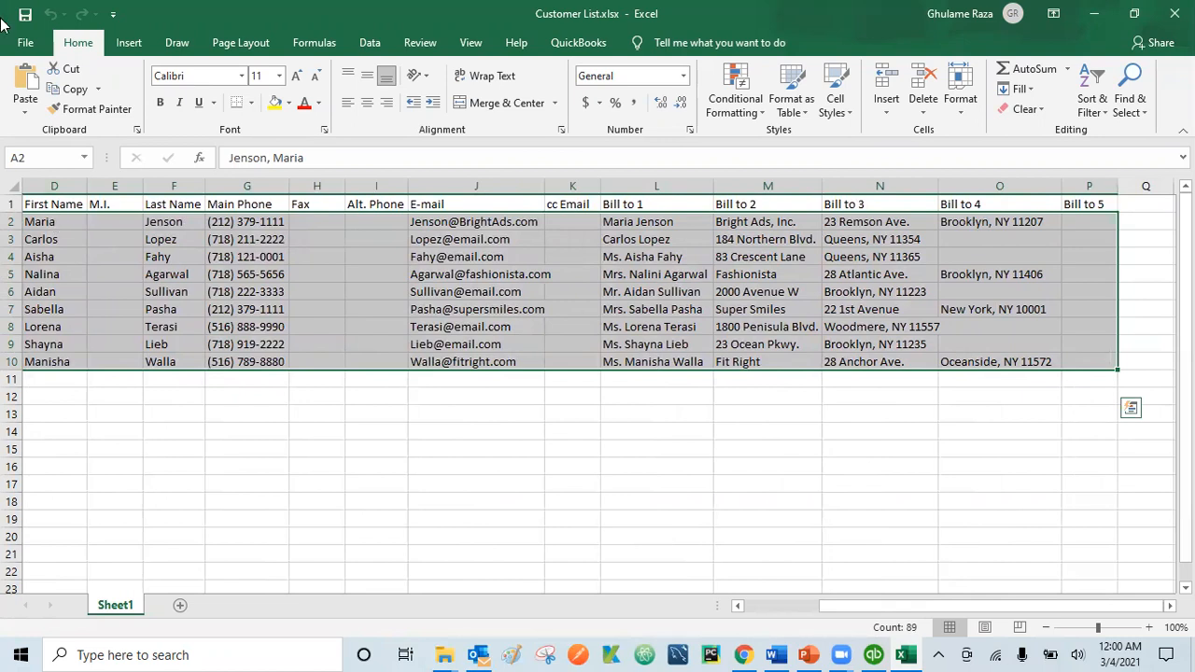
{"action": "left_click", "coordinate": [78, 93]}
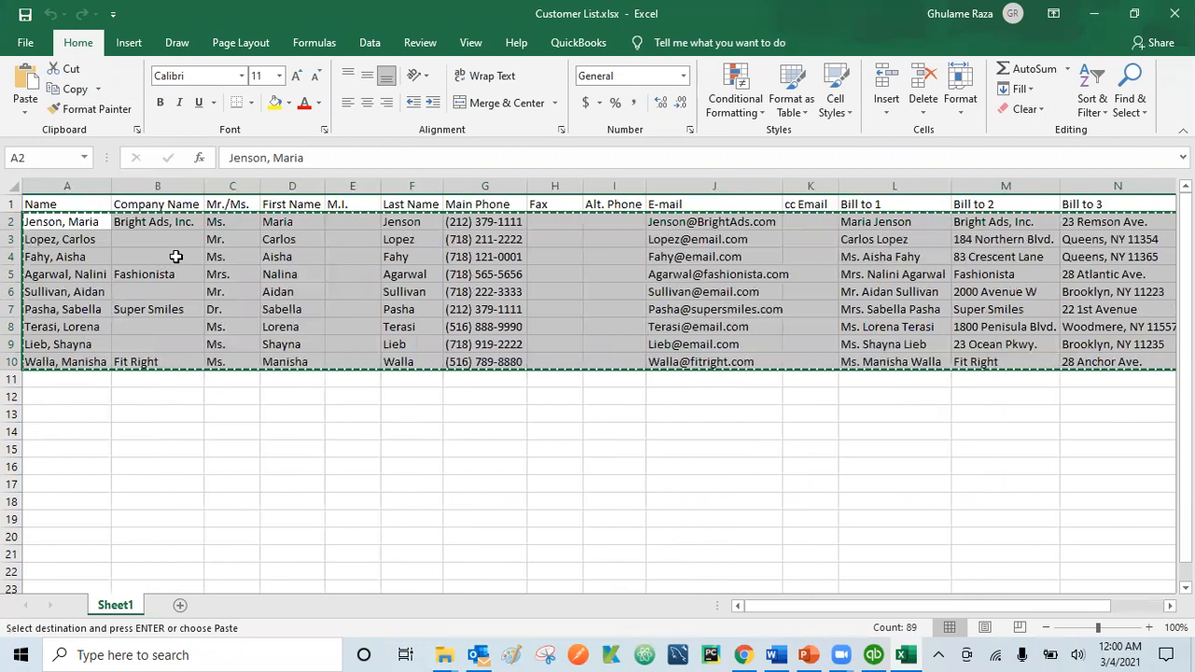
{"action": "right_click", "coordinate": [175, 257]}
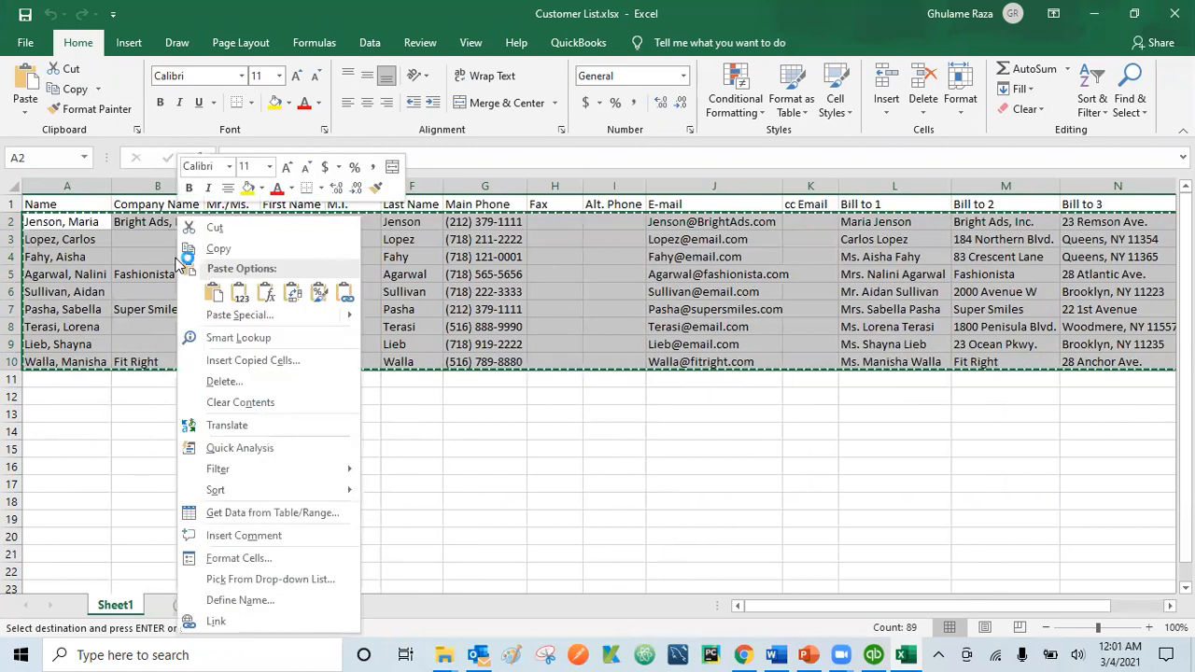
- Switch to QuickBooks and paste the copied customer records into the multiple-entry list, starting at the Name cell of the first empty row
{"action": "left_click", "coordinate": [873, 654]}
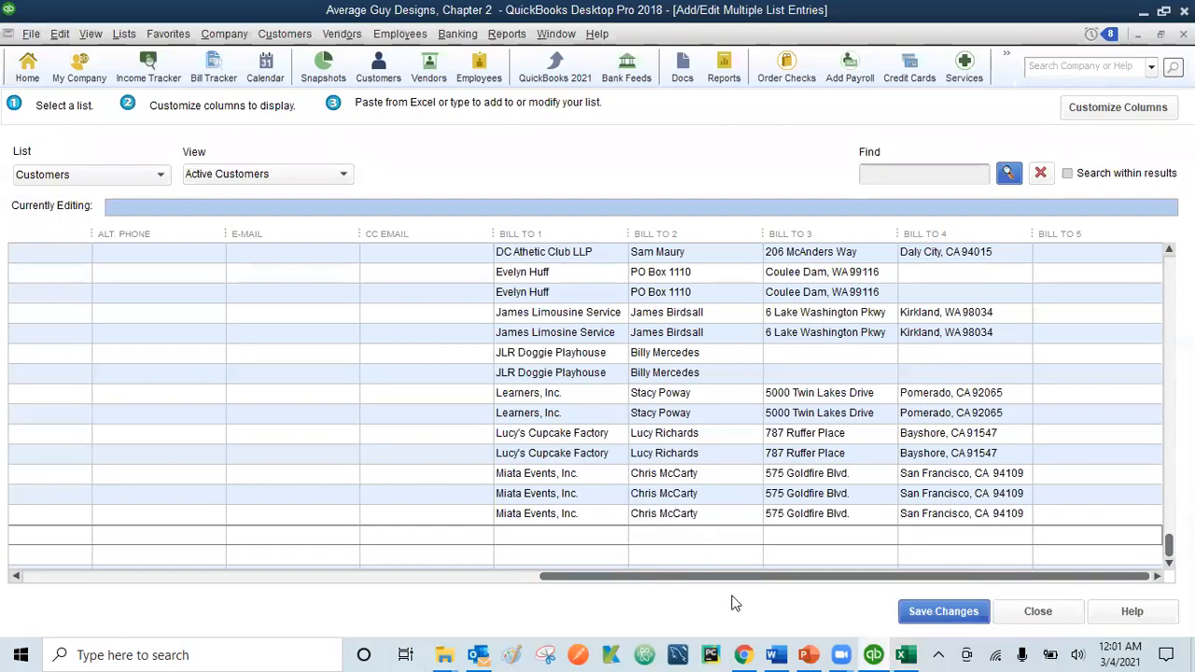
{"action": "left_click", "coordinate": [32, 574]}
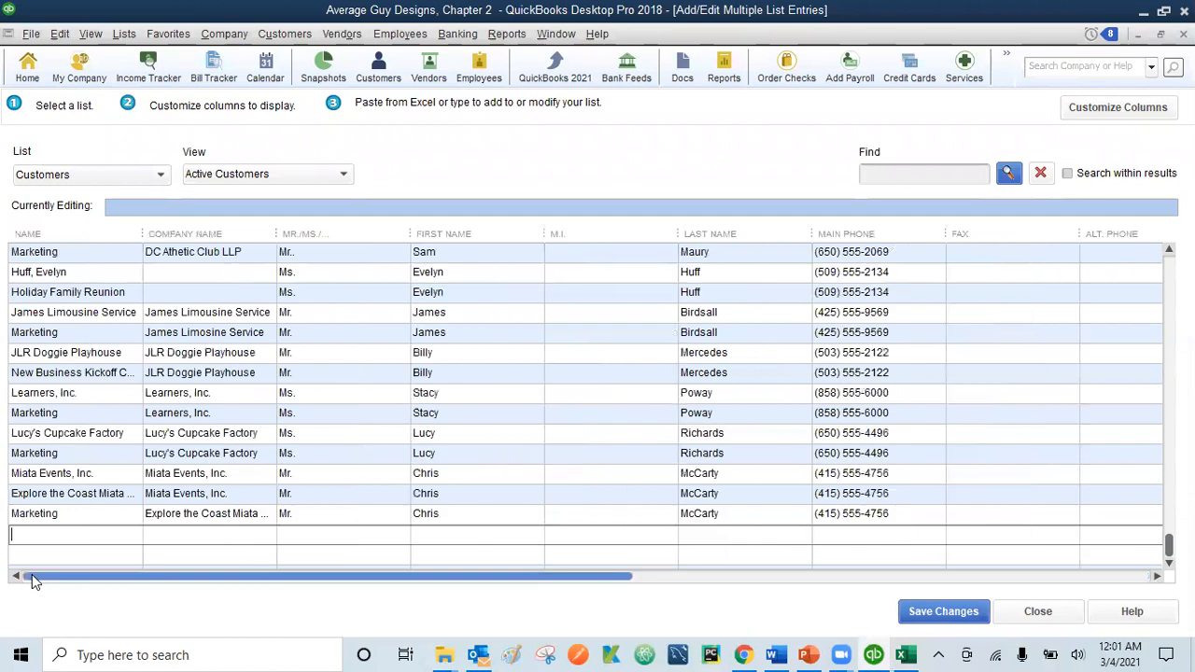
{"action": "left_click", "coordinate": [25, 537]}
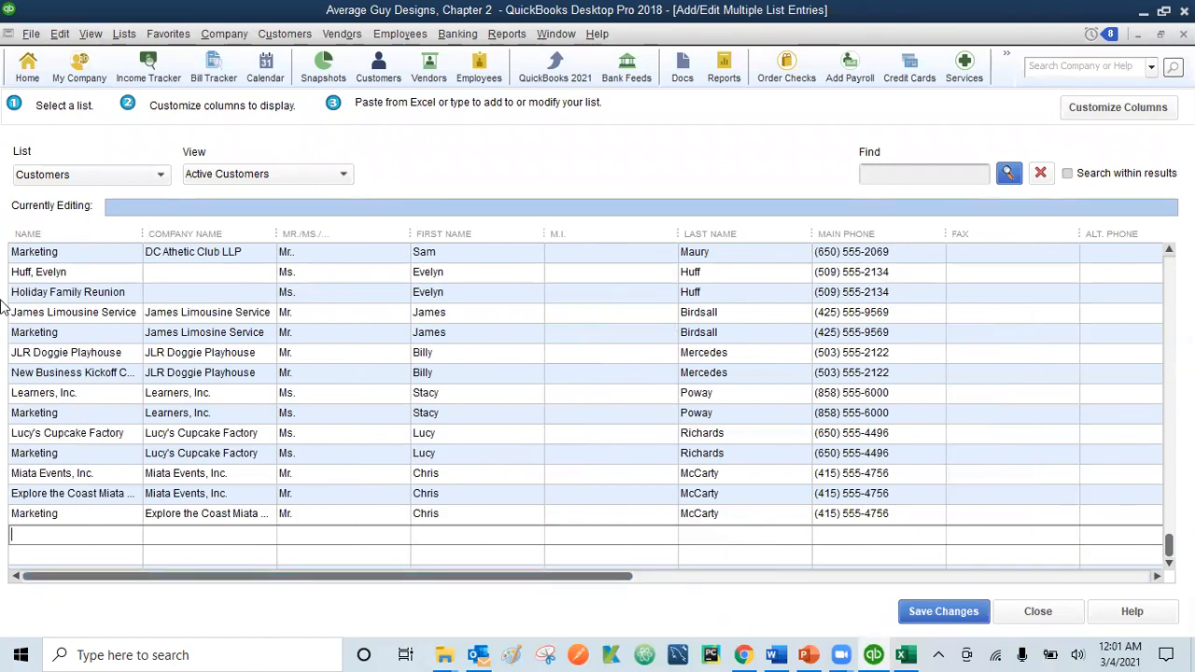
{"action": "right_click", "coordinate": [16, 534]}
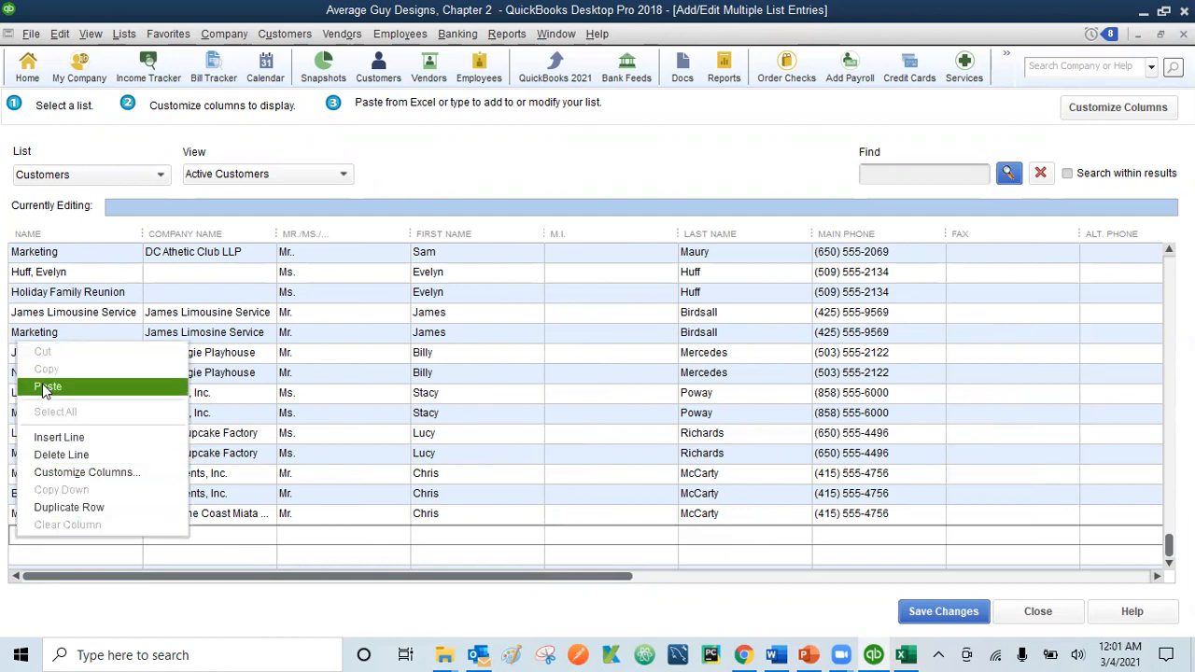
{"action": "left_click", "coordinate": [60, 33]}
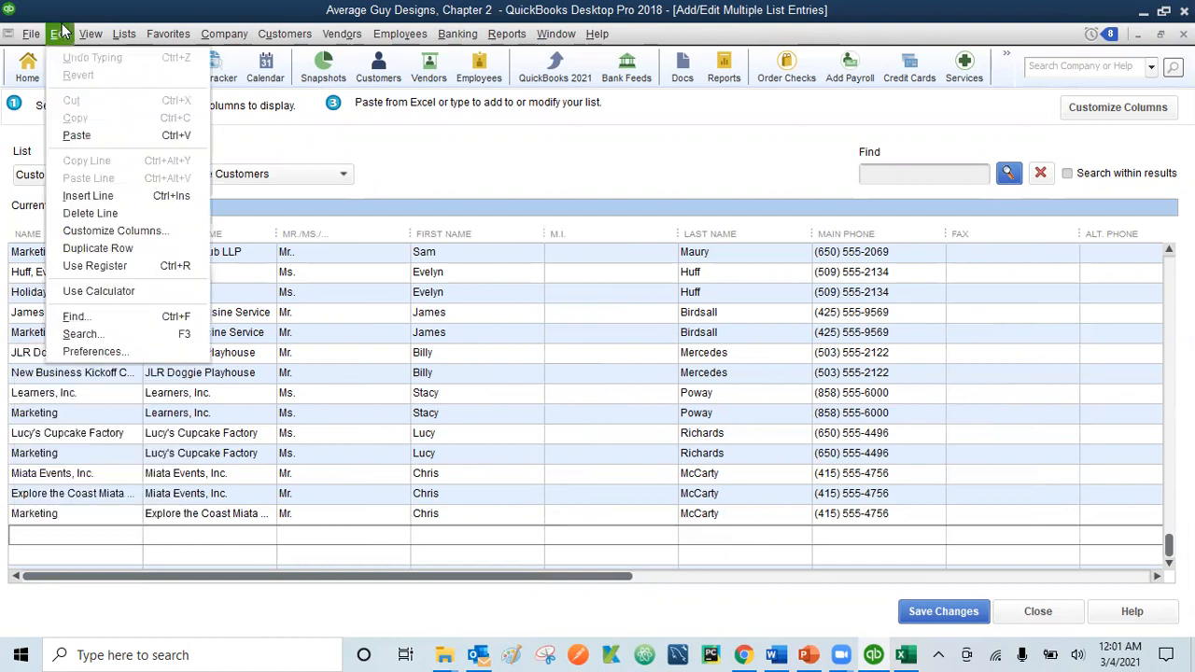
{"action": "left_click", "coordinate": [44, 530]}
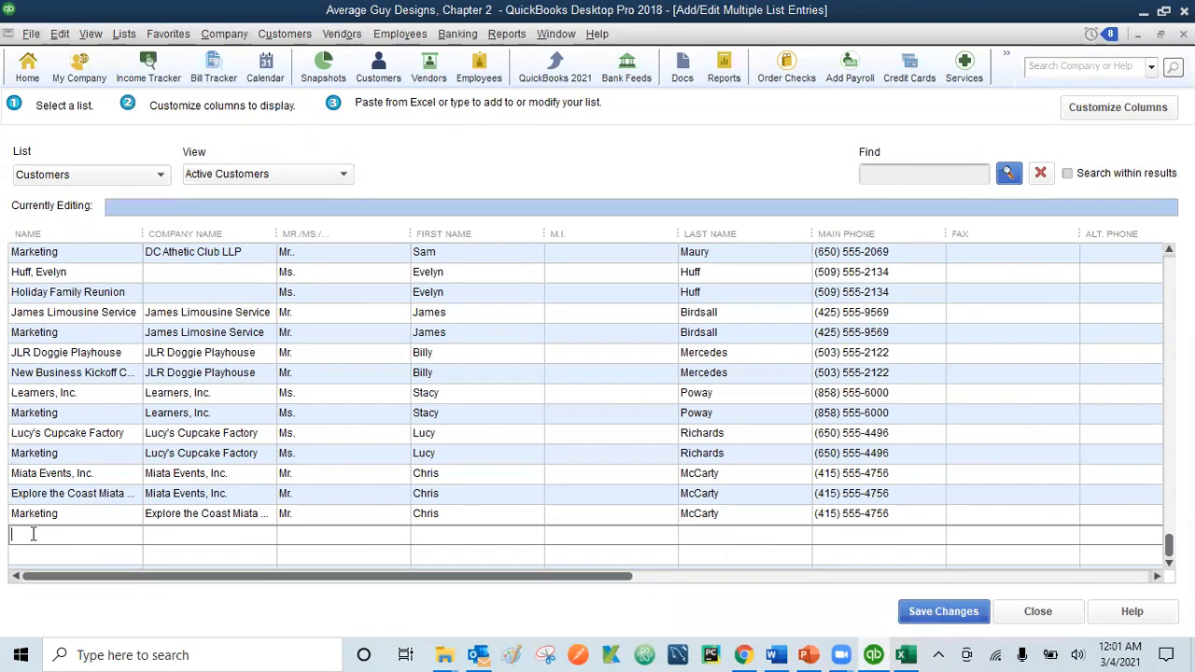
{"action": "left_click", "coordinate": [54, 37]}
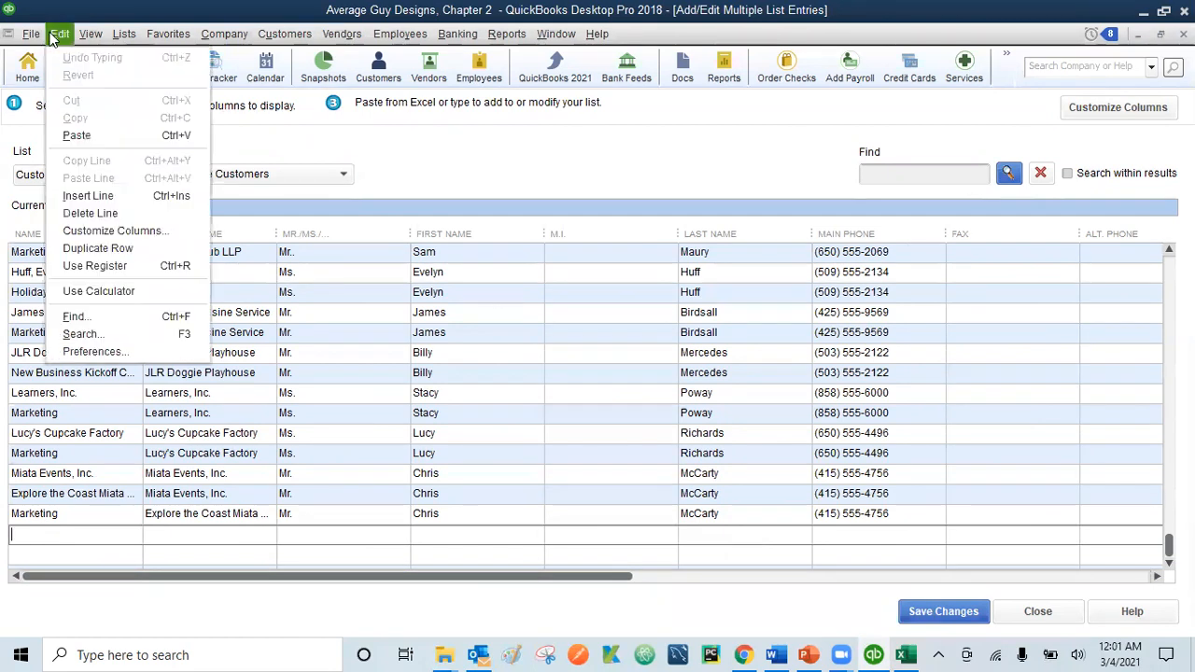
{"action": "left_click", "coordinate": [70, 137]}
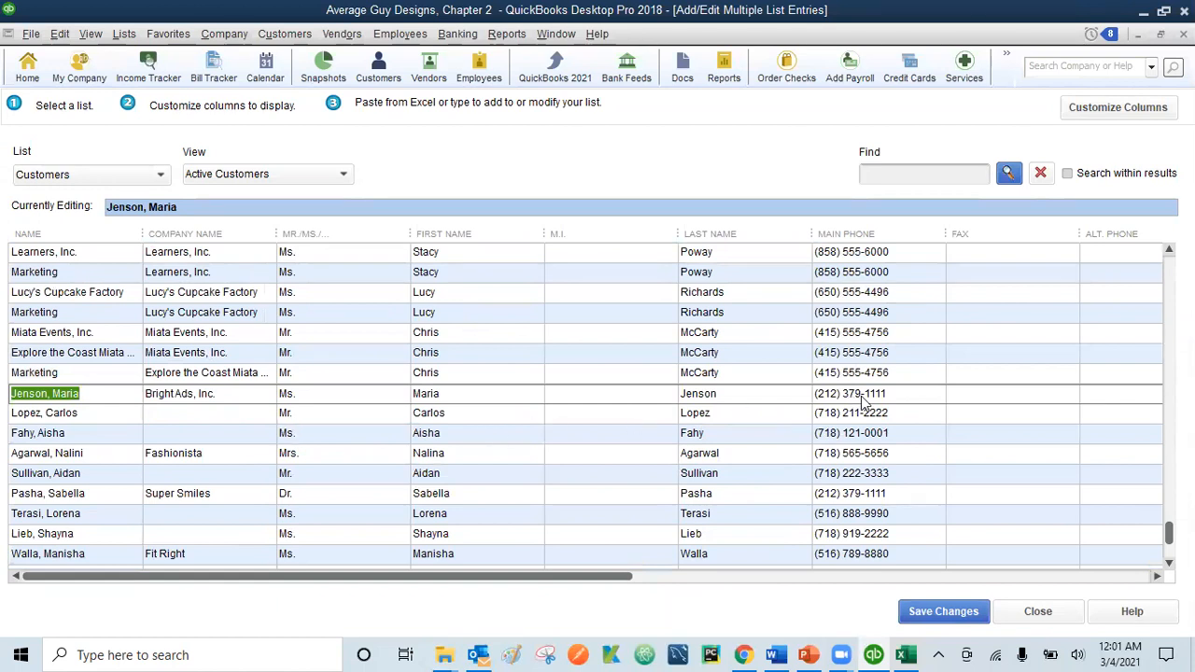
- Review the pasted e-mail and billing columns, save the new customer records, and close the multiple-entry list
{"action": "left_click", "coordinate": [1135, 581]}
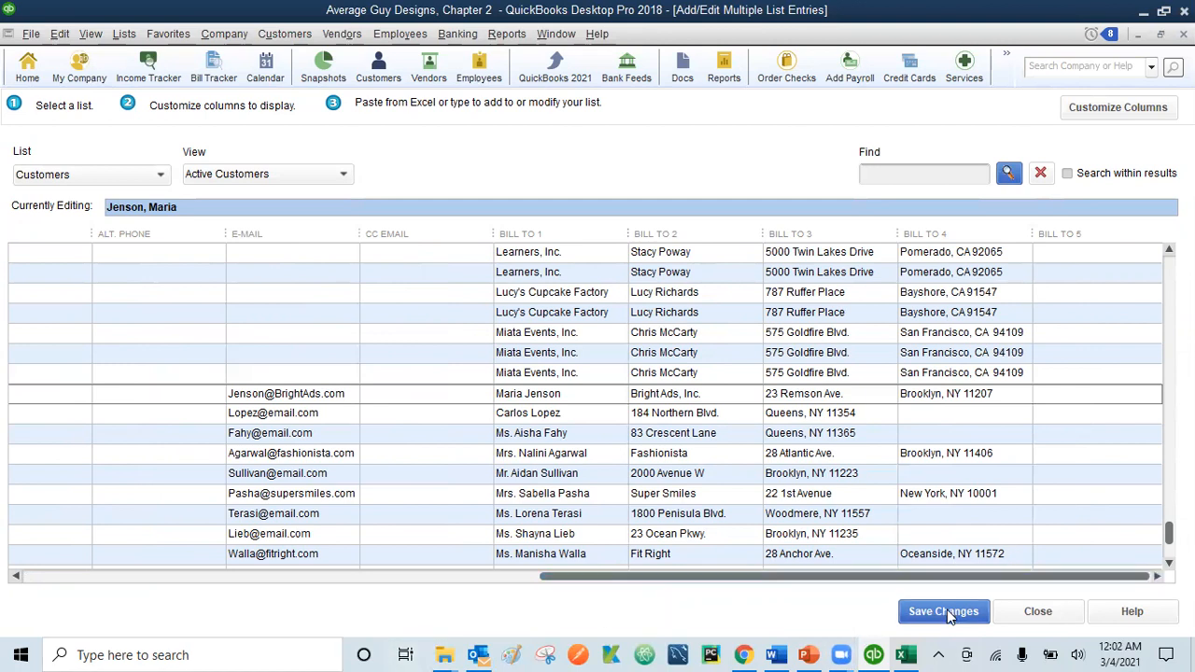
{"action": "left_click", "coordinate": [945, 612]}
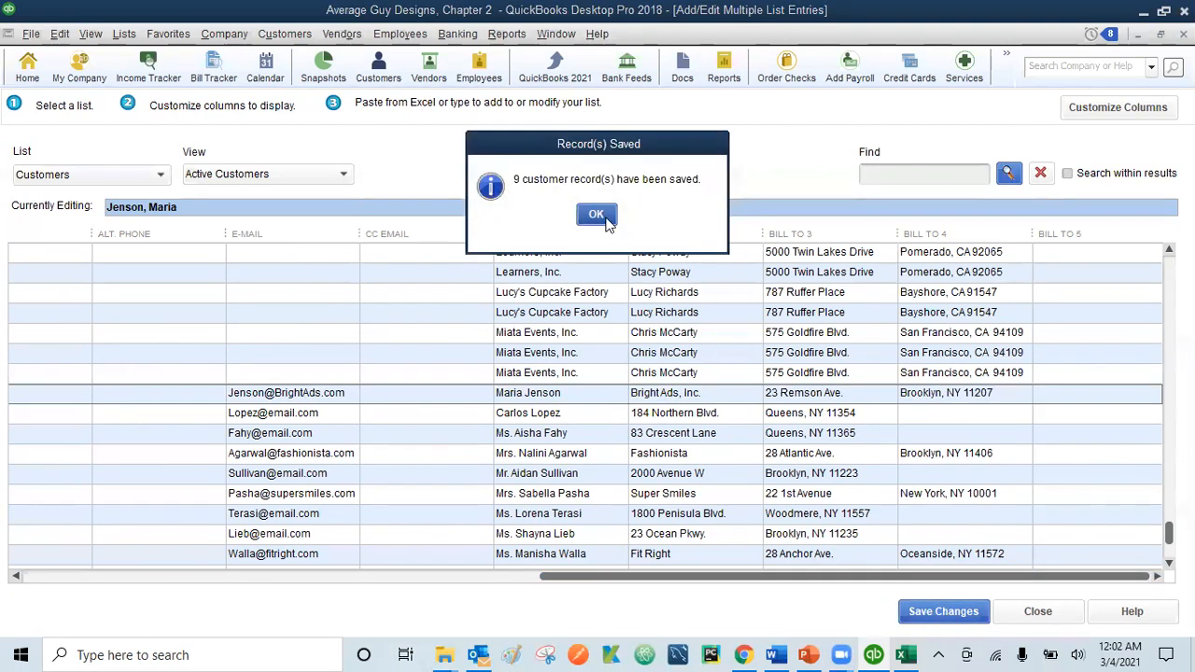
{"action": "left_click", "coordinate": [596, 215]}
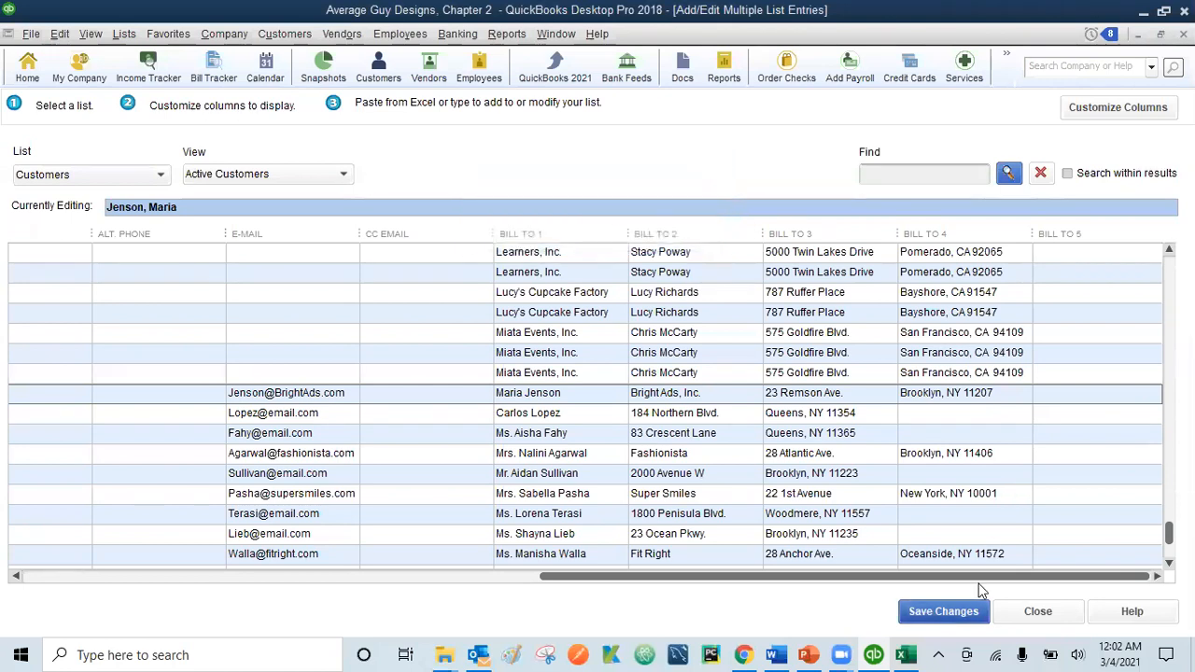
{"action": "left_click", "coordinate": [1036, 612]}
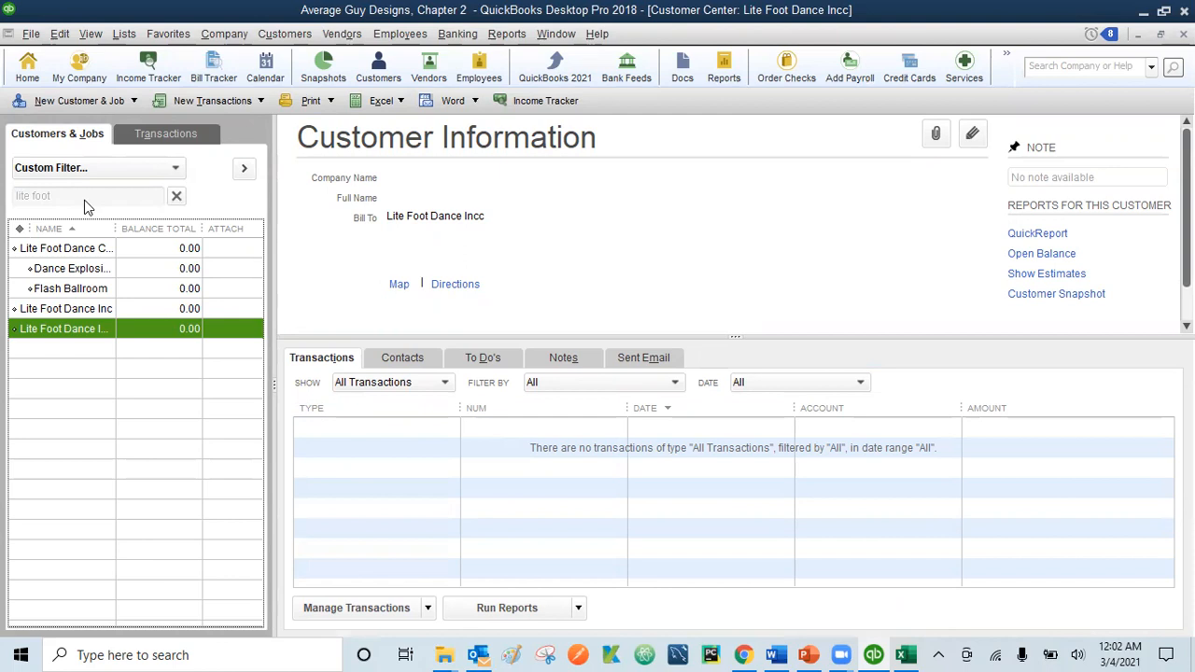
- Clear the customer search to list all active customers, and review the available commands for adding customers and jobs
{"action": "left_click", "coordinate": [176, 196]}
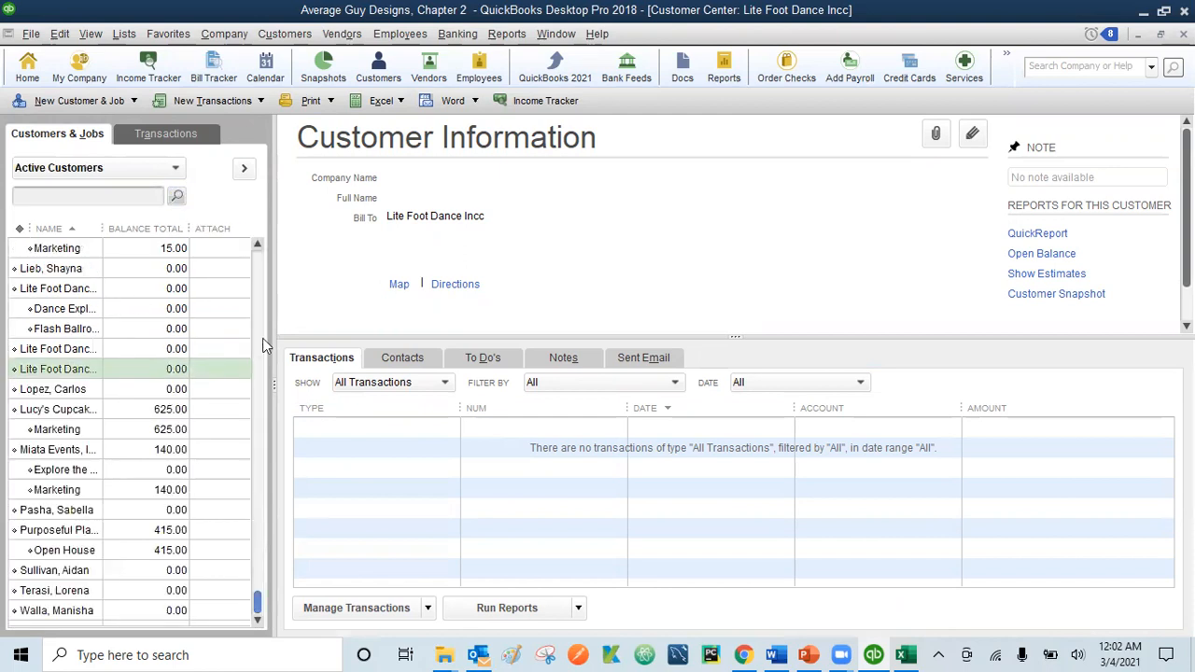
{"action": "left_click", "coordinate": [62, 34]}
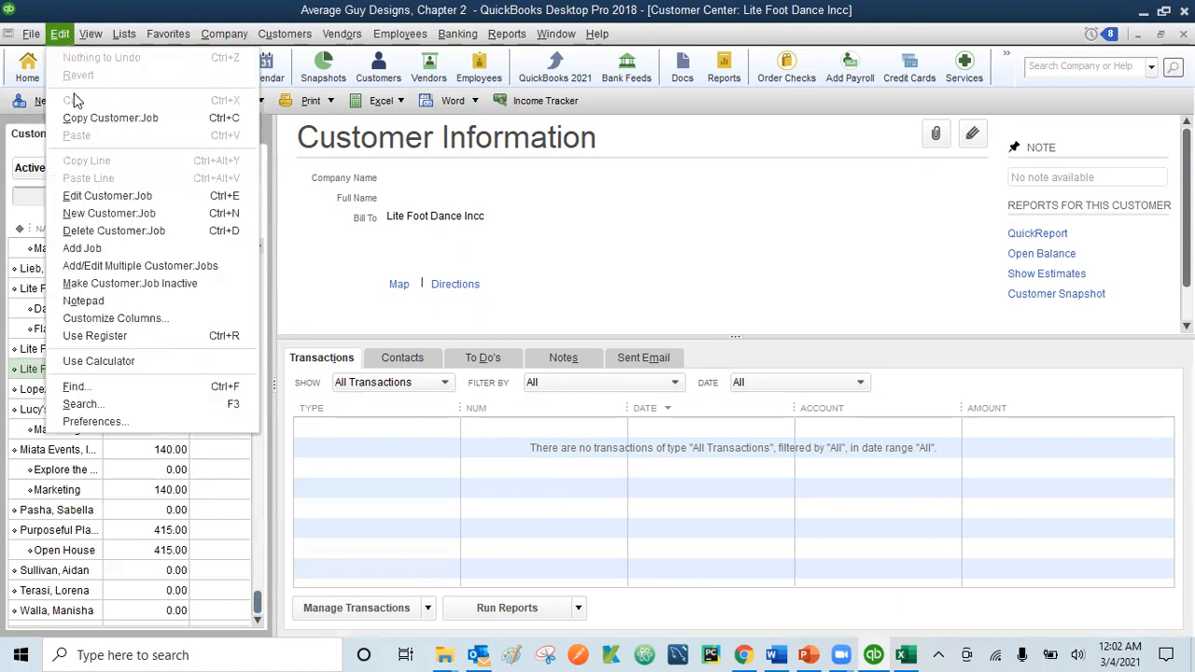
{"action": "left_click", "coordinate": [102, 7]}
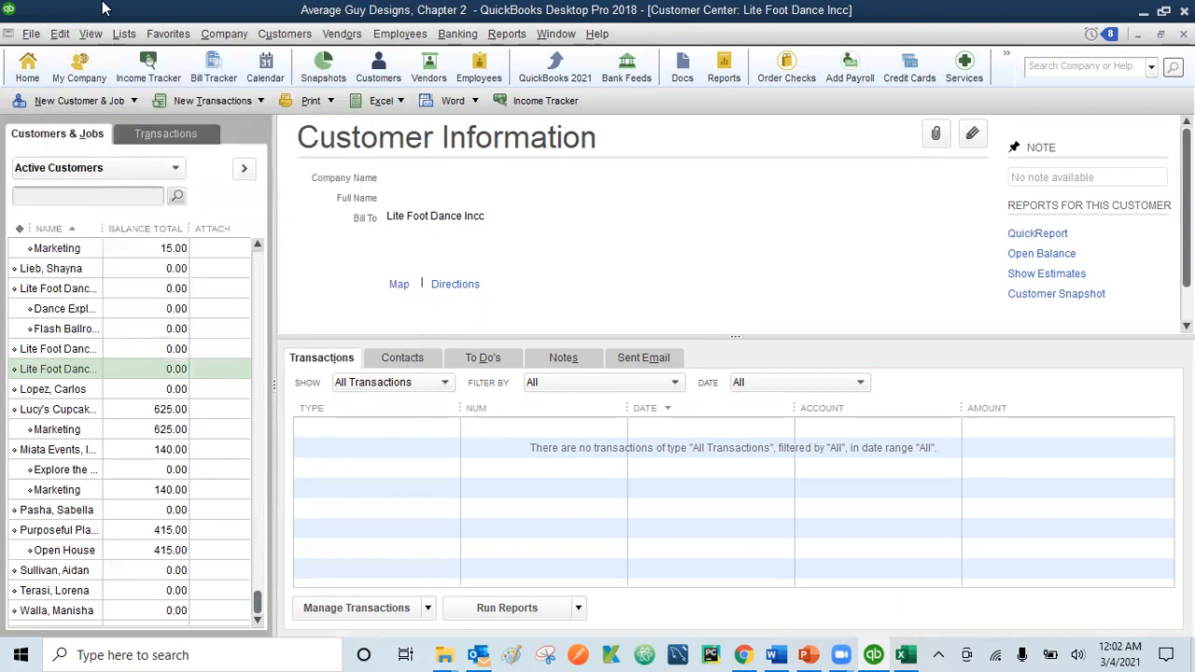
{"action": "right_click", "coordinate": [81, 271]}
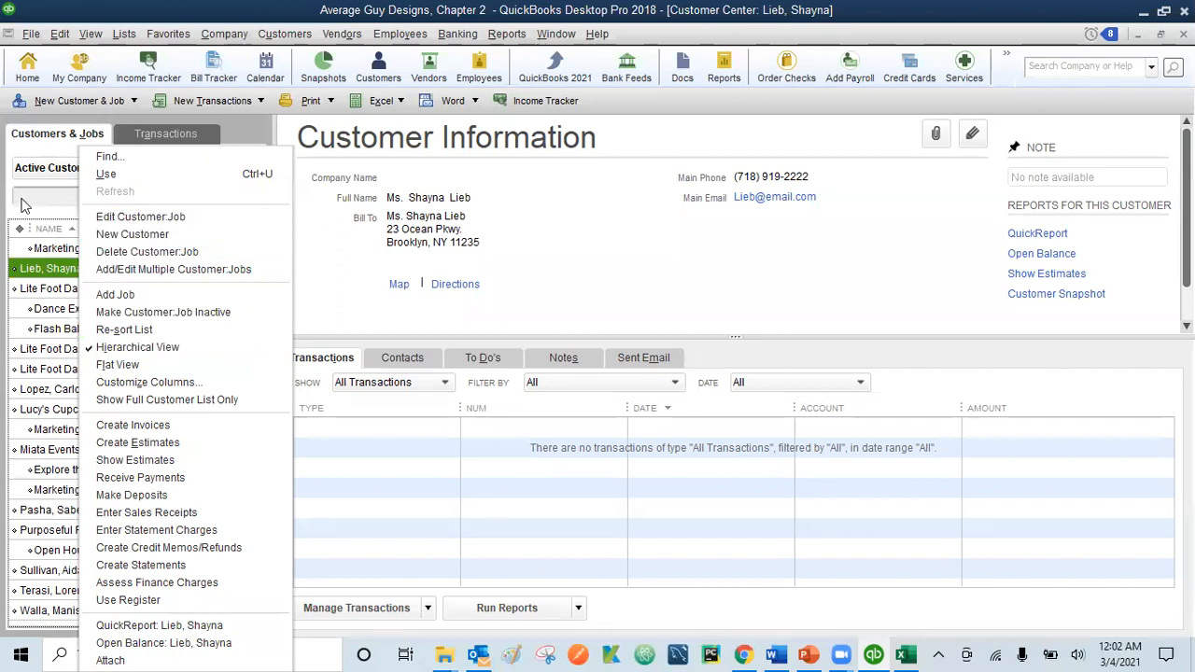
{"action": "left_click", "coordinate": [134, 102]}
{"action": "left_click", "coordinate": [133, 102]}
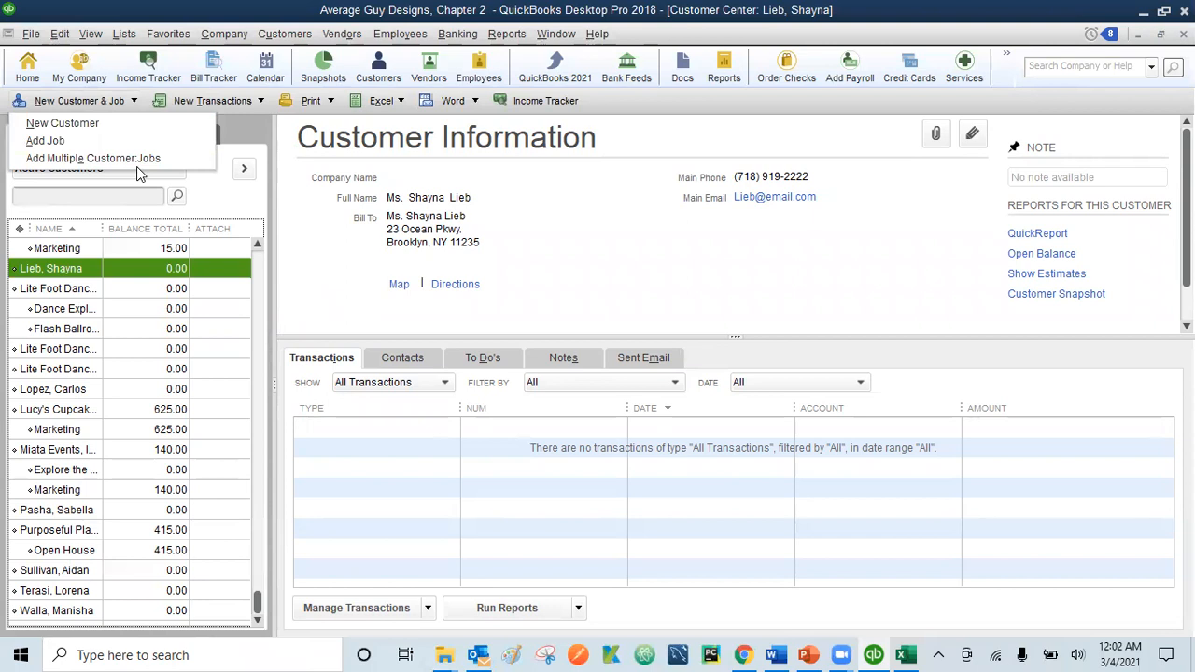
{"action": "left_click", "coordinate": [247, 132]}
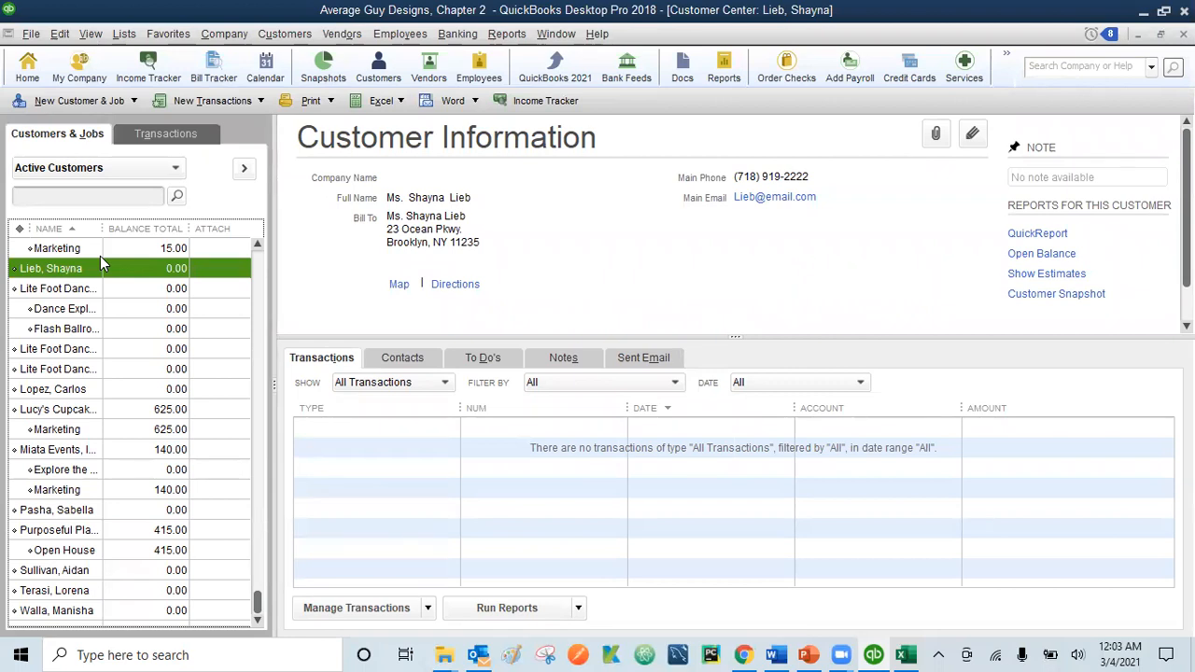
- Select the DC Athetic Club LLP customer, review its editing commands, and open its record briefly without changing it
{"action": "left_click", "coordinate": [259, 265]}
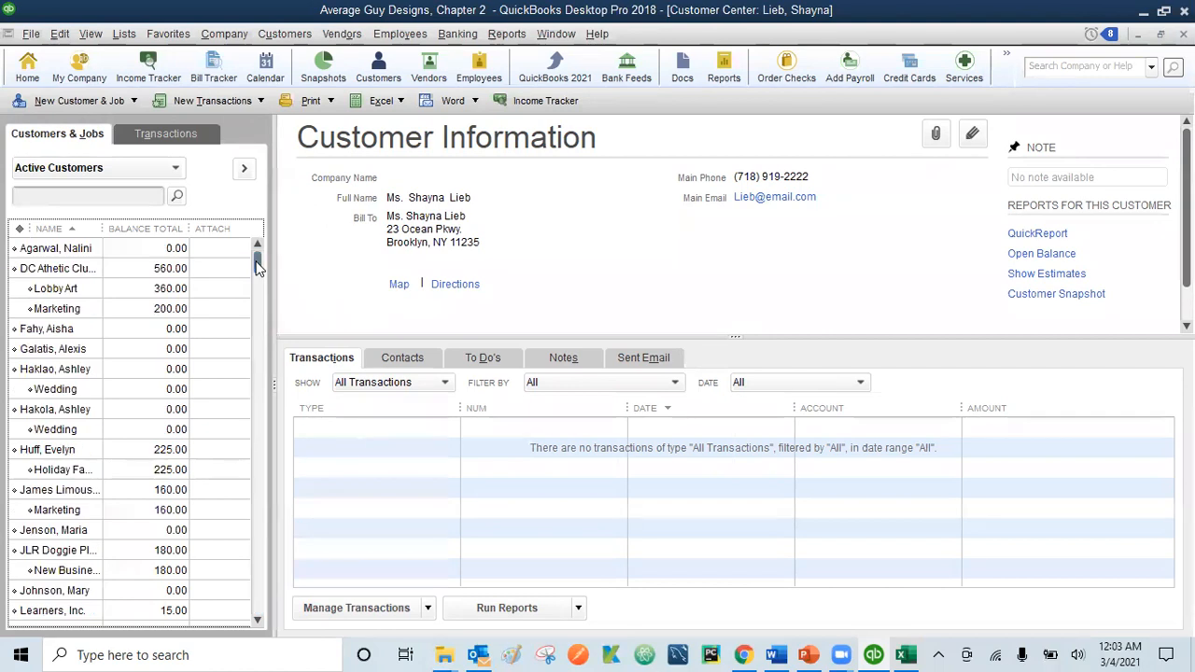
{"action": "left_click", "coordinate": [61, 268]}
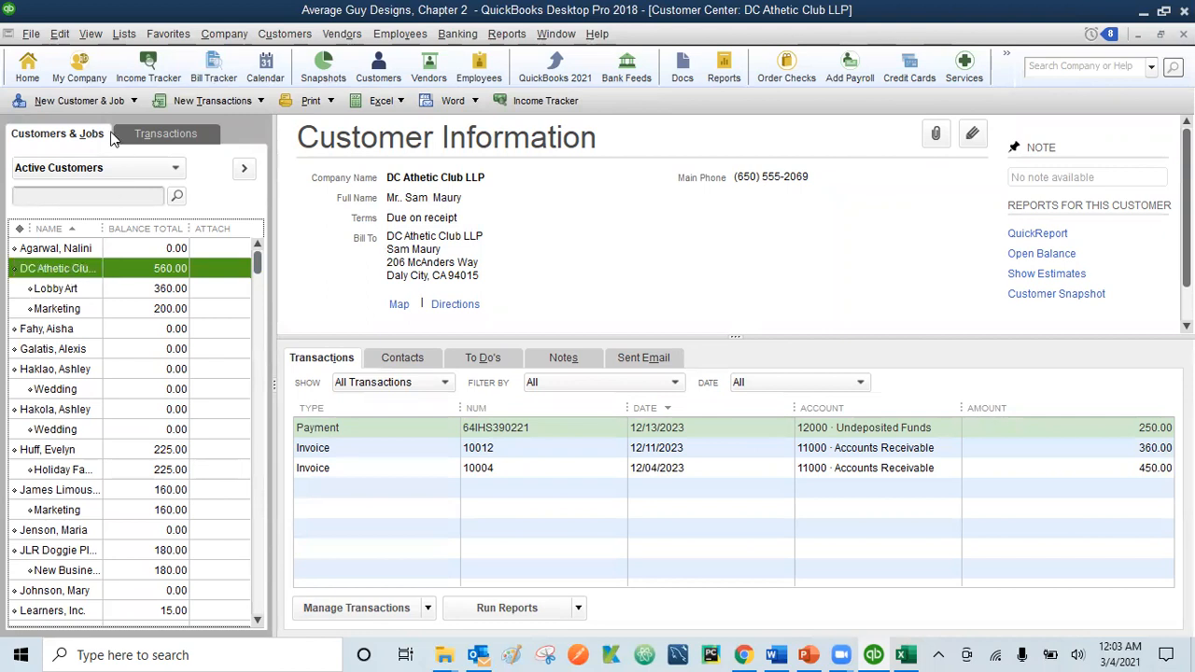
{"action": "left_click", "coordinate": [60, 33]}
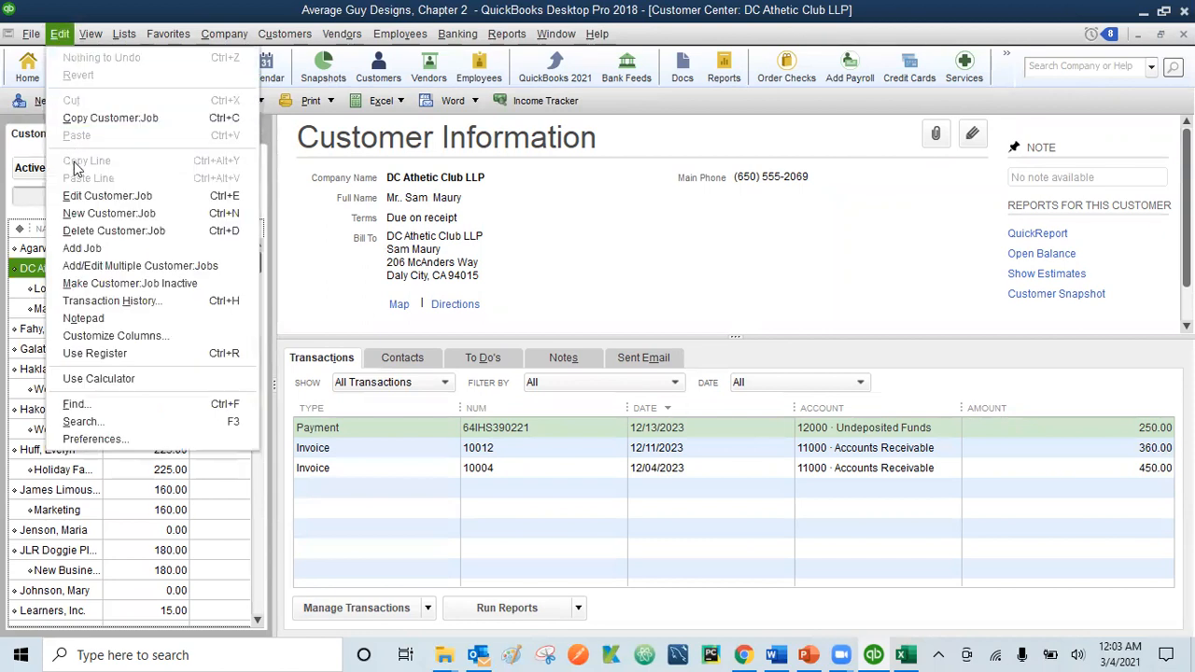
{"action": "left_click", "coordinate": [34, 272]}
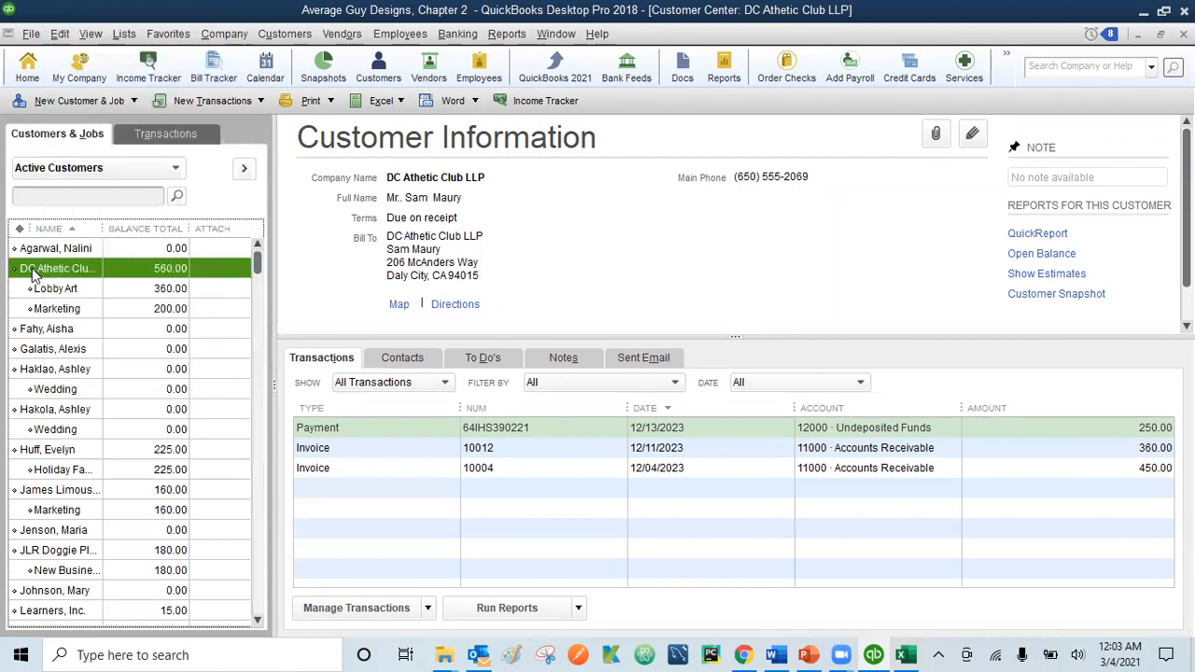
{"action": "right_click", "coordinate": [32, 271]}
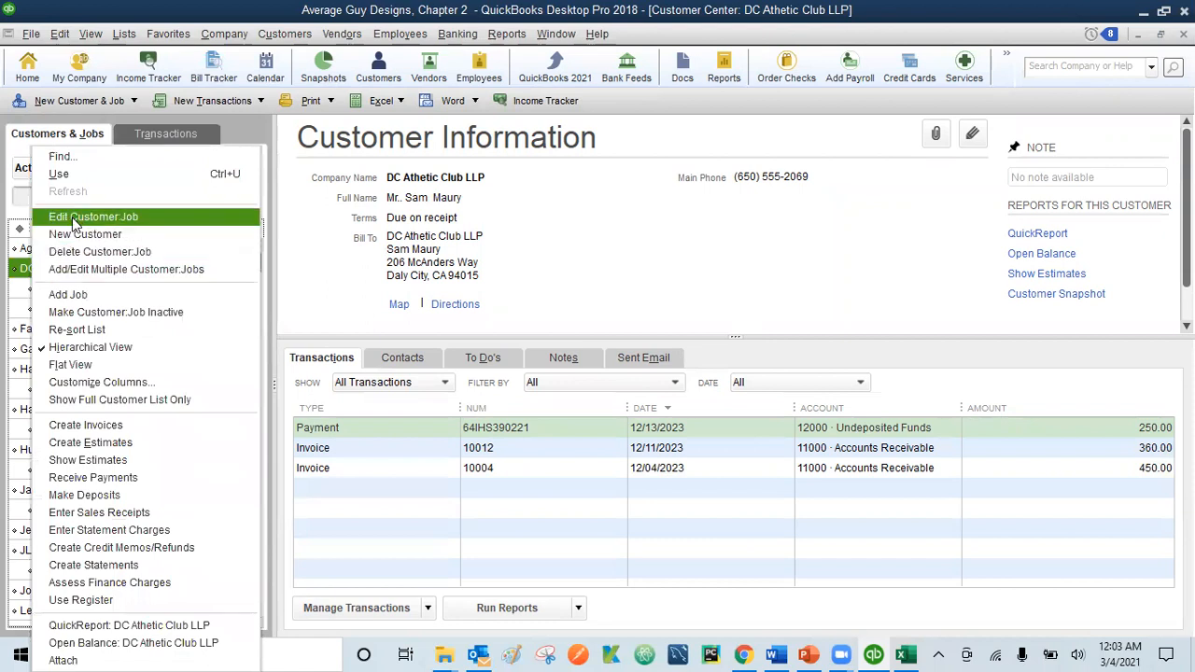
{"action": "left_click", "coordinate": [22, 273]}
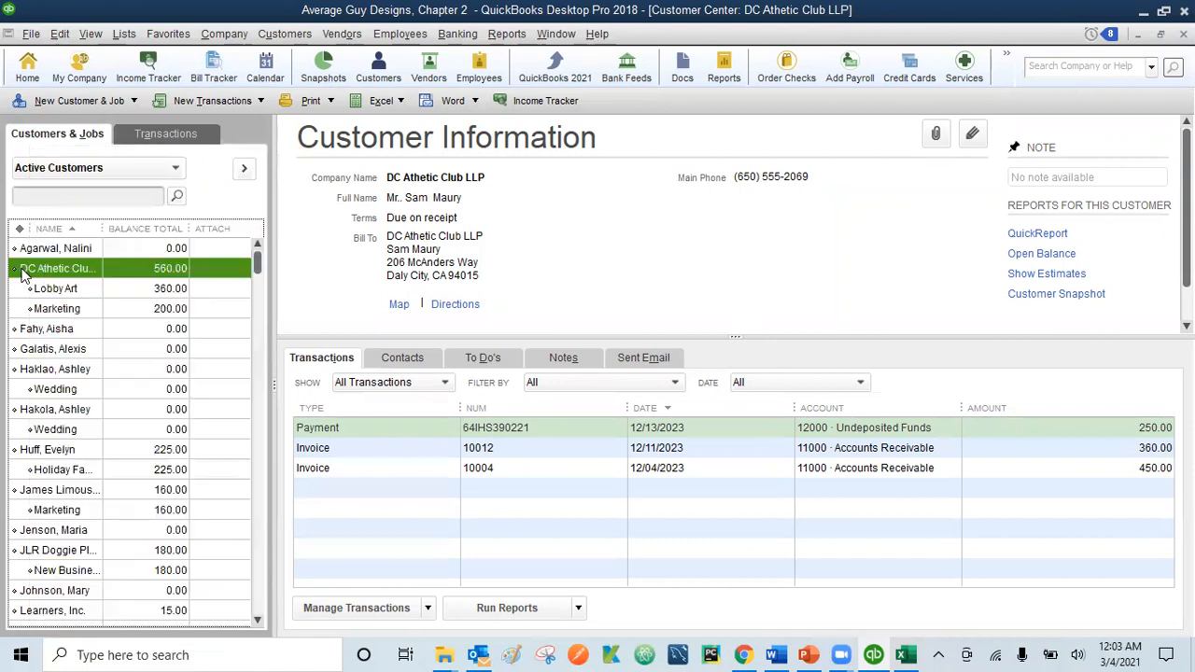
{"action": "double_click", "coordinate": [86, 268]}
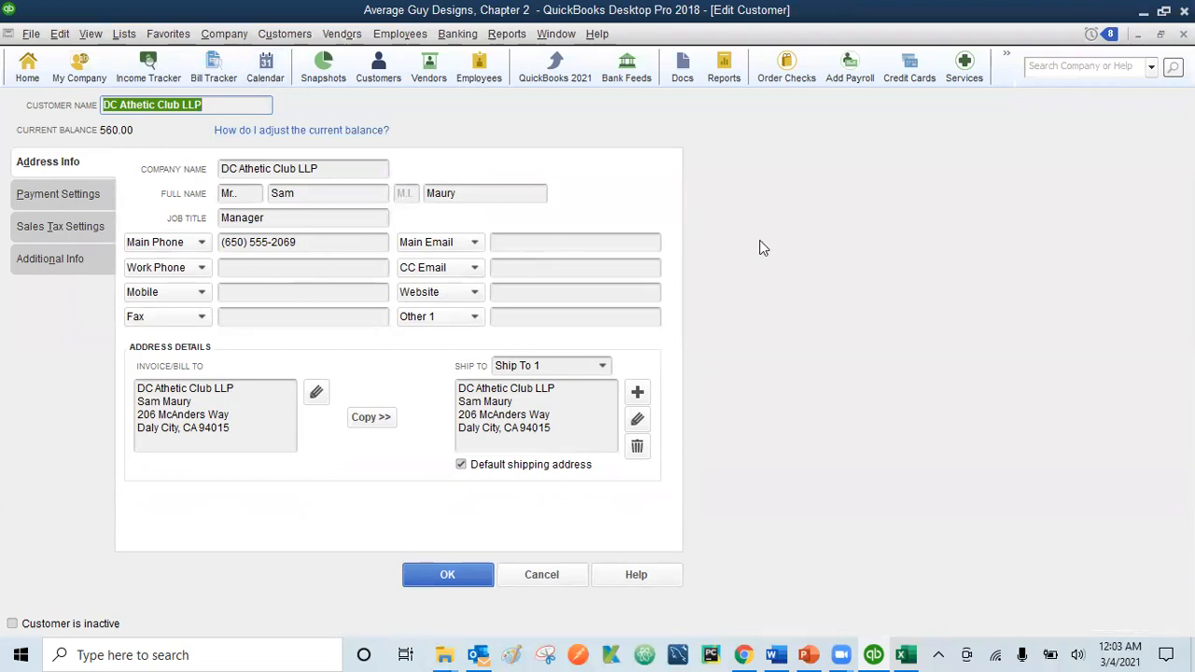
{"action": "key", "text": "Return"}
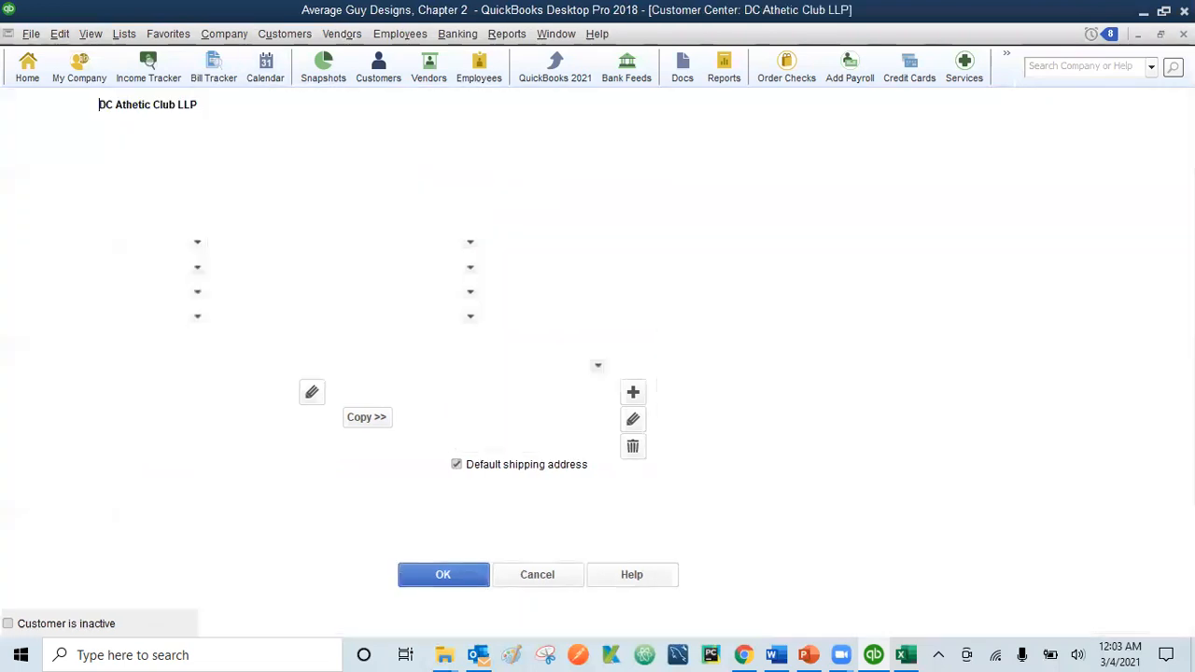
- Open the DC Athetic Club LLP customer for editing and correct its customer name to DC Athletic Club LLC
{"action": "left_click", "coordinate": [59, 34]}
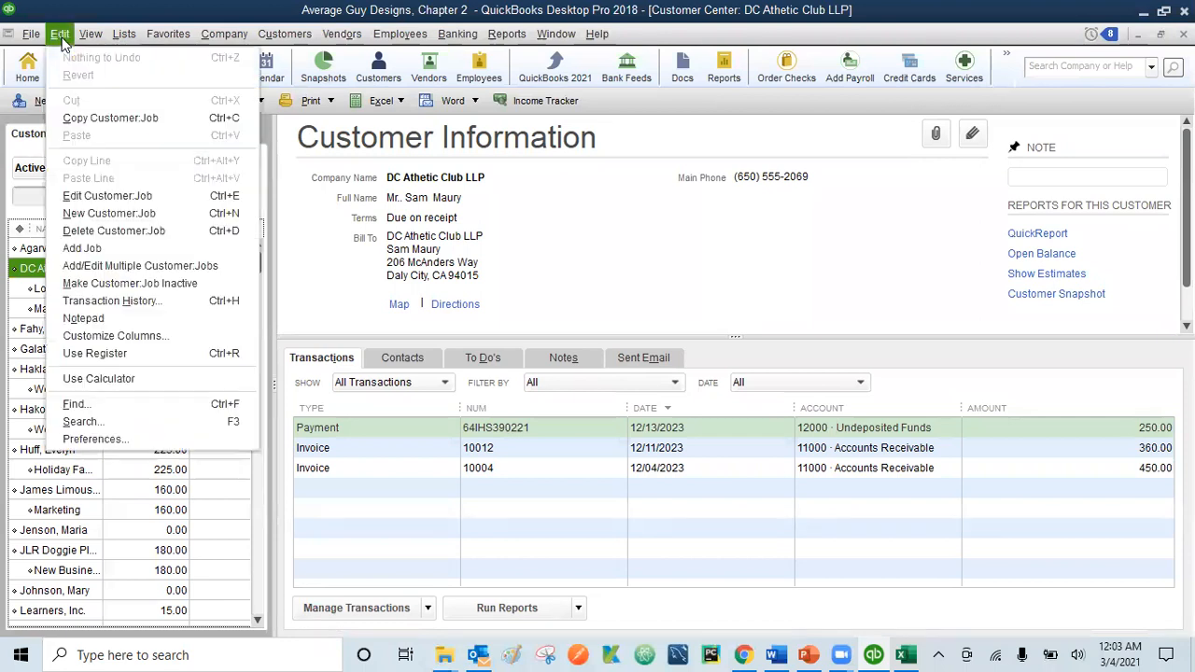
{"action": "left_click", "coordinate": [80, 196]}
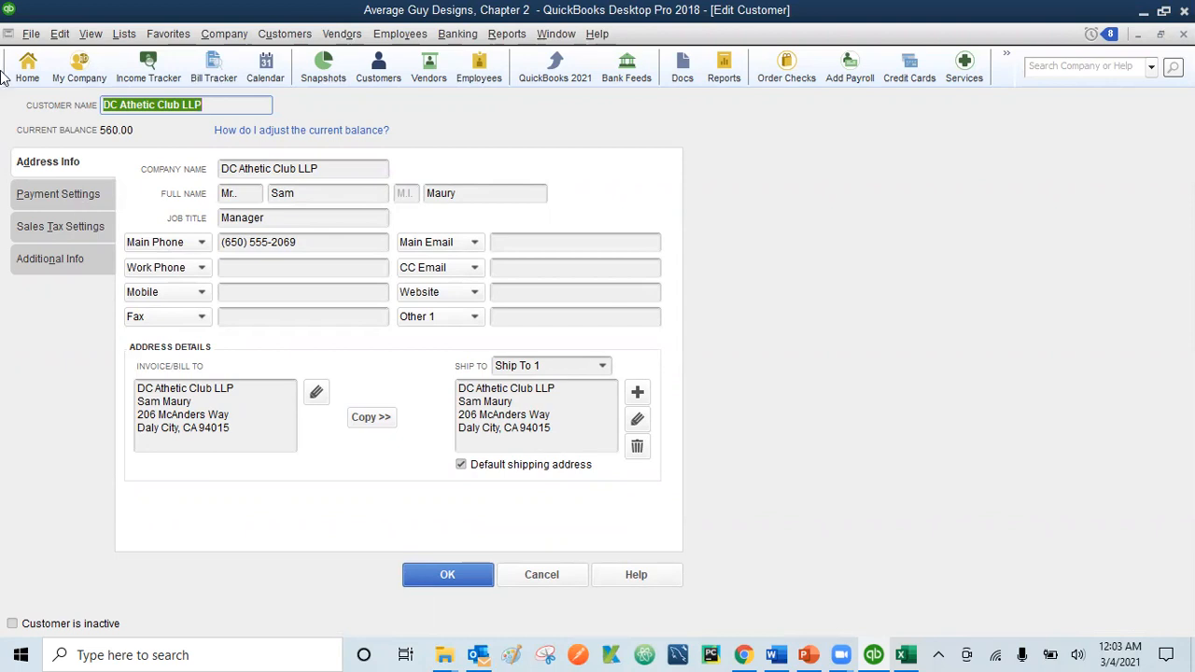
{"action": "left_click", "coordinate": [138, 104]}
{"action": "type", "text": "l"}
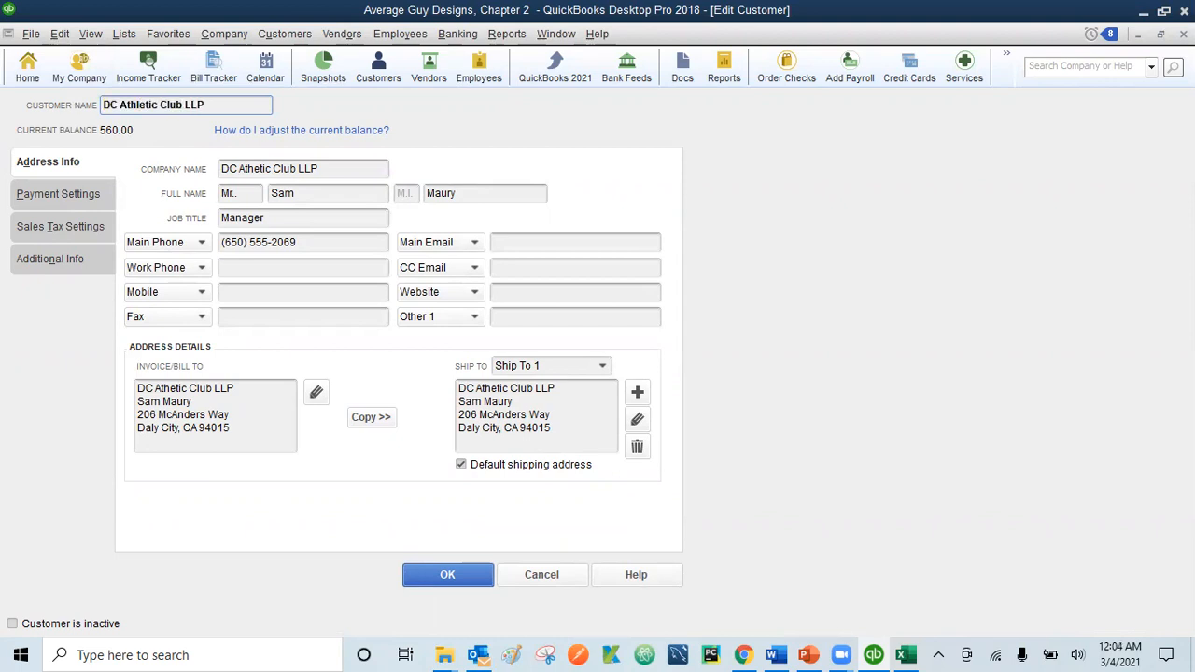
{"action": "key", "text": "Right"}
{"action": "key", "text": "Right"}
{"action": "key", "text": "Right"}
{"action": "key", "text": "Right"}
{"action": "key", "text": "Right"}
{"action": "key", "text": "Right"}
{"action": "key", "text": "Right"}
{"action": "key", "text": "Right"}
{"action": "key", "text": "Right"}
{"action": "key", "text": "Right"}
{"action": "key", "text": "Right"}
{"action": "key", "text": "Right"}
{"action": "key", "text": "Right"}
{"action": "key", "text": "BackSpace"}
{"action": "type", "text": "C"}
- Copy the corrected customer name and replace the company name with it, DC Athletic Club LLC
{"action": "left_click_drag", "start_coordinate": [211, 105], "coordinate": [161, 110]}
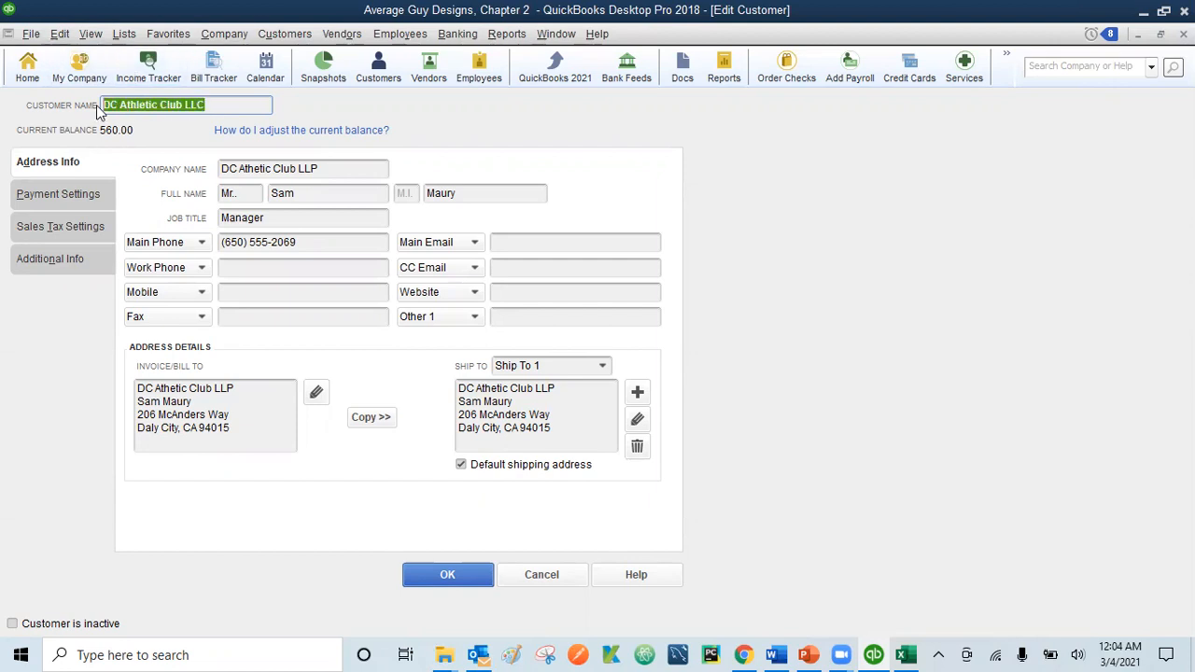
{"action": "left_click", "coordinate": [60, 33]}
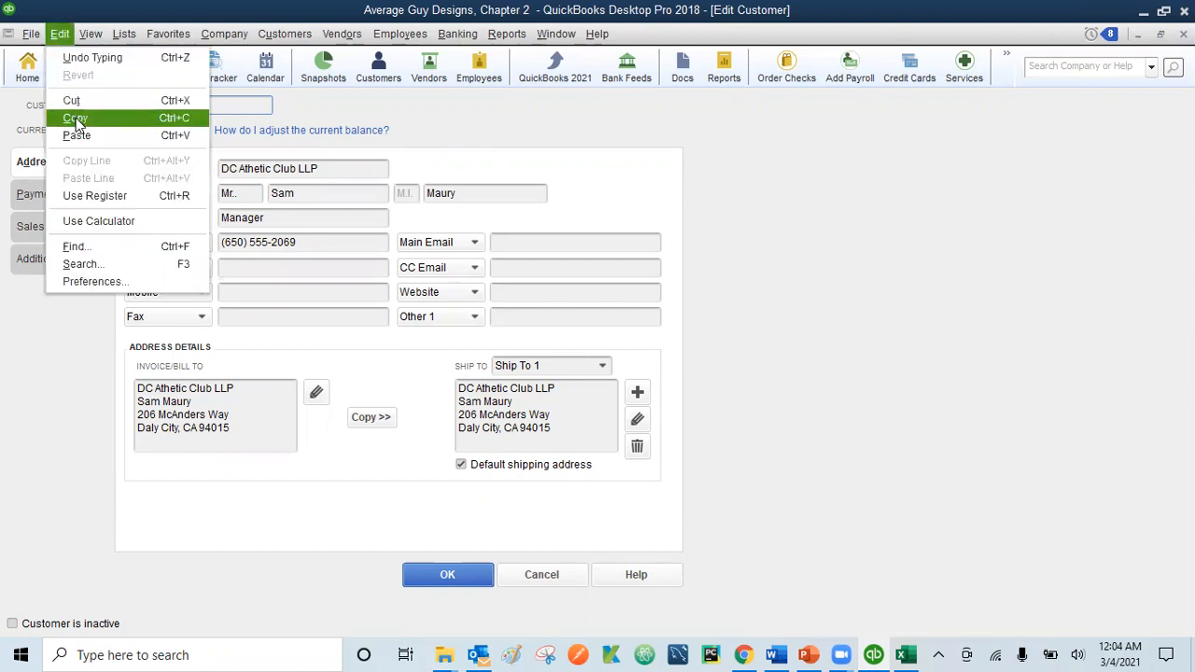
{"action": "left_click", "coordinate": [74, 118]}
{"action": "left_click_drag", "start_coordinate": [341, 168], "coordinate": [161, 180]}
{"action": "type", "text": "DC Athletic Club LLC"}
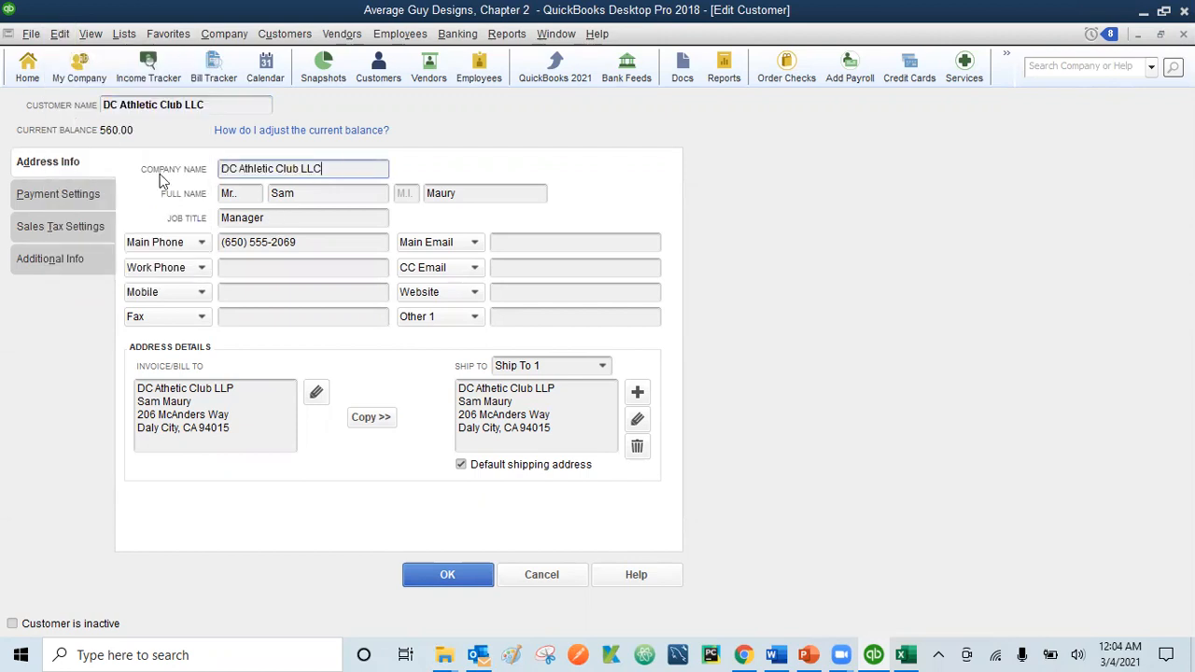
- Replace the company line in the bill-to and ship-to addresses with DC Athletic Club LLC and save the customer
{"action": "left_click_drag", "start_coordinate": [241, 387], "coordinate": [81, 393]}
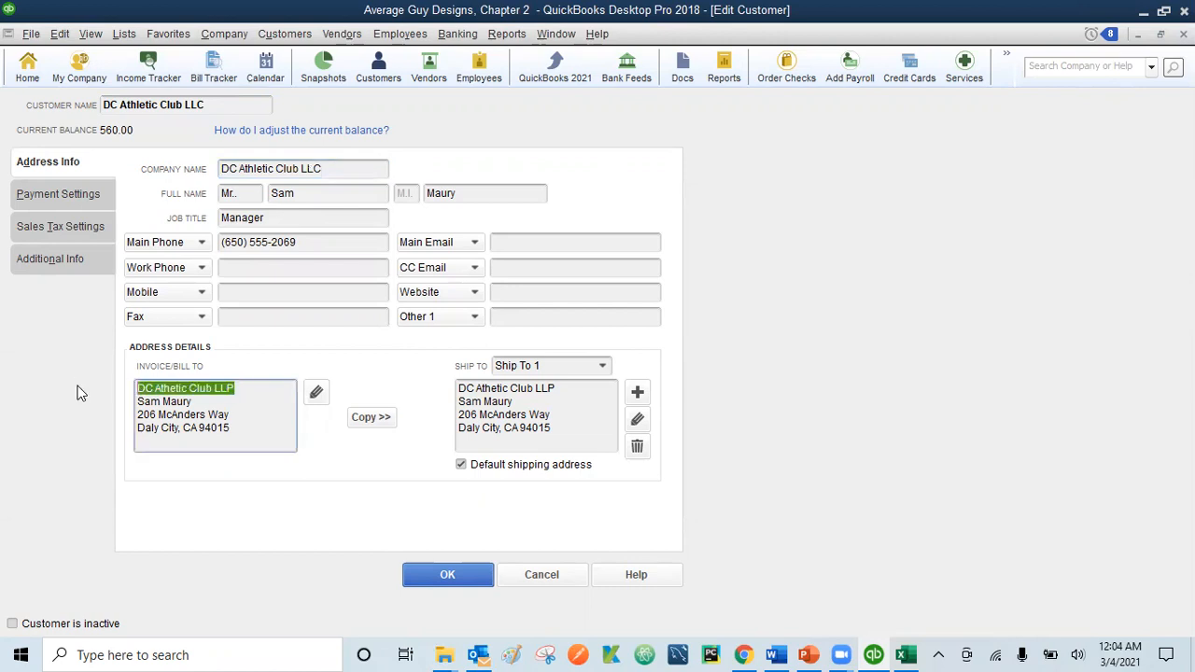
{"action": "type", "text": "DC Athletic Club LLC"}
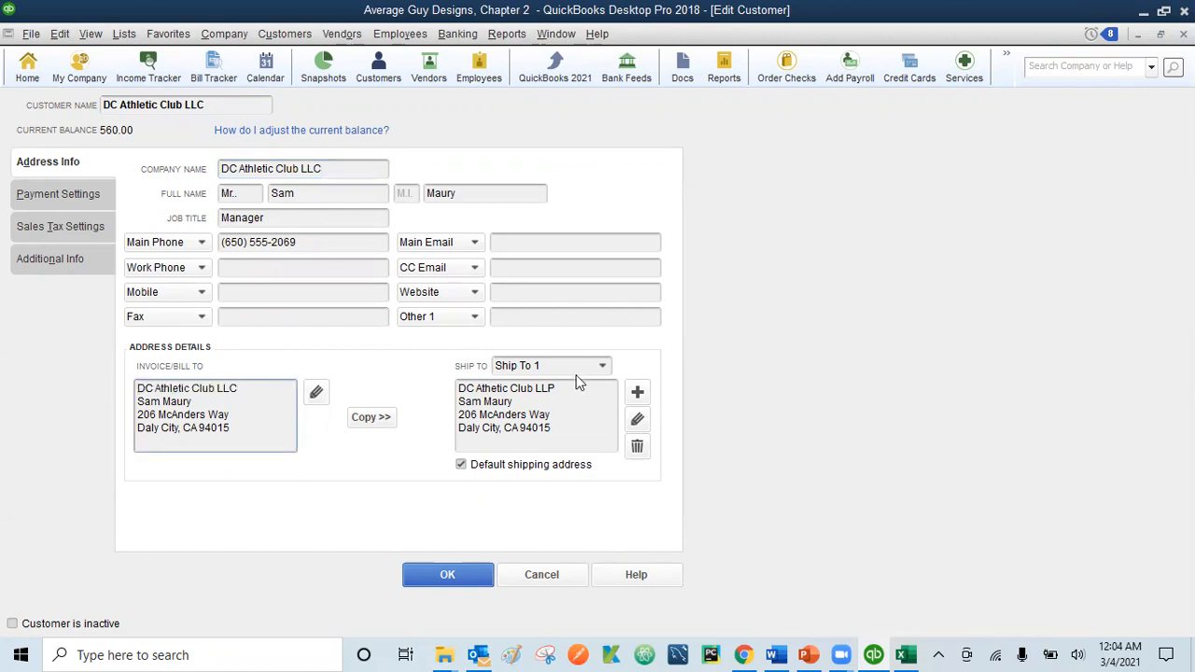
{"action": "left_click_drag", "start_coordinate": [563, 388], "coordinate": [440, 386]}
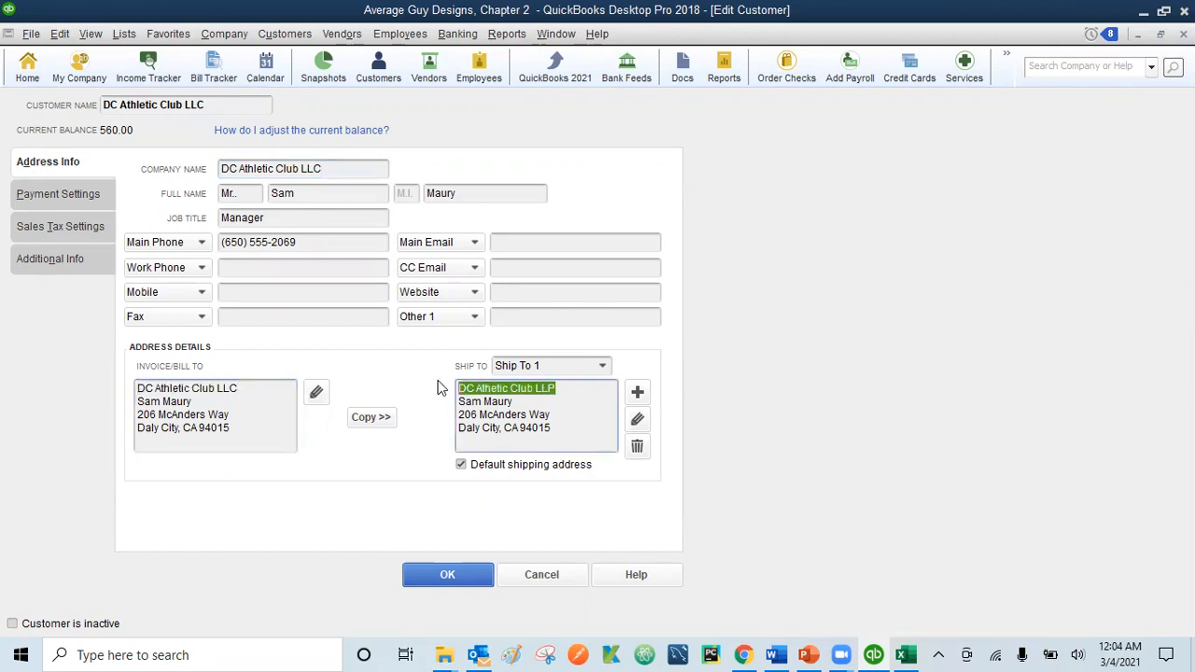
{"action": "type", "text": "DC Athletic Club LLC"}
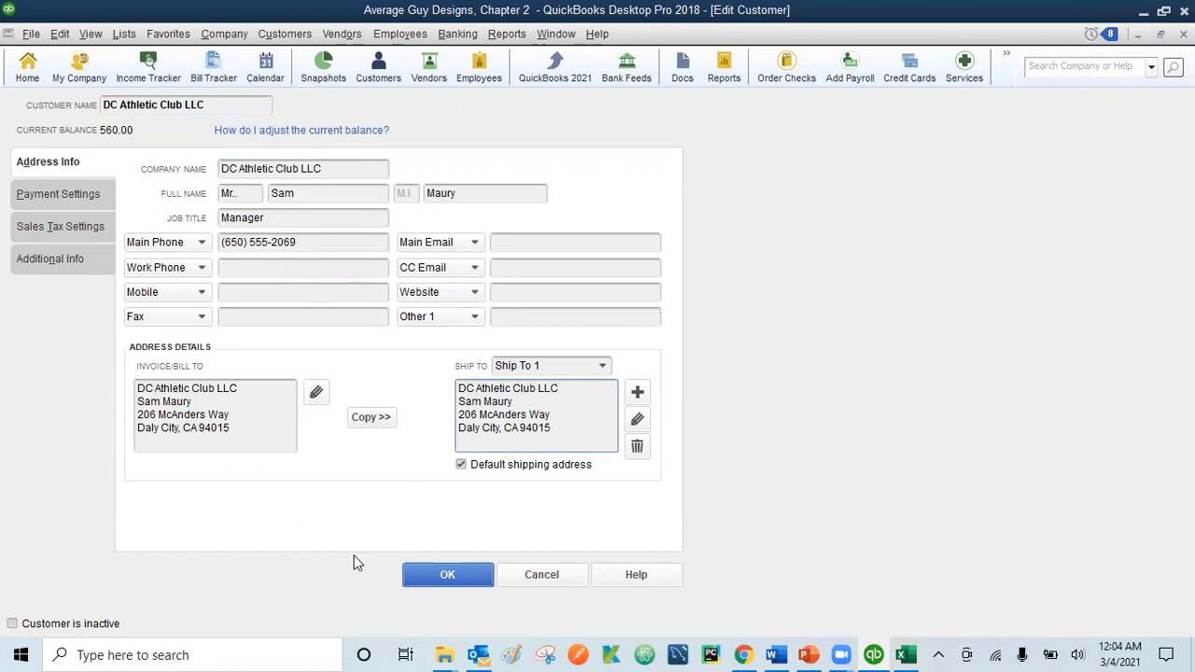
{"action": "left_click", "coordinate": [435, 574]}
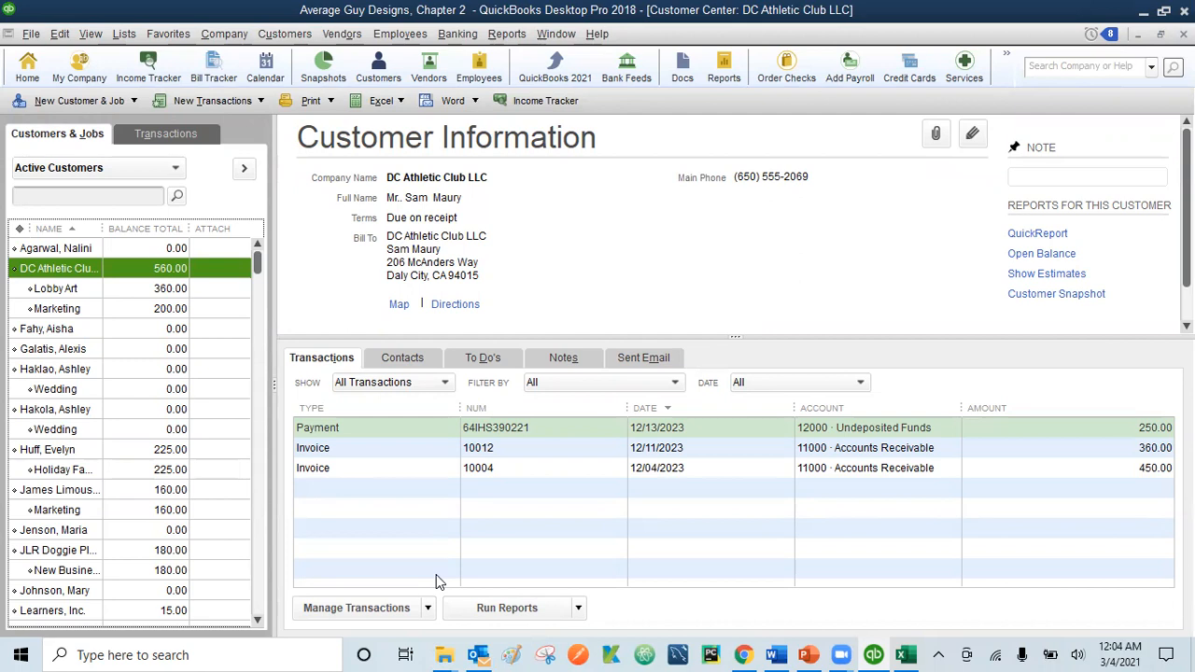
- Reopen the DC Athletic Club LLC record, review its address, payment, sales tax and additional information, and close it
{"action": "left_click", "coordinate": [64, 34]}
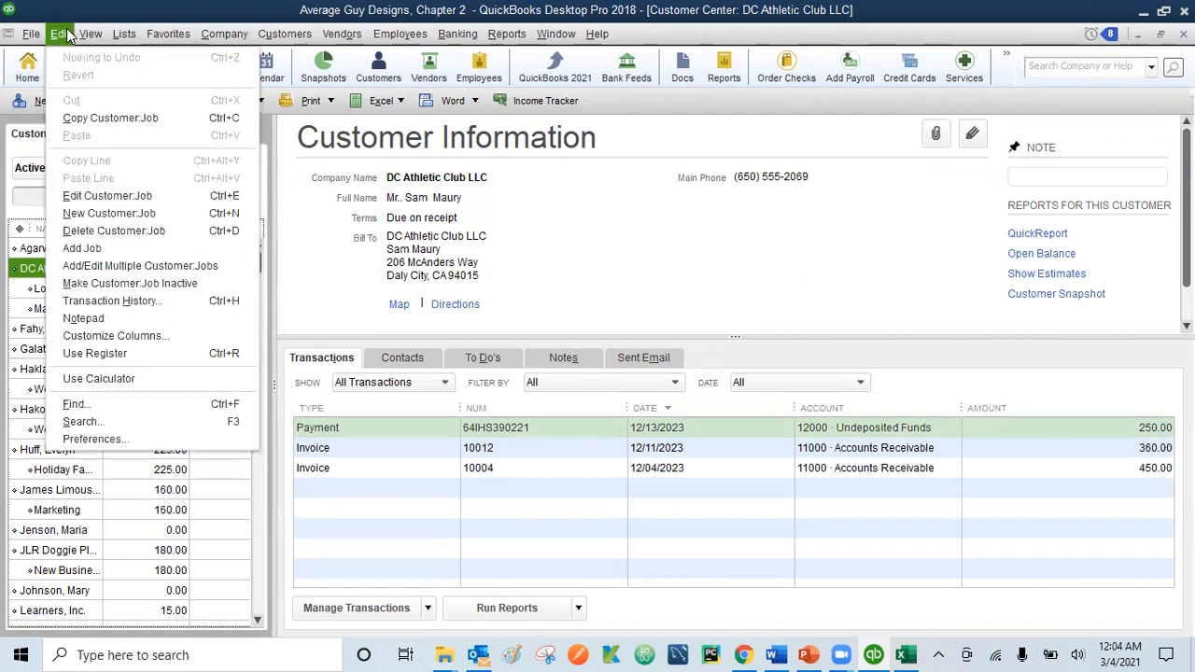
{"action": "left_click", "coordinate": [82, 198]}
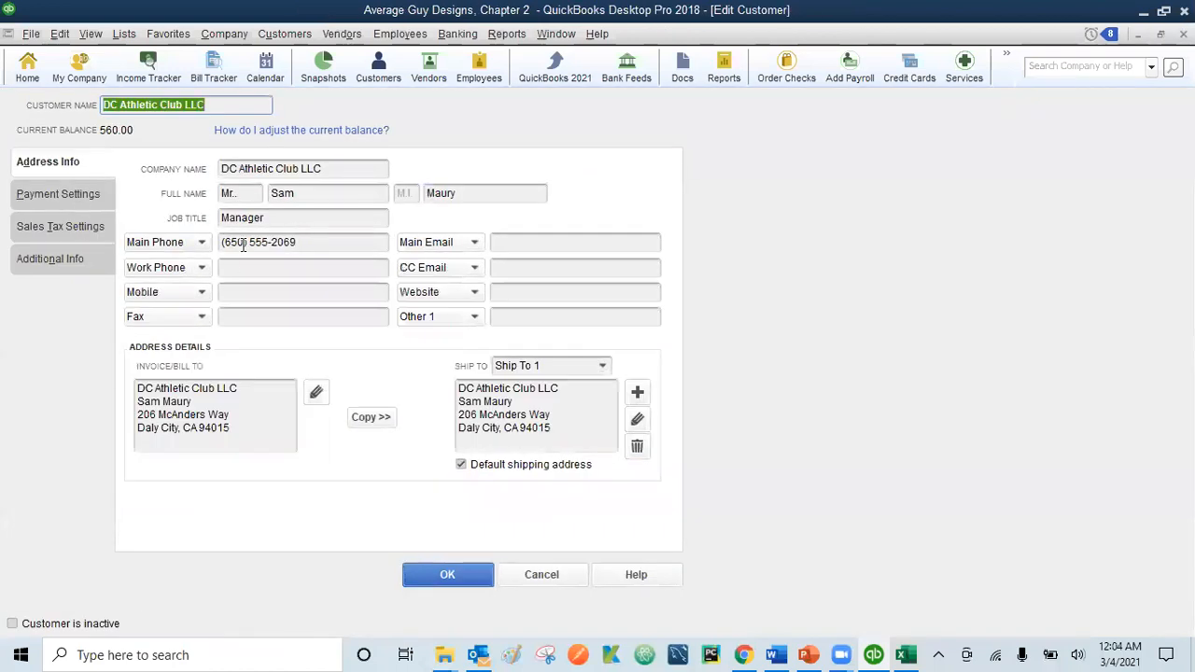
{"action": "left_click", "coordinate": [300, 243]}
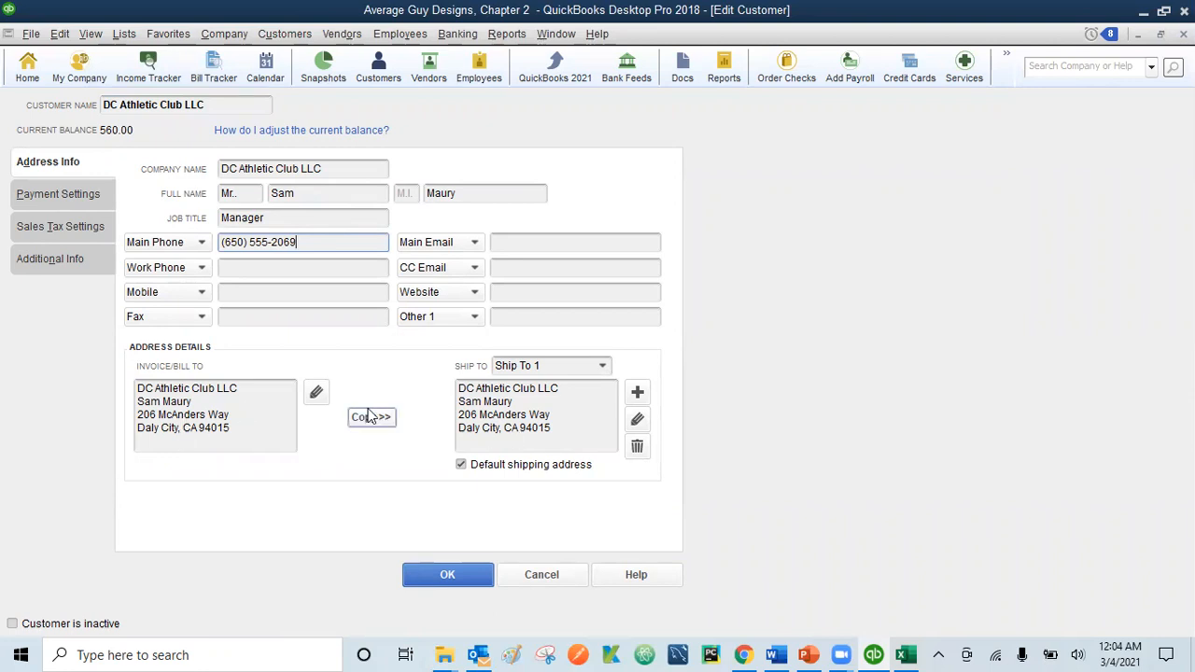
{"action": "left_click", "coordinate": [42, 197]}
{"action": "left_click", "coordinate": [40, 226]}
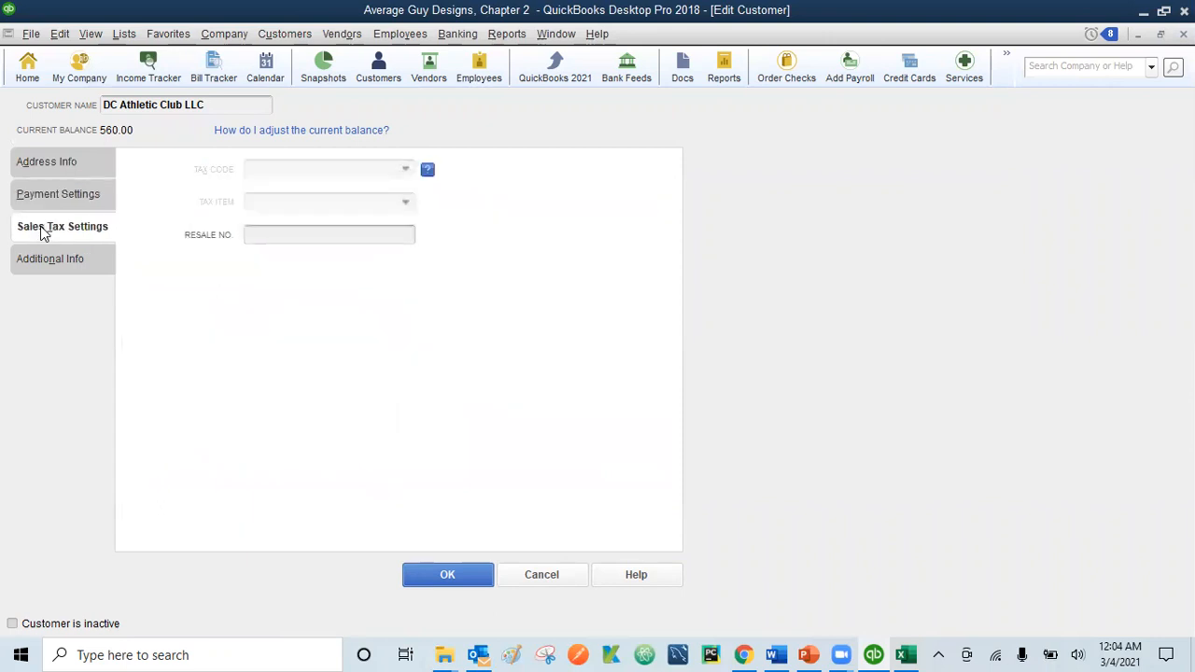
{"action": "left_click", "coordinate": [41, 258]}
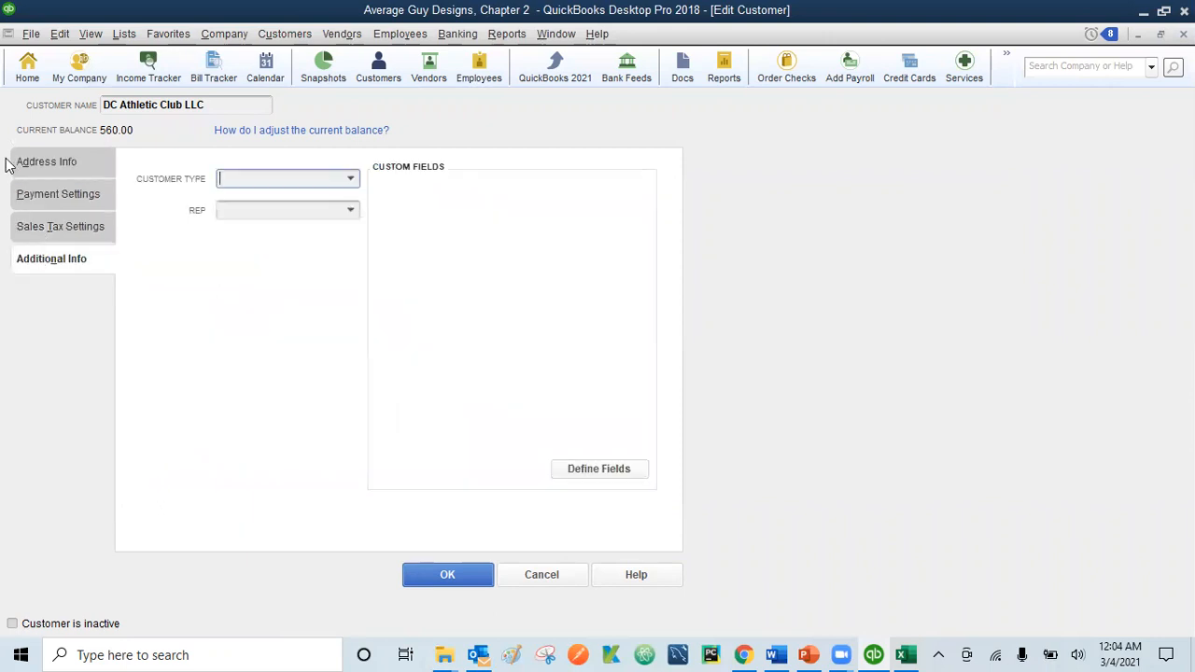
{"action": "left_click", "coordinate": [43, 166]}
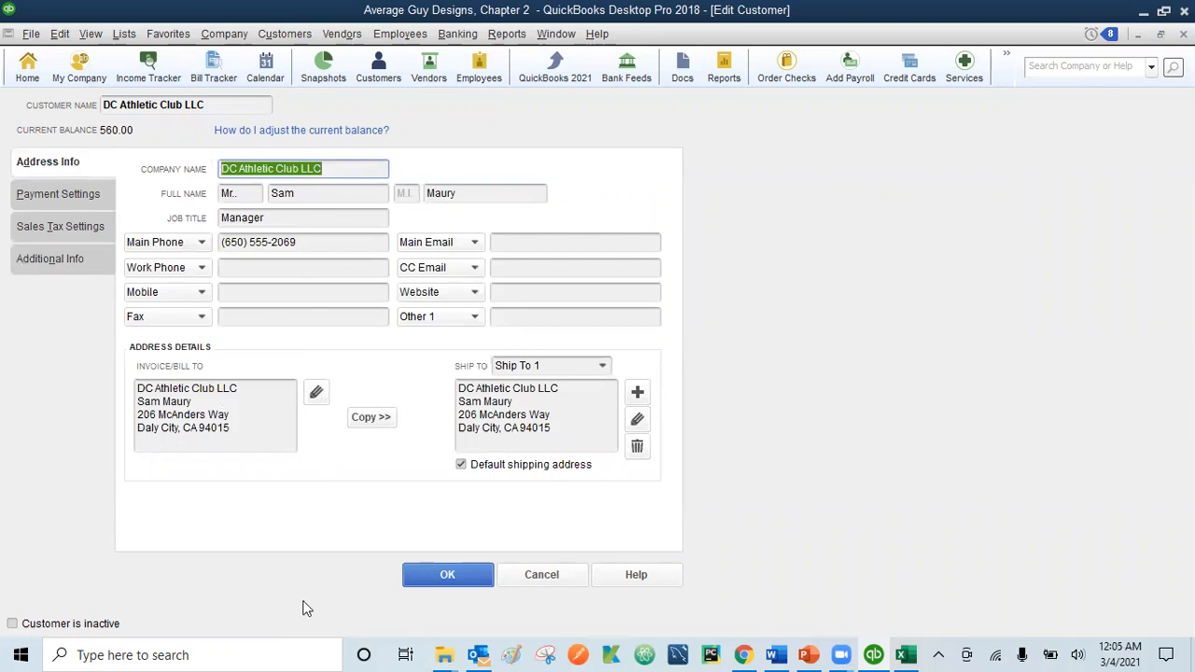
{"action": "left_click", "coordinate": [445, 575]}
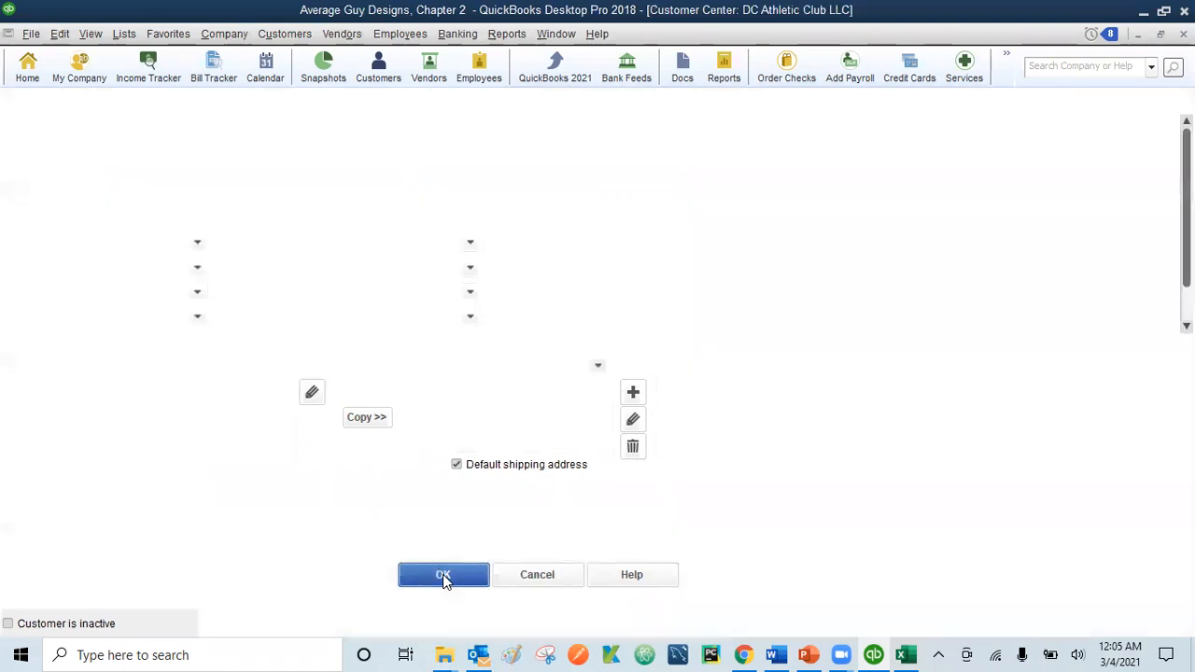
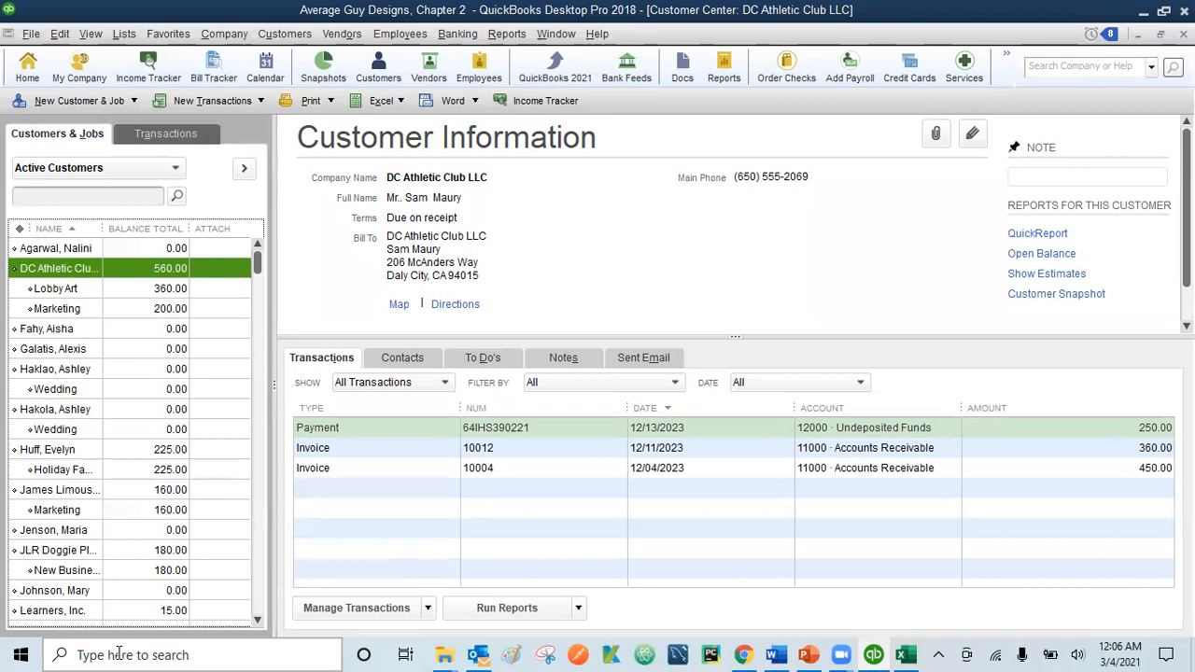
- Delete the individual customer listed directly above Learners, Inc. and confirm the deletion
{"action": "left_click", "coordinate": [42, 592]}
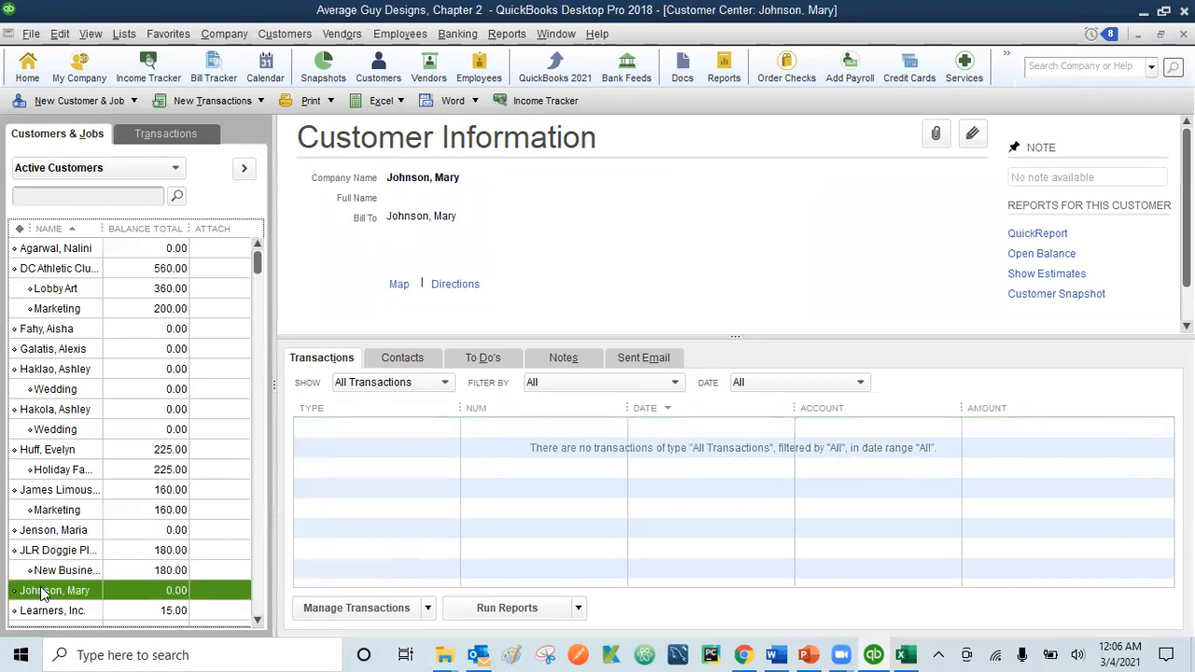
{"action": "left_click", "coordinate": [62, 35]}
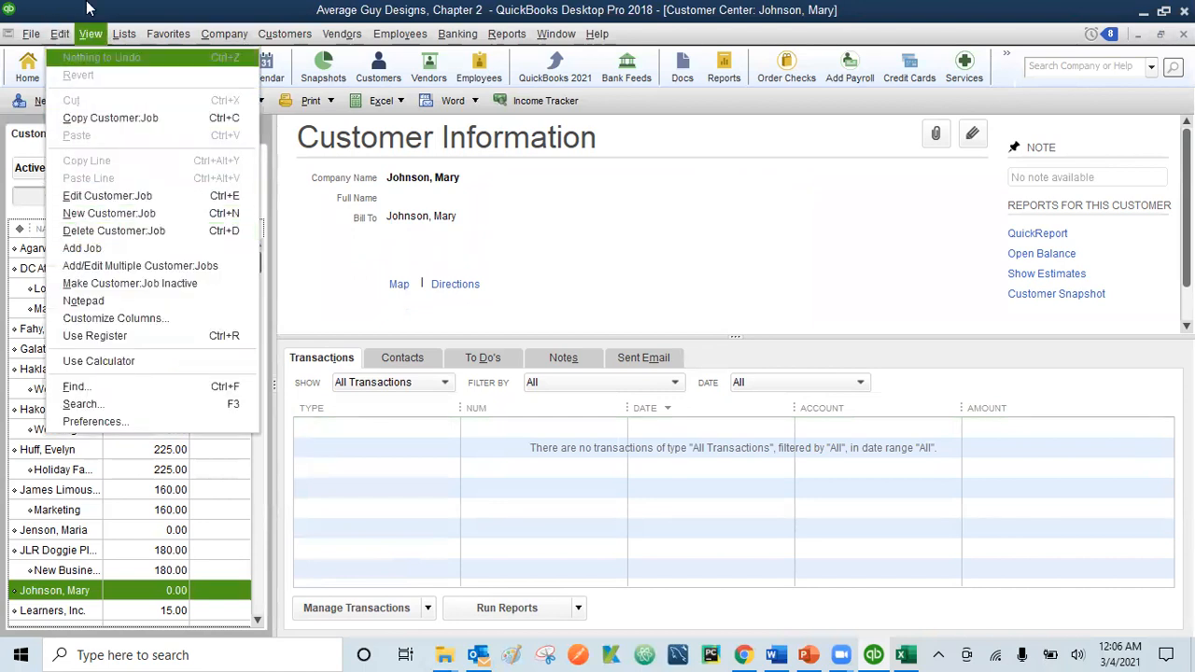
{"action": "left_click", "coordinate": [93, 9]}
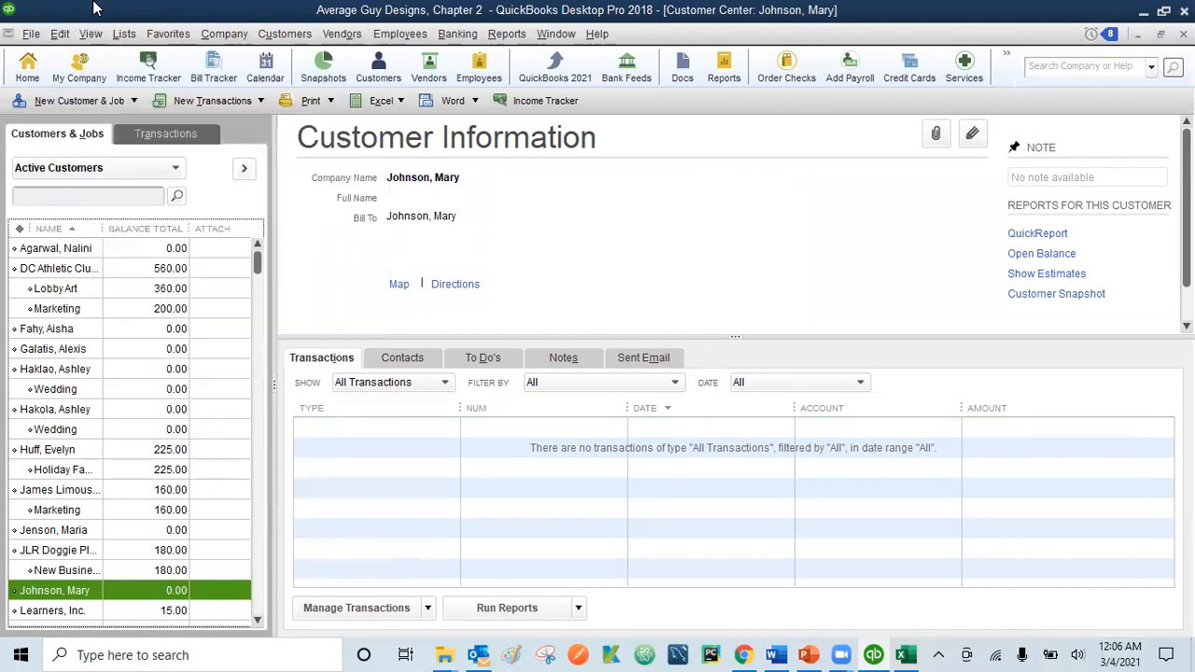
{"action": "right_click", "coordinate": [66, 600]}
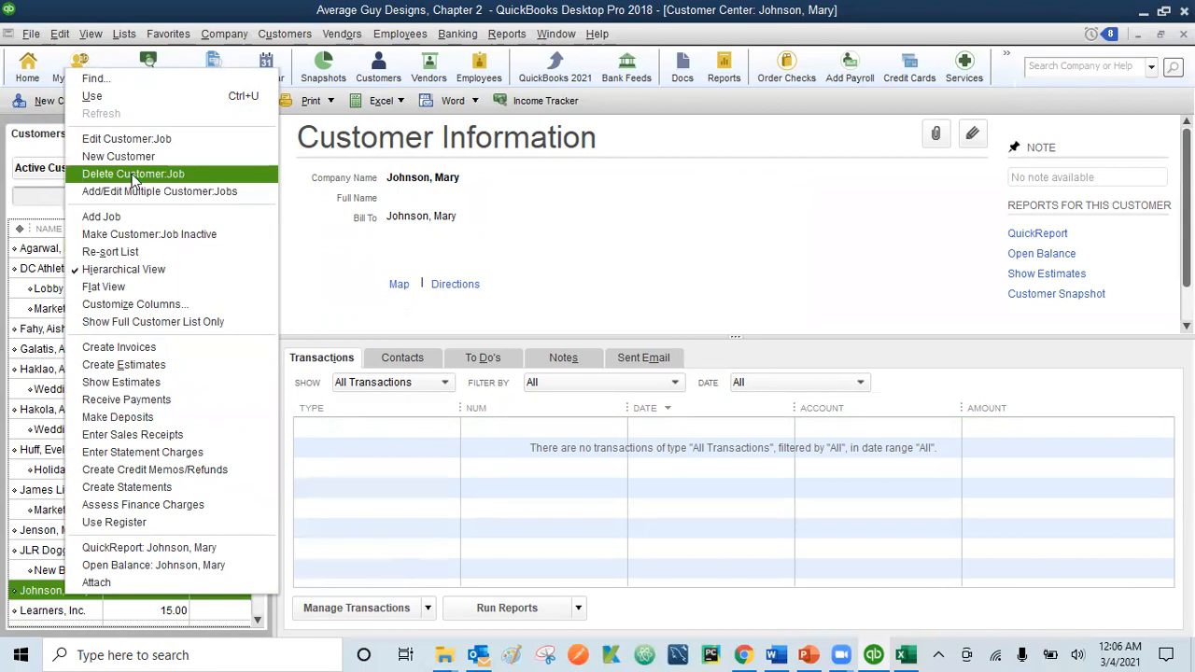
{"action": "left_click", "coordinate": [178, 13]}
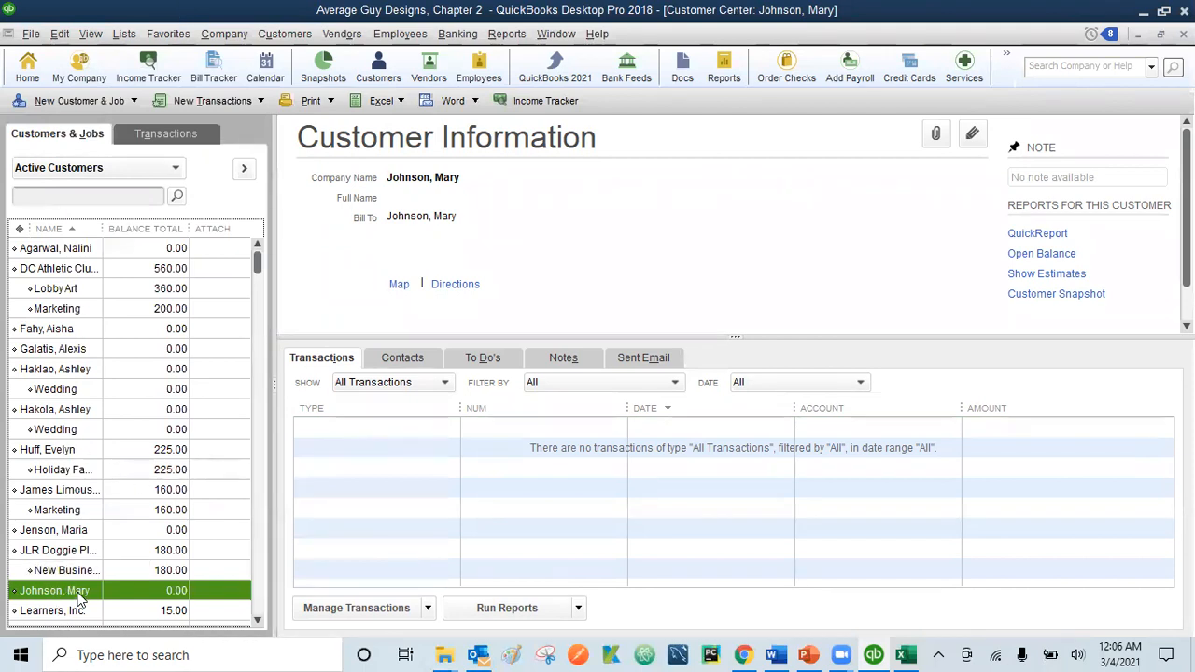
{"action": "left_click", "coordinate": [59, 36]}
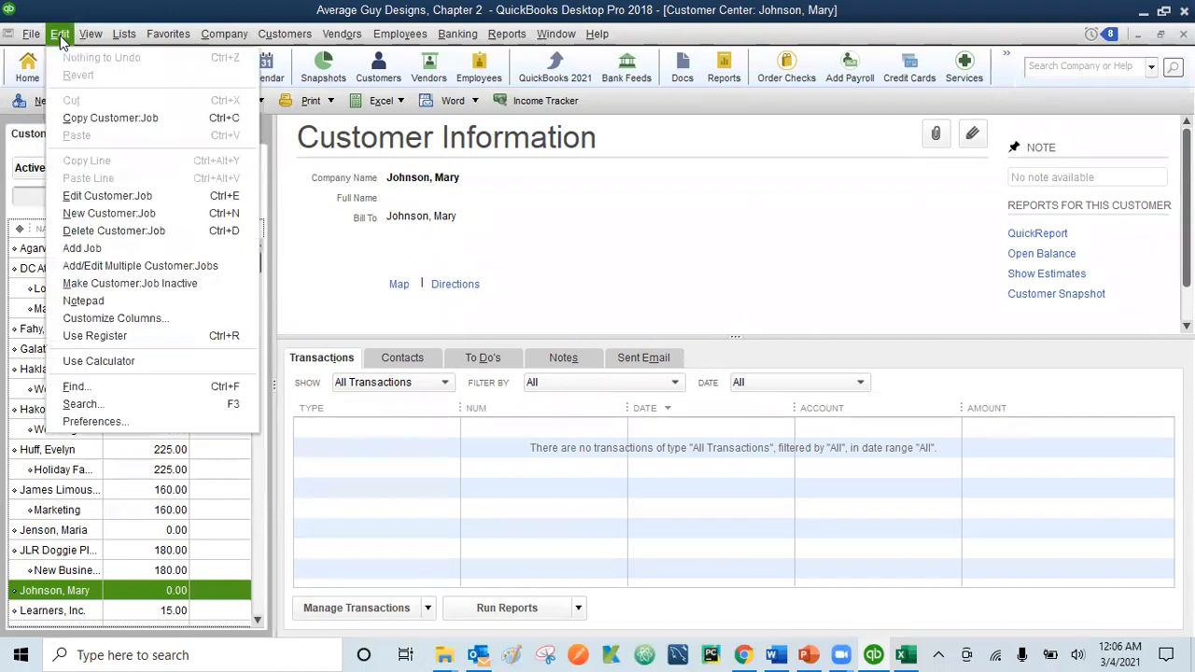
{"action": "left_click", "coordinate": [84, 231]}
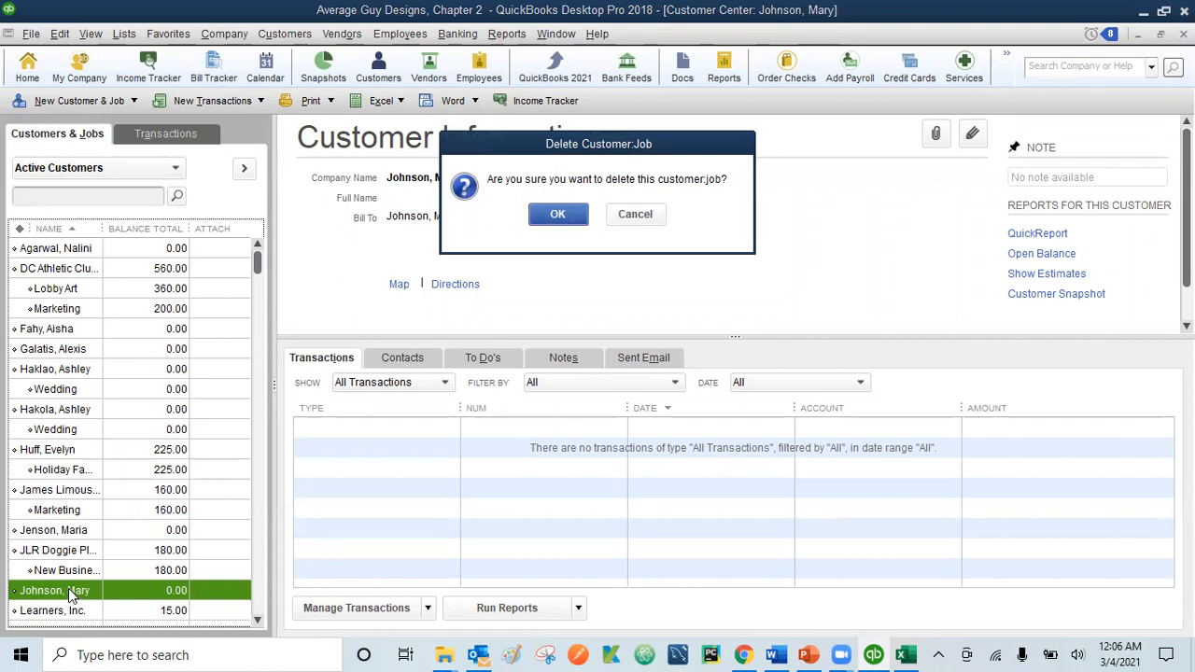
{"action": "left_click", "coordinate": [558, 215]}
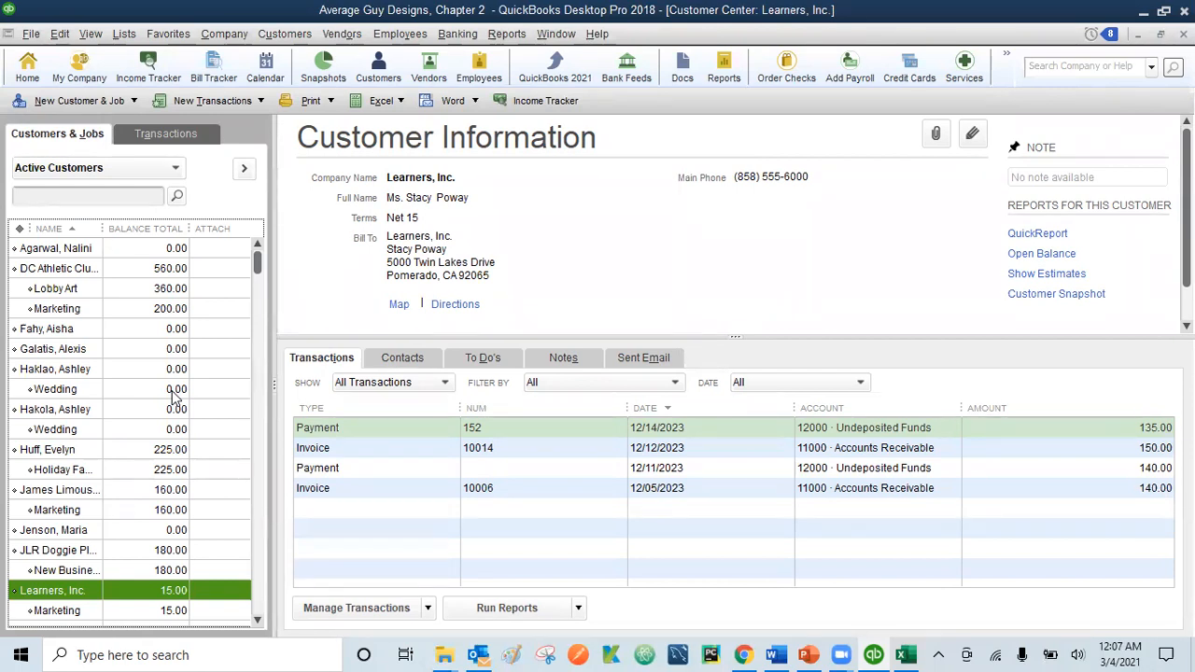
- Try marking the customer two rows below DC Athletic Club LLC's Marketing job as inactive in its record, and cancel the edit
{"action": "left_click", "coordinate": [65, 350]}
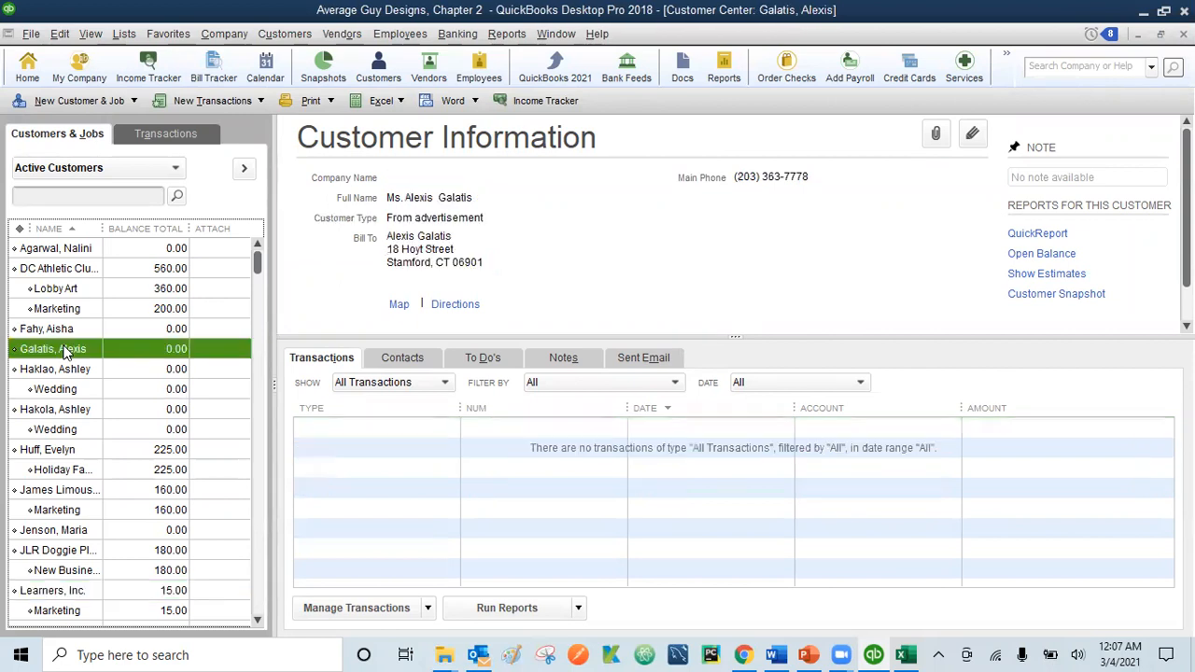
{"action": "left_click", "coordinate": [65, 35]}
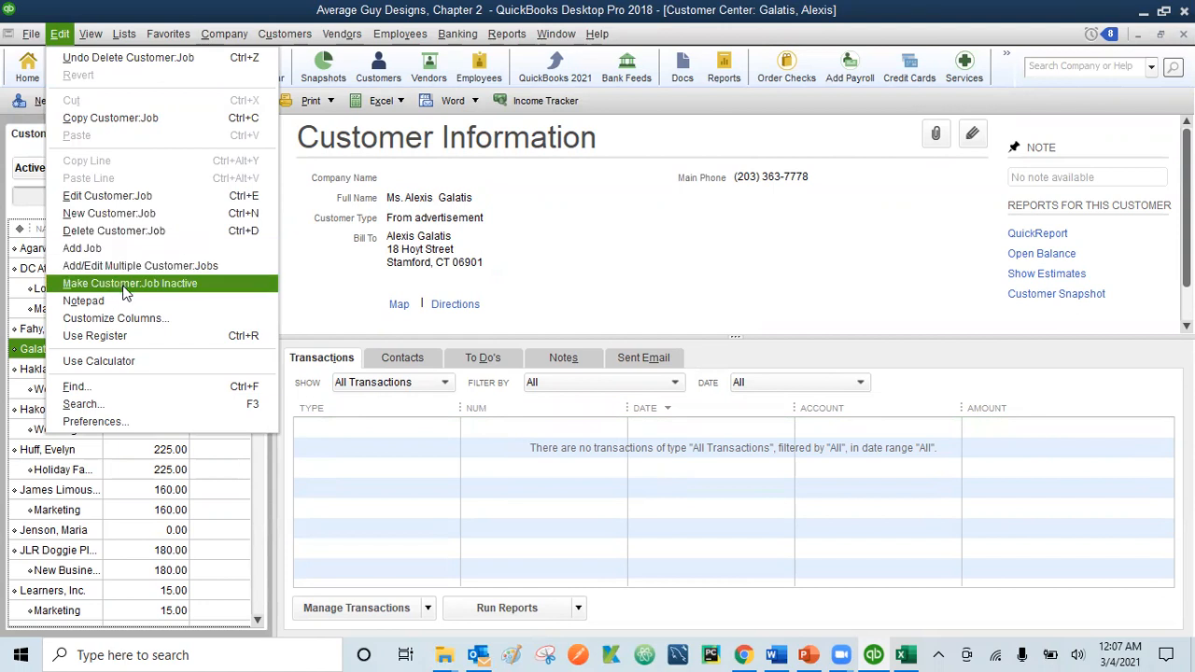
{"action": "left_click", "coordinate": [26, 353]}
{"action": "right_click", "coordinate": [26, 353]}
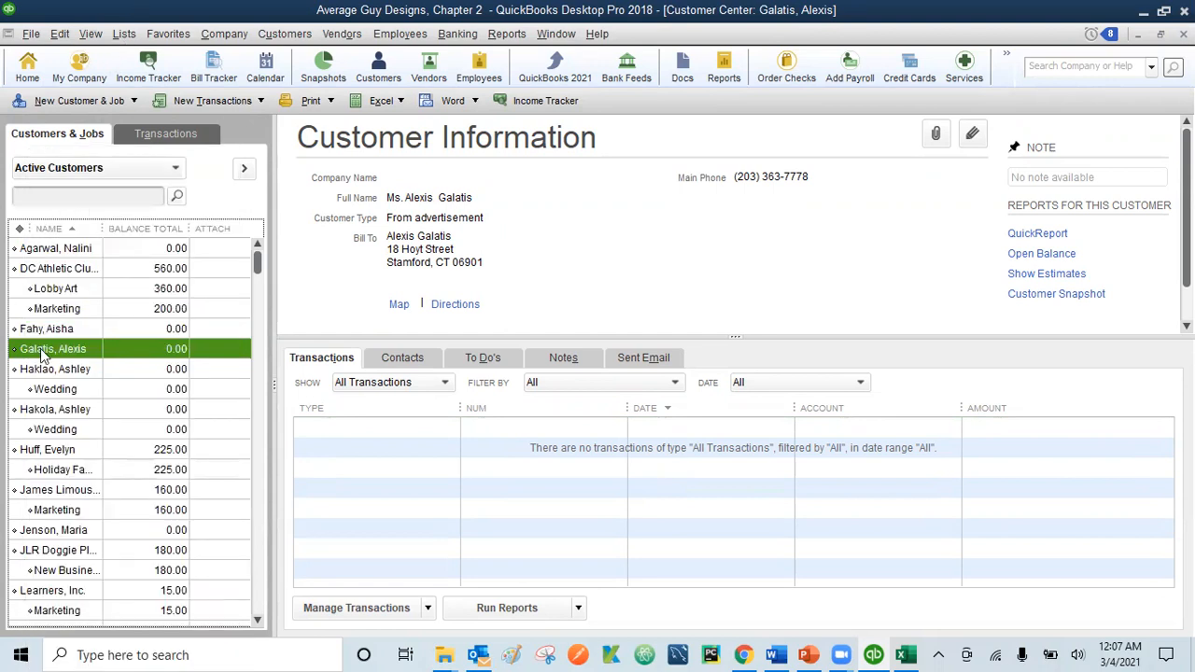
{"action": "double_click", "coordinate": [40, 350]}
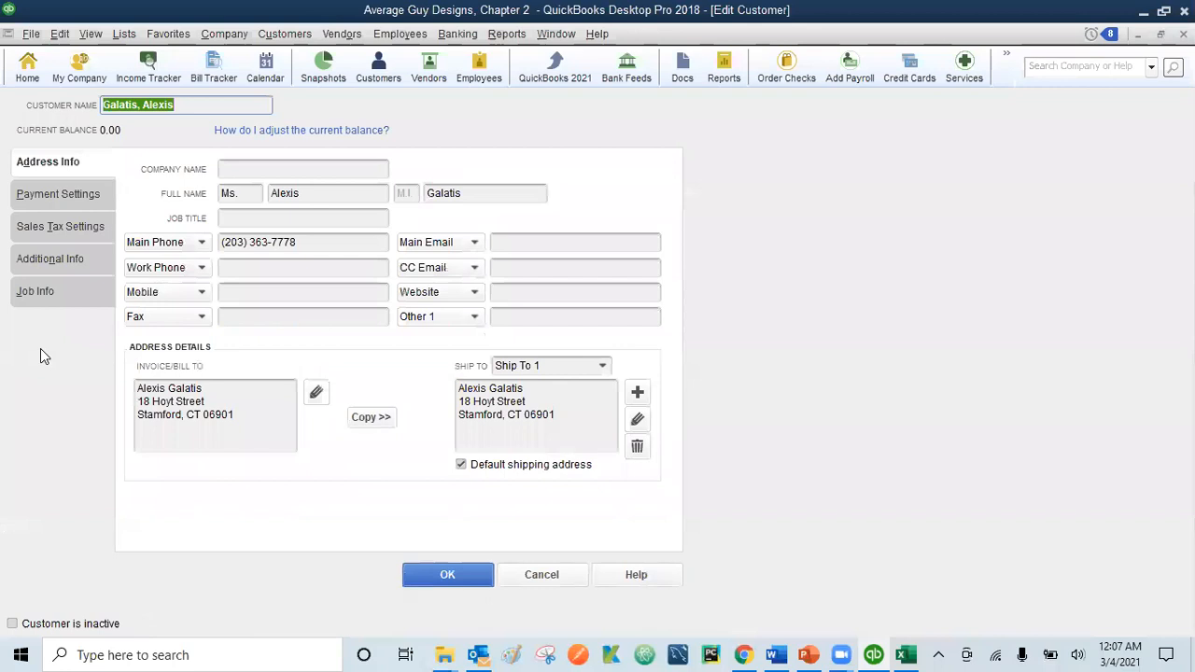
{"action": "left_click", "coordinate": [12, 628]}
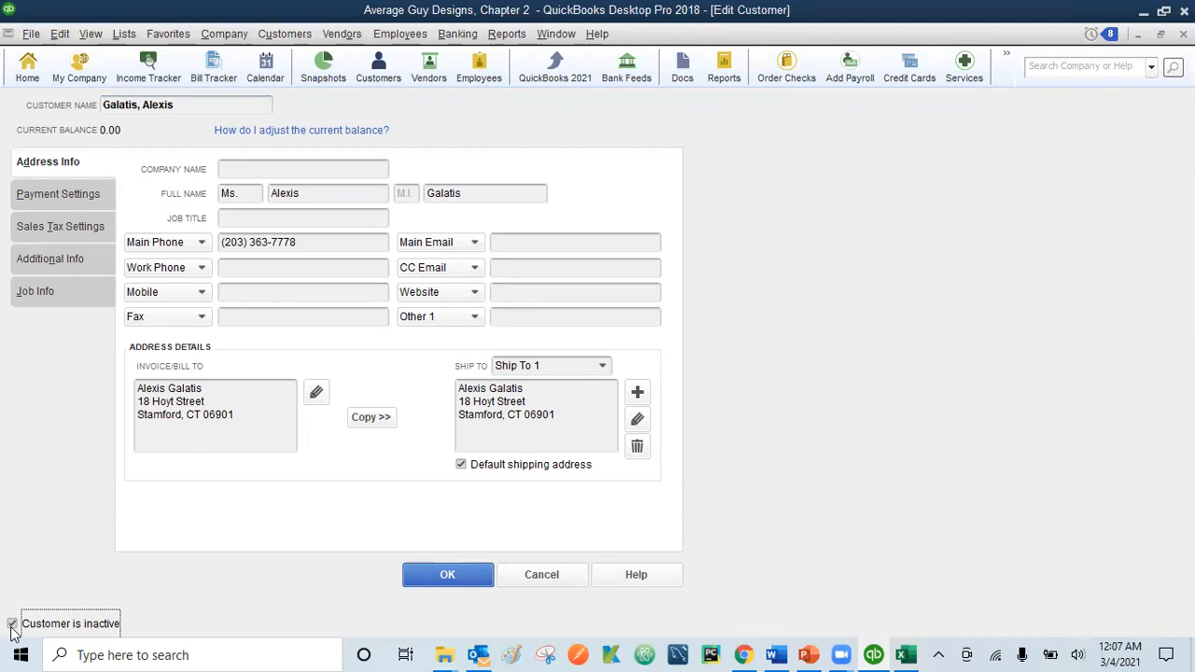
{"action": "left_click", "coordinate": [12, 625]}
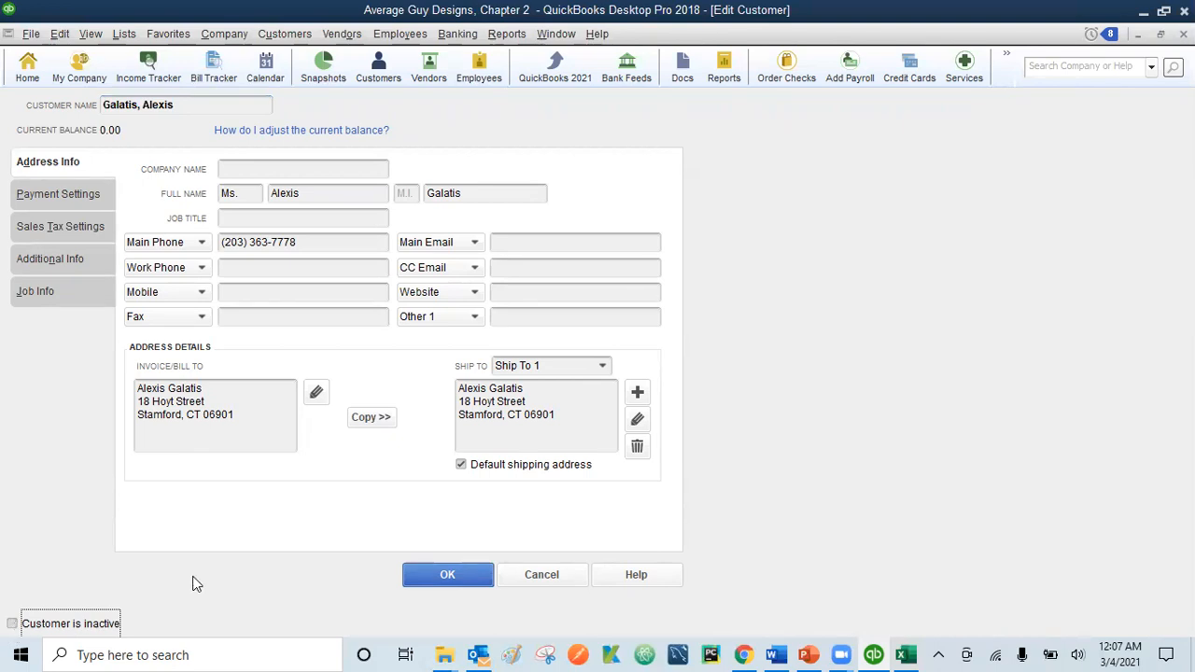
{"action": "left_click", "coordinate": [542, 575]}
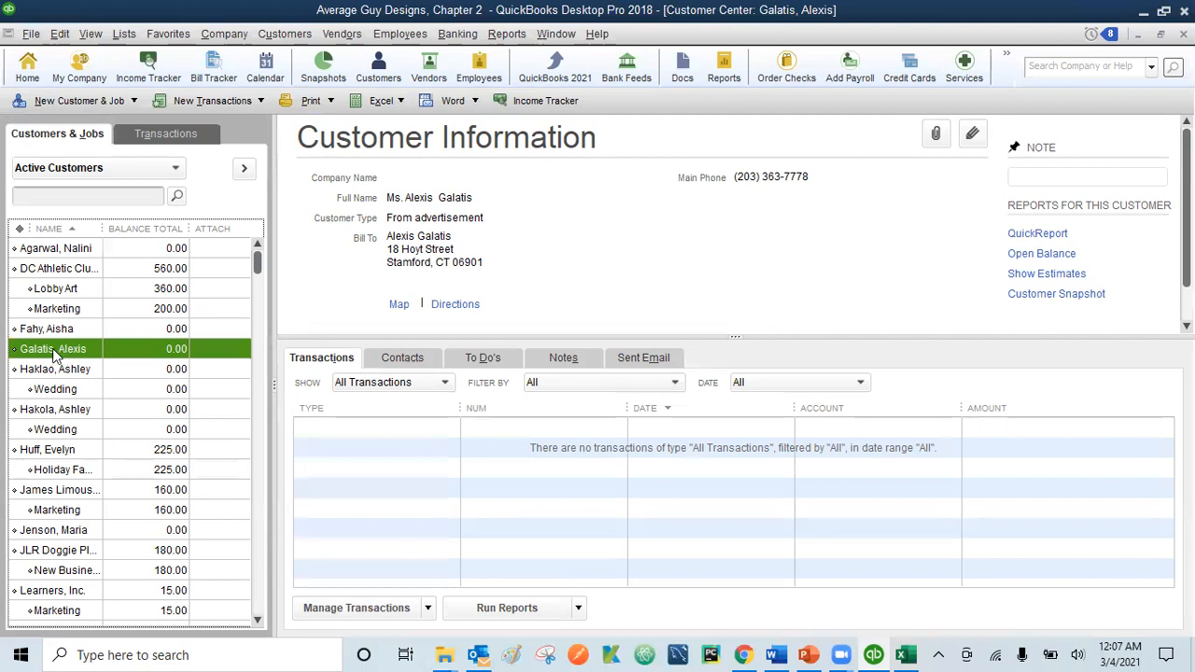
- Make the selected customer inactive, show All Customers in the customer list, and select the inactive entry
{"action": "left_click", "coordinate": [60, 34]}
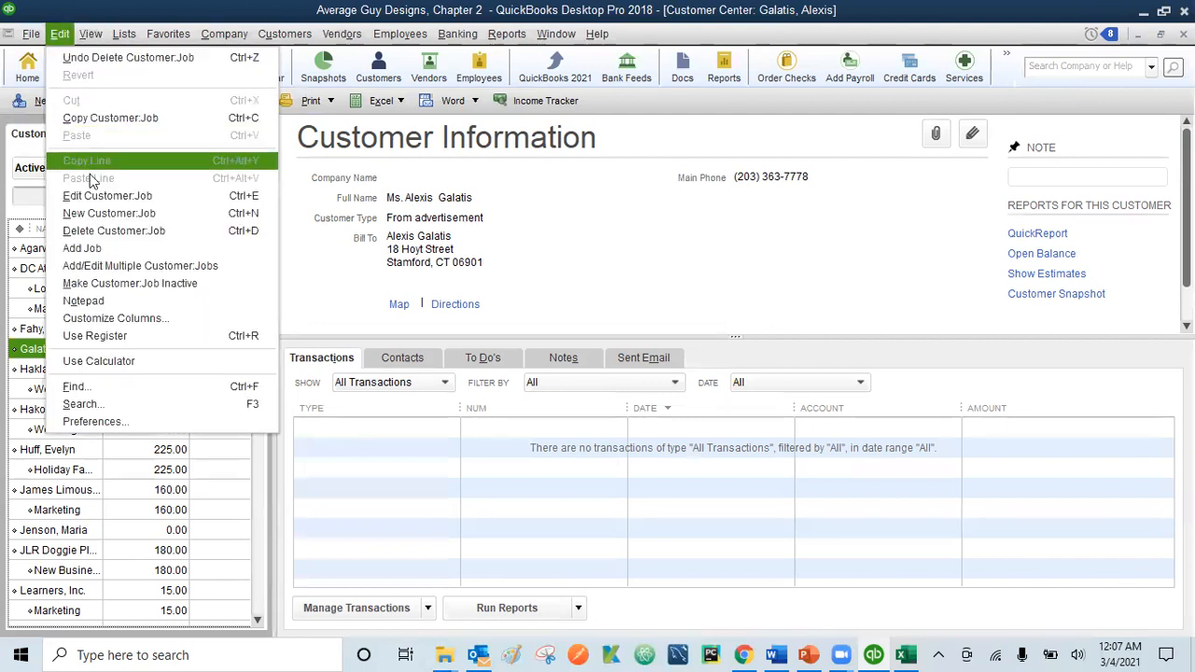
{"action": "left_click", "coordinate": [119, 284]}
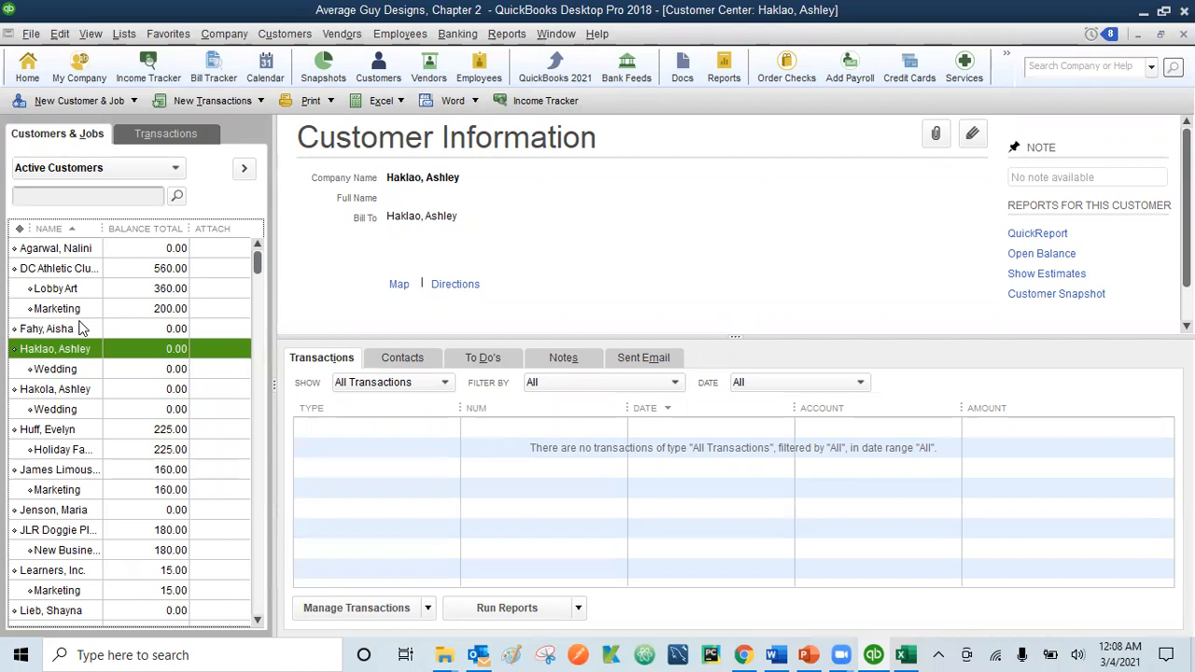
{"action": "left_click", "coordinate": [176, 171]}
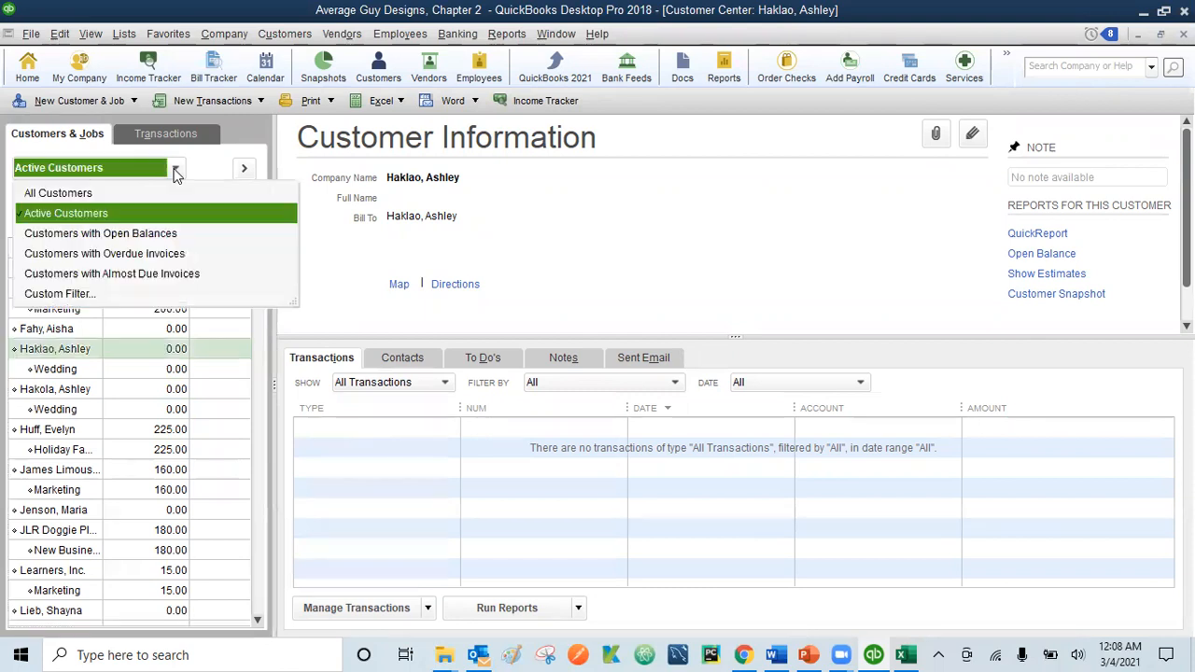
{"action": "left_click", "coordinate": [94, 191]}
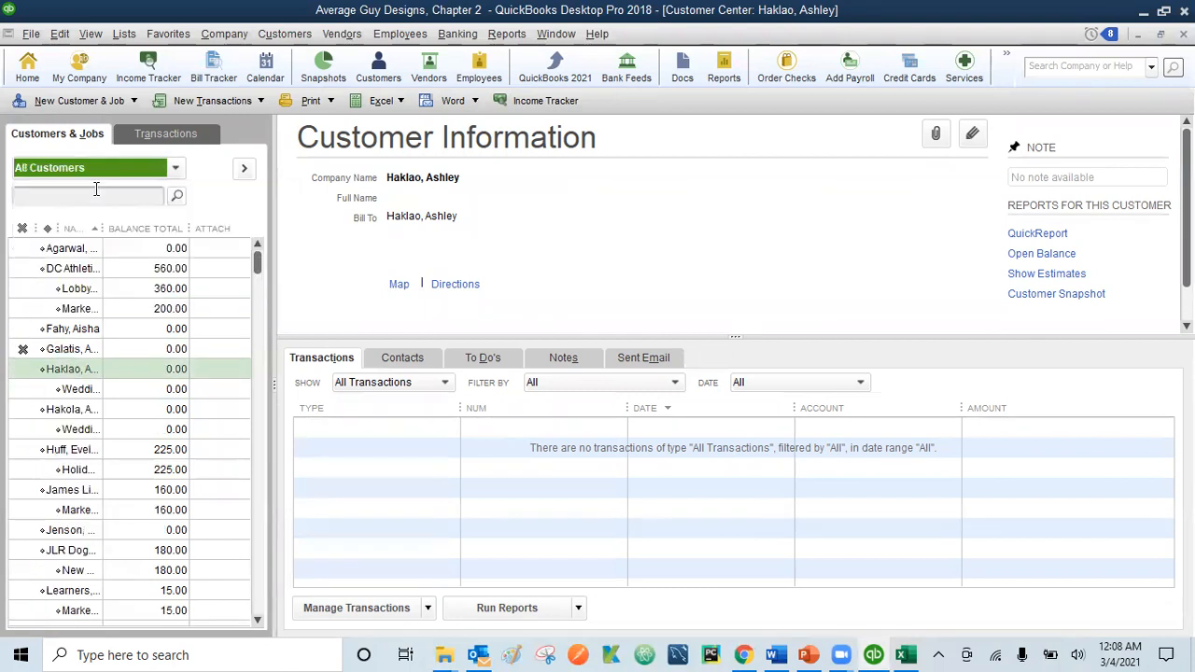
{"action": "left_click", "coordinate": [76, 353]}
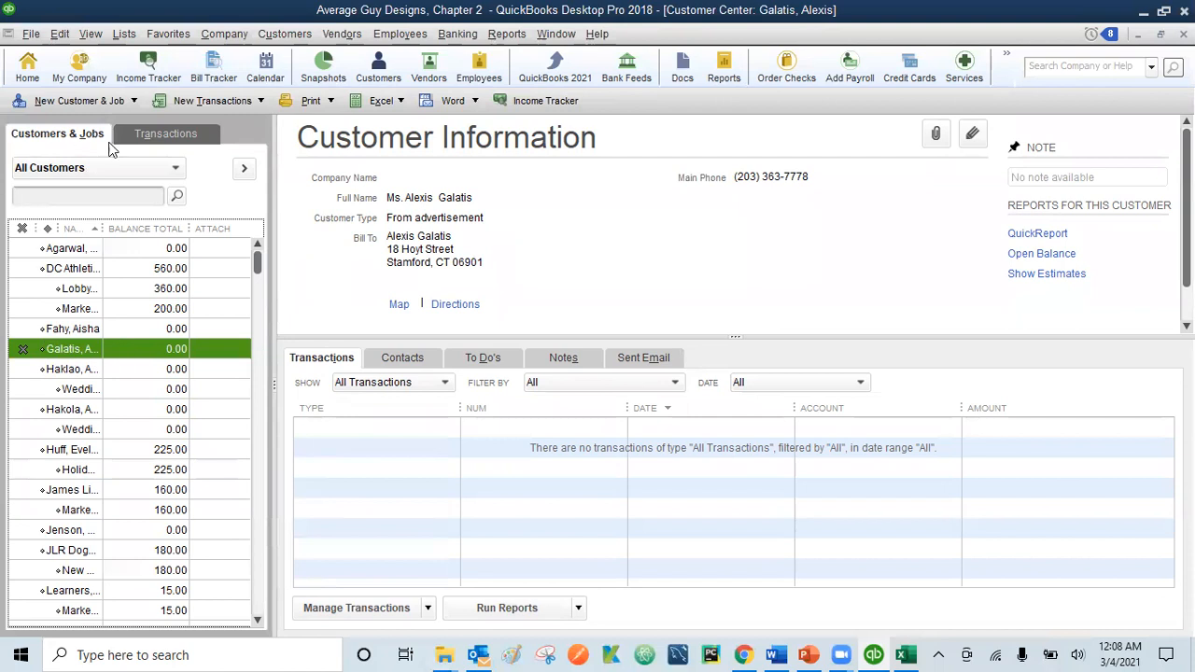
- Compare the customer list by filtering it to Active Customers and returning it to All Customers
{"action": "left_click", "coordinate": [176, 168]}
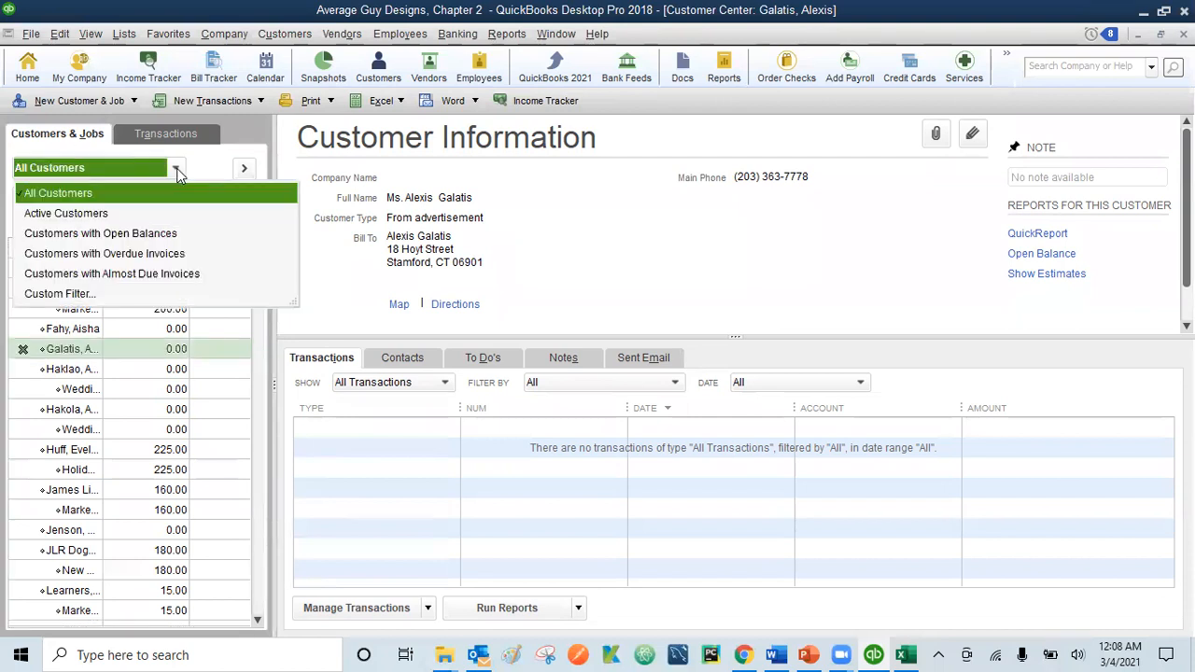
{"action": "left_click", "coordinate": [84, 214]}
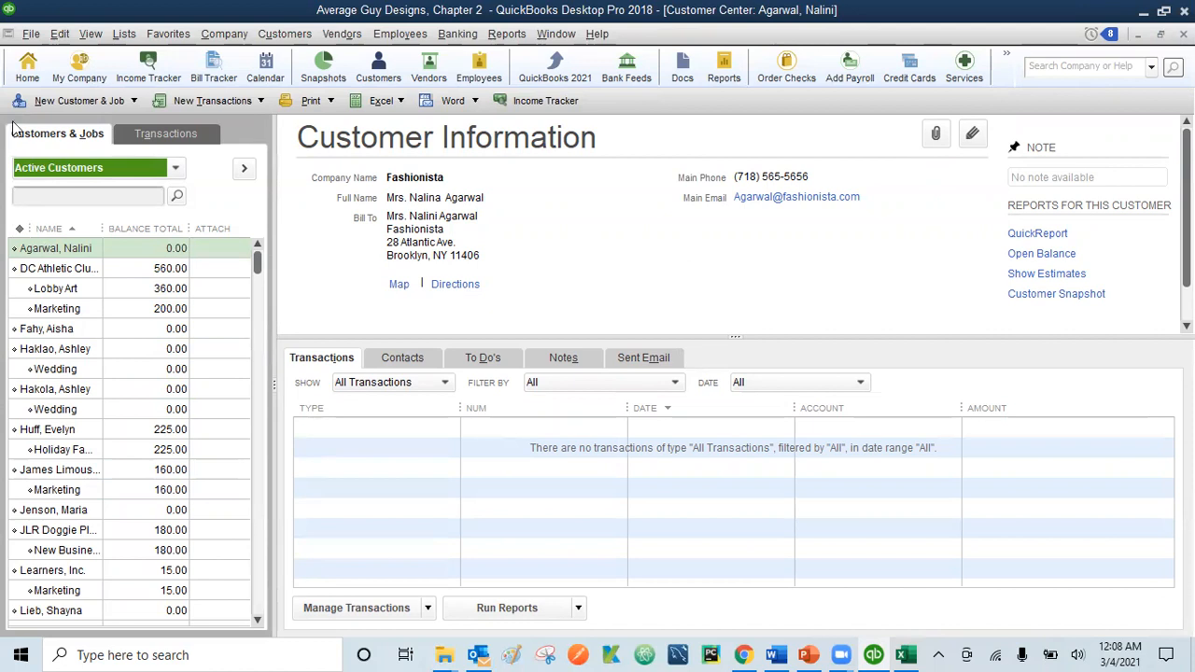
{"action": "left_click", "coordinate": [176, 168]}
{"action": "left_click", "coordinate": [88, 194]}
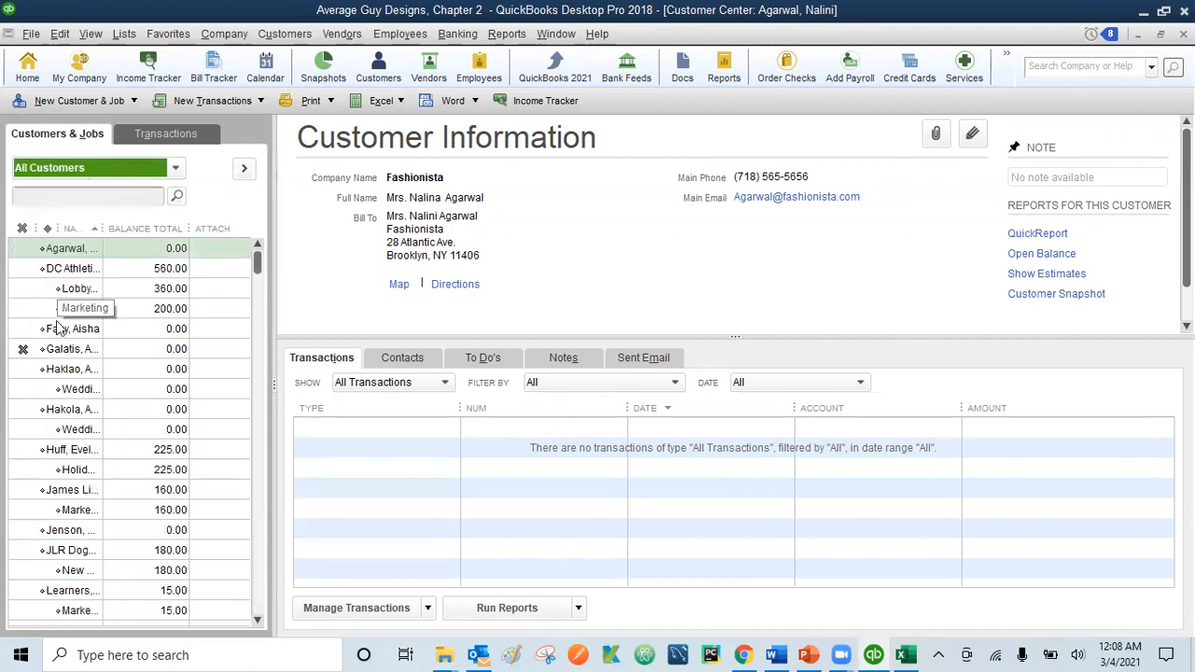
- Try changing the inactive status in the inactive customer's record, and close the record without saving
{"action": "left_click", "coordinate": [65, 348]}
{"action": "left_click", "coordinate": [59, 34]}
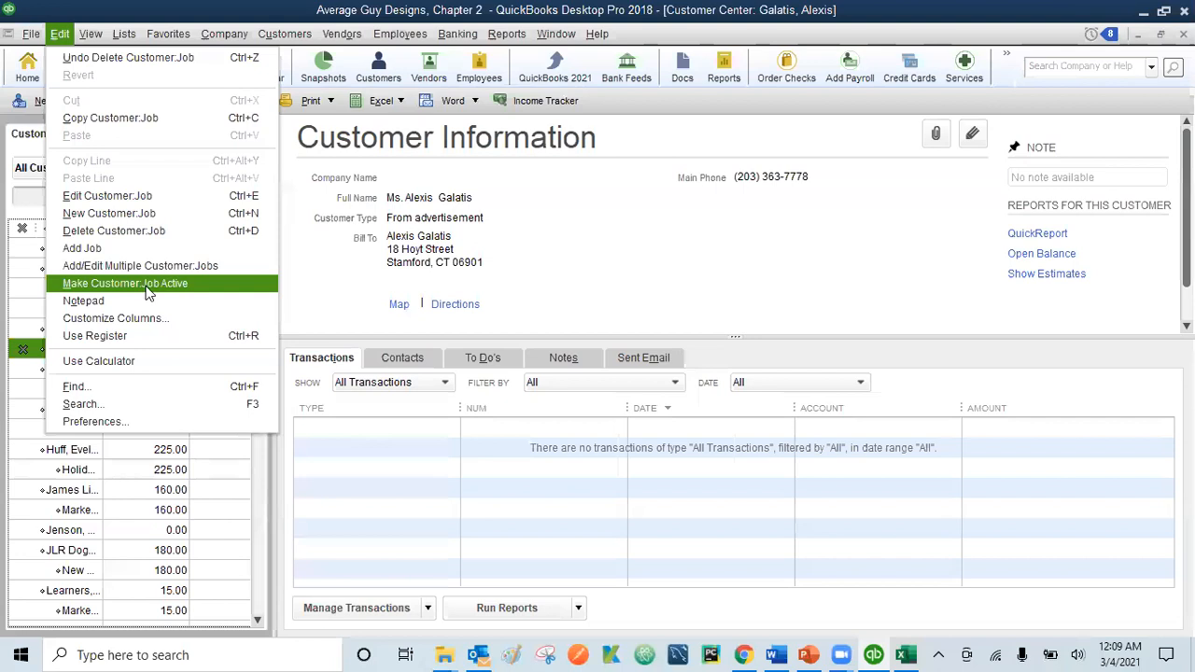
{"action": "left_click", "coordinate": [124, 3]}
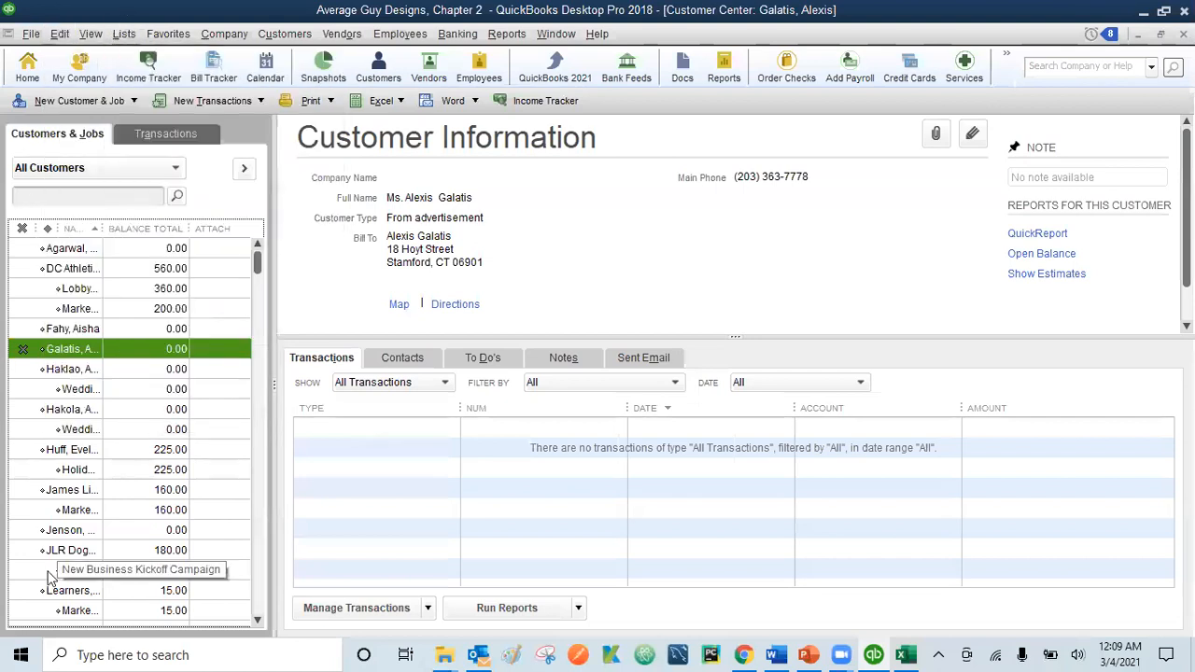
{"action": "right_click", "coordinate": [66, 351]}
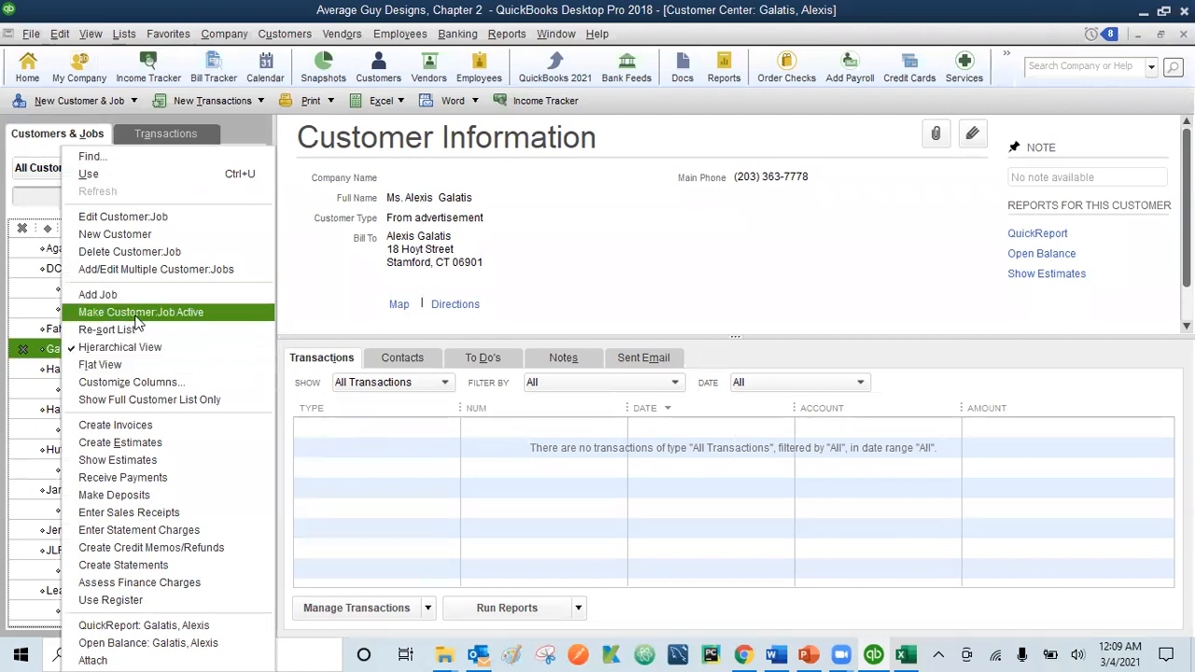
{"action": "left_click", "coordinate": [121, 4]}
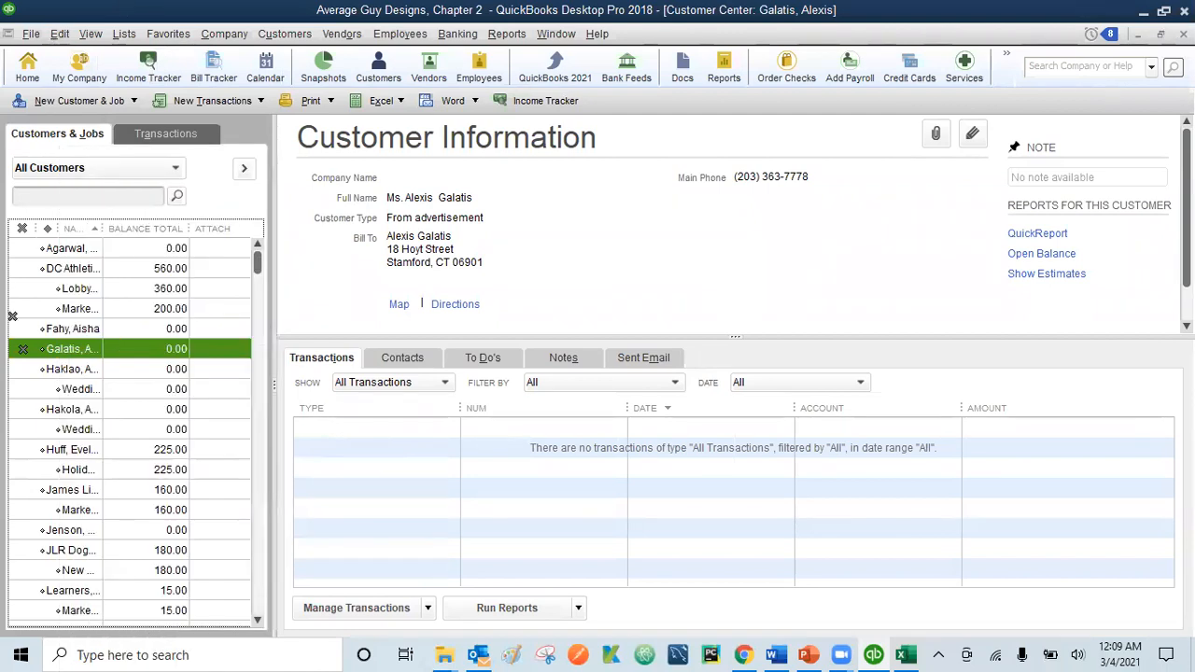
{"action": "double_click", "coordinate": [82, 348]}
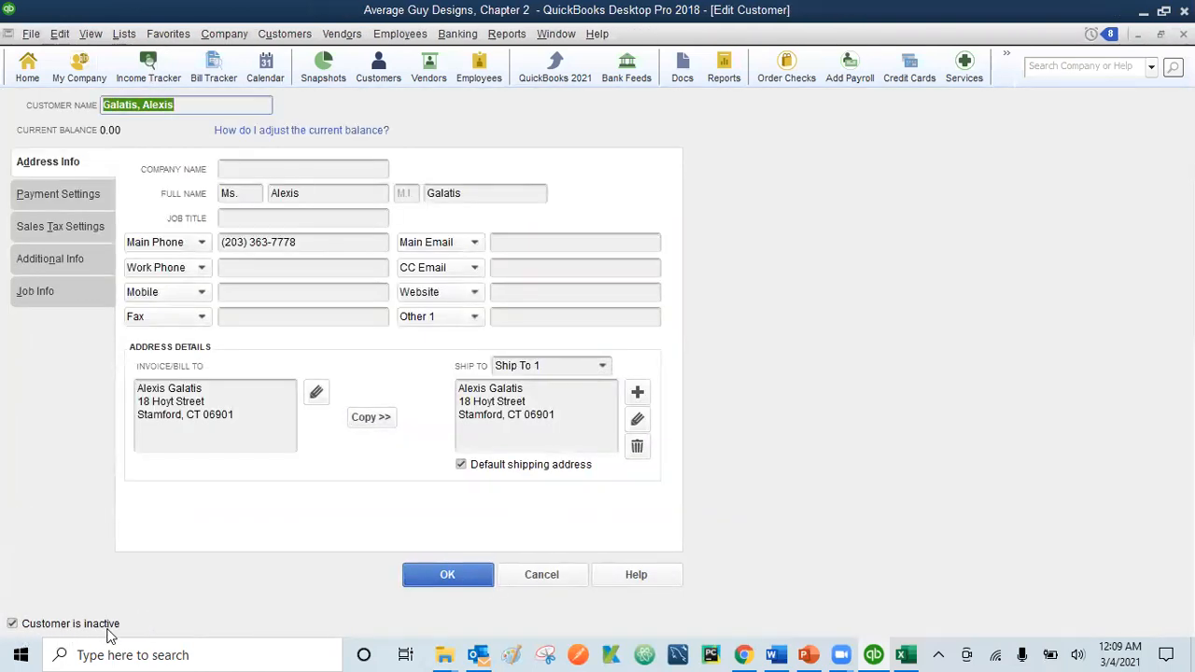
{"action": "left_click", "coordinate": [12, 625]}
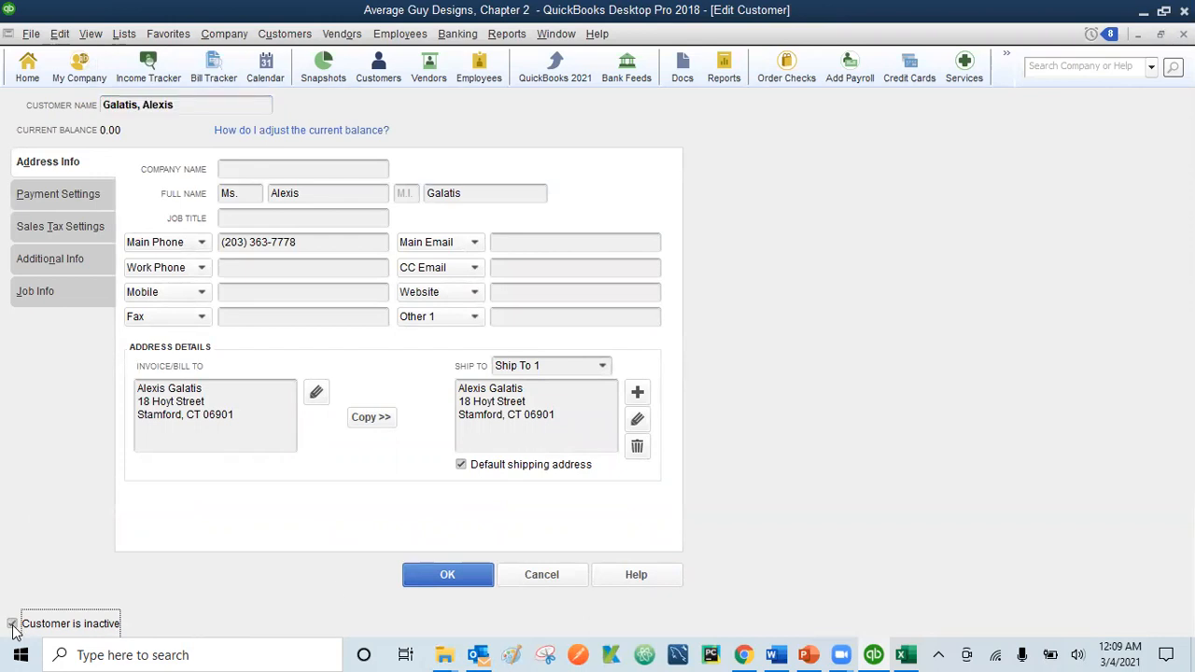
{"action": "left_click", "coordinate": [539, 574]}
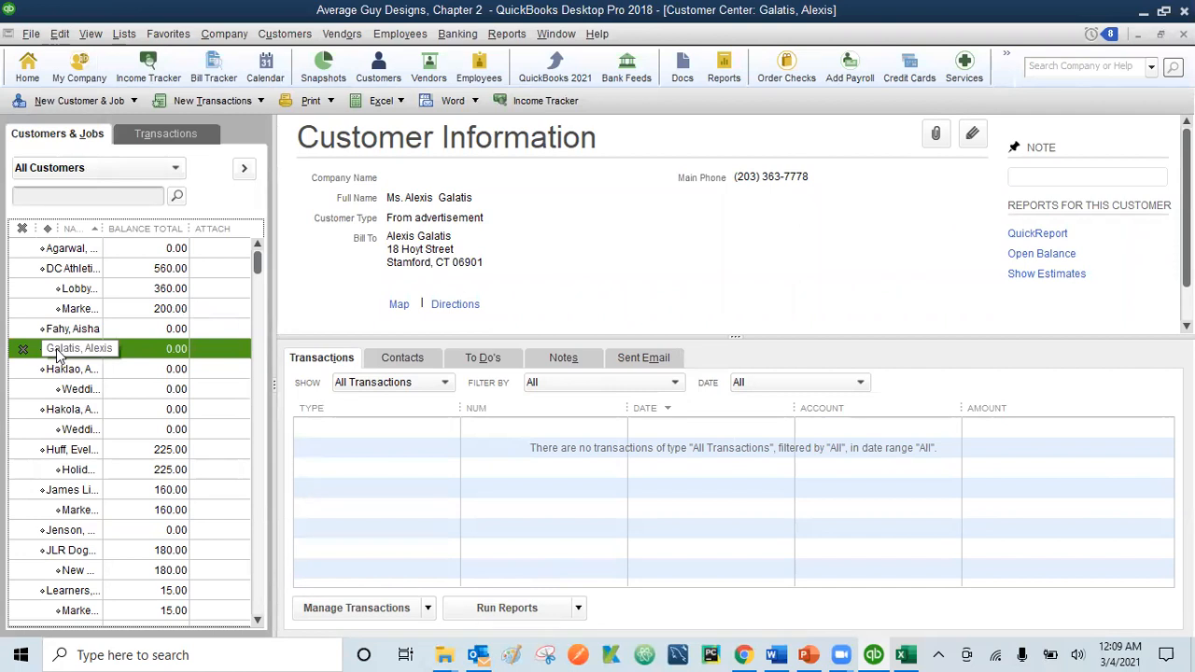
- Make the inactive customer active again, filter the list to Active Customers, and select the restored customer
{"action": "left_click", "coordinate": [60, 33]}
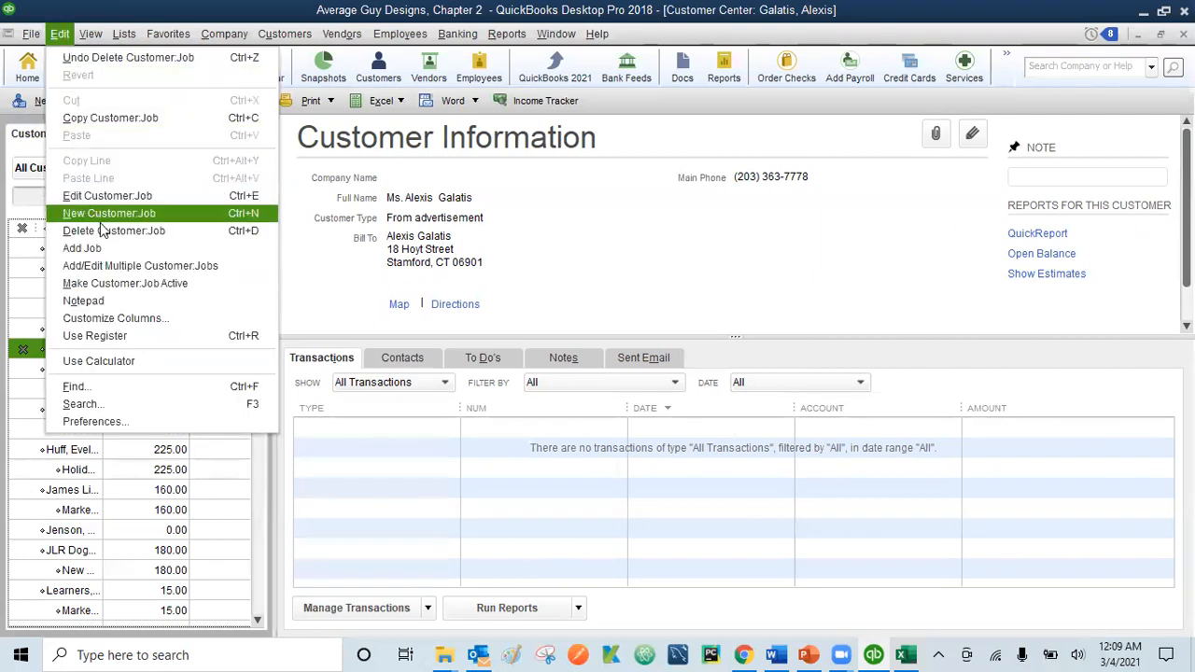
{"action": "left_click", "coordinate": [119, 284]}
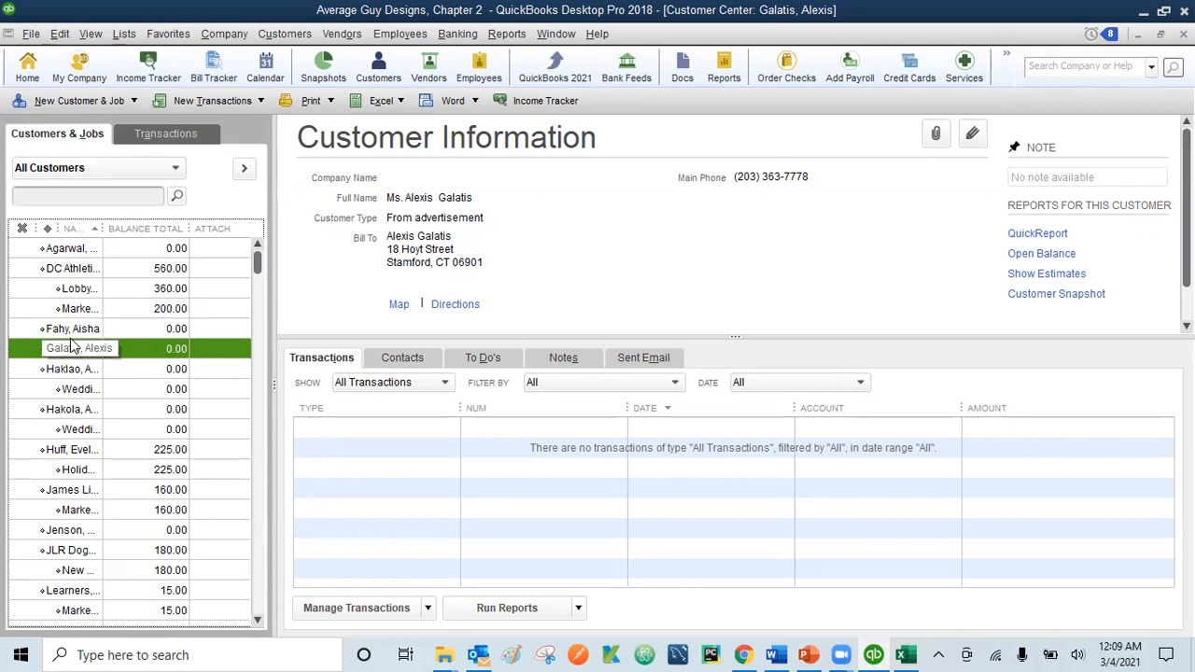
{"action": "left_click", "coordinate": [172, 168]}
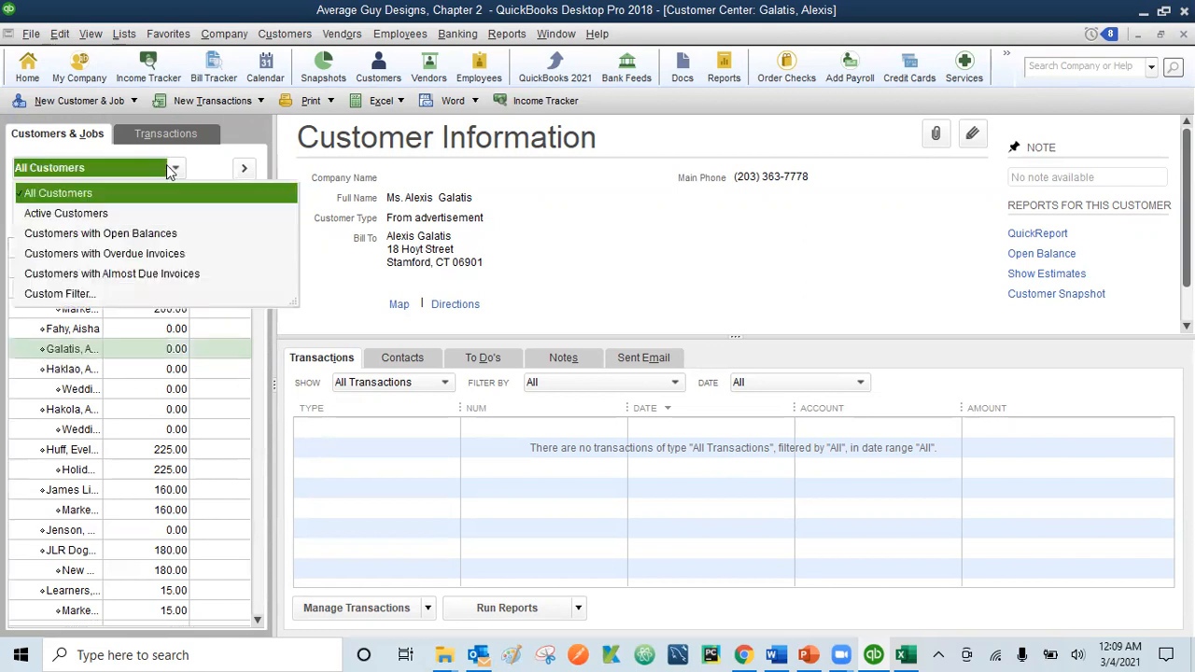
{"action": "left_click", "coordinate": [89, 215]}
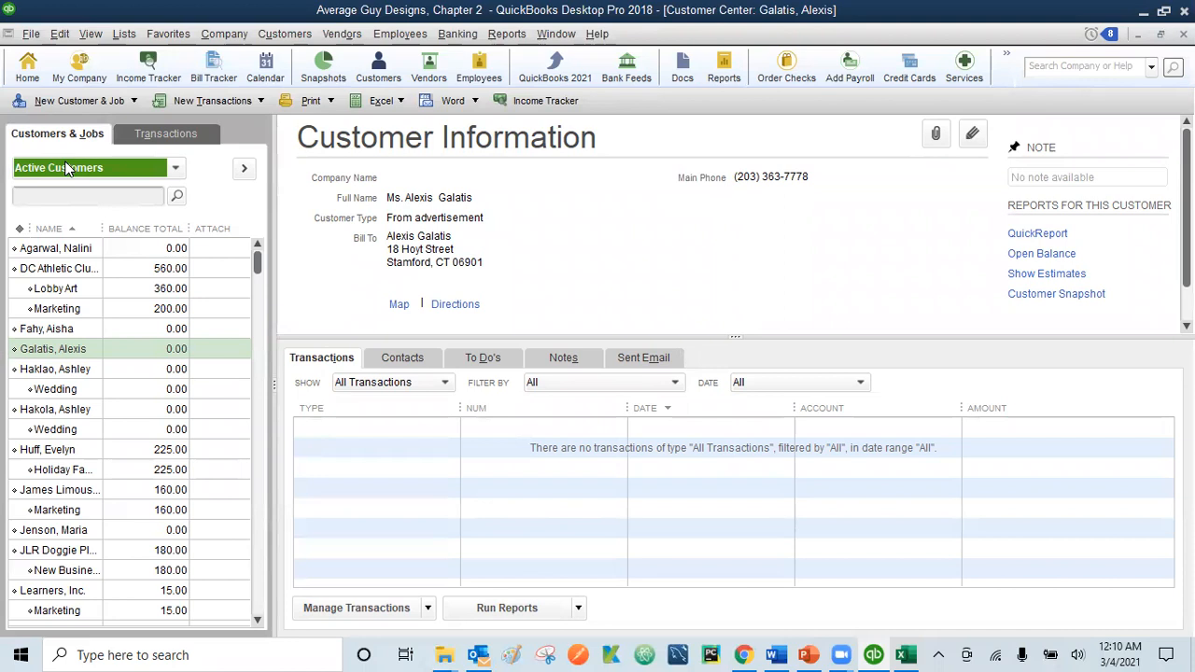
{"action": "left_click", "coordinate": [51, 356]}
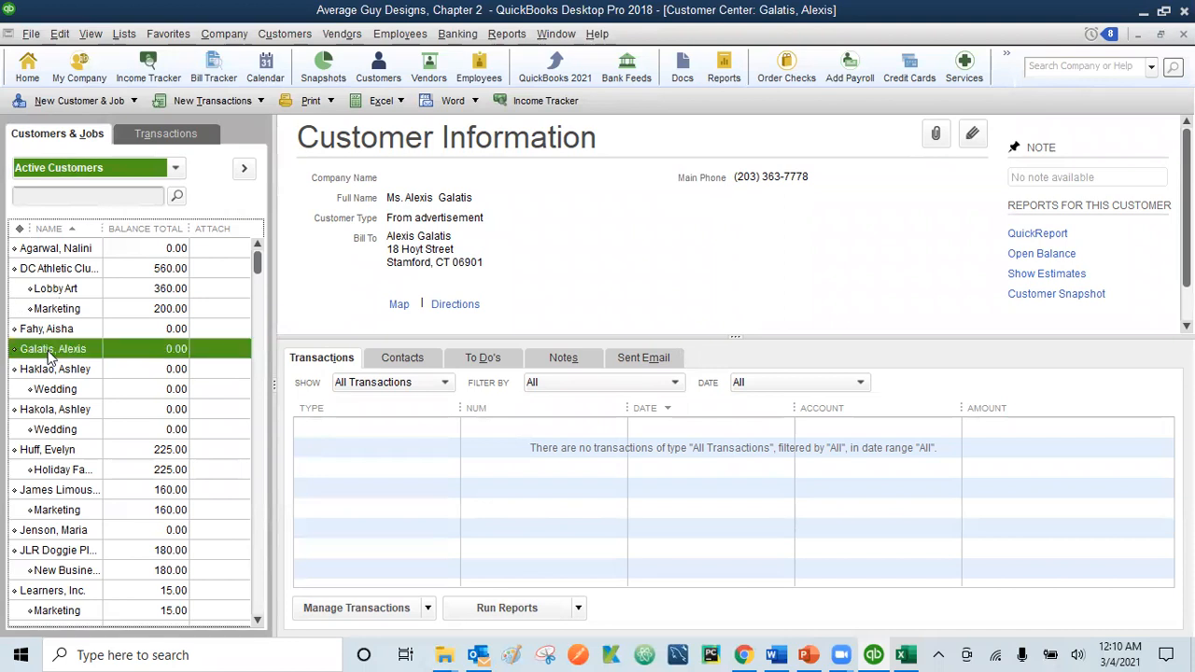
- Make the selected customer inactive again
{"action": "left_click", "coordinate": [59, 33]}
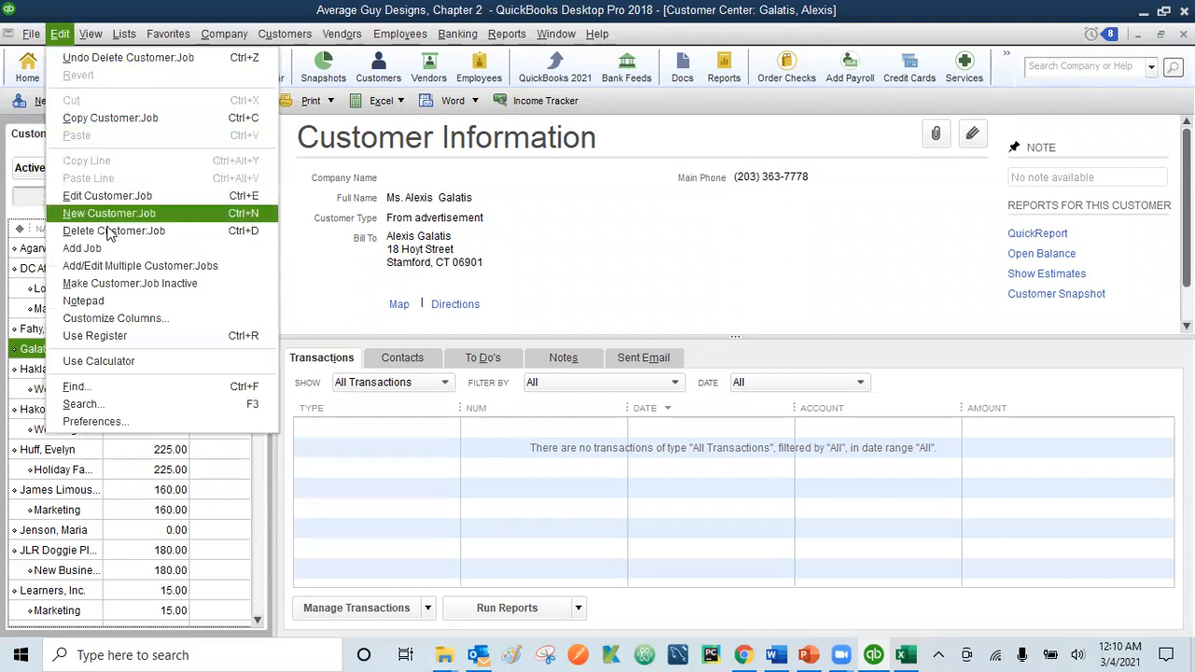
{"action": "left_click", "coordinate": [136, 283]}
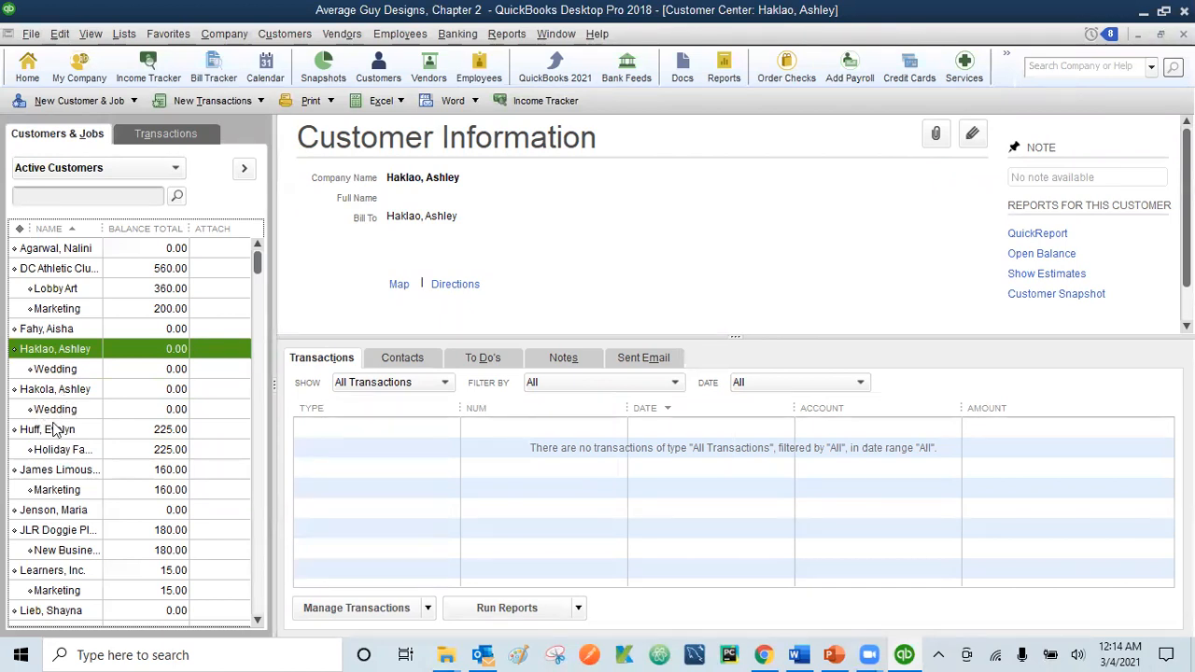
- Rename the Wedding job under the customer with the misspelled surname by adding a comma and a surname after "Wedding", and save it
{"action": "left_click", "coordinate": [56, 369]}
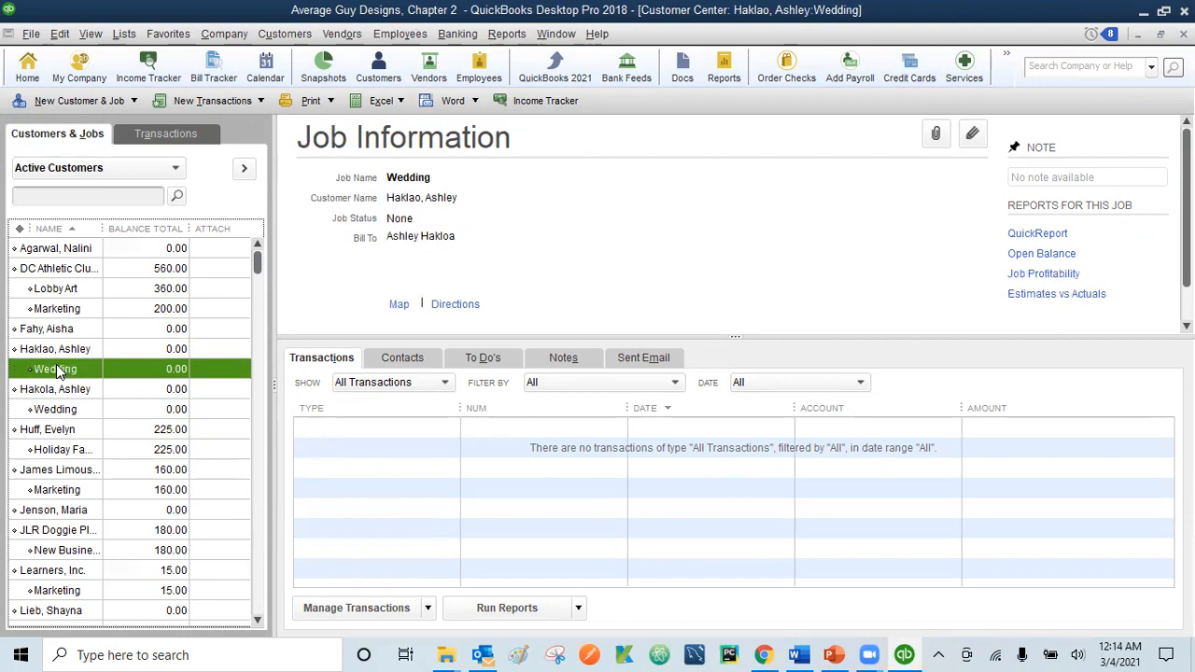
{"action": "left_click", "coordinate": [60, 35]}
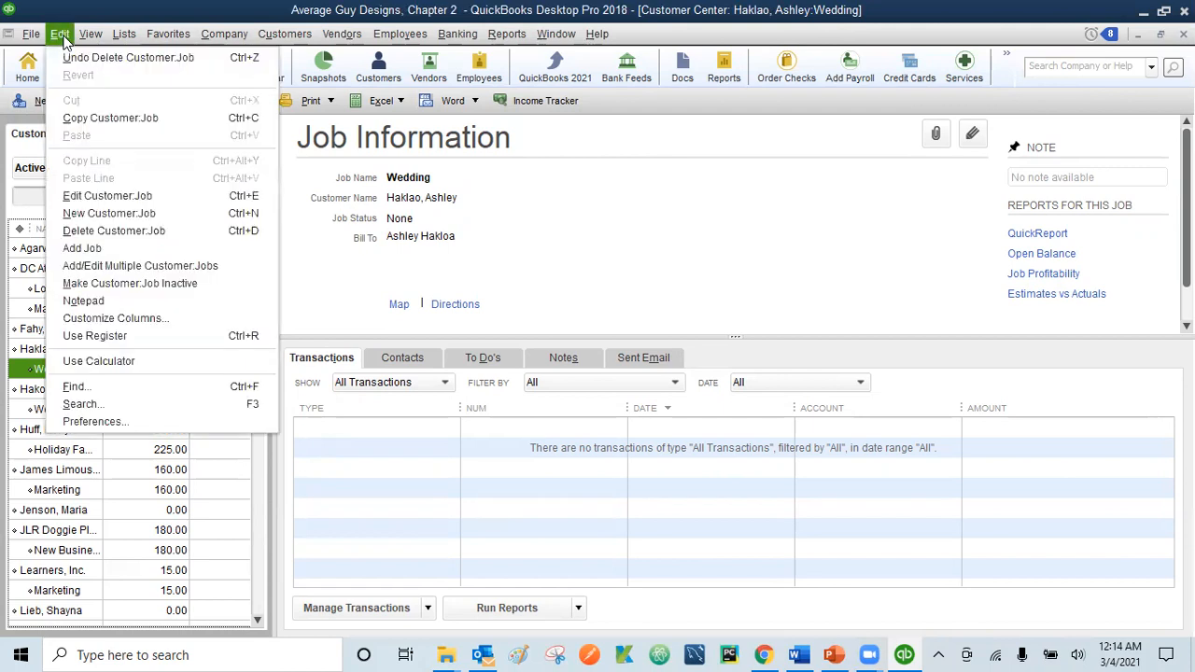
{"action": "left_click", "coordinate": [105, 196]}
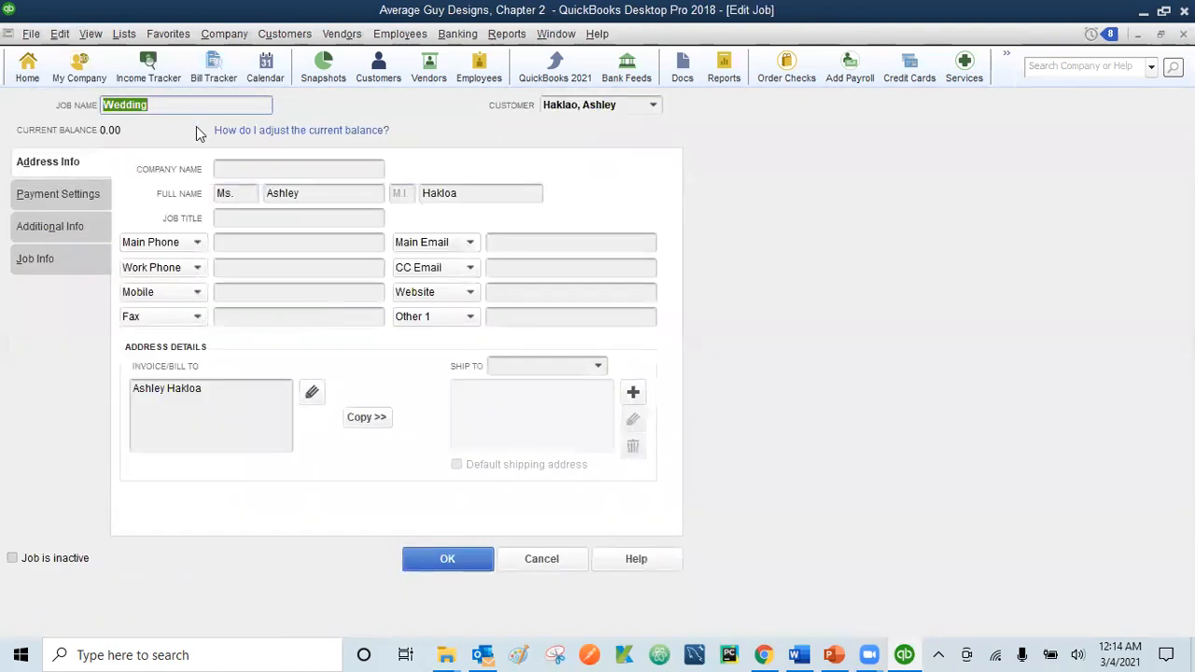
{"action": "left_click", "coordinate": [177, 107]}
{"action": "type", "text": ", Patrello"}
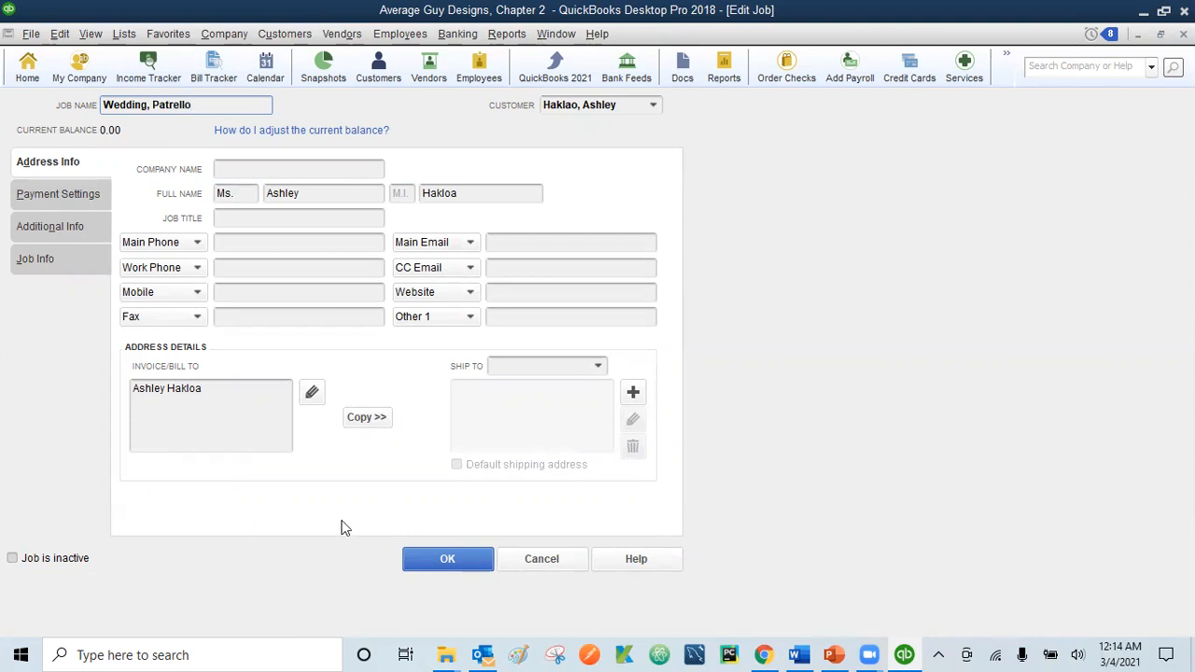
{"action": "left_click", "coordinate": [424, 564]}
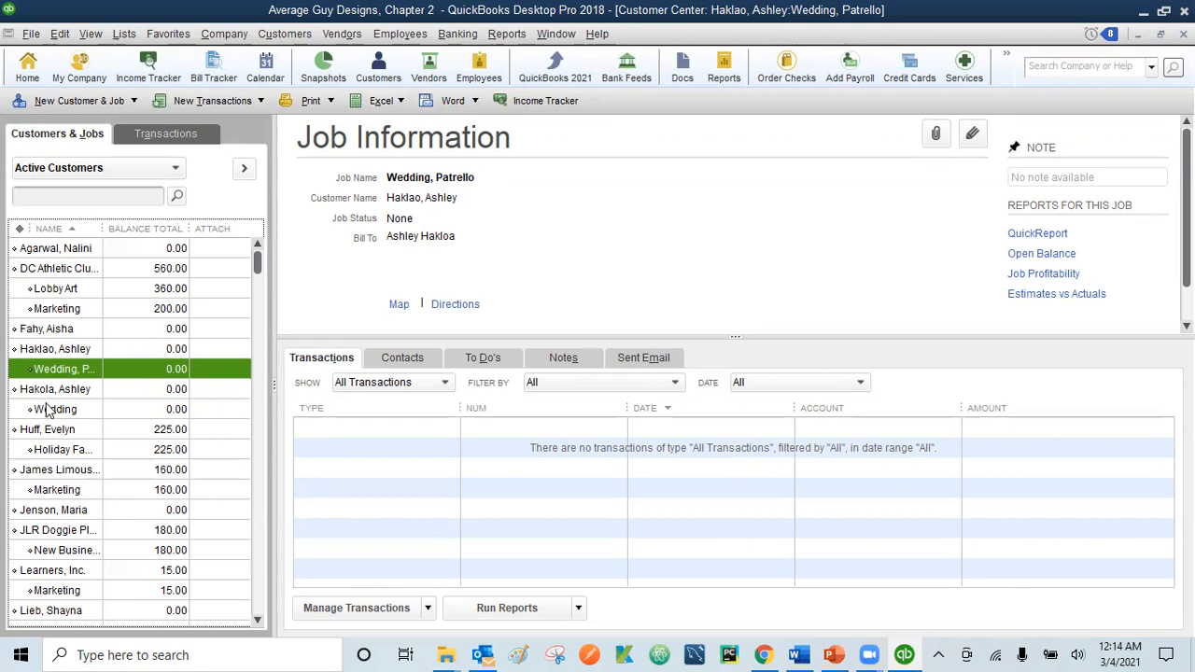
- Clear the customer list's alphabetical sorting and move the renamed Wedding job under the correctly spelled duplicate customer
{"action": "left_click", "coordinate": [20, 229]}
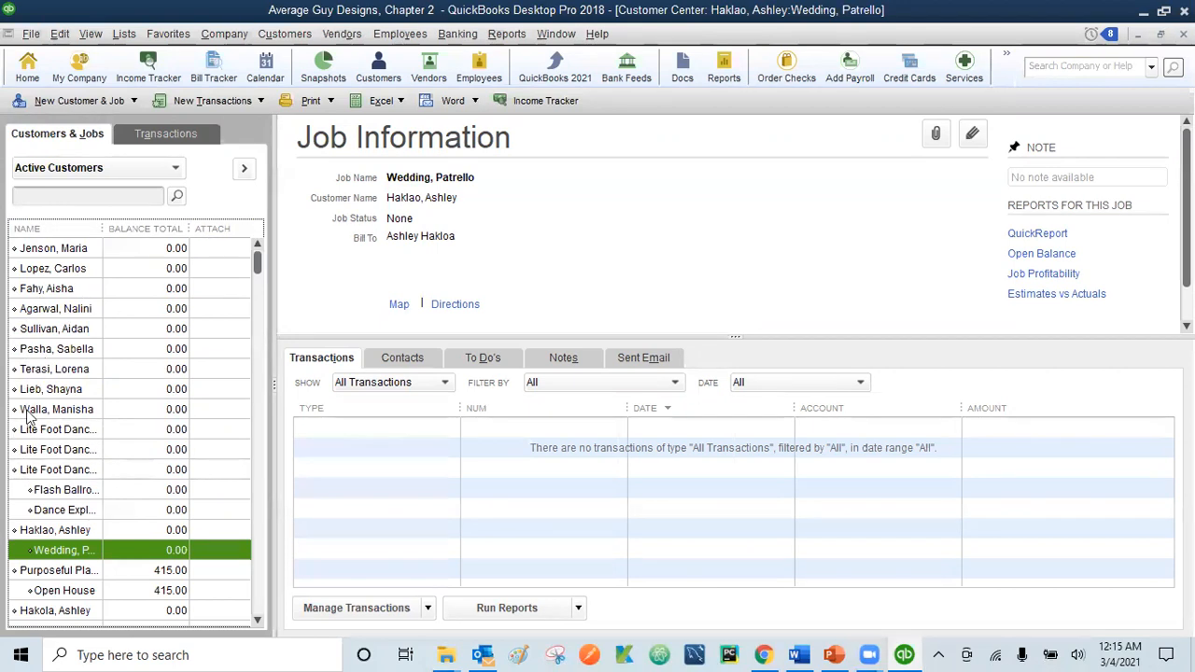
{"action": "left_click", "coordinate": [257, 620]}
{"action": "left_click", "coordinate": [258, 620]}
{"action": "left_click", "coordinate": [257, 619]}
{"action": "left_click", "coordinate": [258, 620]}
{"action": "left_click", "coordinate": [258, 620]}
{"action": "left_click", "coordinate": [257, 620]}
{"action": "left_click", "coordinate": [257, 620]}
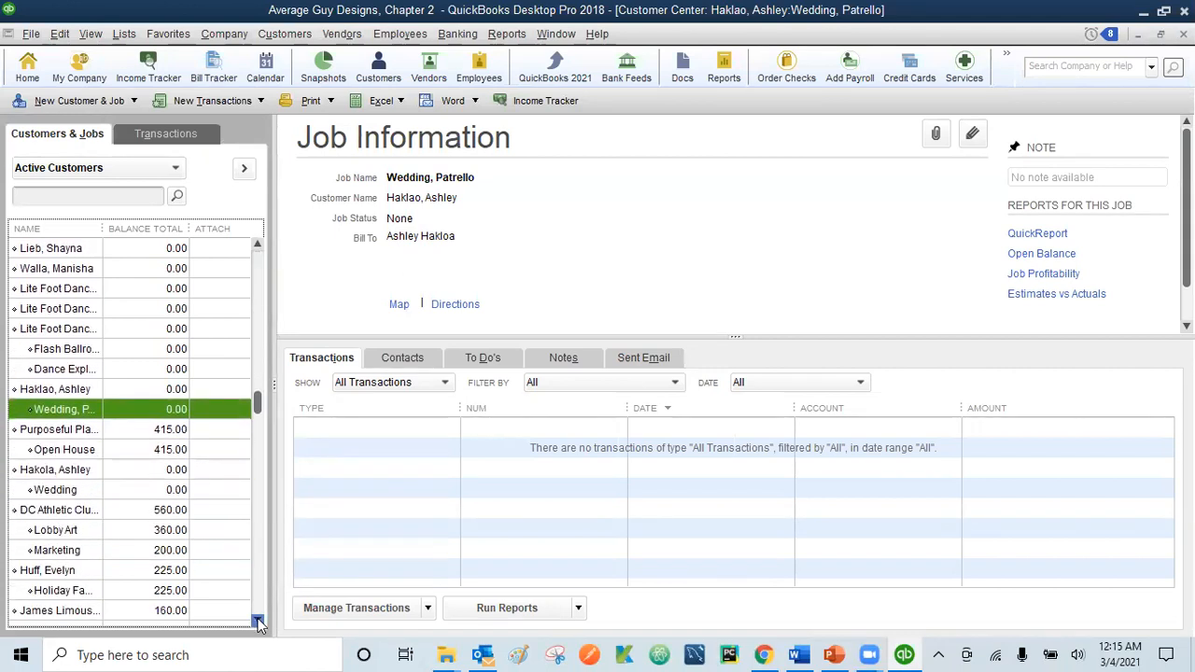
{"action": "left_click", "coordinate": [258, 619]}
{"action": "left_click", "coordinate": [258, 620]}
{"action": "left_click", "coordinate": [258, 620]}
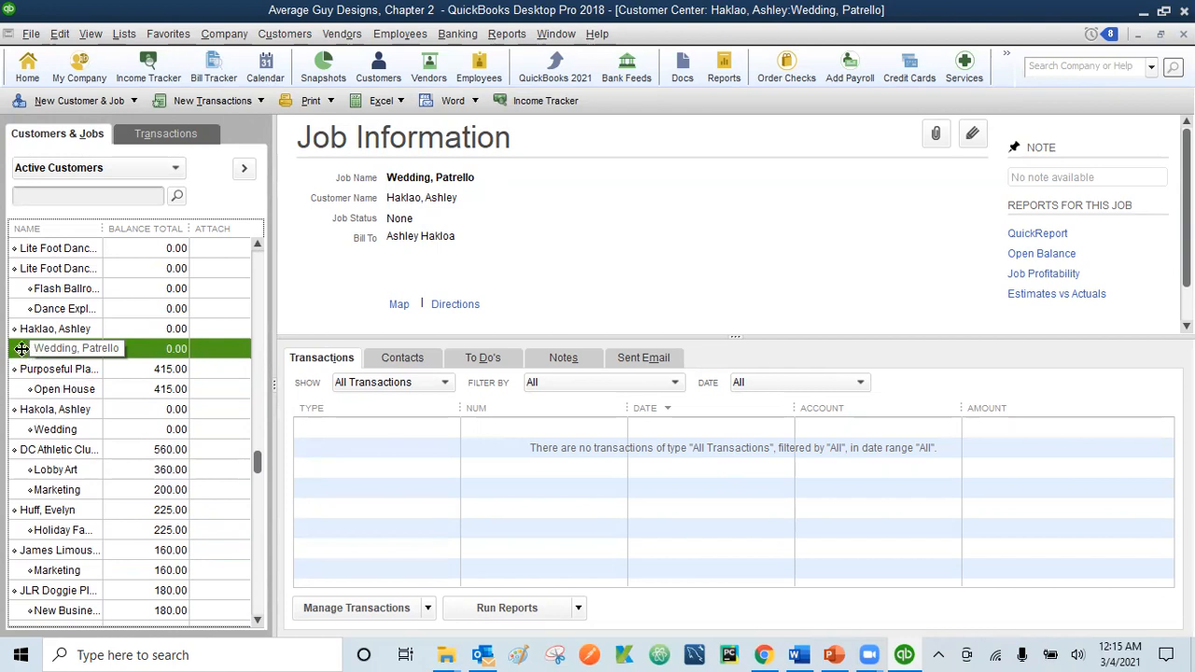
{"action": "left_click_drag", "start_coordinate": [28, 358], "coordinate": [21, 437]}
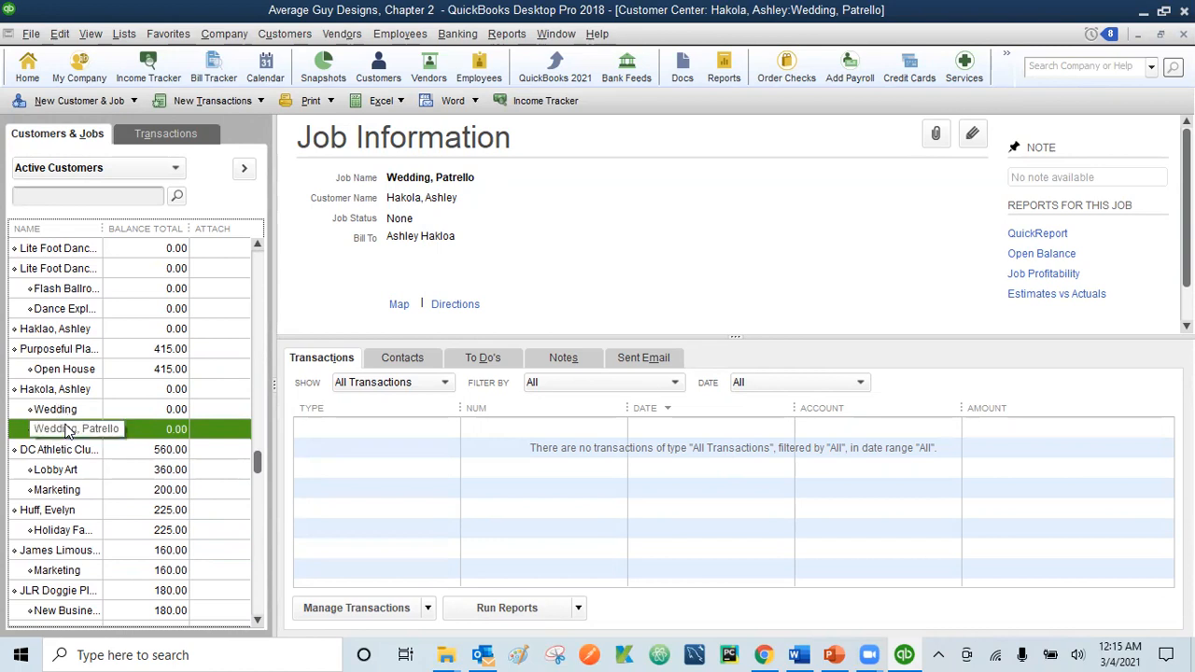
- Open the misspelled duplicate customer's record for editing and correct the surname in the company name
{"action": "left_click", "coordinate": [51, 330]}
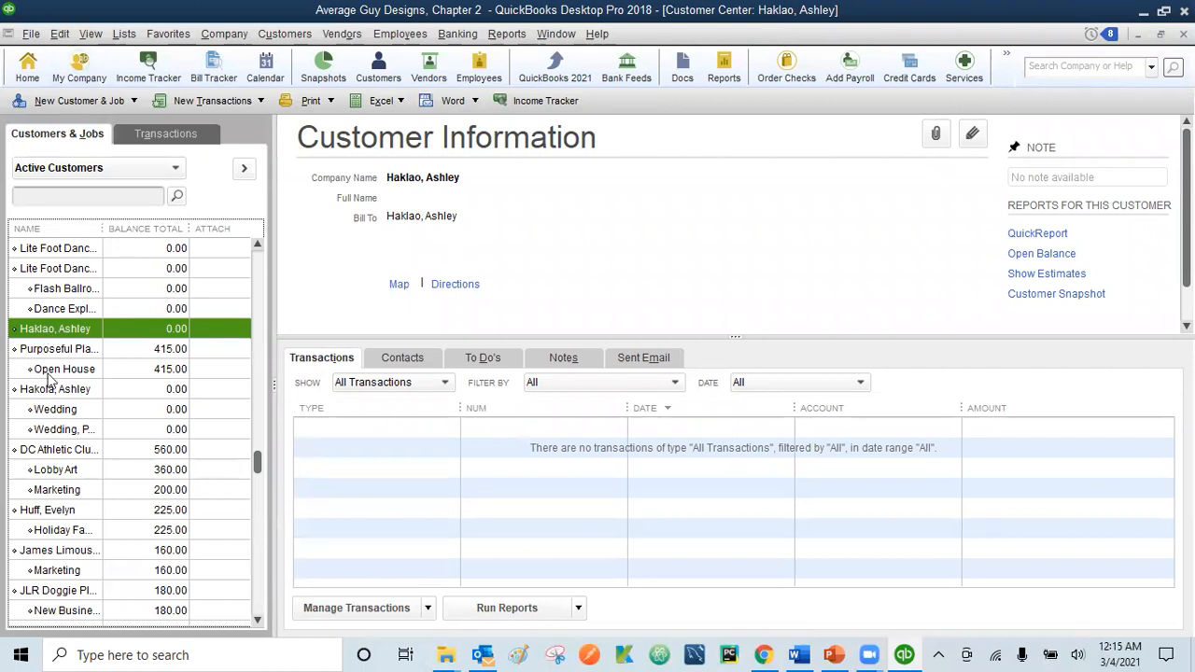
{"action": "left_click", "coordinate": [62, 35]}
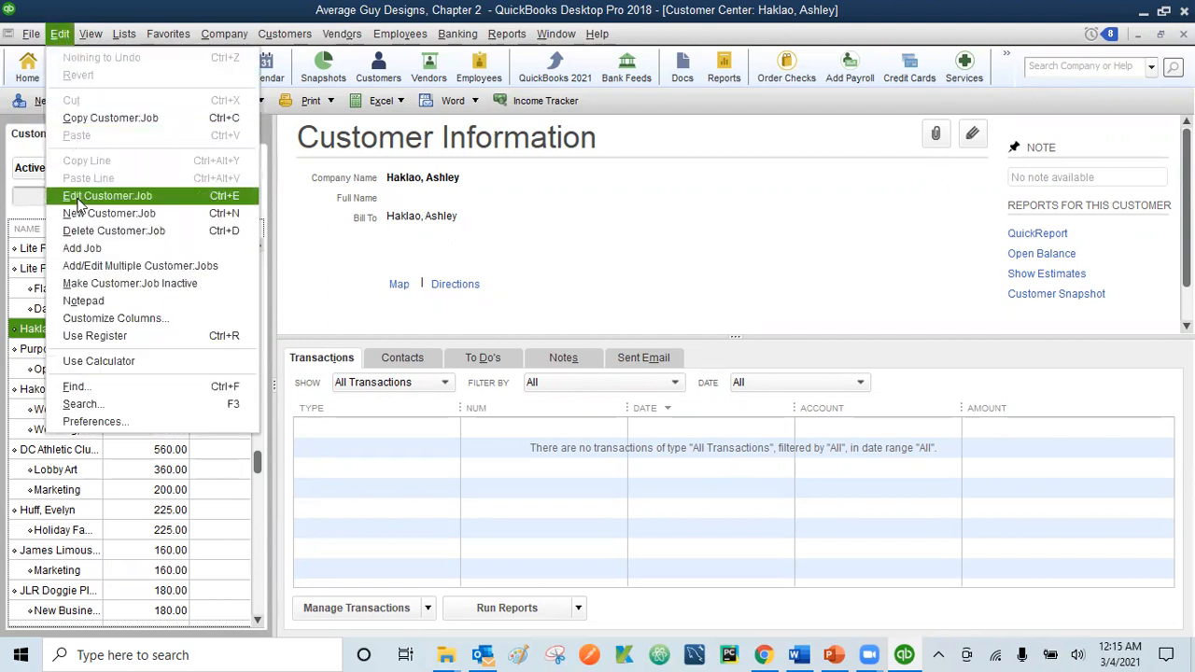
{"action": "double_click", "coordinate": [28, 330]}
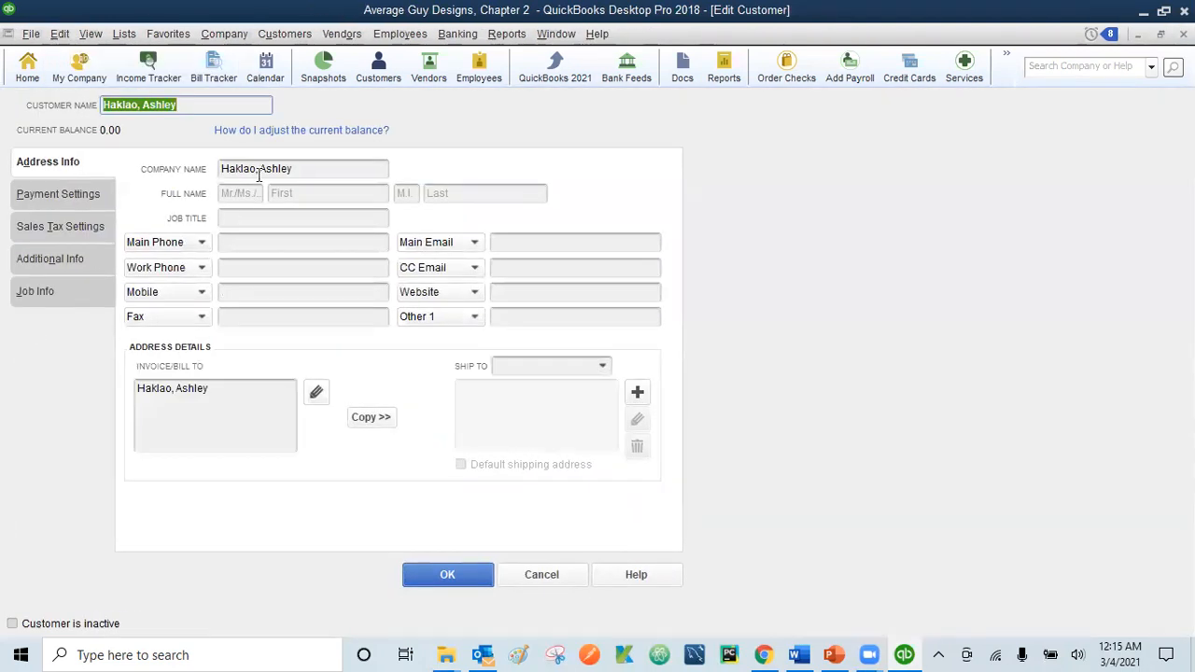
{"action": "left_click", "coordinate": [258, 170]}
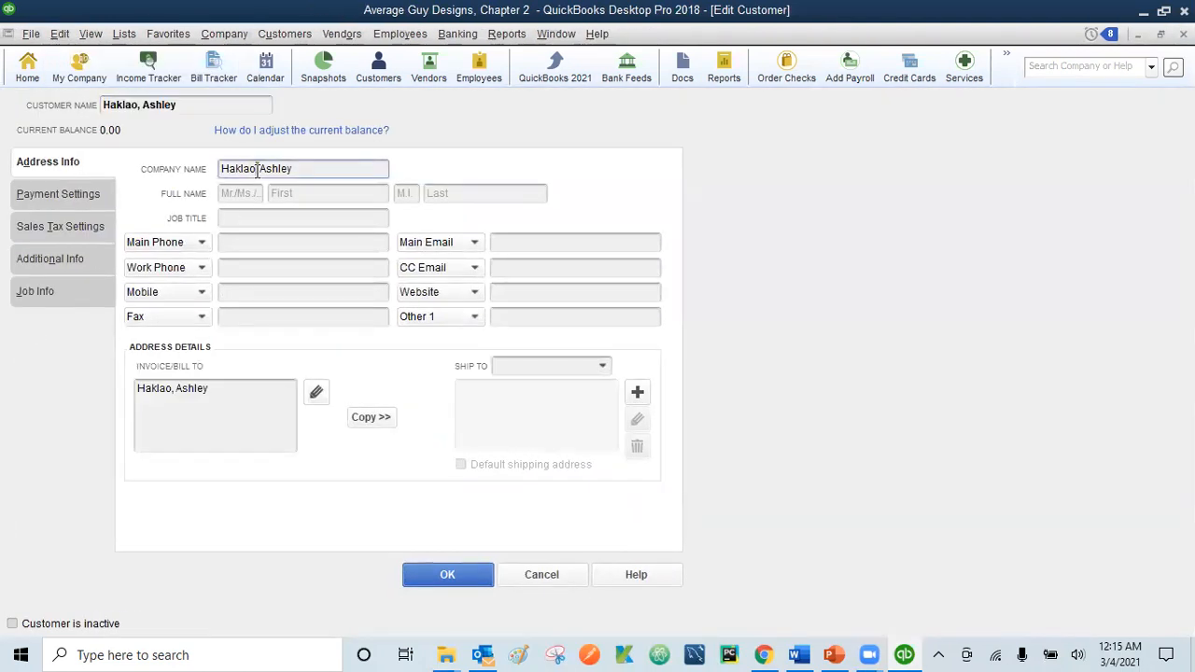
{"action": "key", "text": "BackSpace"}
{"action": "key", "text": "BackSpace"}
{"action": "type", "text": "ola"}
- Correct the surname in the customer name to match the existing customer, save the record, and merge the two customers
{"action": "left_click", "coordinate": [137, 105]}
{"action": "key", "text": "BackSpace"}
{"action": "key", "text": "BackSpace"}
{"action": "key", "text": "BackSpace"}
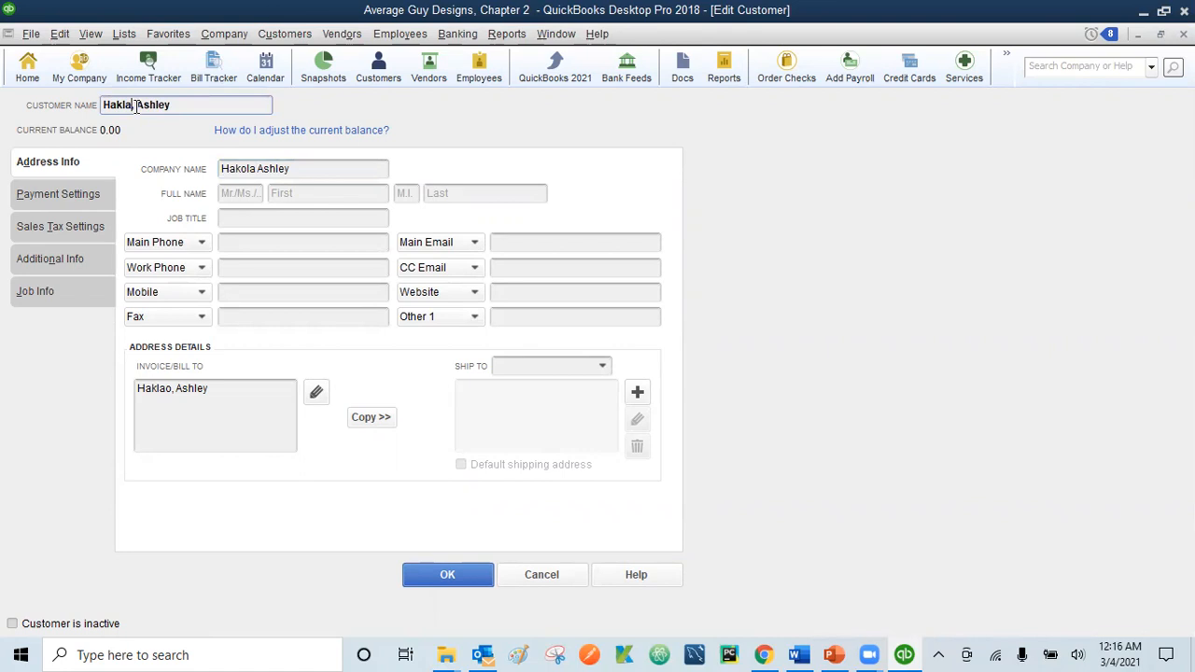
{"action": "type", "text": "ola"}
{"action": "left_click", "coordinate": [467, 575]}
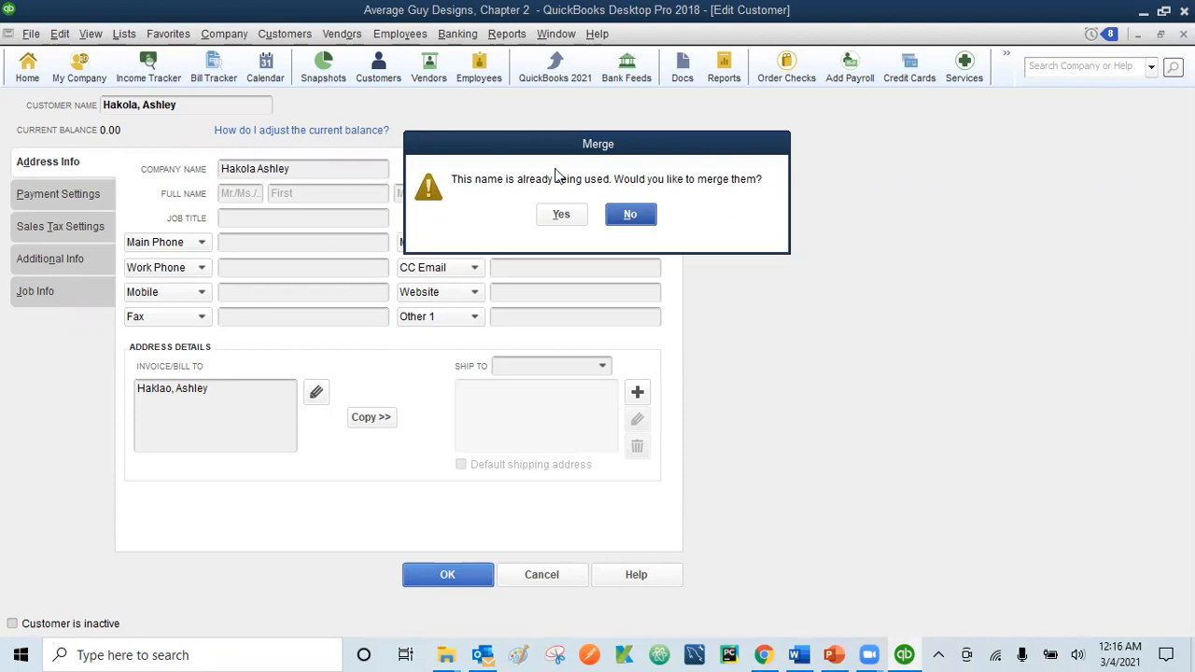
{"action": "left_click", "coordinate": [560, 216]}
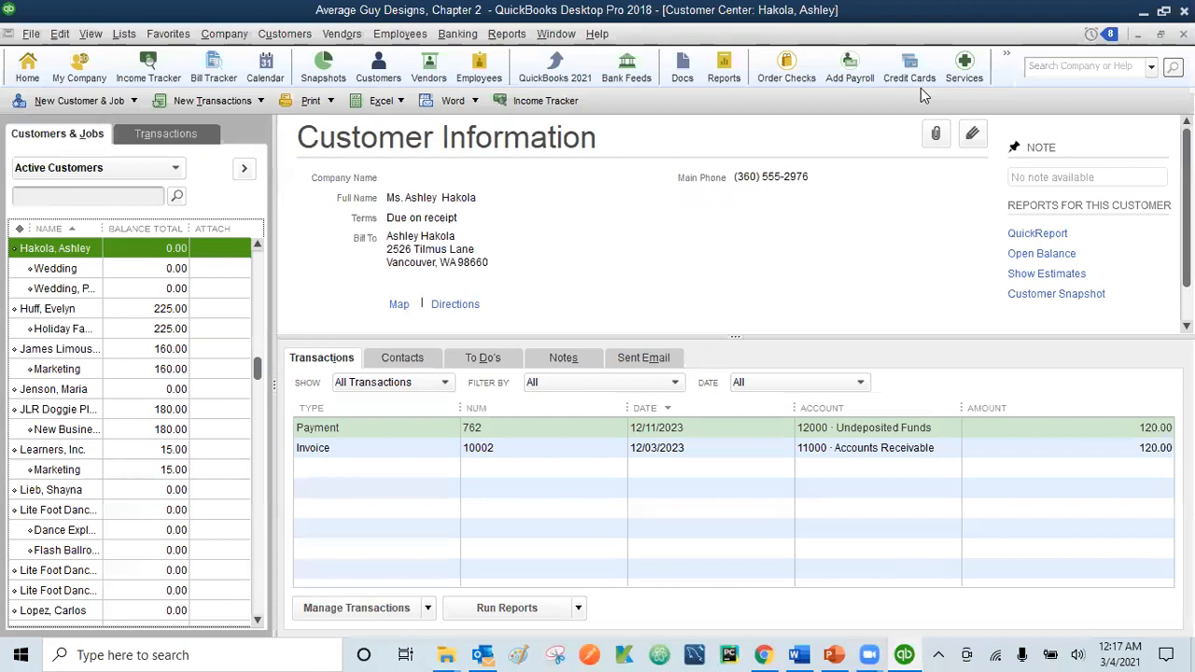
- Switch to PowerPoint to review the "QuickBooks Desktop – Customers Part 1" topic slide
{"action": "left_click", "coordinate": [834, 653]}
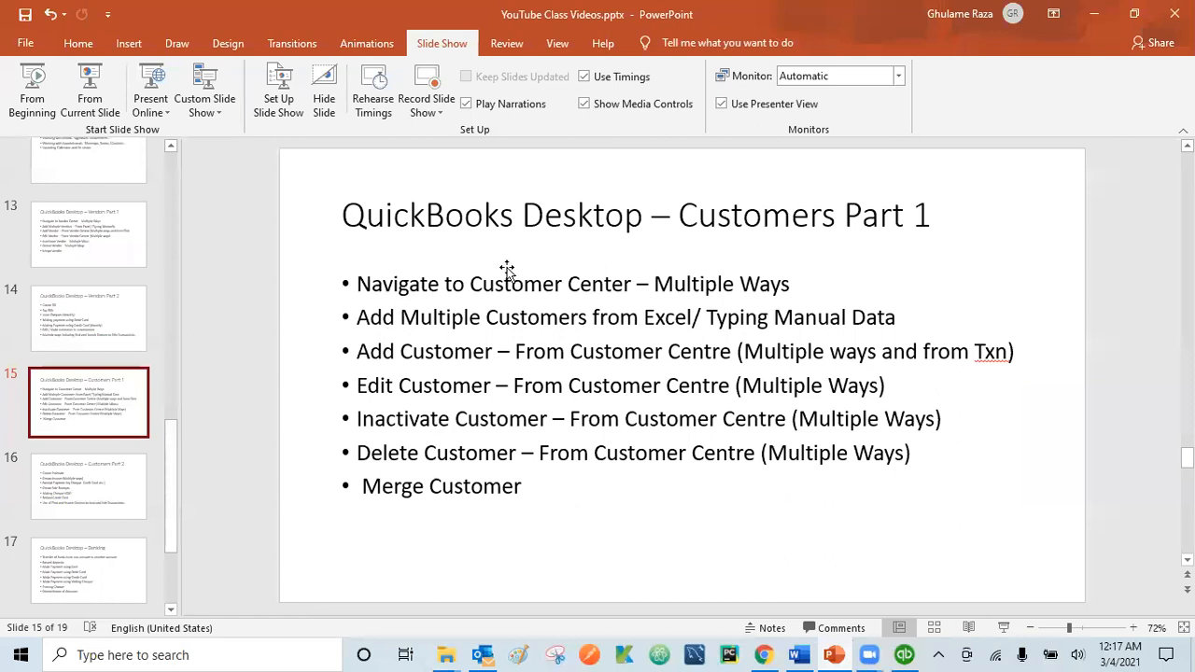